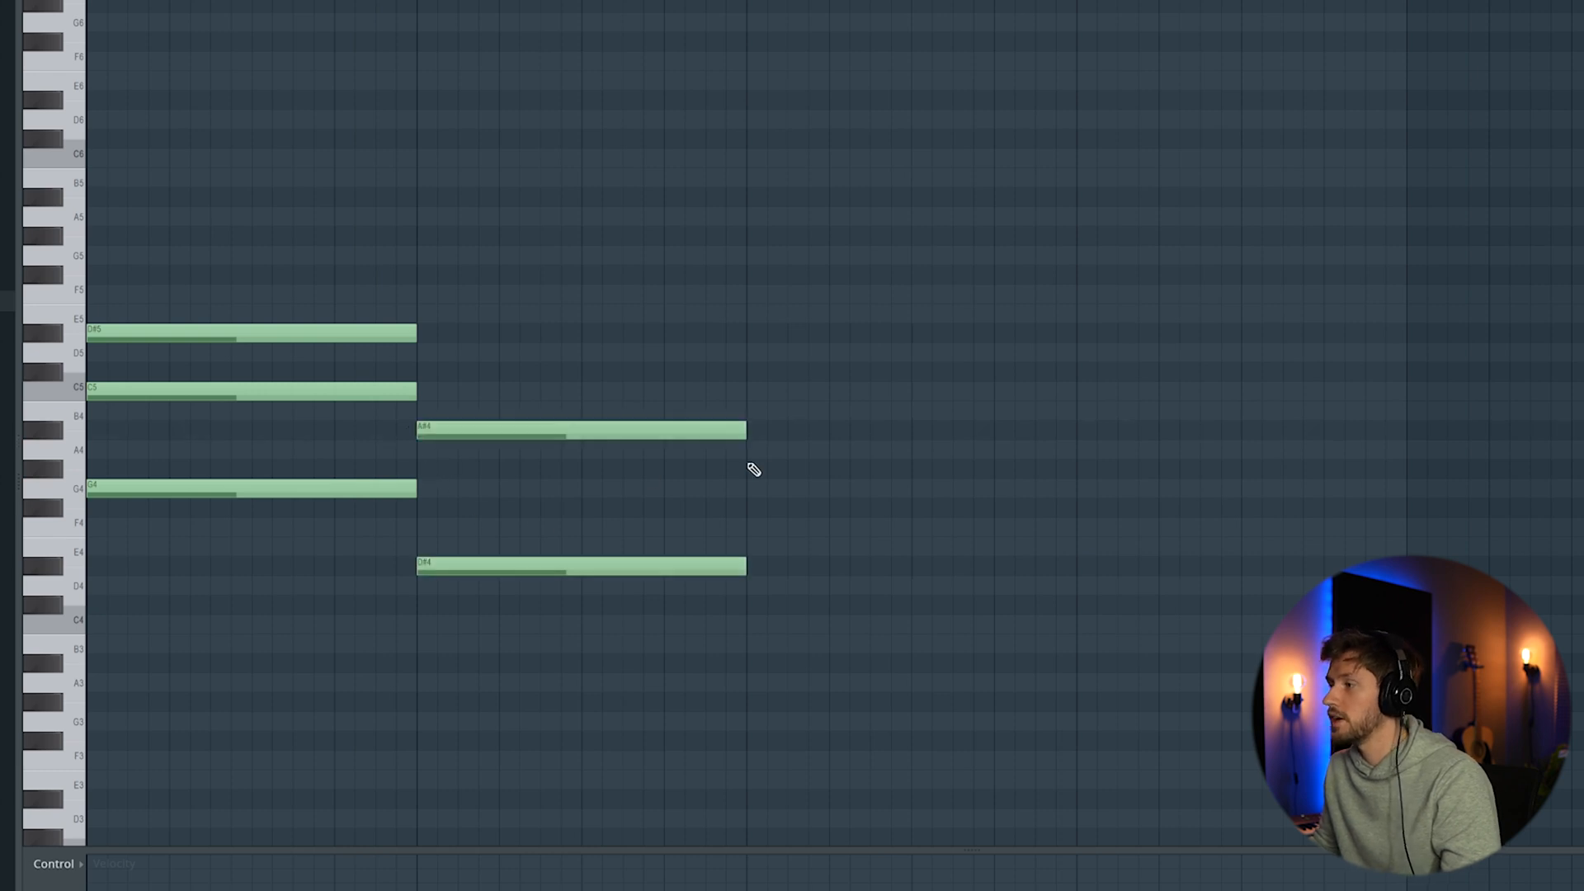
Complete the lower line with a one-bar A#4 note in bar 3 and a one-bar F4 note in bar 4
left_click_drag(761, 409, 742, 429)
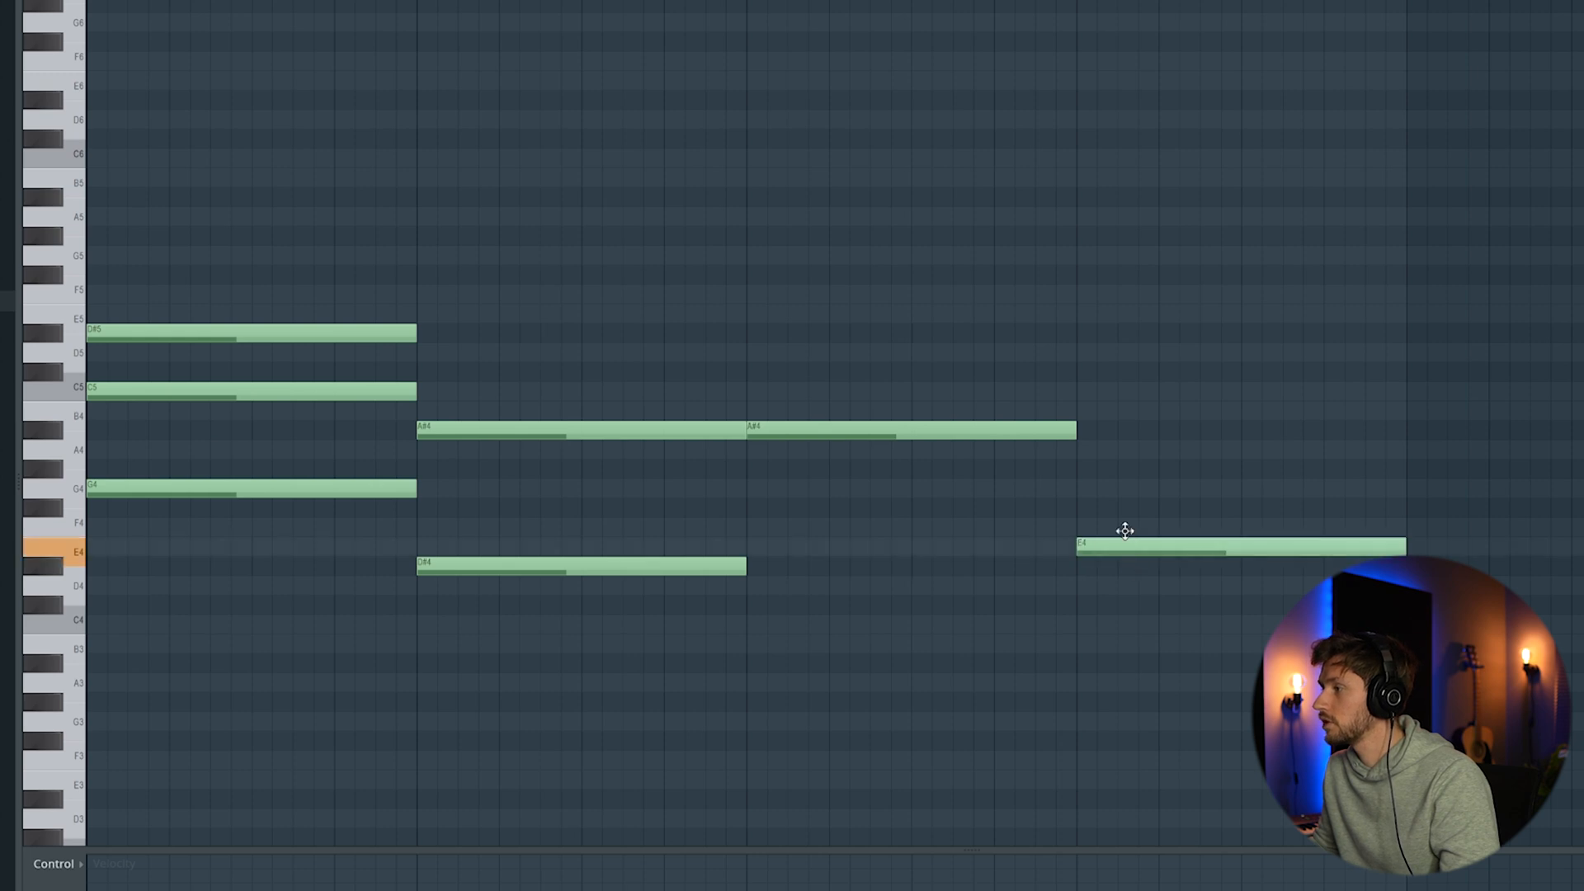
left_click_drag(1125, 530, 1125, 511)
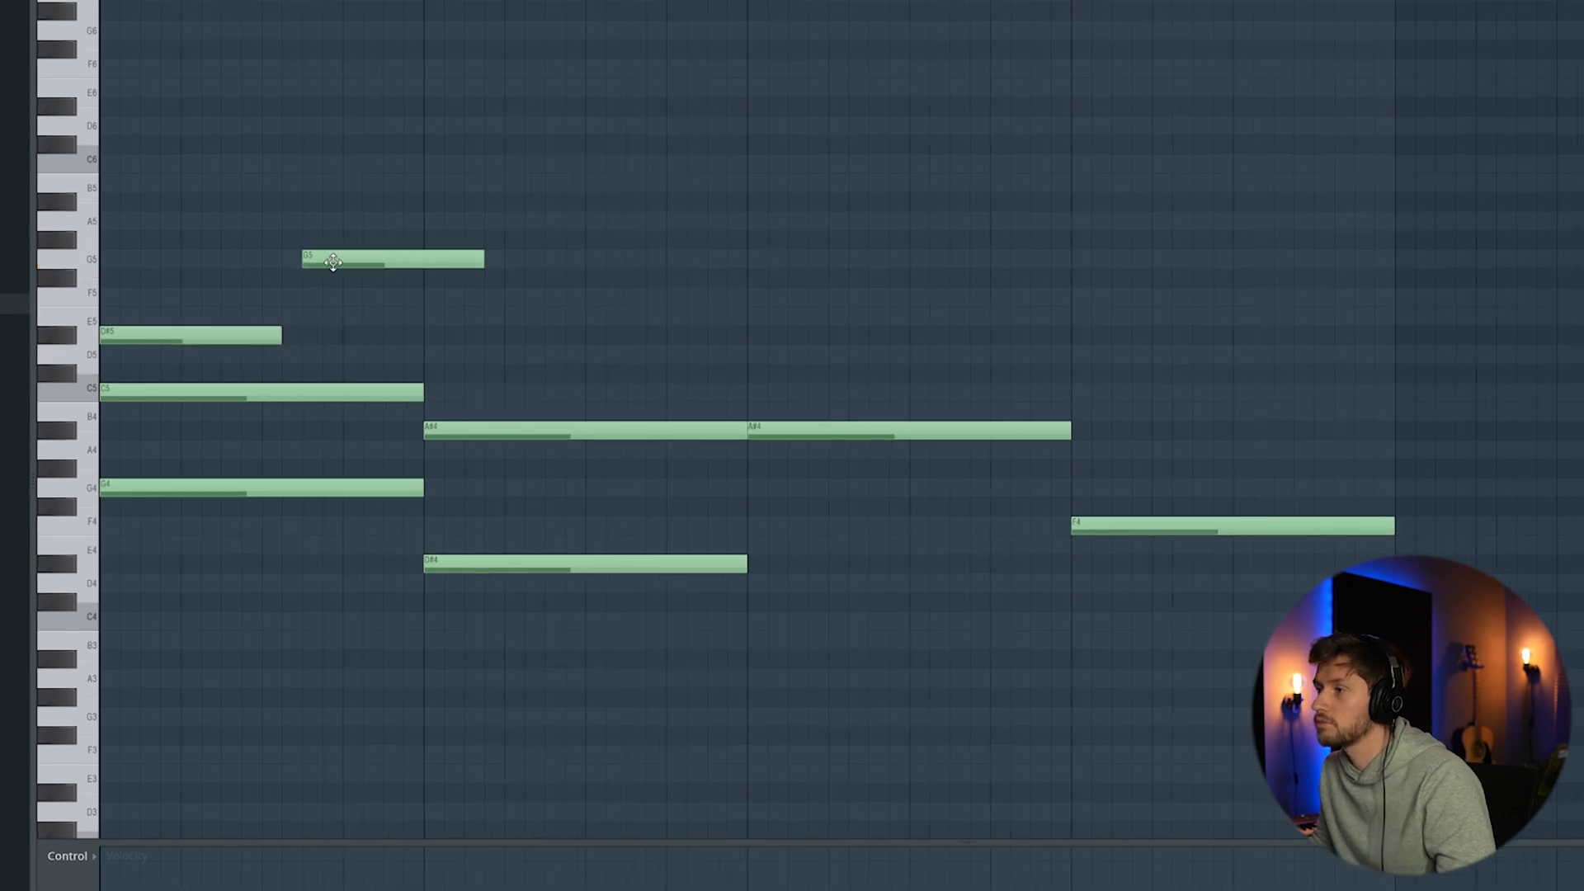
key("space")
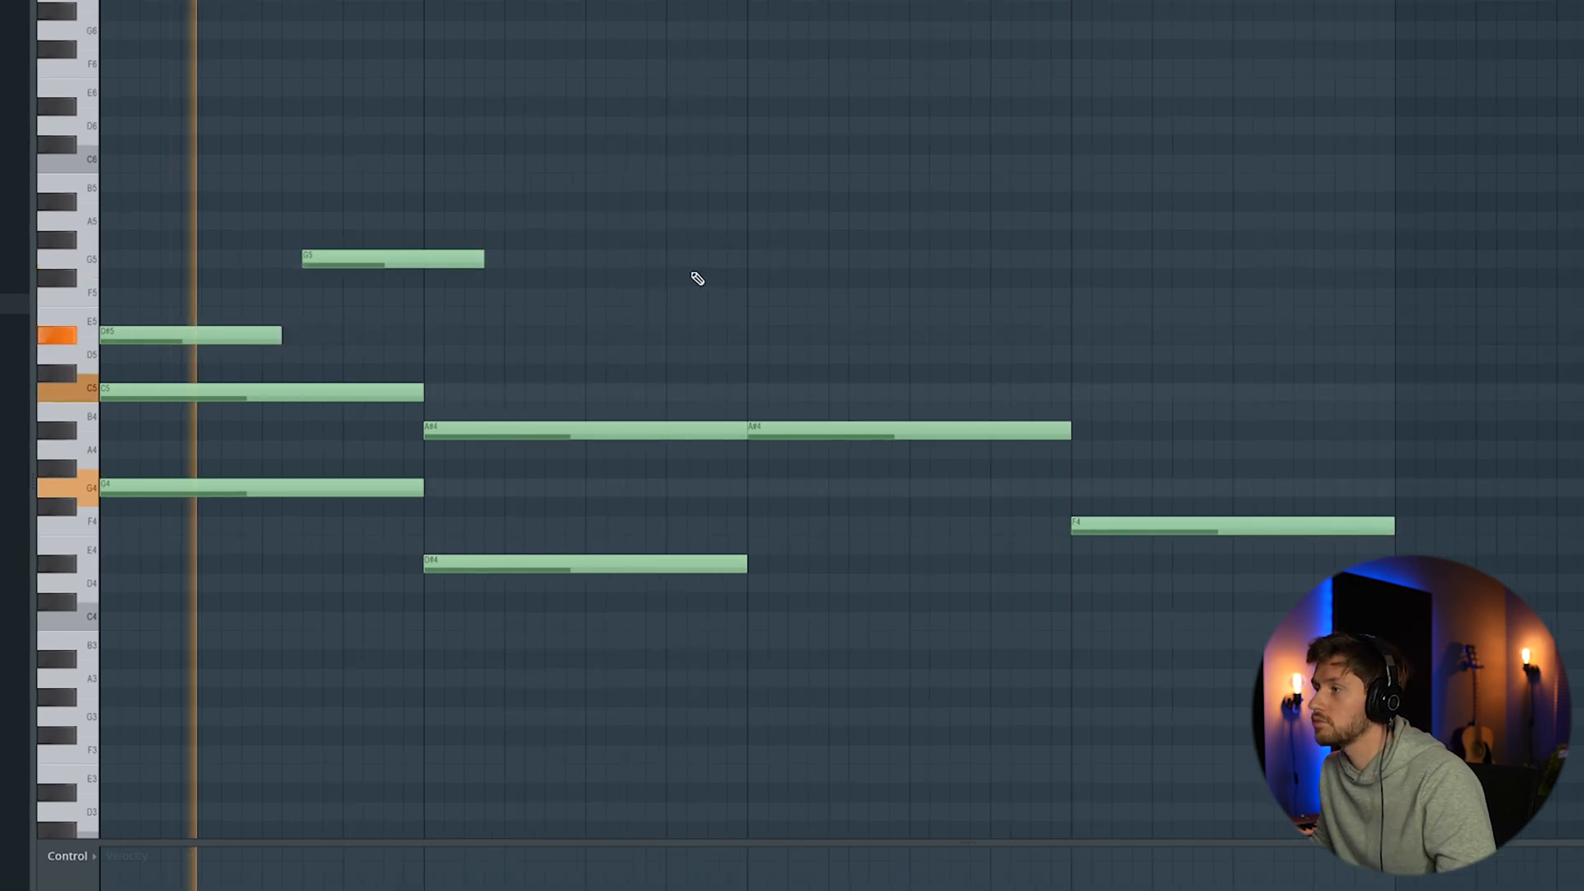
Add a short A#5 leading into a held C6 from late bar 1, and a G5 note ending with bar 2
left_click(636, 259)
left_click_drag(808, 259, 747, 258)
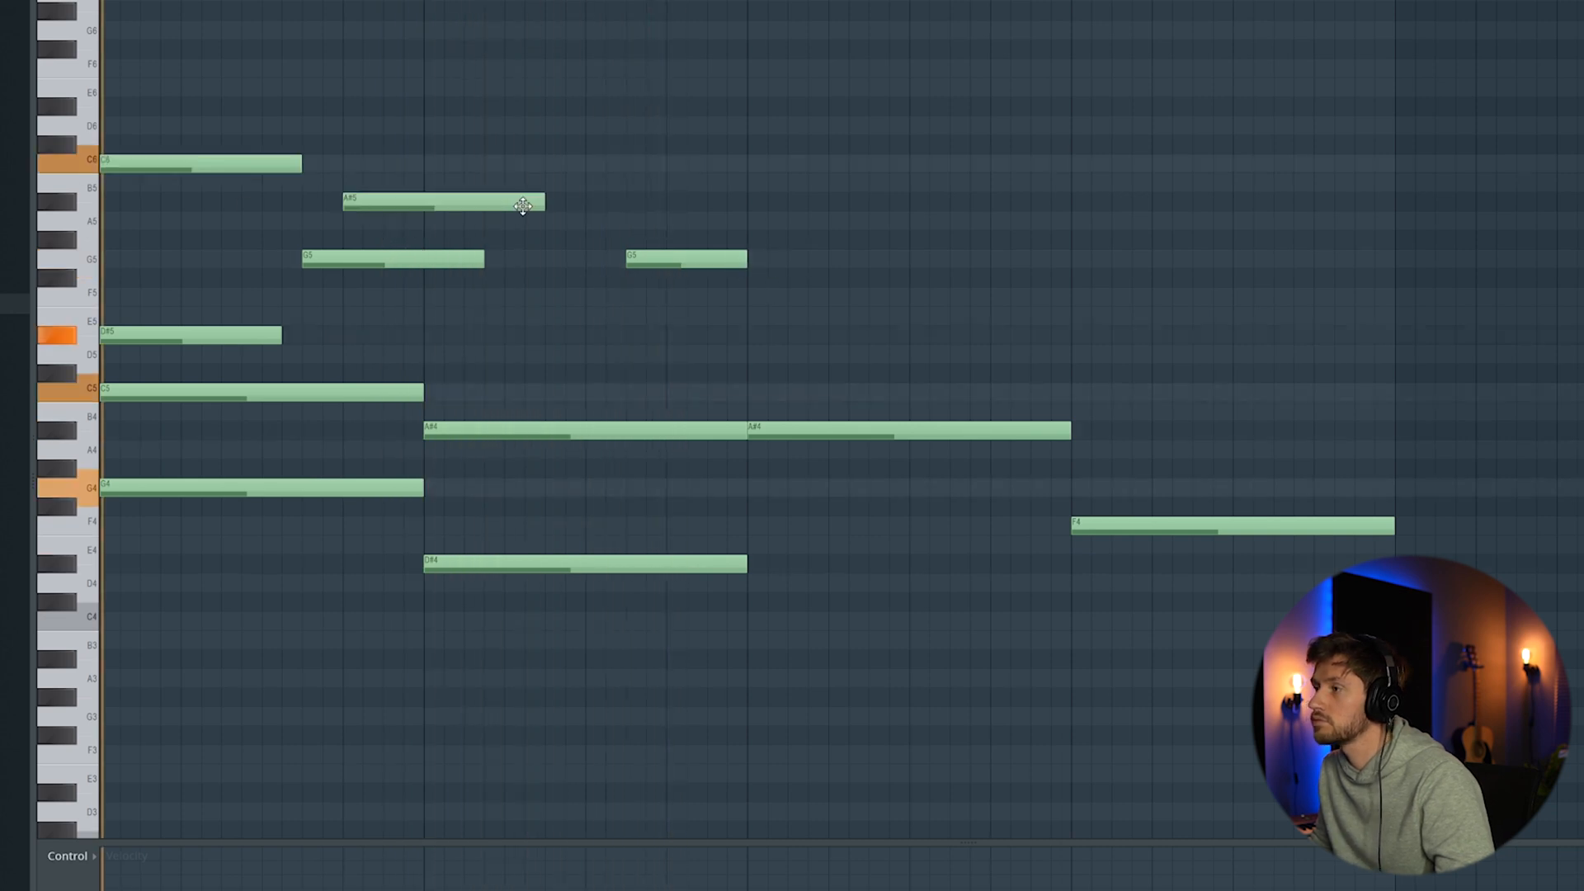
mouse_move(545, 205)
left_mouse_down()
mouse_move(382, 208)
mouse_move(636, 163)
left_mouse_up()
left_click(384, 162)
Add a short A#5 near the end of bar 2 and a C6 held until the end of bar 3
left_click(669, 201)
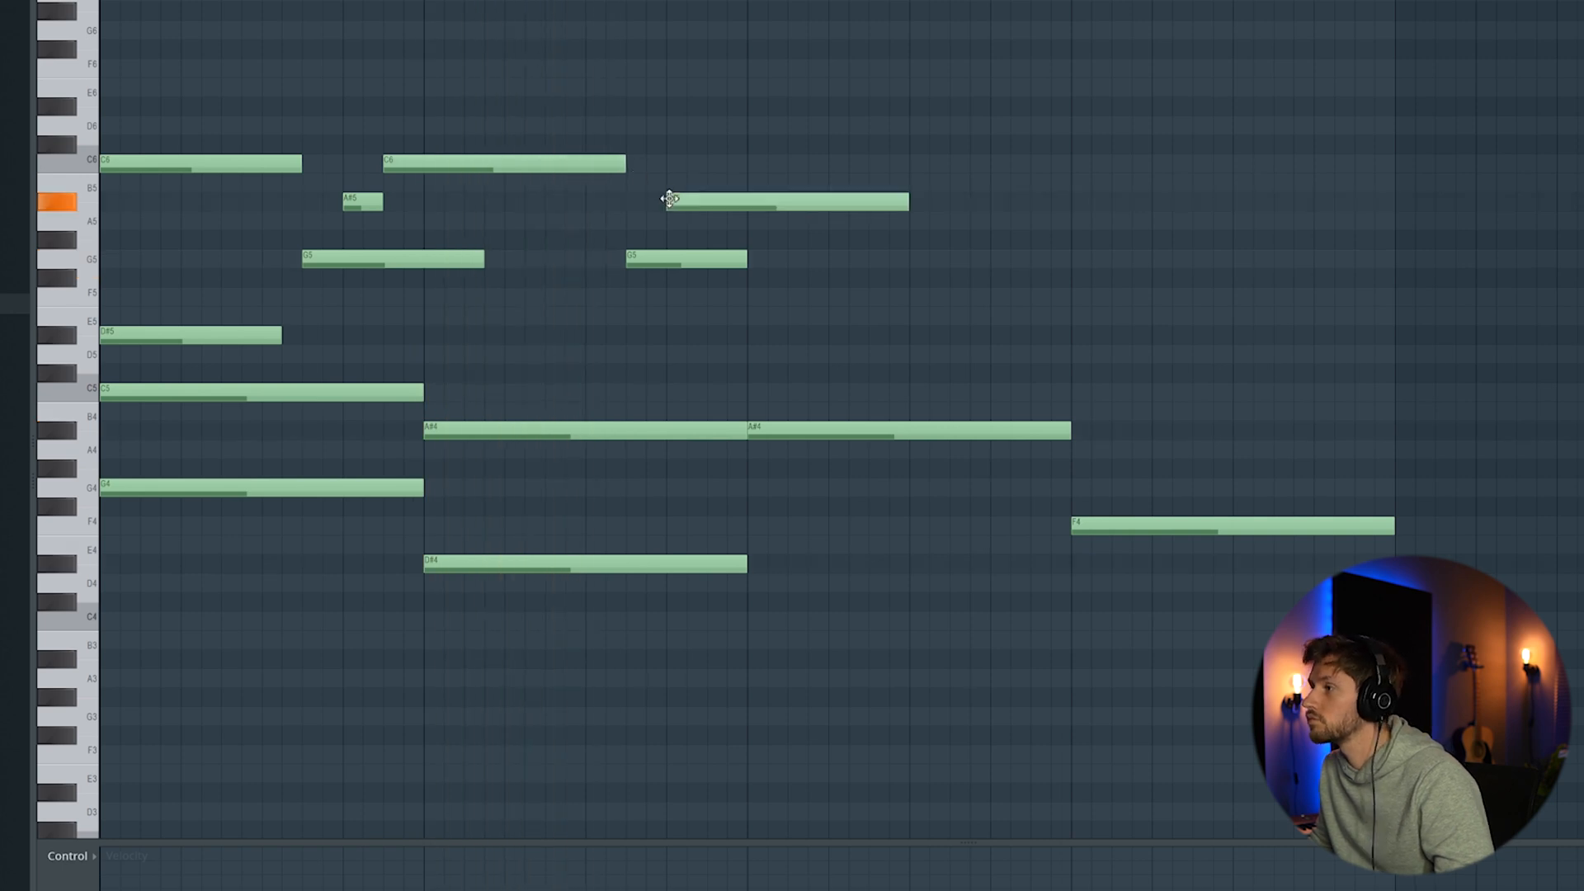
mouse_move(908, 202)
left_mouse_down()
mouse_move(737, 217)
mouse_move(928, 166)
mouse_move(1071, 165)
left_mouse_up()
left_click(711, 162)
Add an F5 melody note at the start of bar 4 and shorten it to half a bar
left_click_drag(1075, 278, 1079, 298)
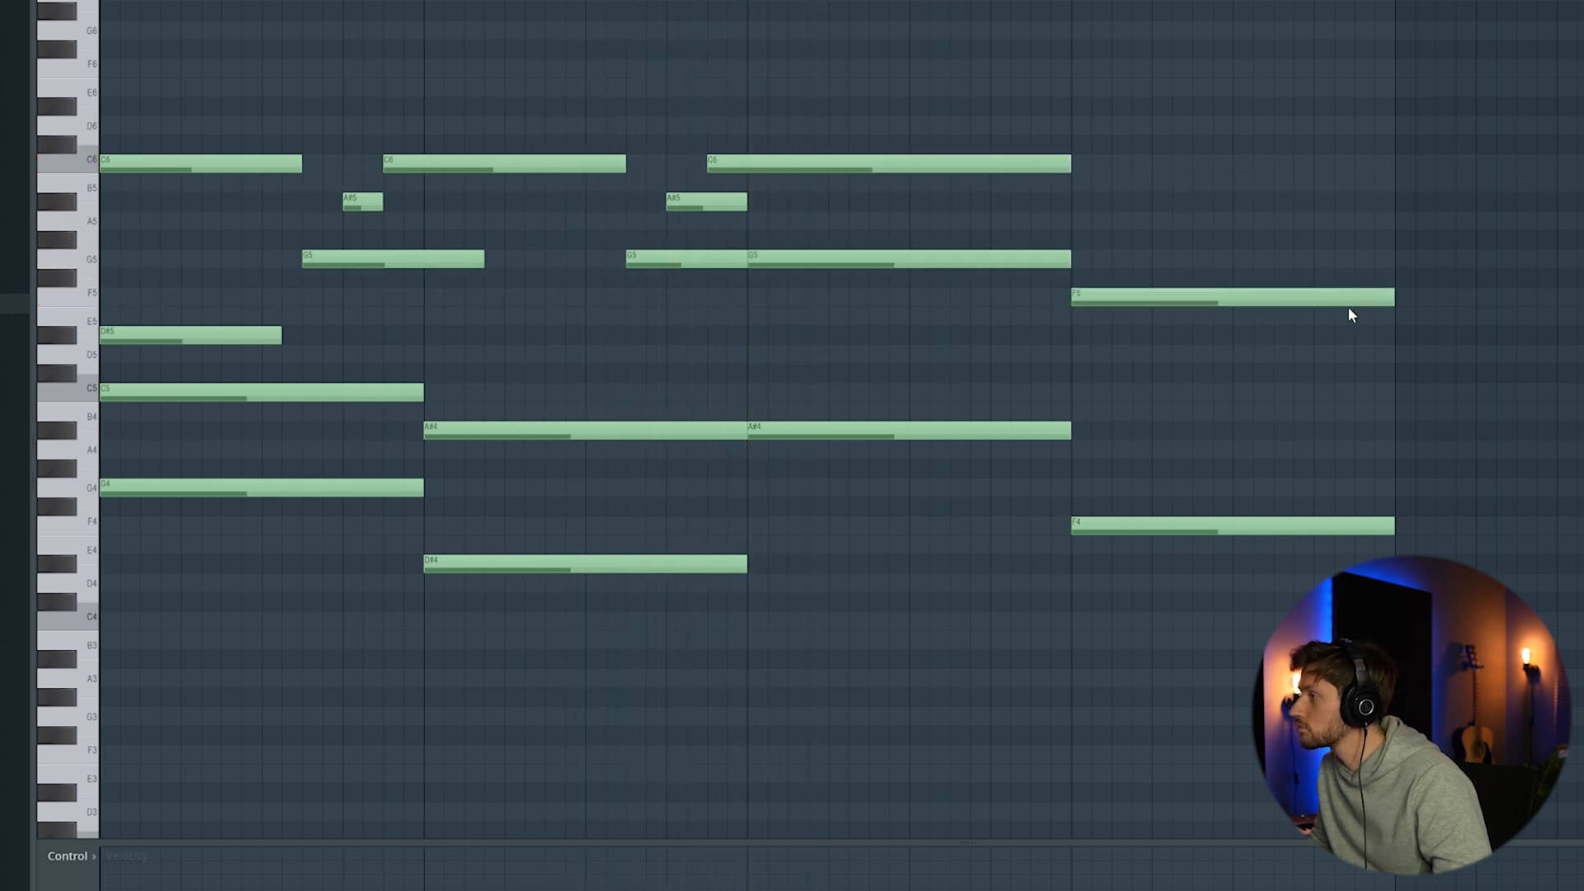
key("space")
left_click_drag(1387, 300, 1227, 306)
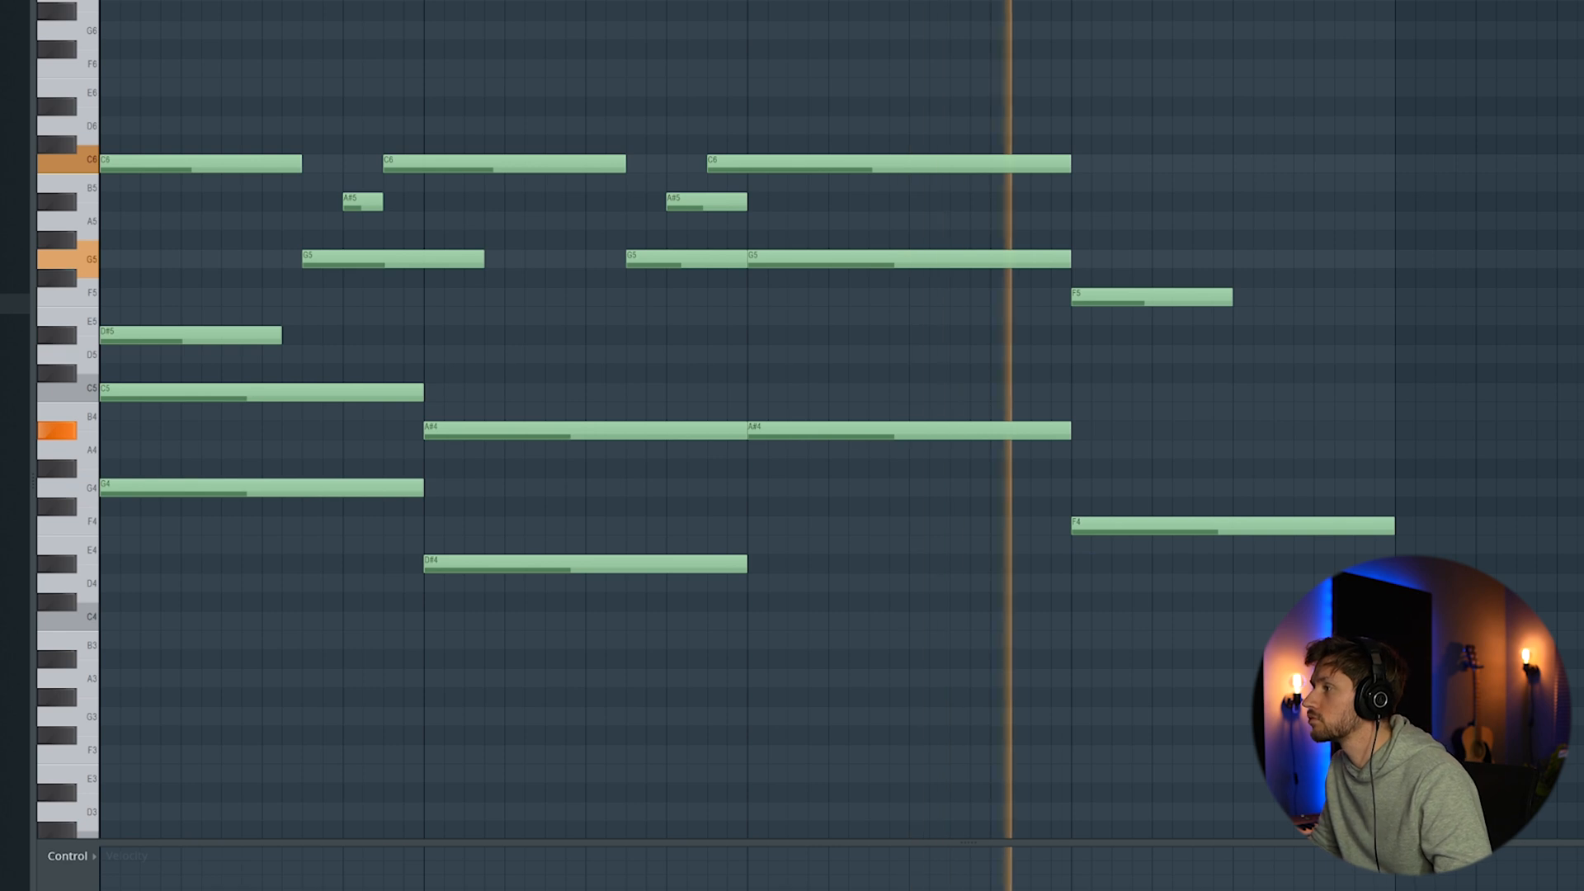
Change the piano roll snap setting and add short F5, G5, F5, D5, D#5 and F5 notes in bar 4, playing back the melody
scroll(1213, 212, "down", 1)
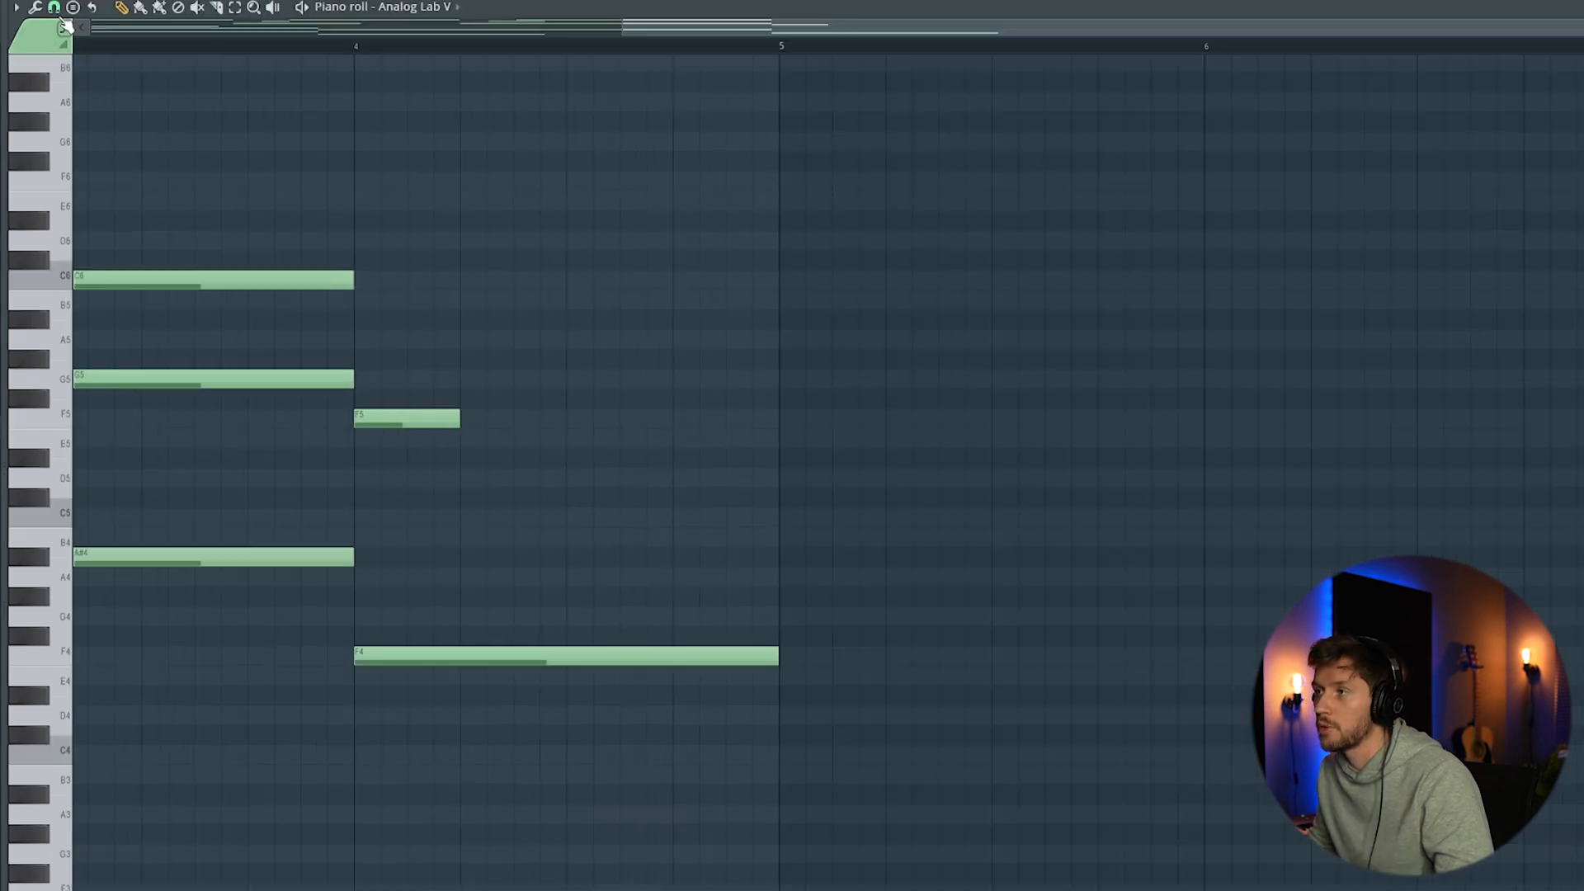
left_click(55, 10)
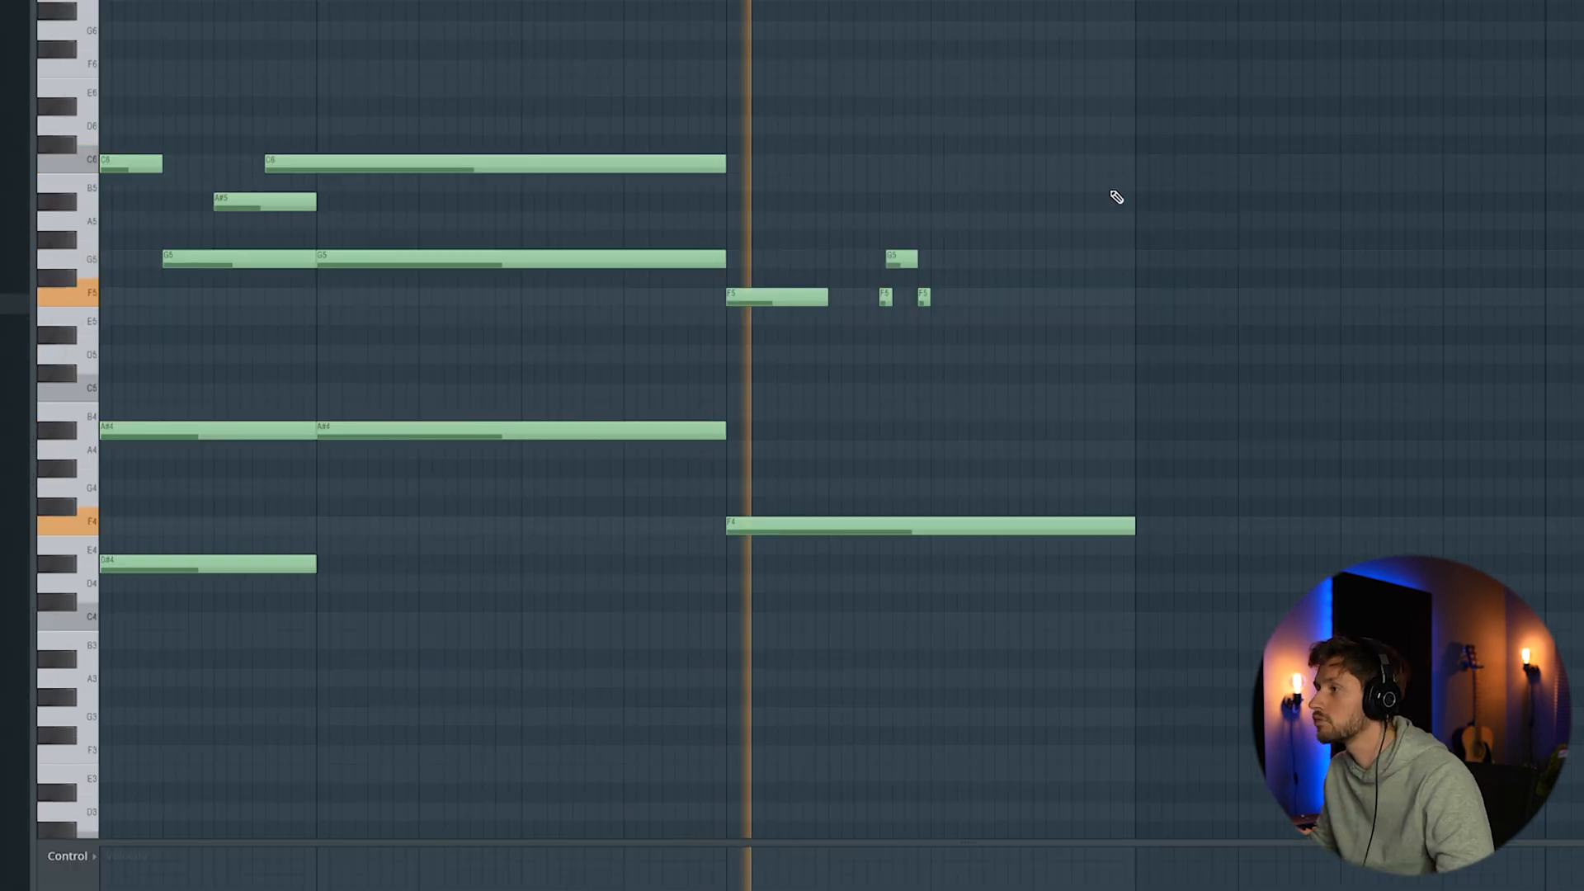
key("space")
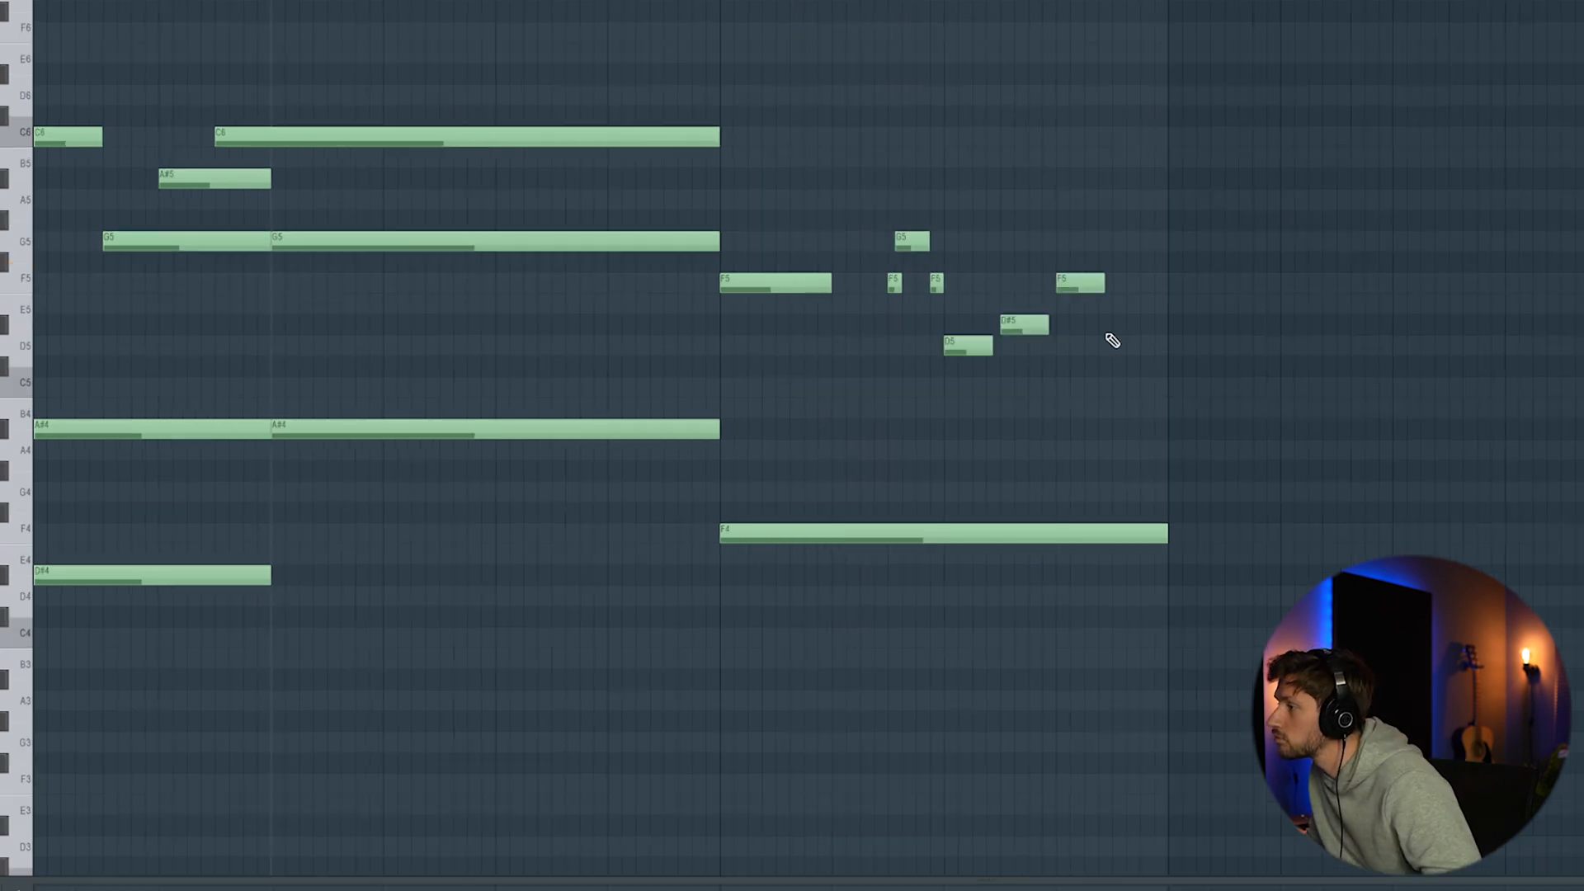
key("space")
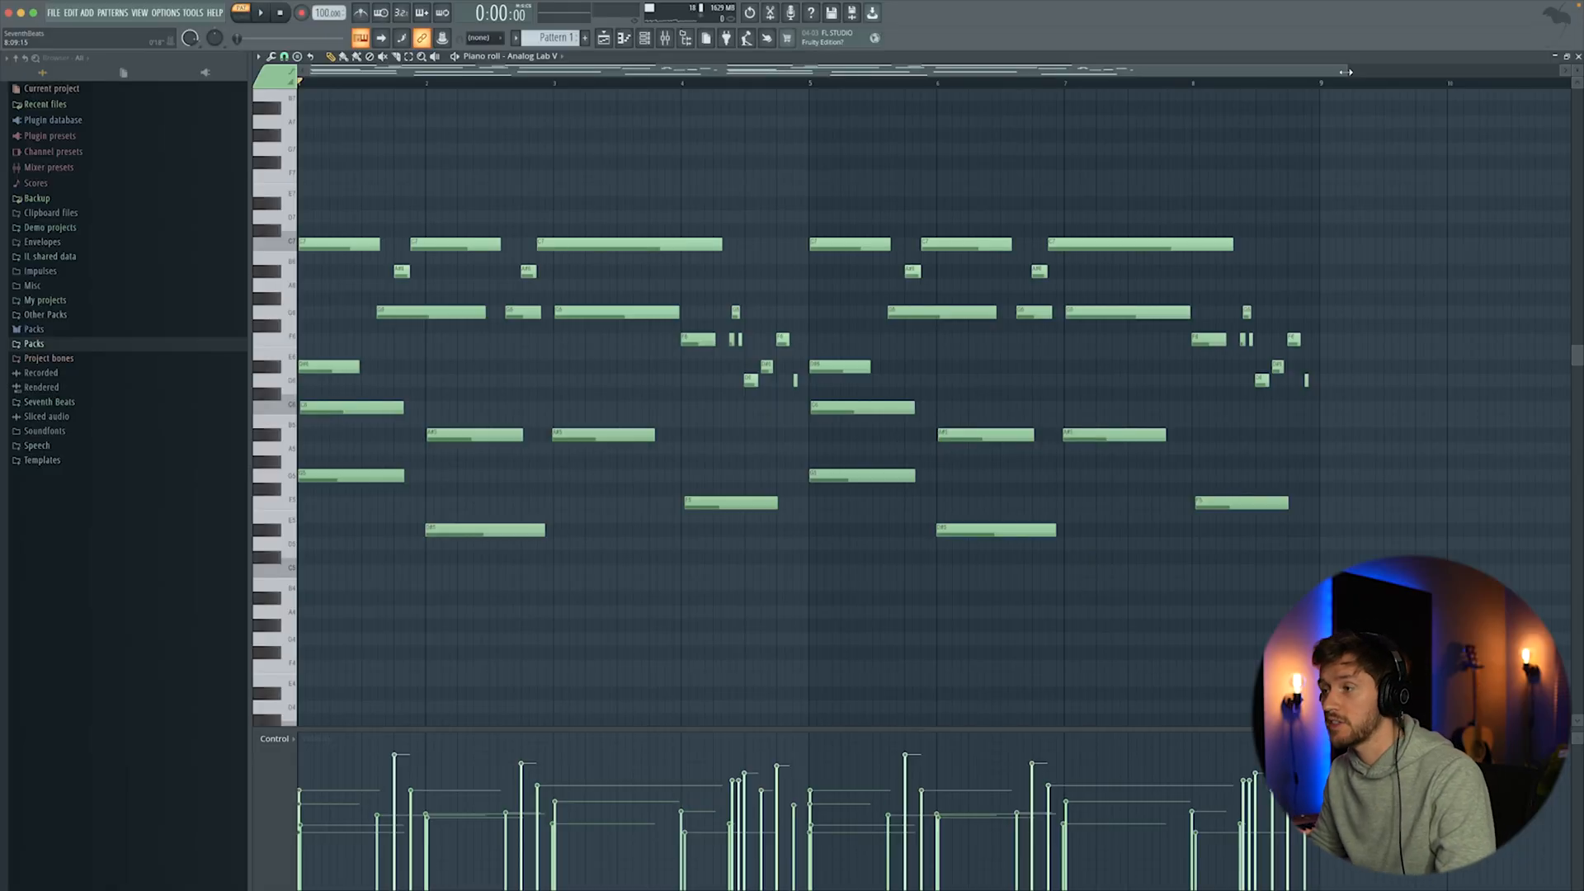
key("space")
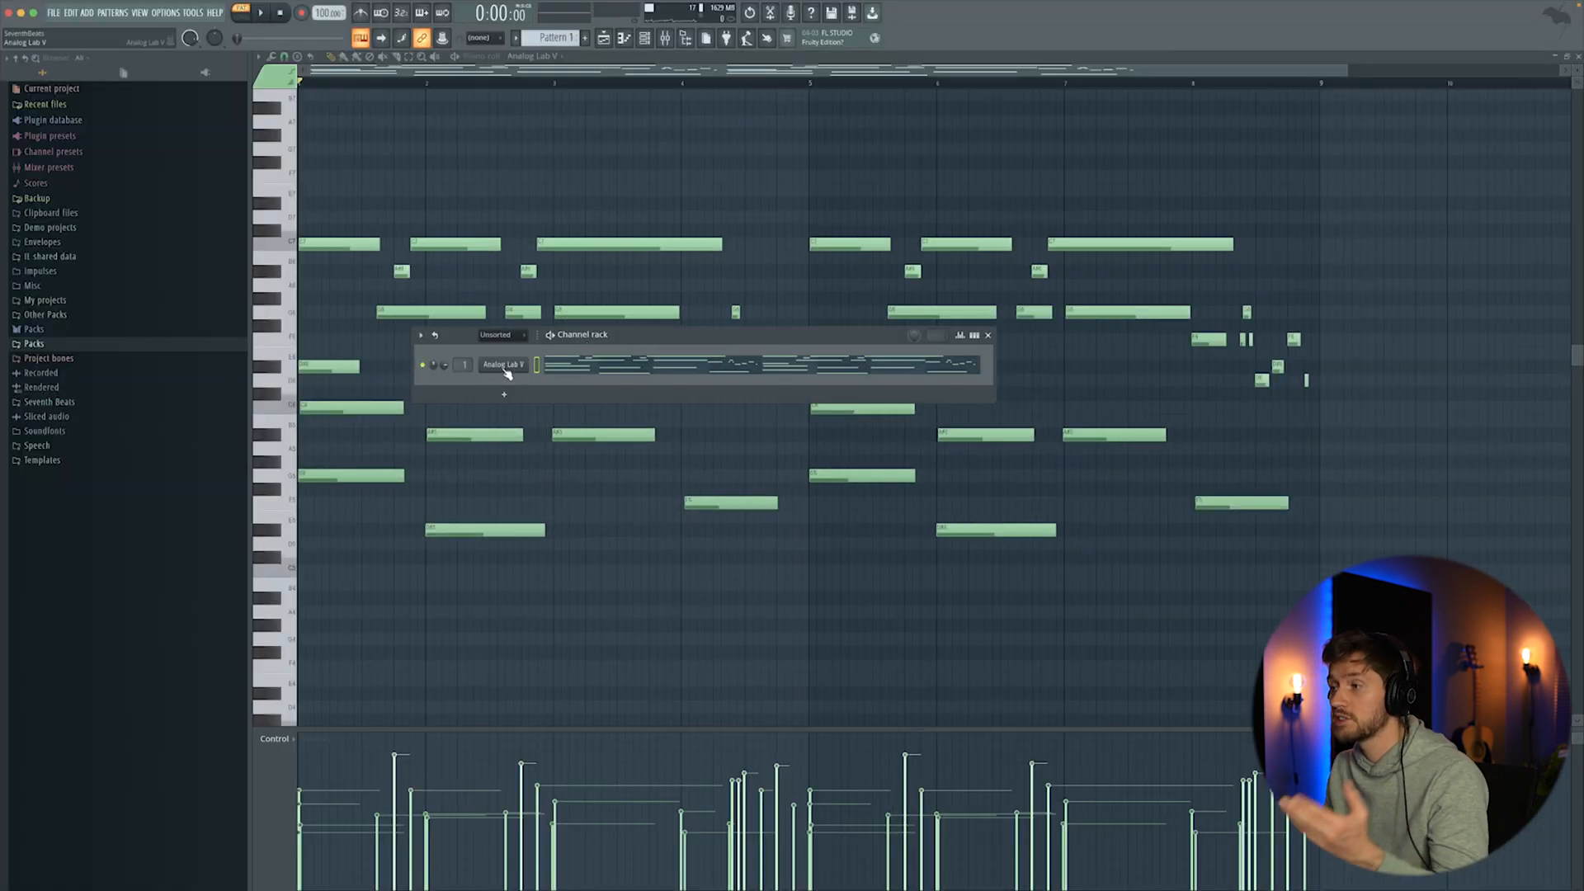
Insert a FLEX instrument channel, search its presets for "key" and load Muted Keytar
right_click(506, 372)
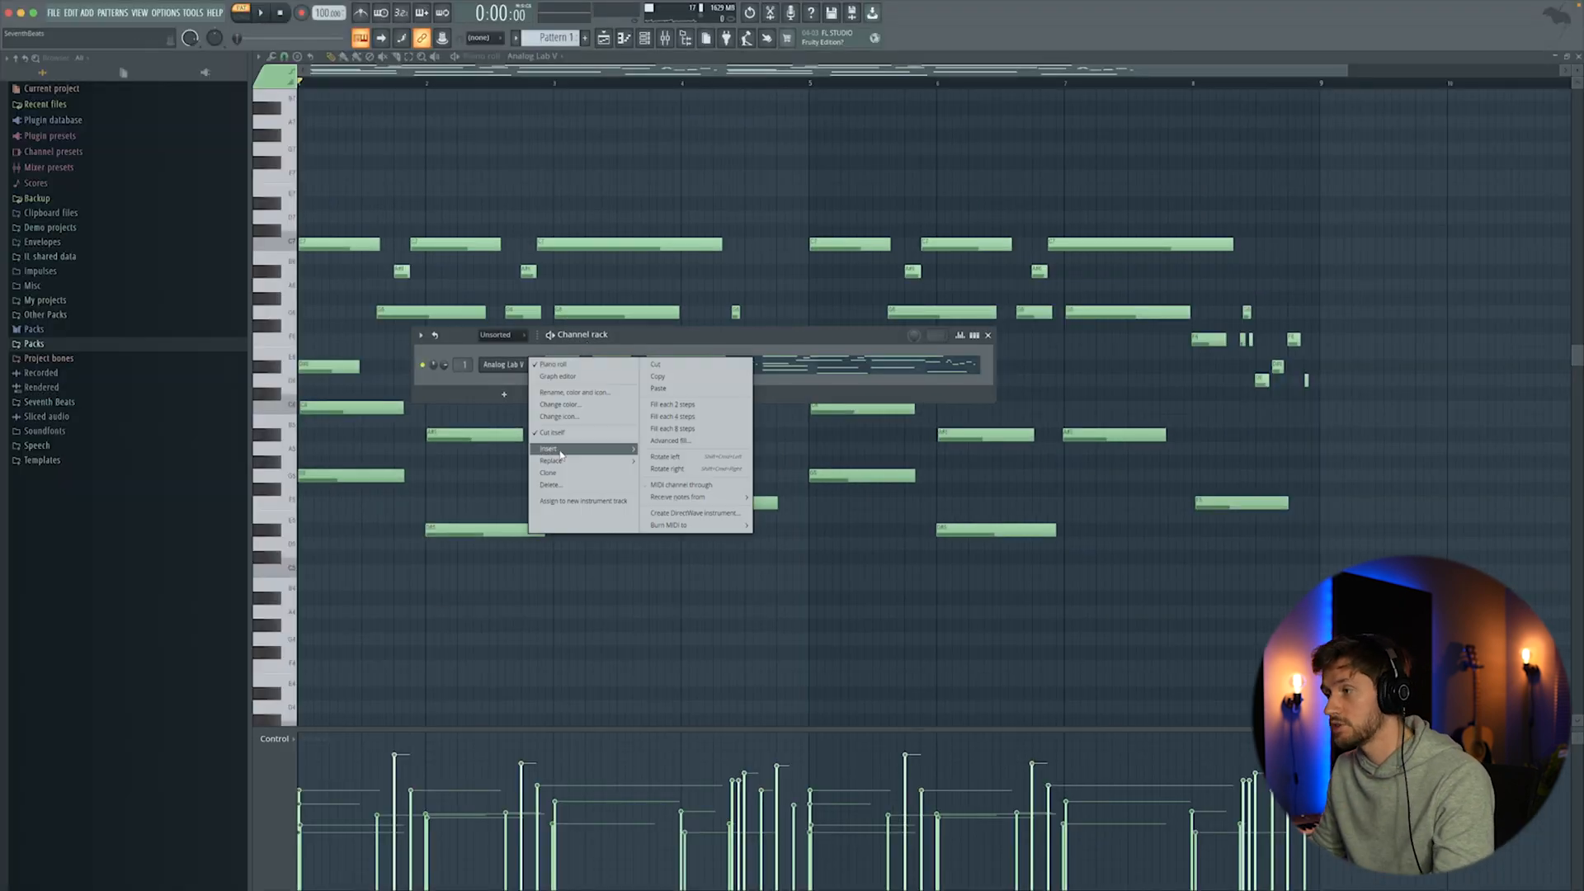
mouse_move(561, 452)
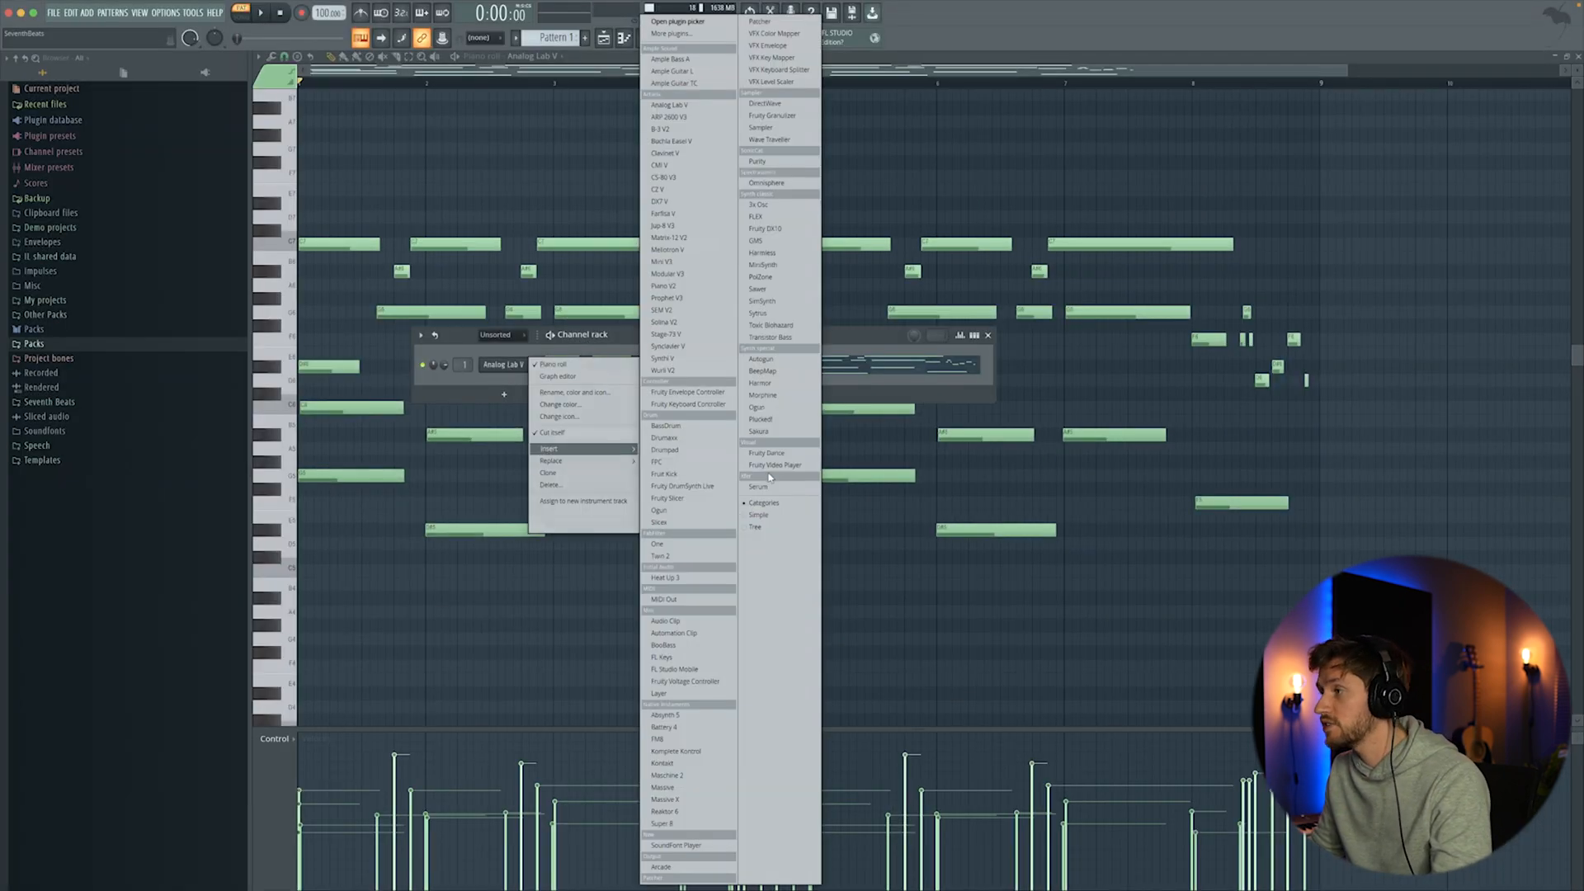
left_click(757, 217)
left_click_drag(577, 136, 624, 180)
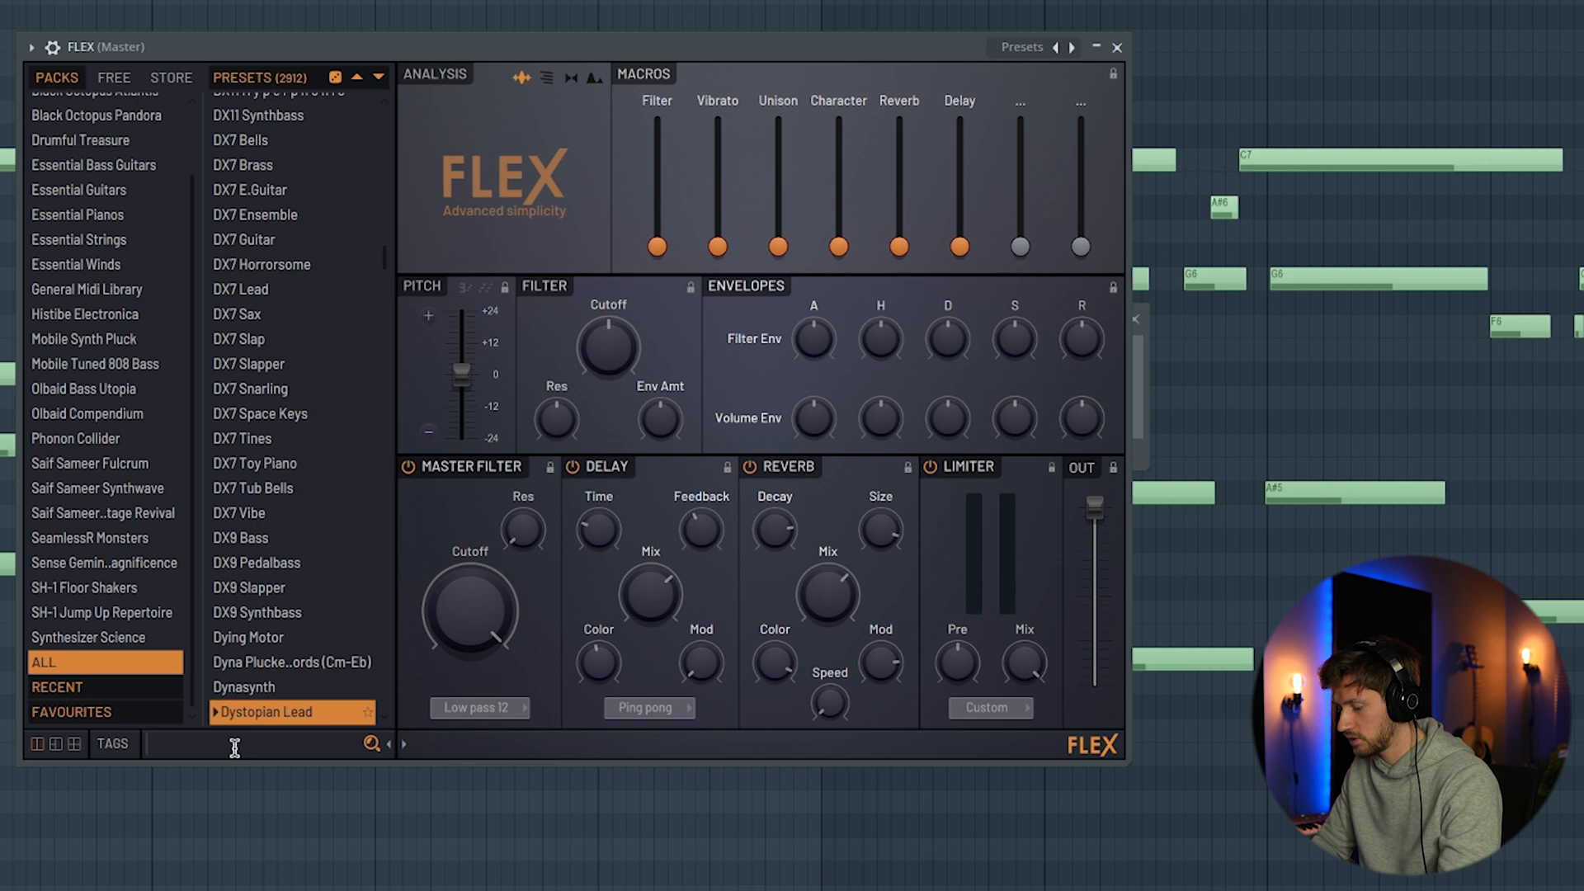
type("key")
left_click(256, 478)
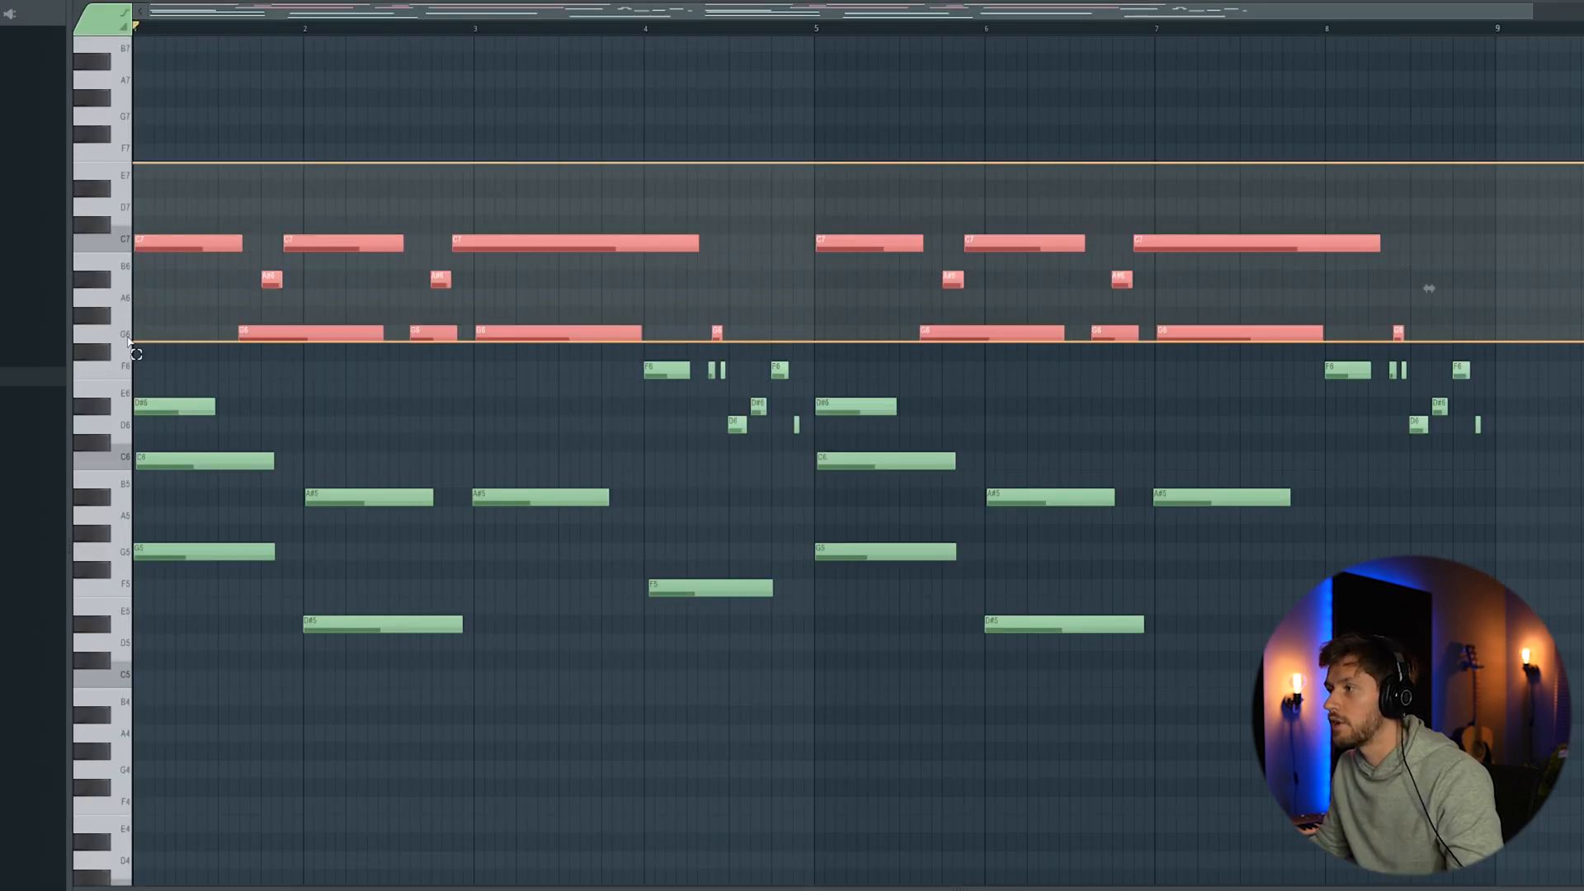
Copy the upper melody notes from G6 to C7 in the Analog Lab V part and paste them into the Muted Keytar channel
mouse_move(124, 353)
left_mouse_down()
mouse_move(123, 406)
mouse_move(128, 340)
left_mouse_up()
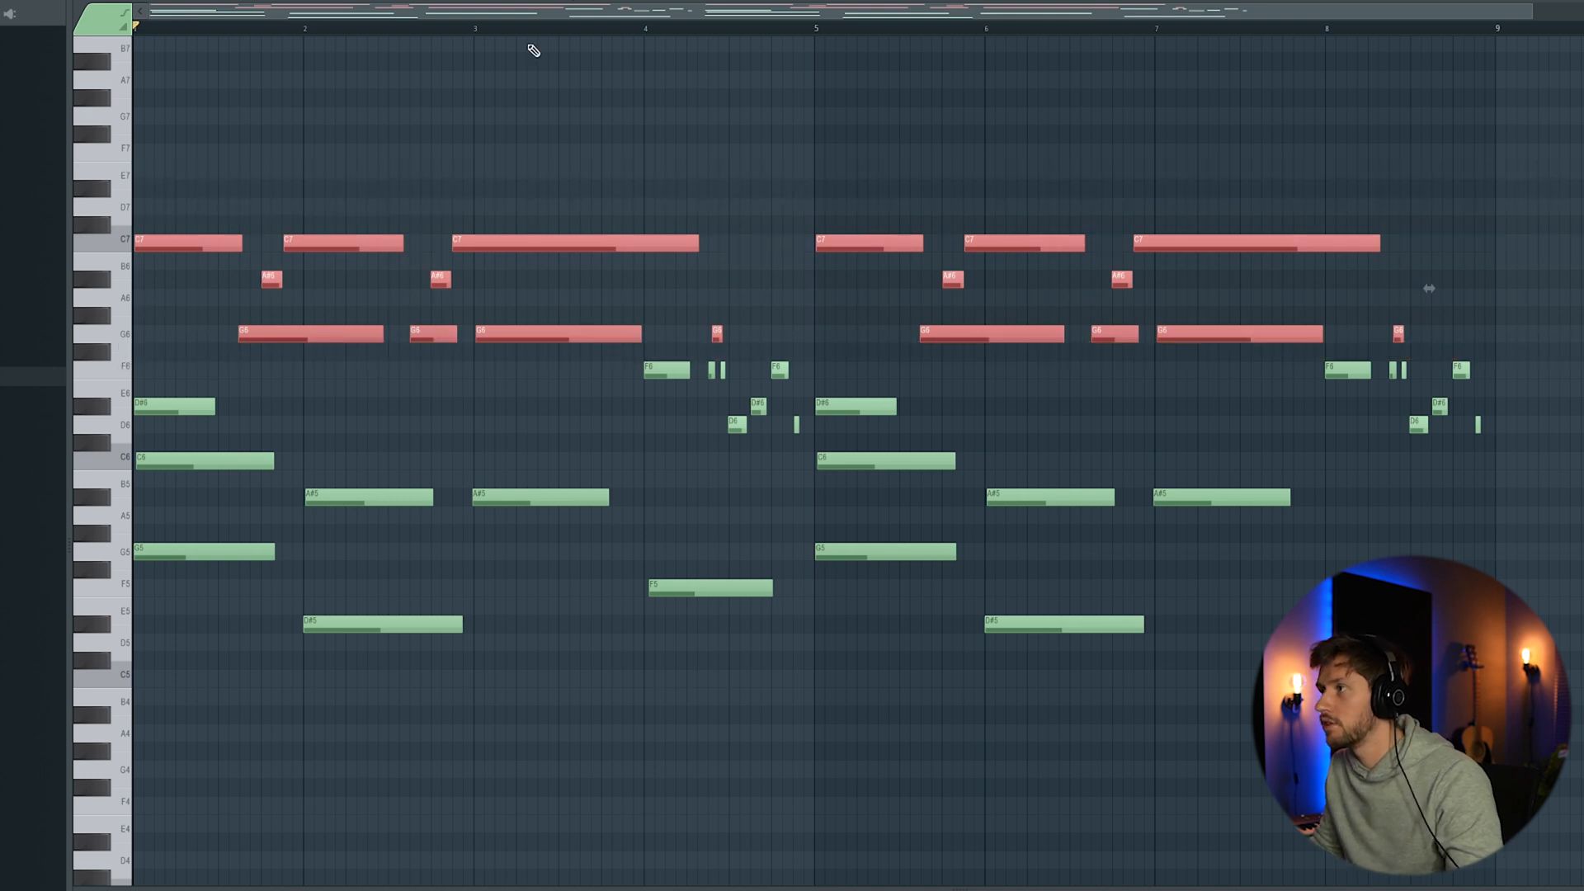
key("F6")
left_click(501, 410)
key("ctrl+v")
Play the pattern and mute the Analog Lab V channel to hear the Muted Keytar part alone
key("space")
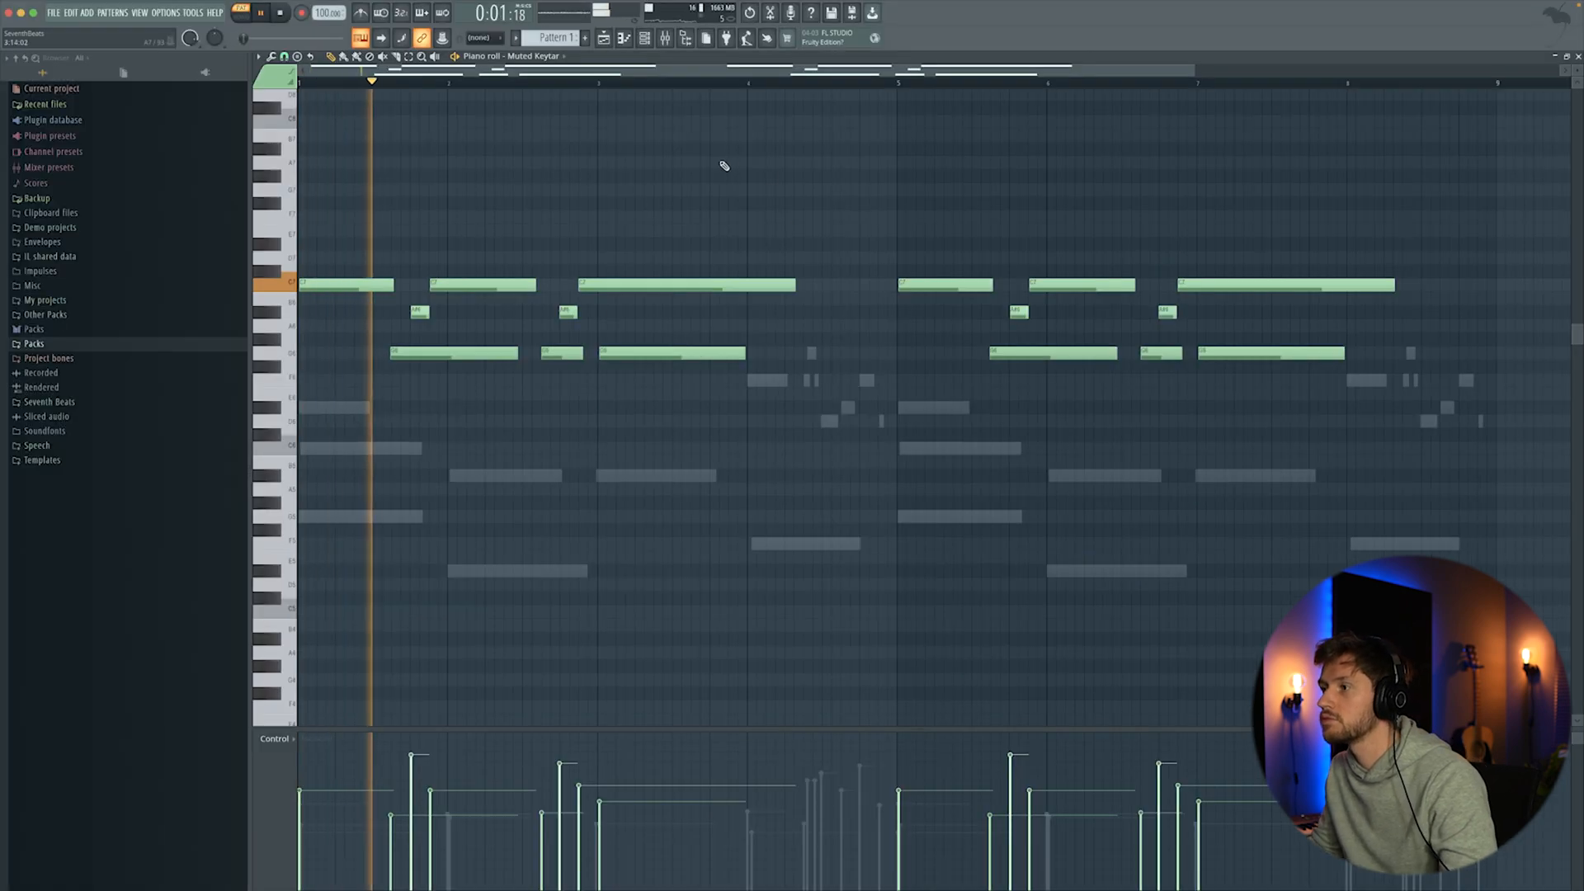
left_click(644, 38)
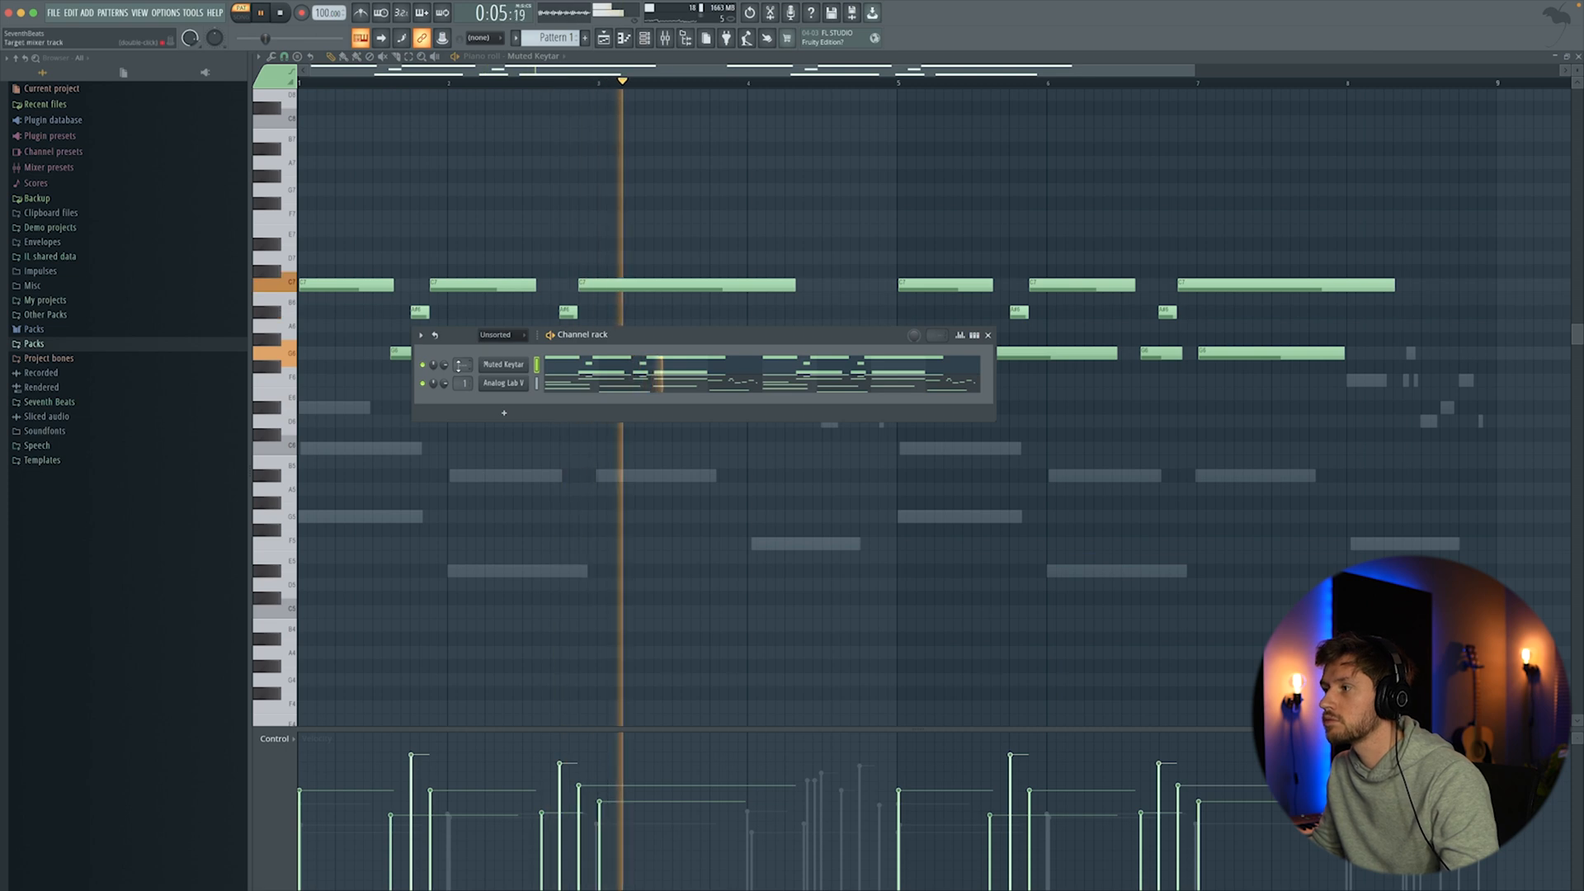
left_click(423, 384)
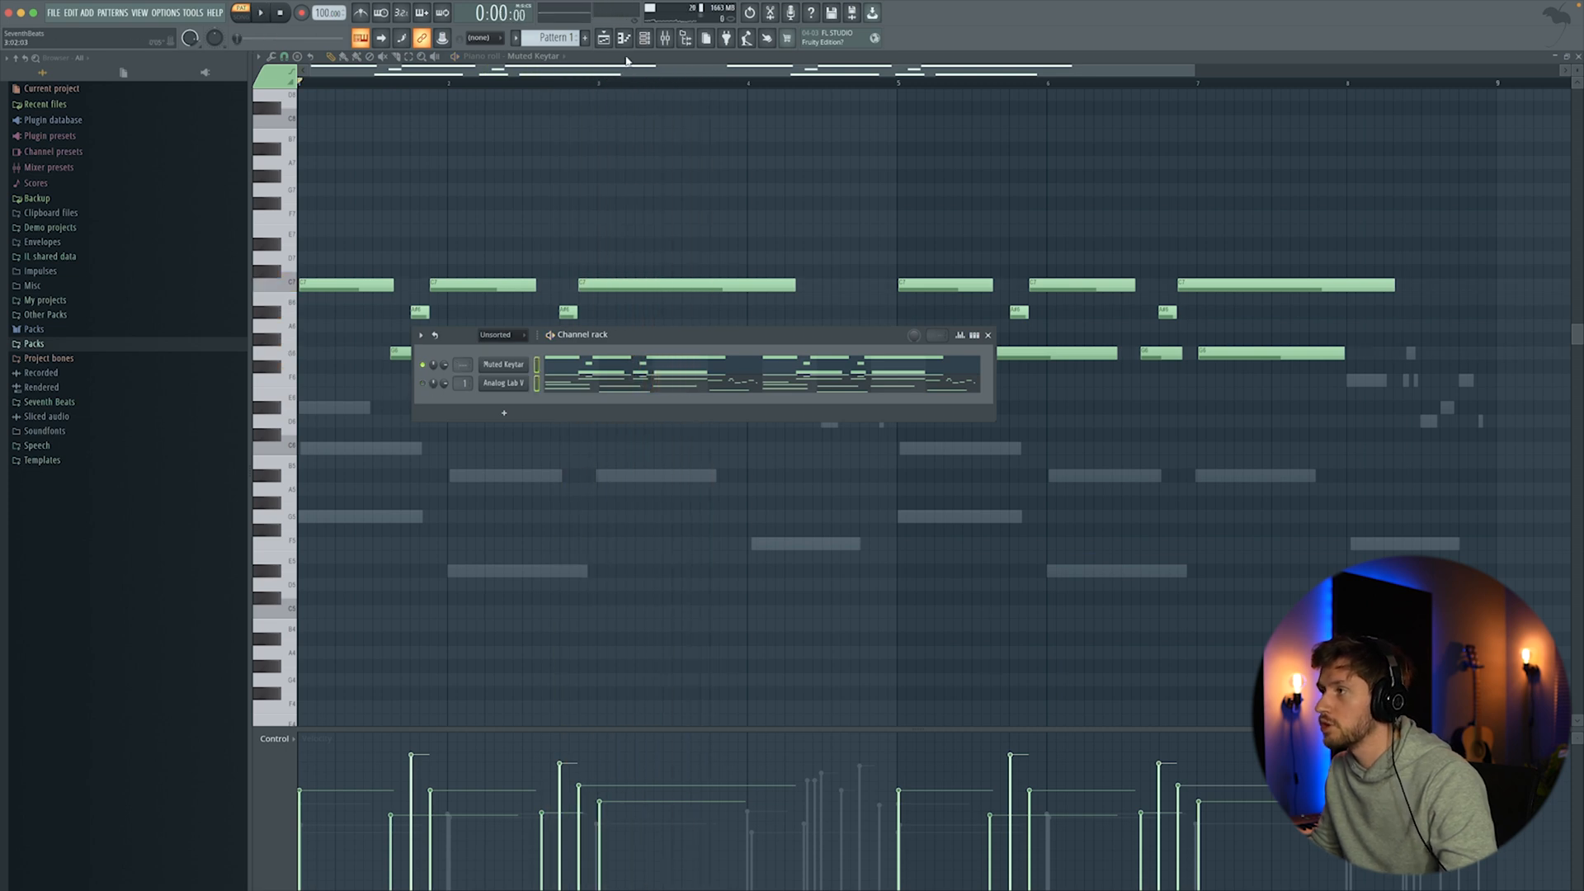
Route Muted Keytar to mixer track 20 and Analog Lab V to track 21, and lower both track volumes
left_click(665, 38)
left_click_drag(753, 247, 676, 226)
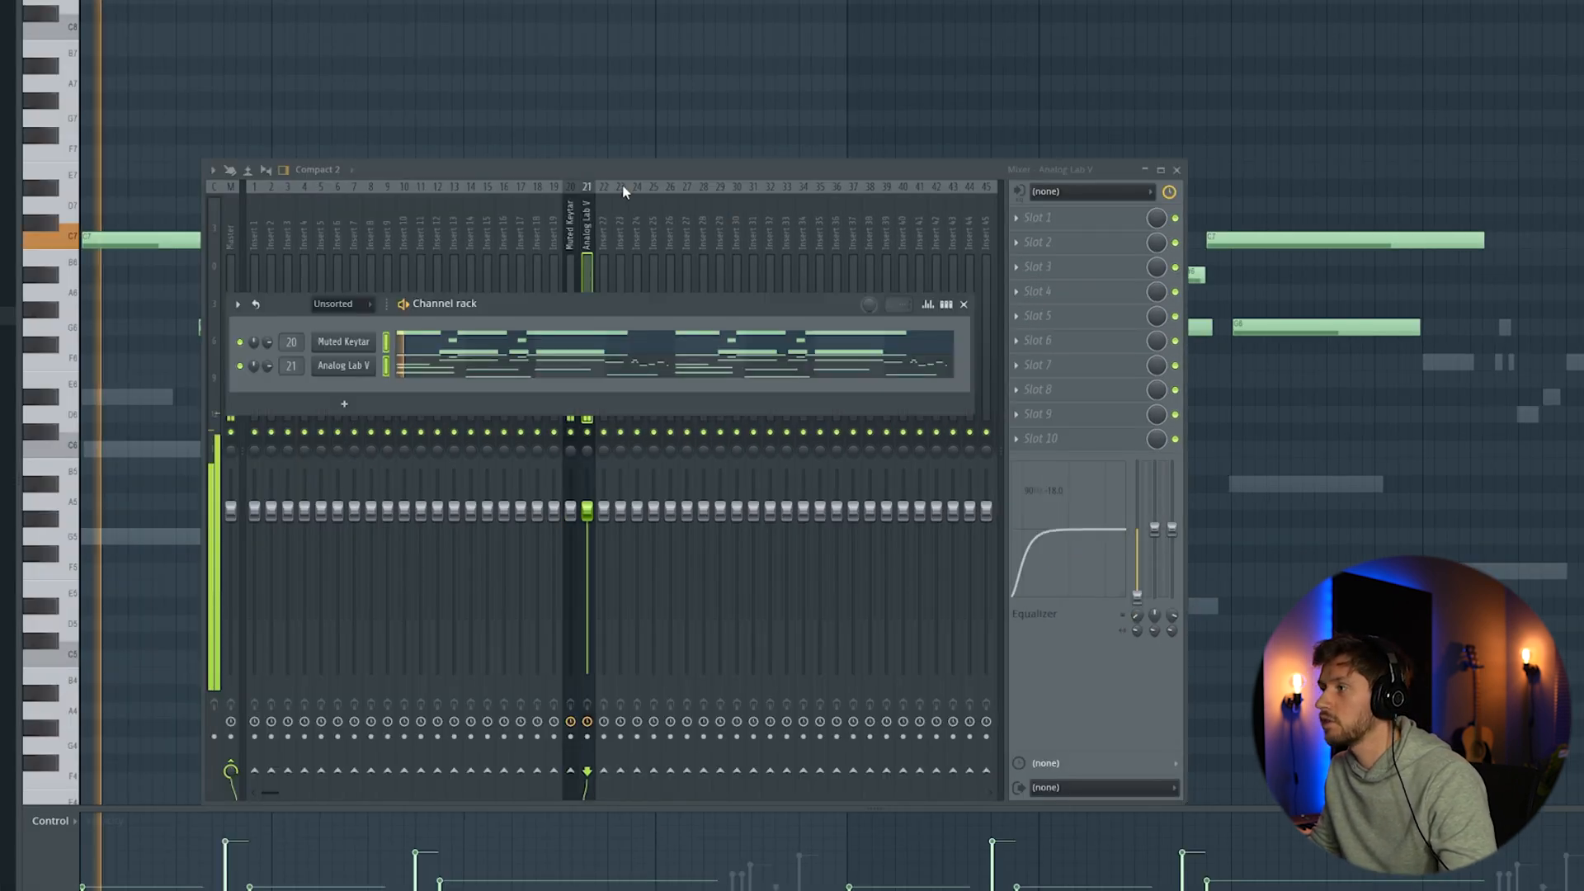
left_click(624, 175)
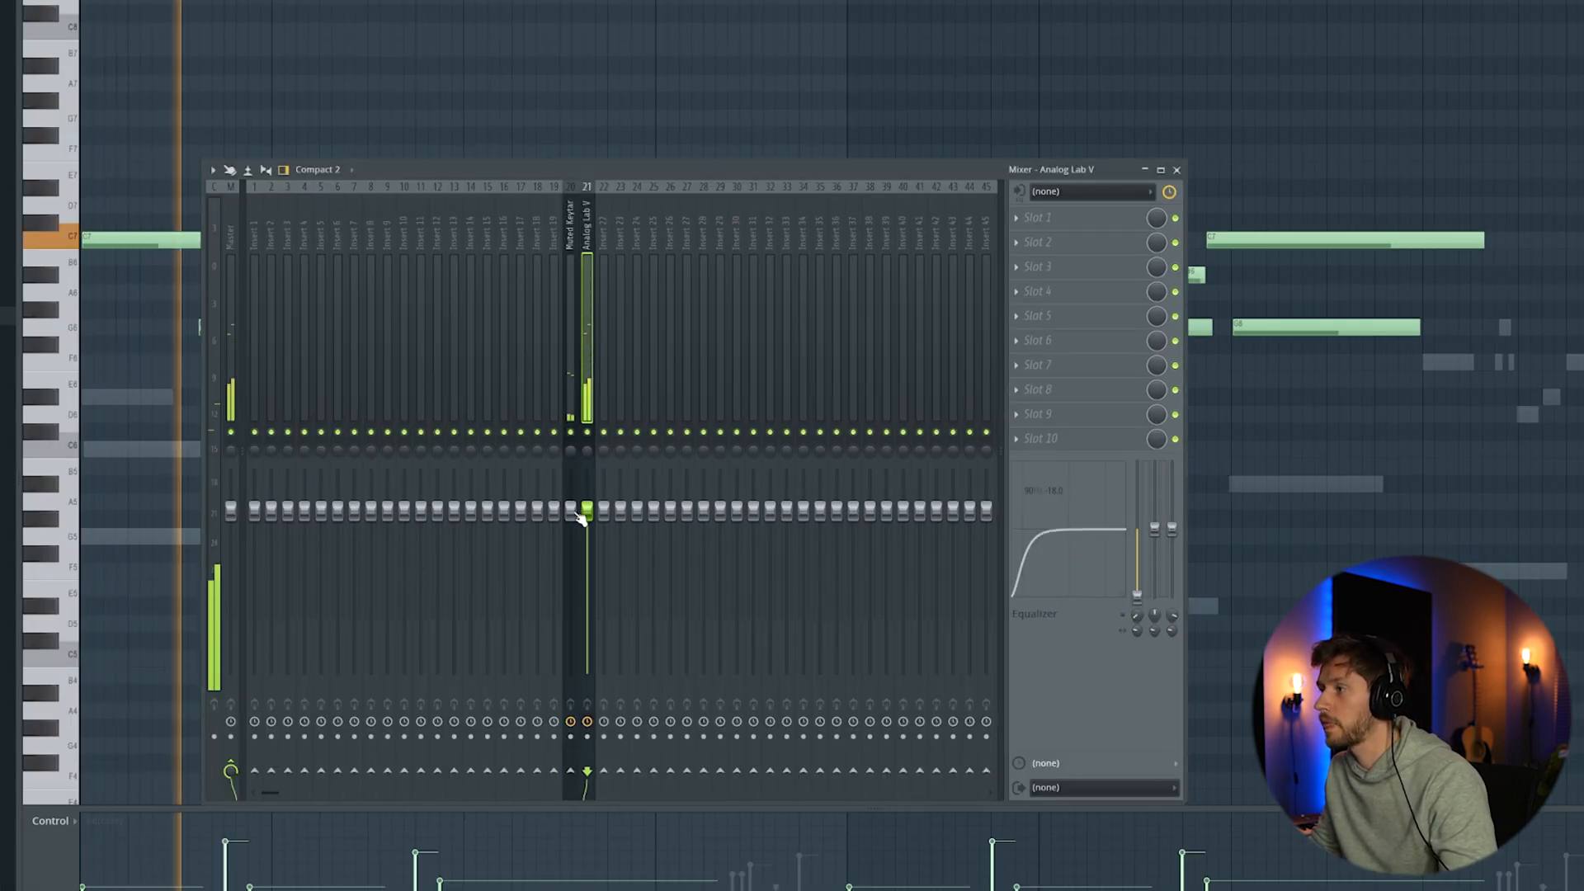
left_click_drag(571, 510, 571, 519)
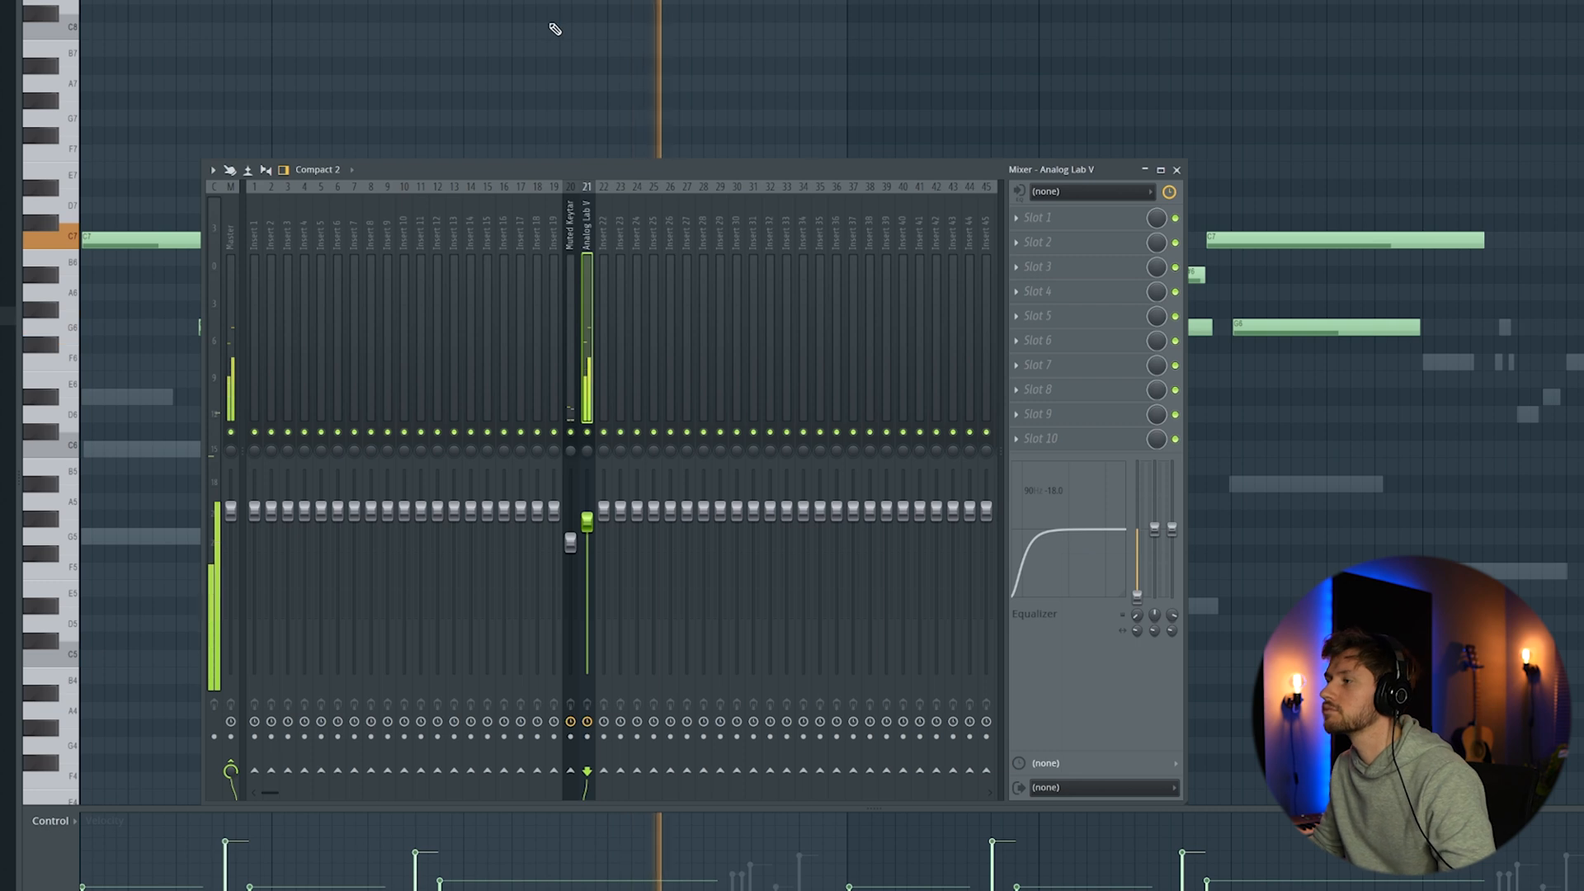
key("F9")
Insert a Purity instrument channel and load the E Bass 01 preset from the Bass Guitar category
key("F6")
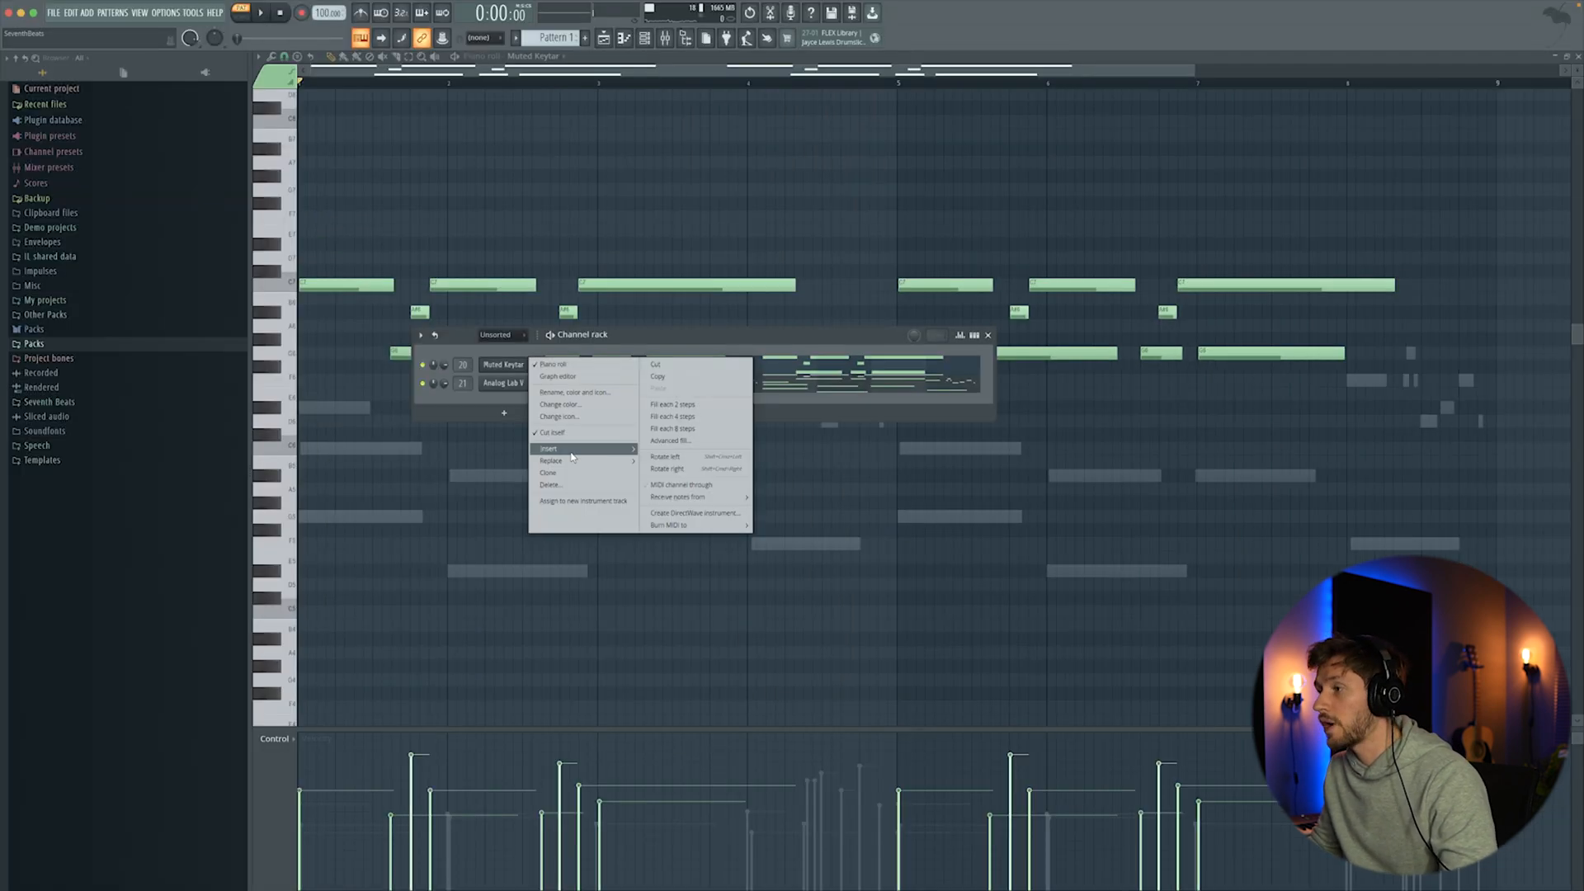
mouse_move(572, 456)
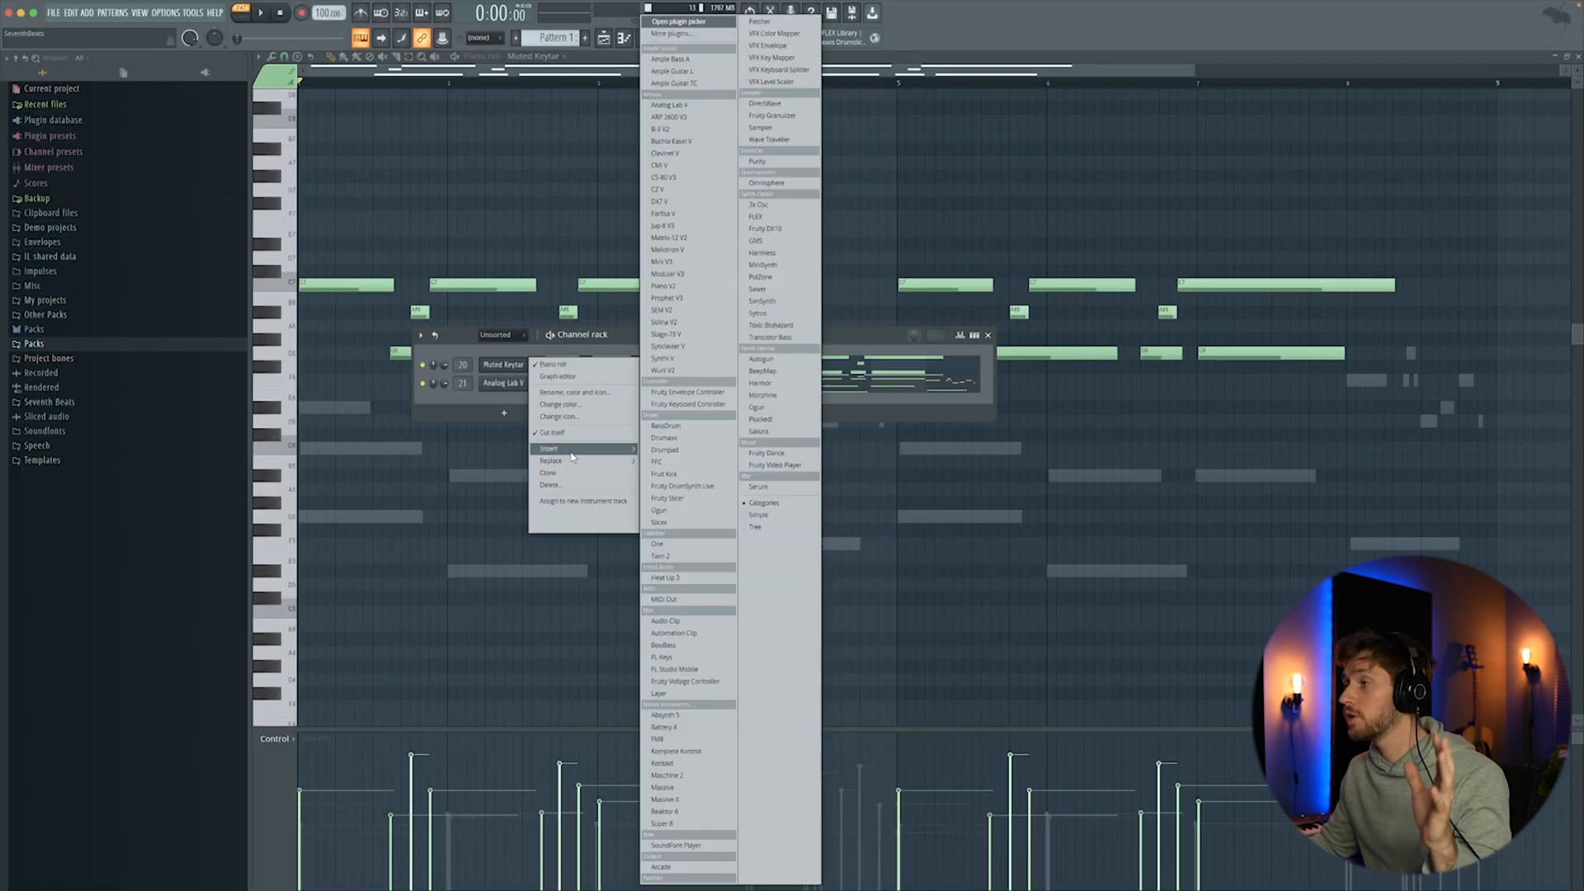
left_click(765, 161)
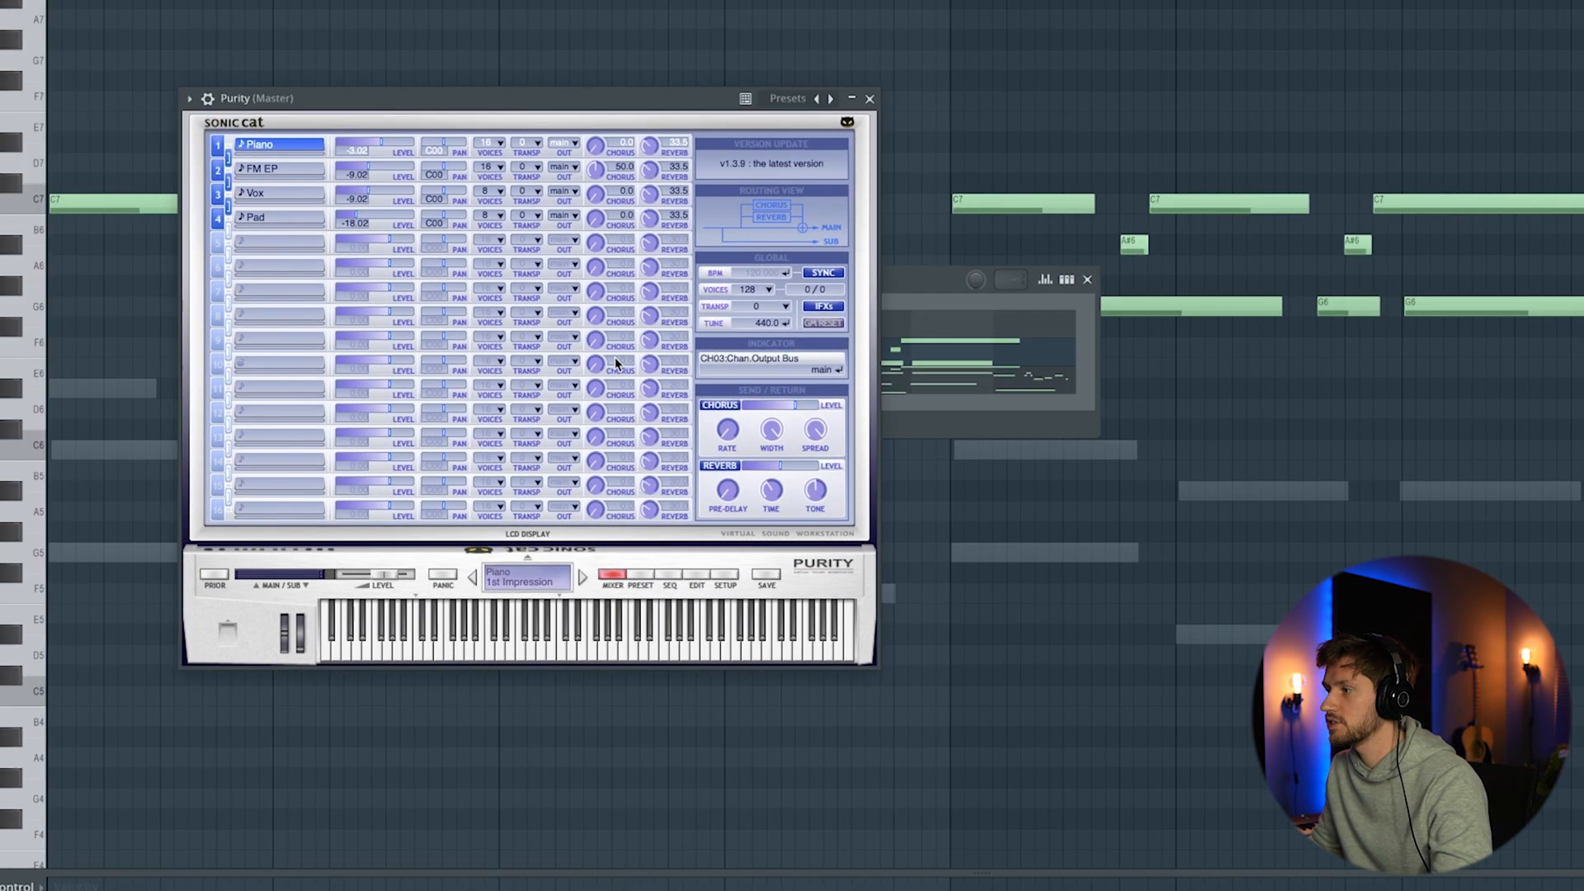
left_click(642, 577)
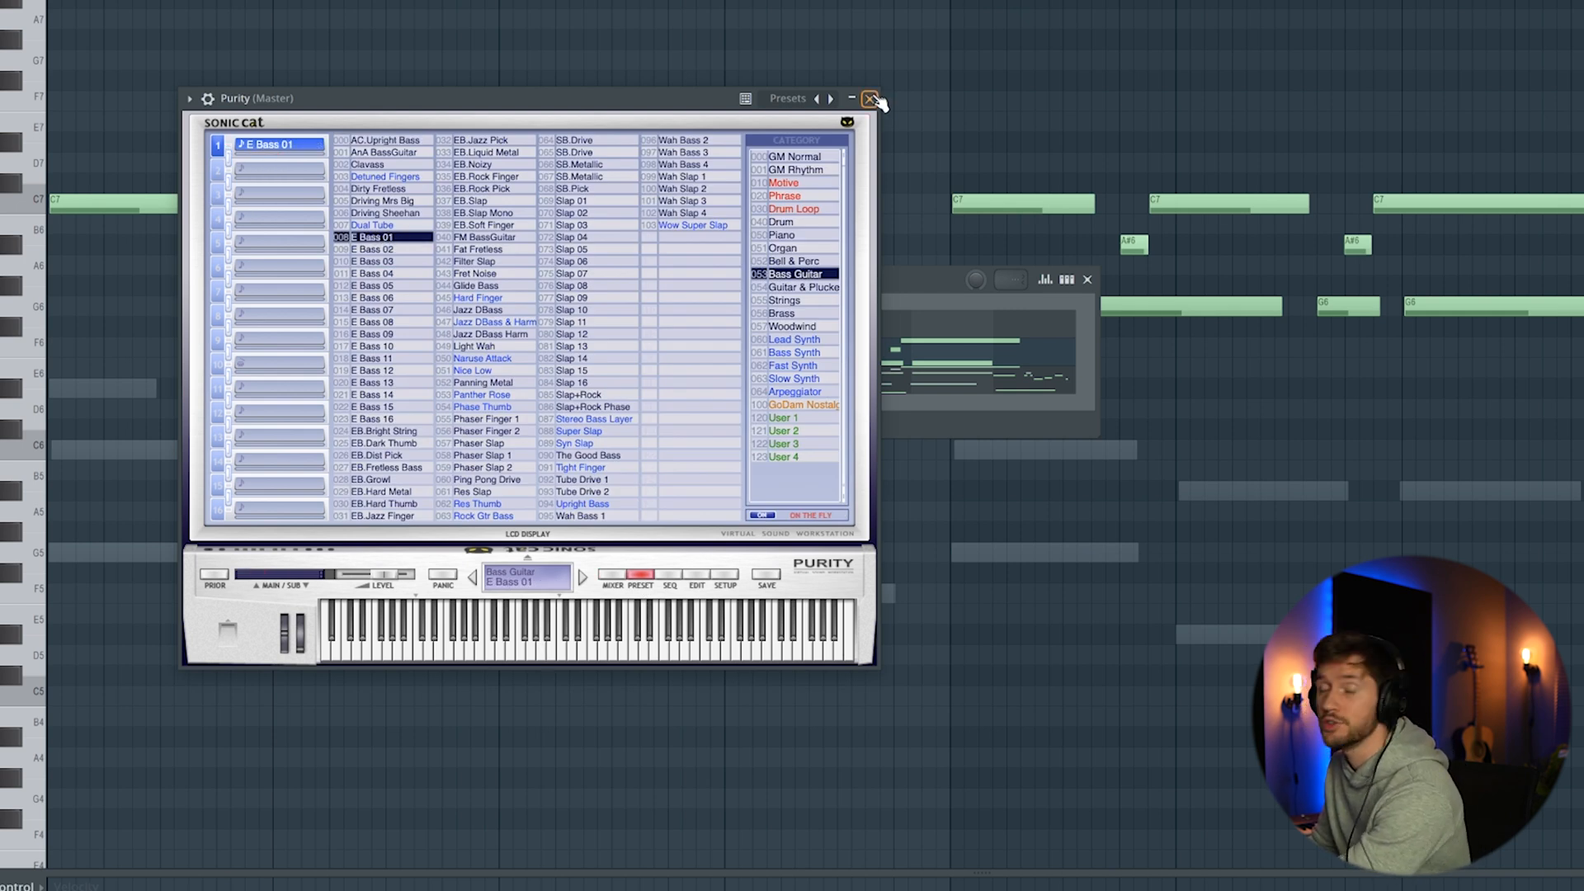
left_click(870, 98)
Copy the lowest Analog Lab V notes of the first four bars into the Purity channel as a bass line
left_click_drag(179, 480, 765, 693)
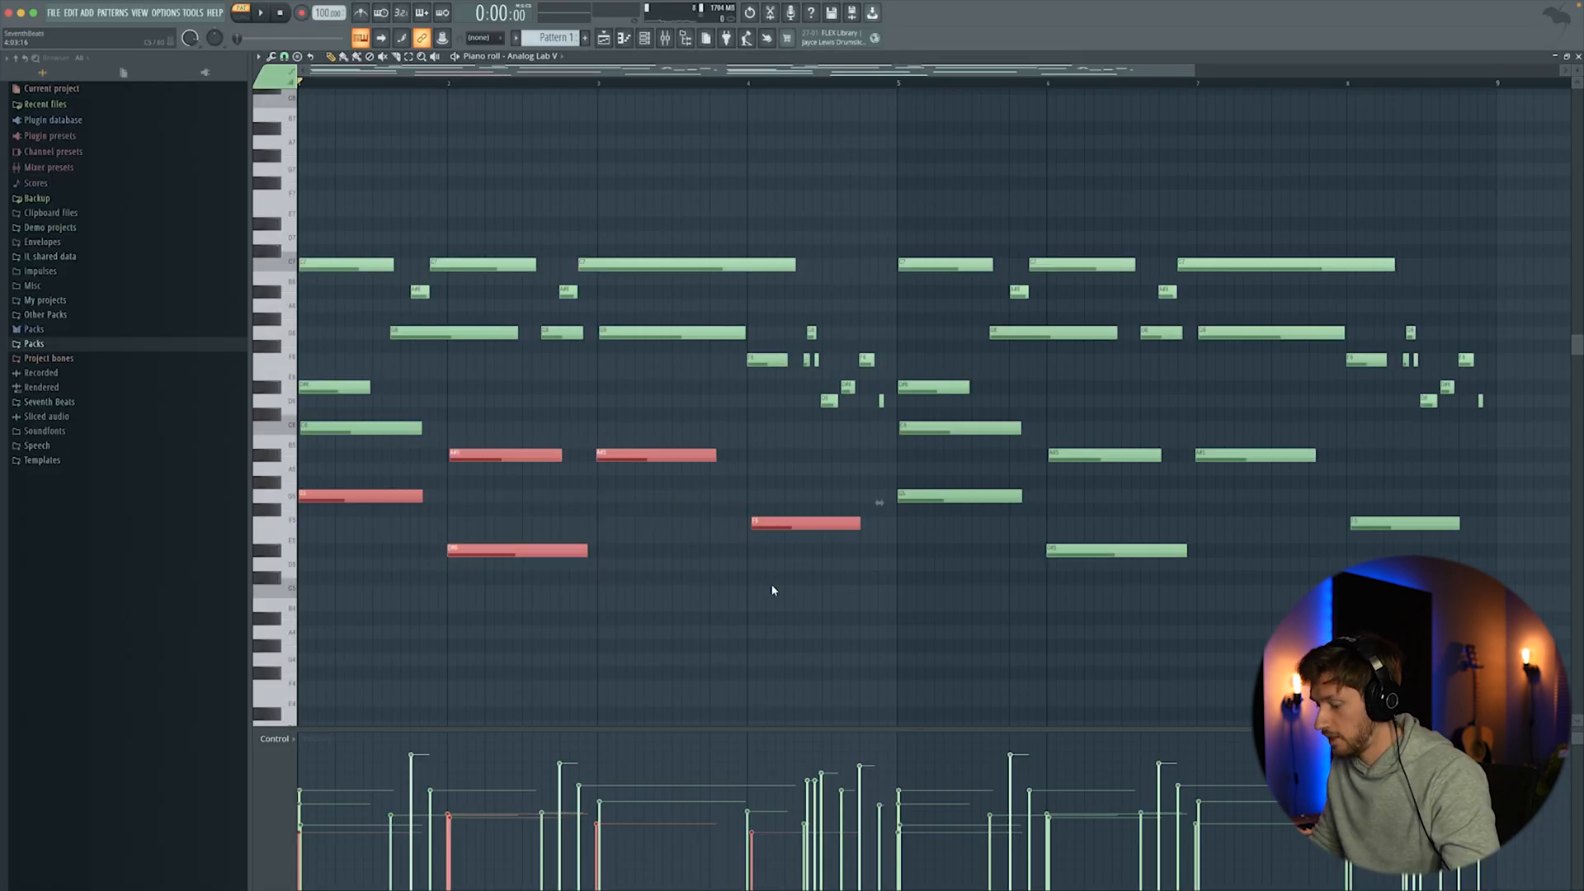
left_click(644, 40)
left_click(583, 370)
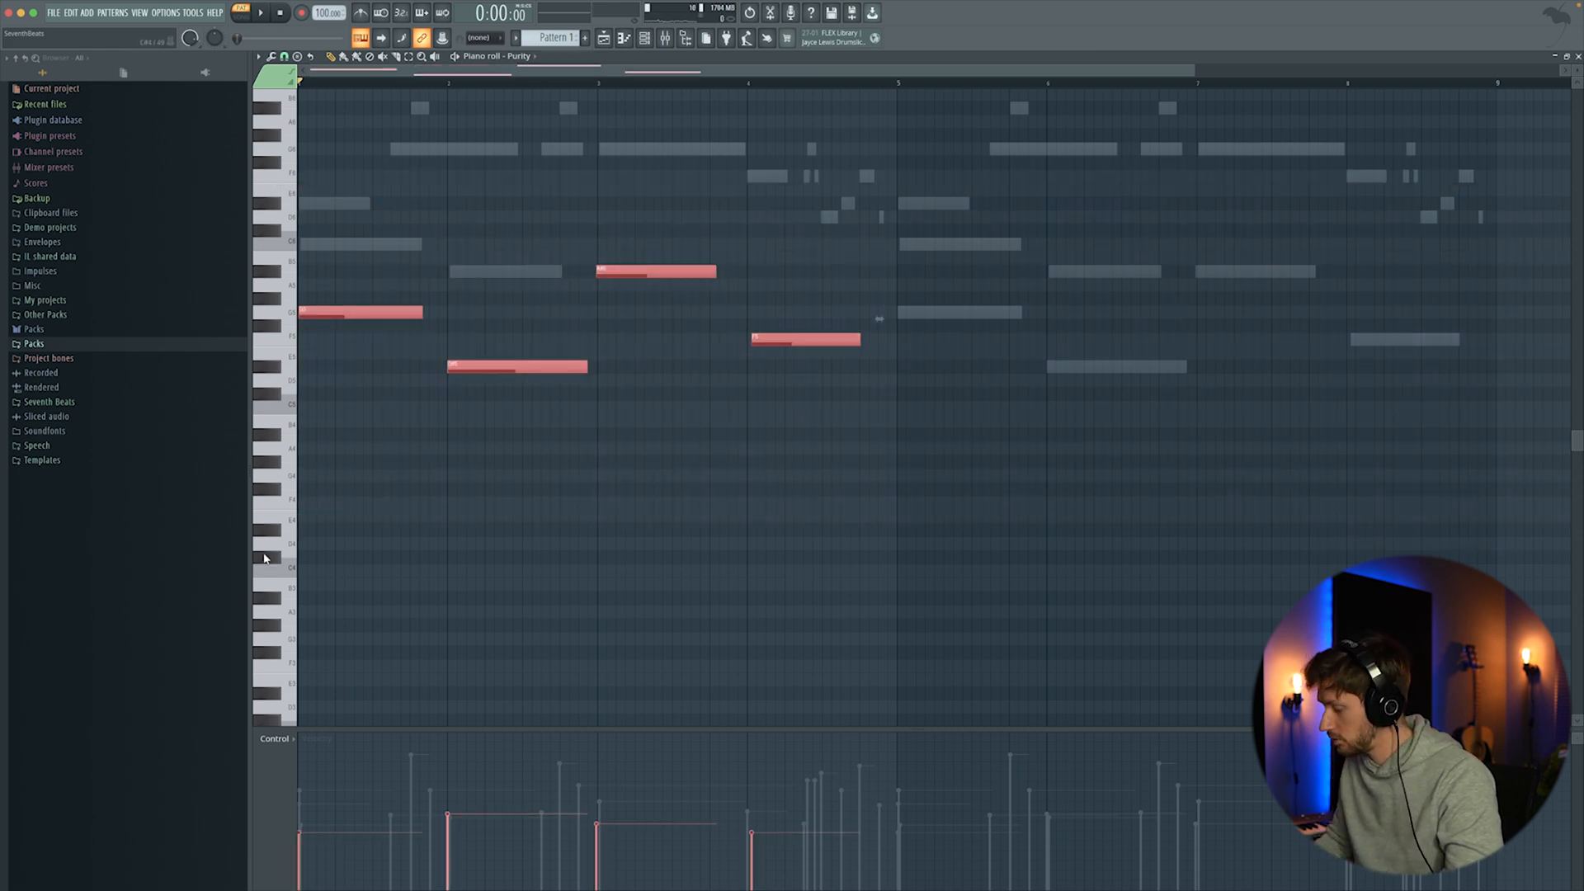
Transpose the Purity bass notes down one octave, play them back and duplicate them into bars 5 to 8
key("ctrl+Down")
key("space")
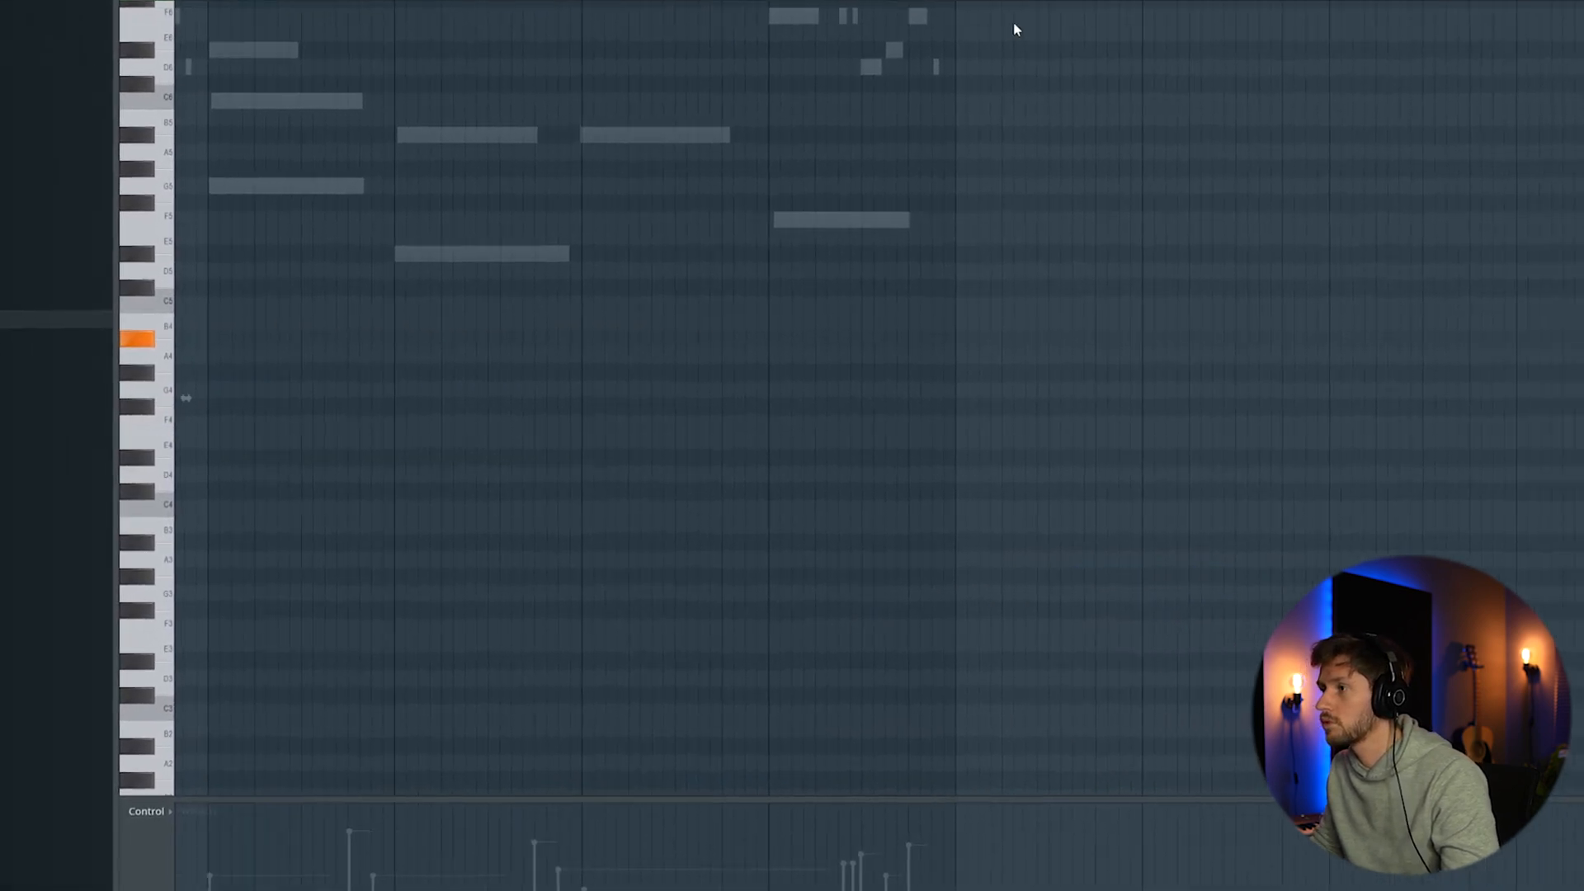
key("ctrl+v")
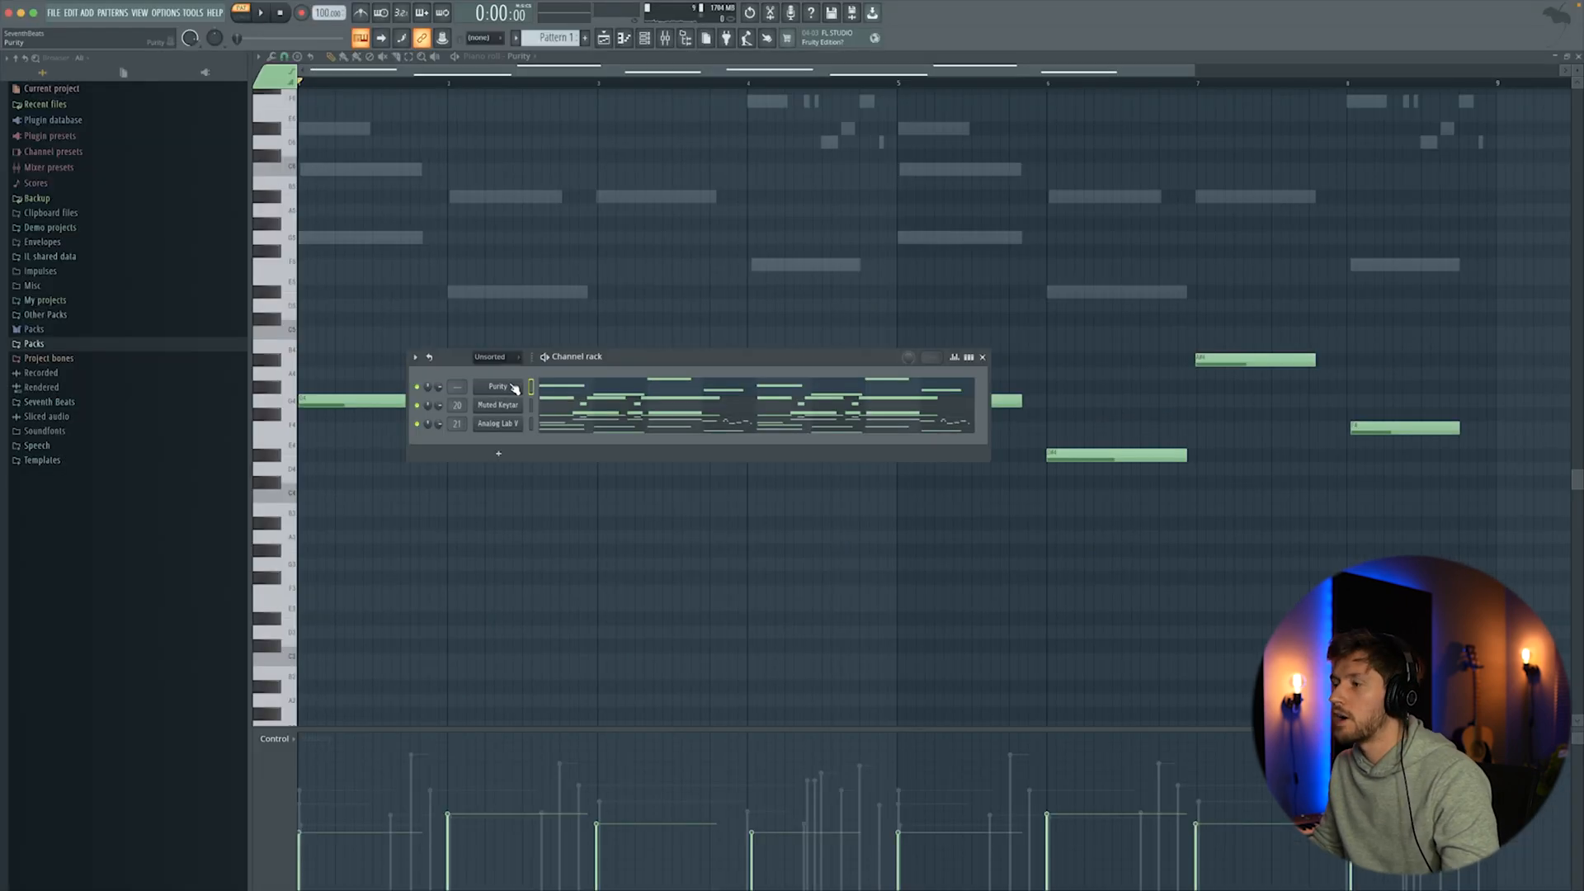
right_click(515, 387)
mouse_move(550, 472)
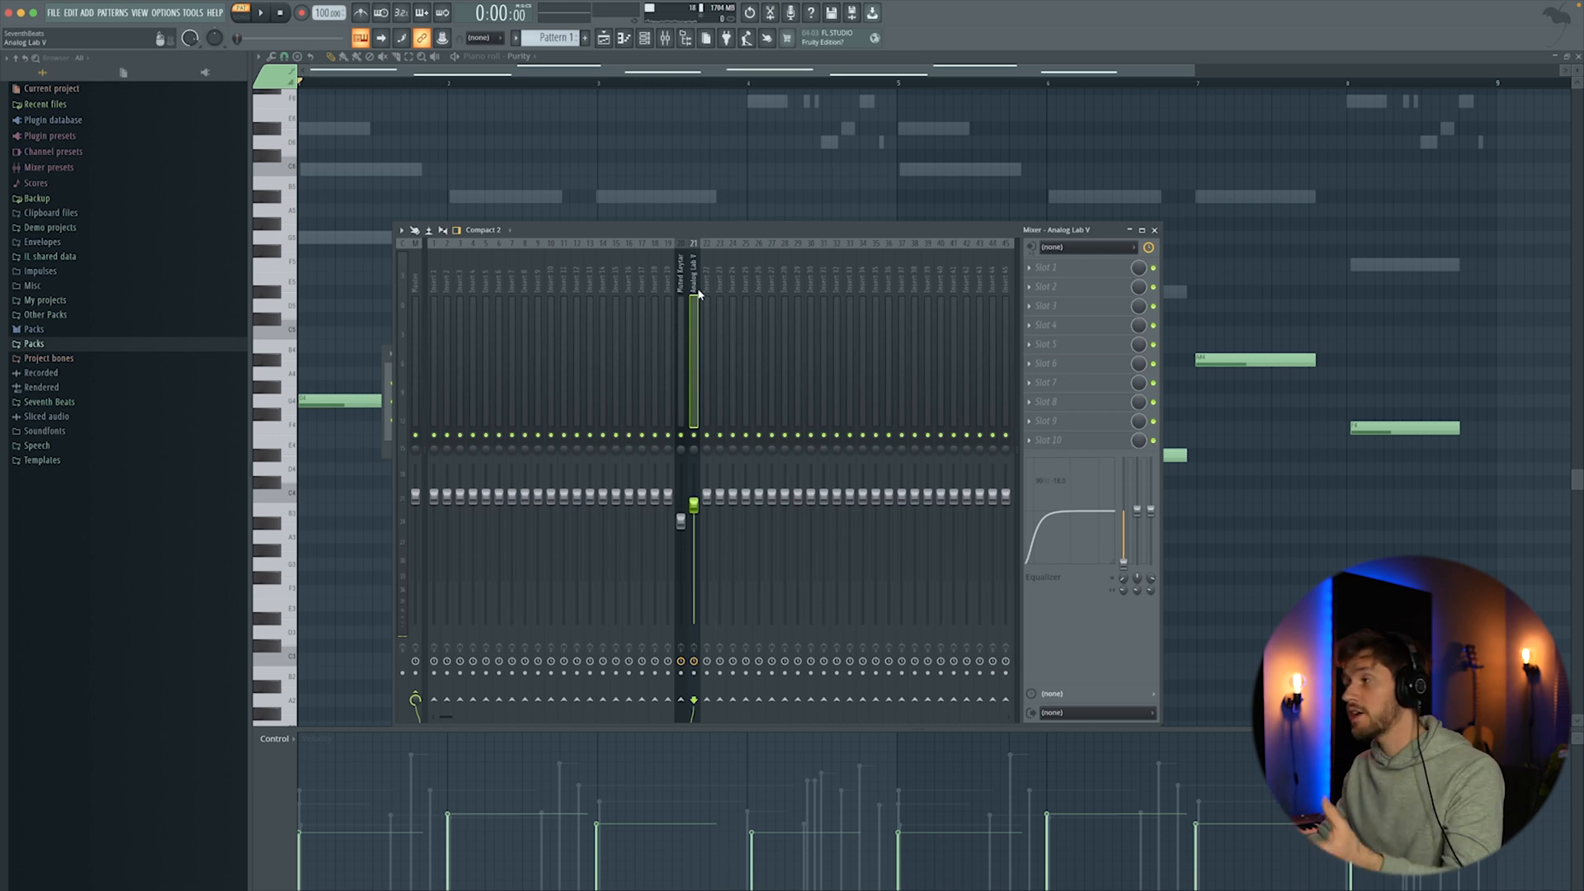
Load Pro-Q 3 into the first effect slot of the Analog Lab V mixer track
left_click_drag(899, 234, 884, 231)
left_click(1029, 270)
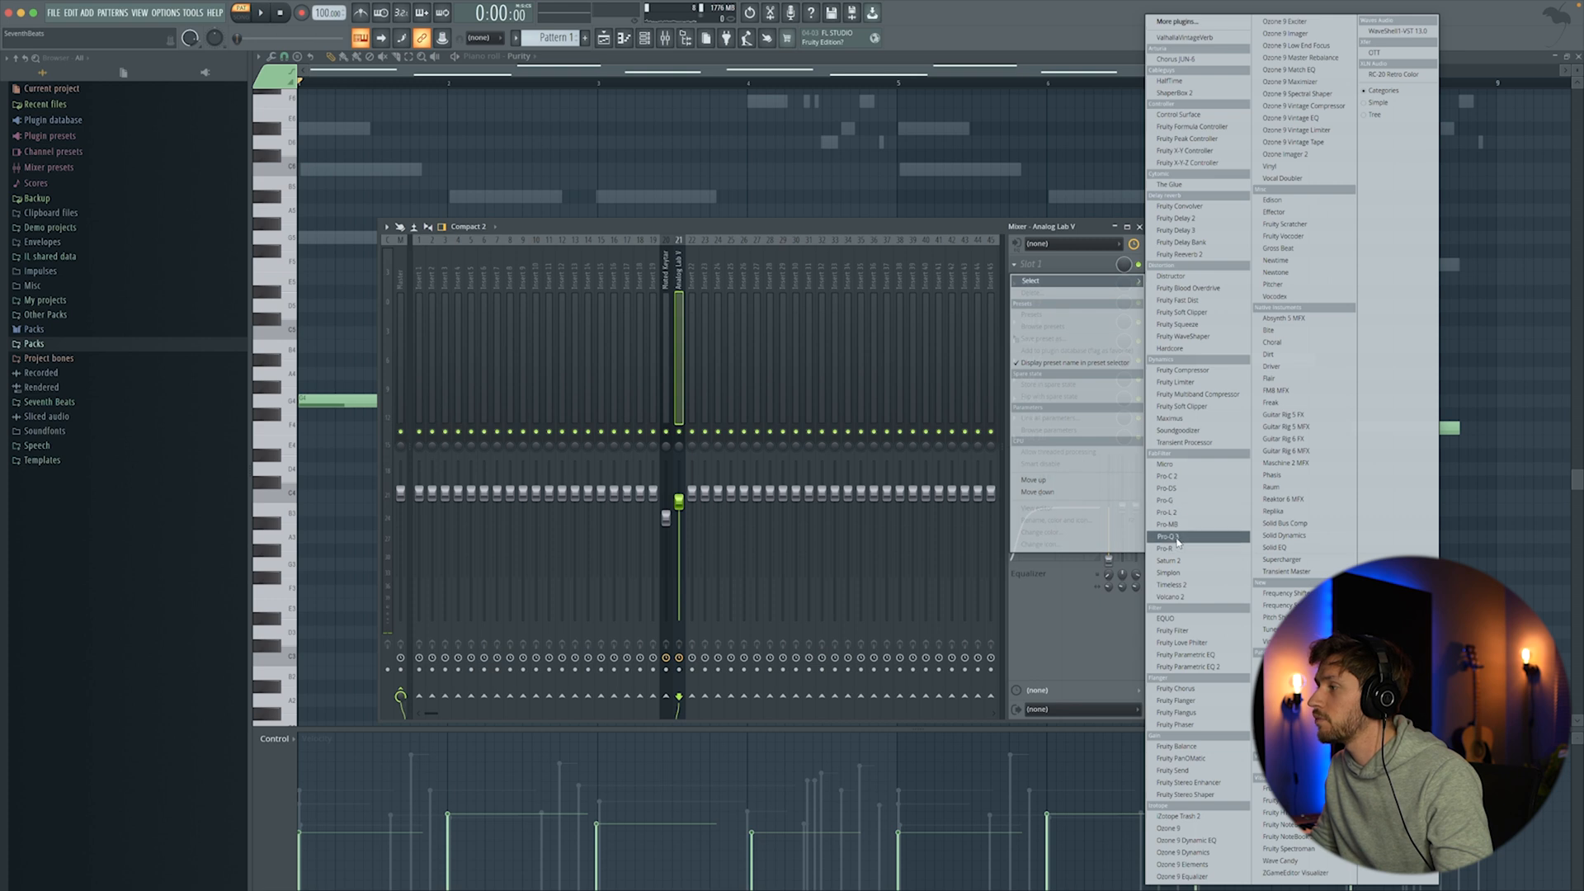
left_click(1167, 537)
left_click_drag(335, 102, 578, 262)
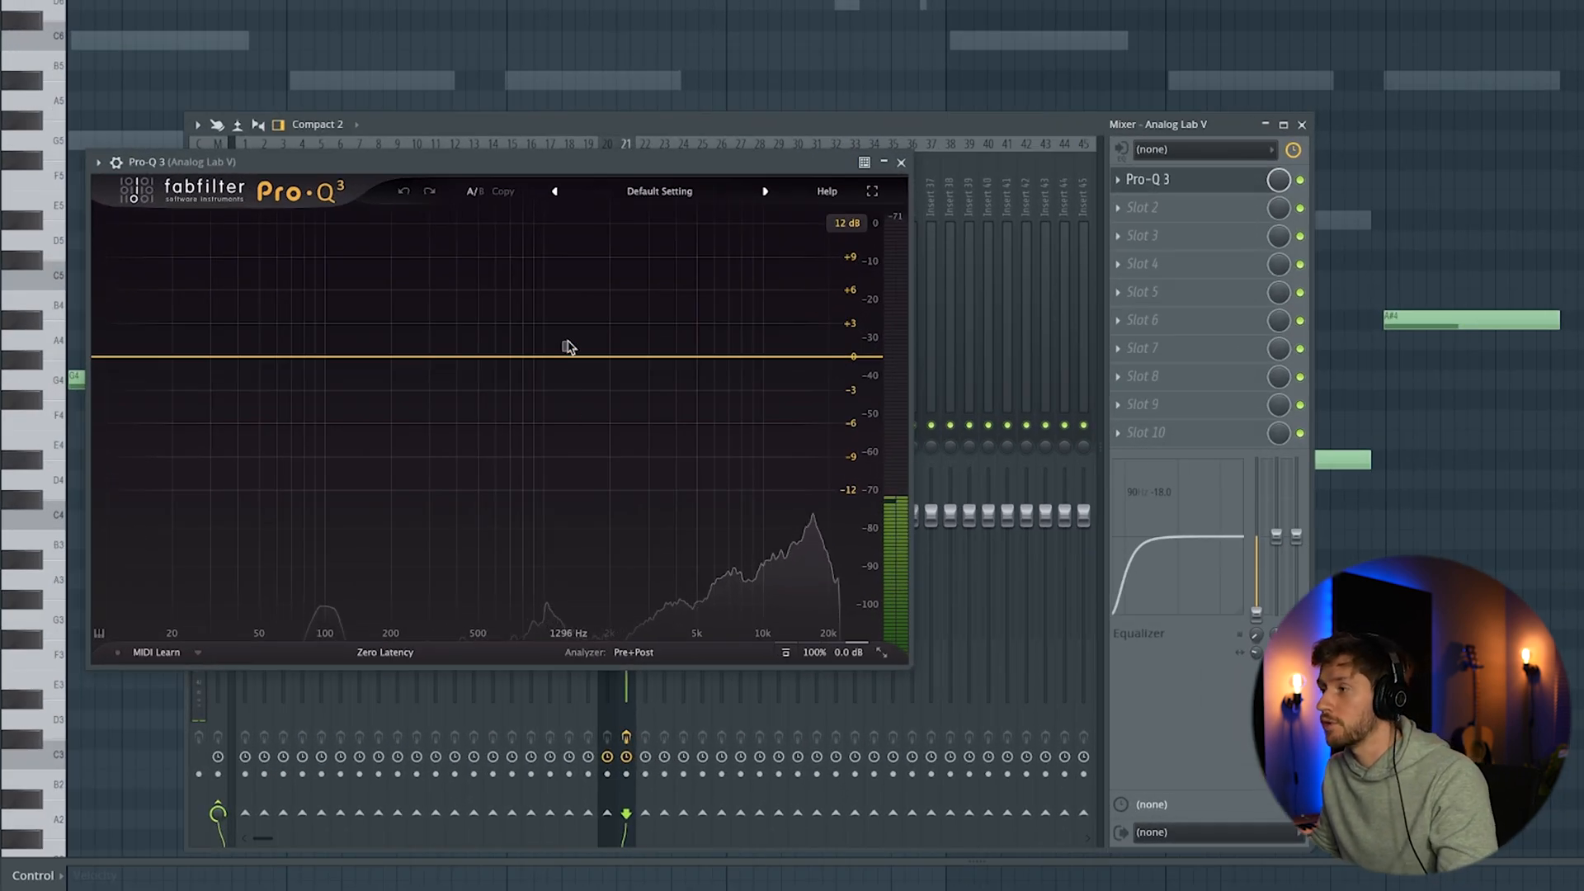
Add a High Cut band to the Analog Lab V track's Pro-Q 3 and raise its frequency during playback
left_click_drag(569, 347, 585, 332)
right_click(586, 332)
mouse_move(647, 423)
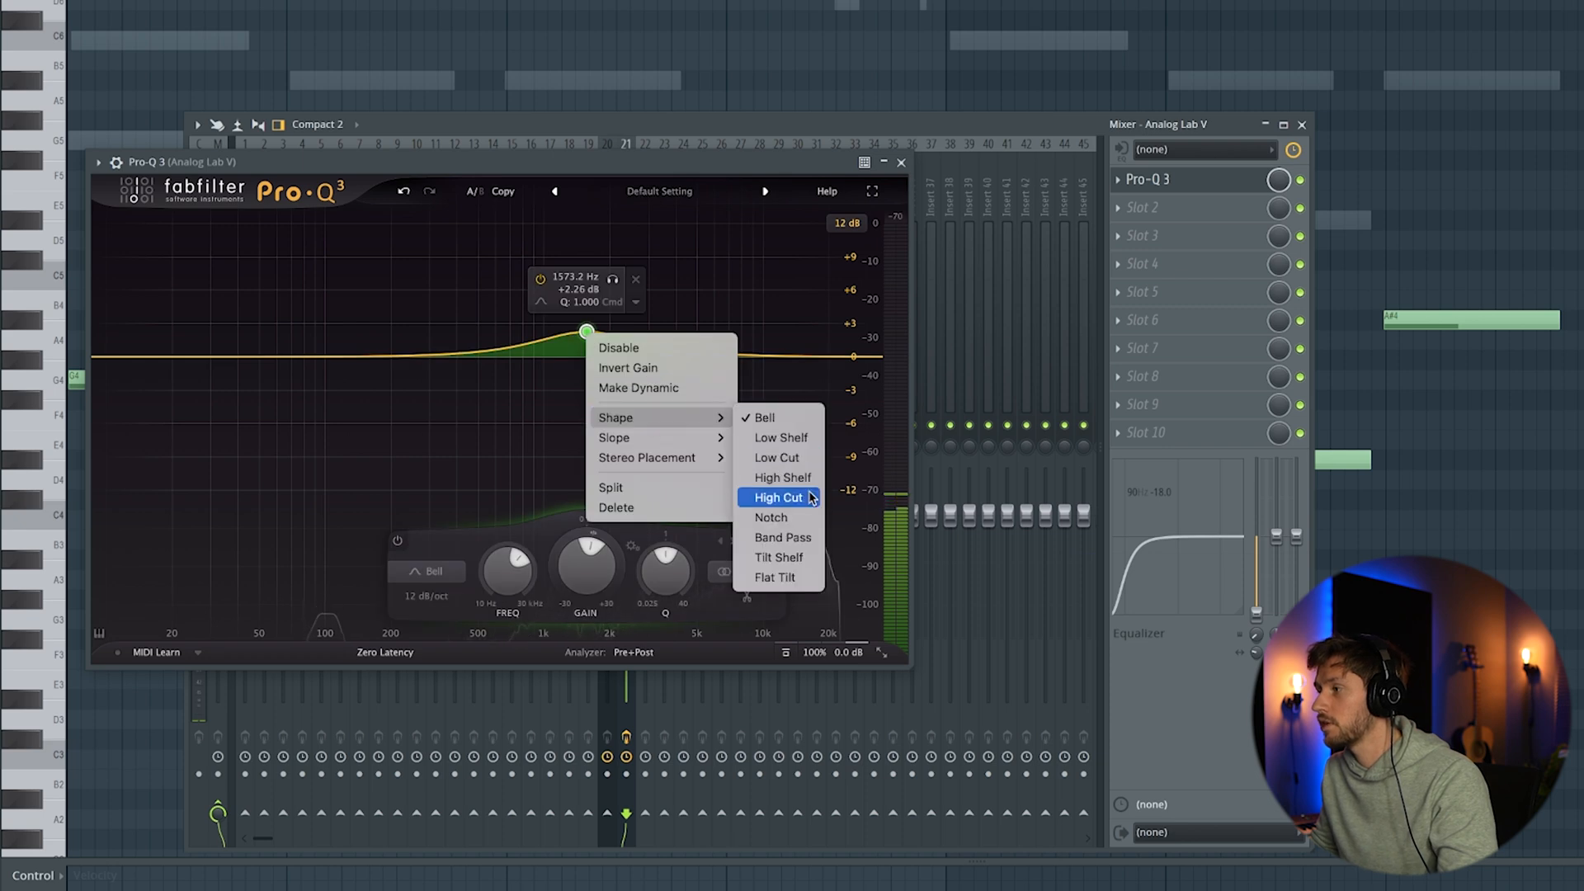
left_click(779, 499)
key("space")
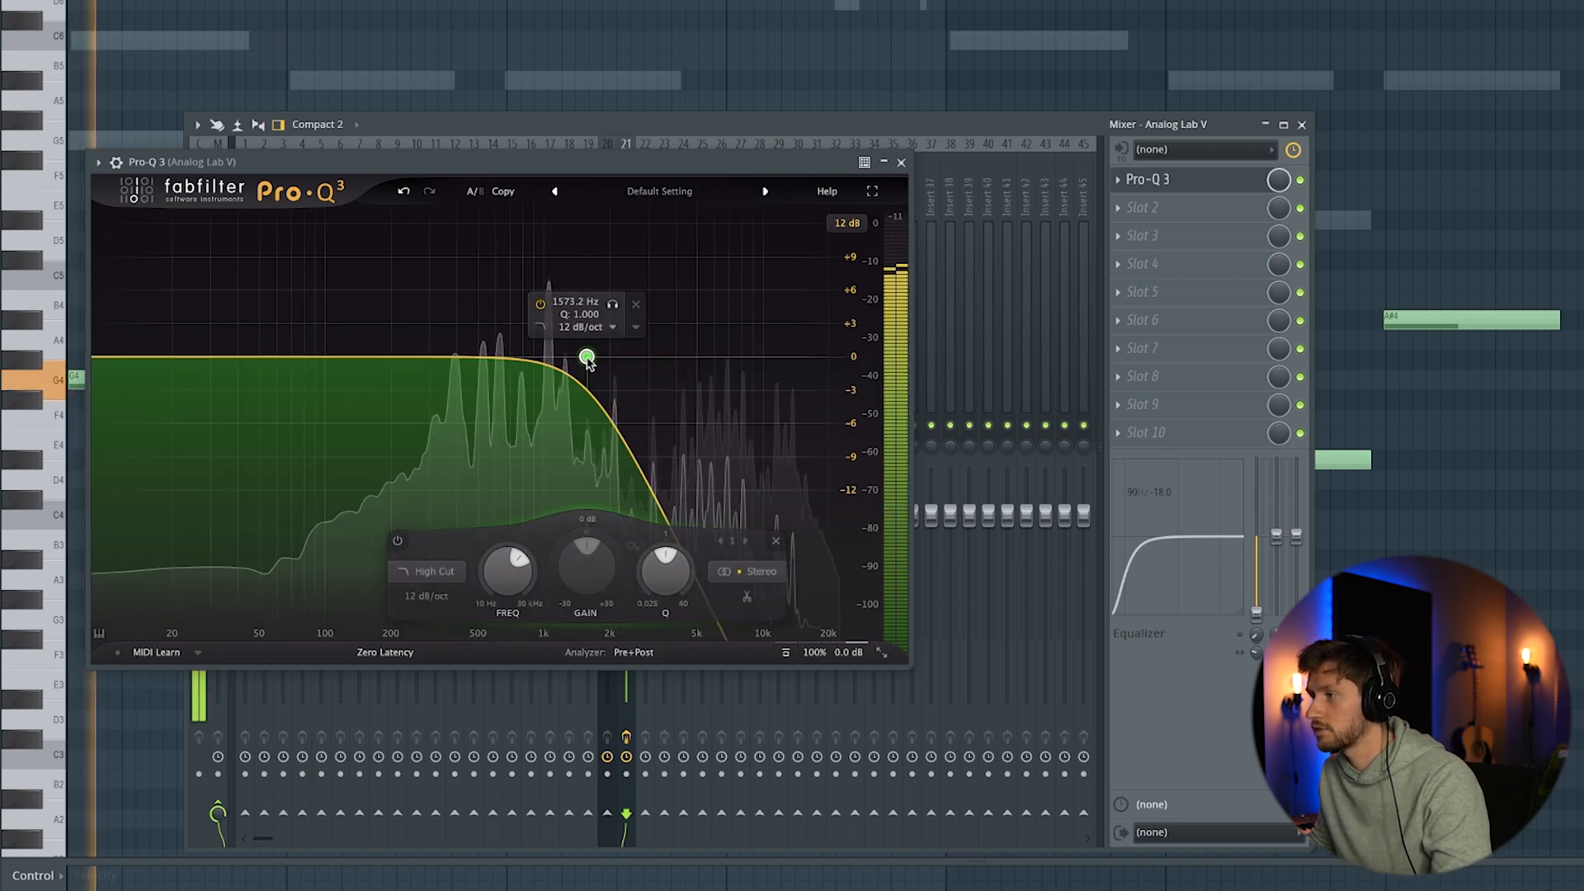
left_click_drag(589, 363, 635, 358)
Add a Low Cut band near 400 Hz in Pro-Q 3 and lower the 18 dB/oct high cut to around 2 kHz
left_click_drag(509, 359, 500, 328)
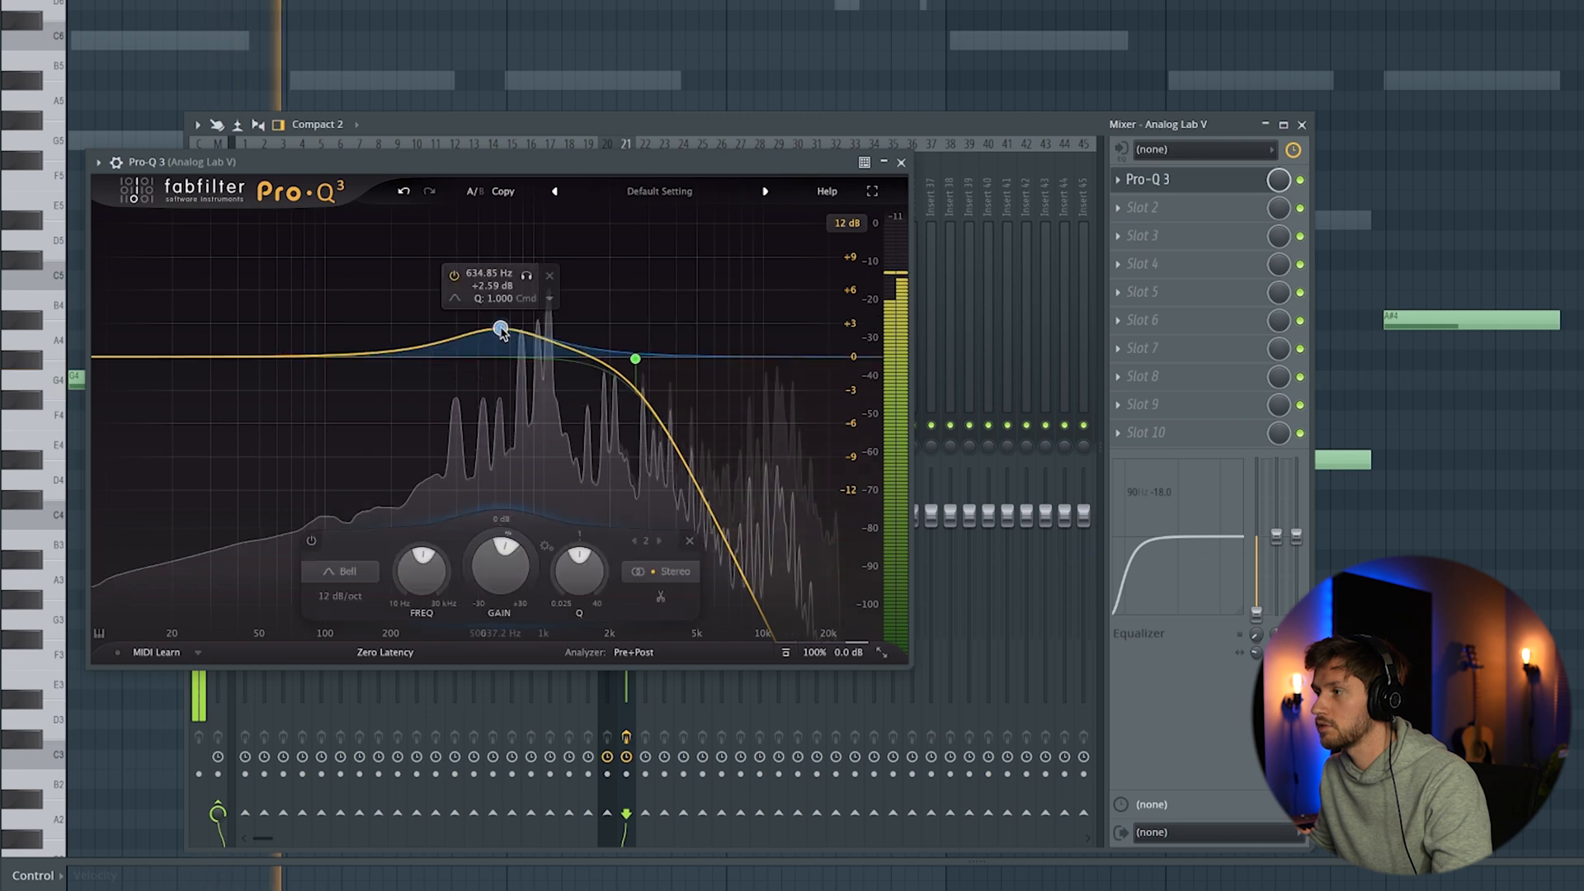
right_click(500, 327)
mouse_move(551, 411)
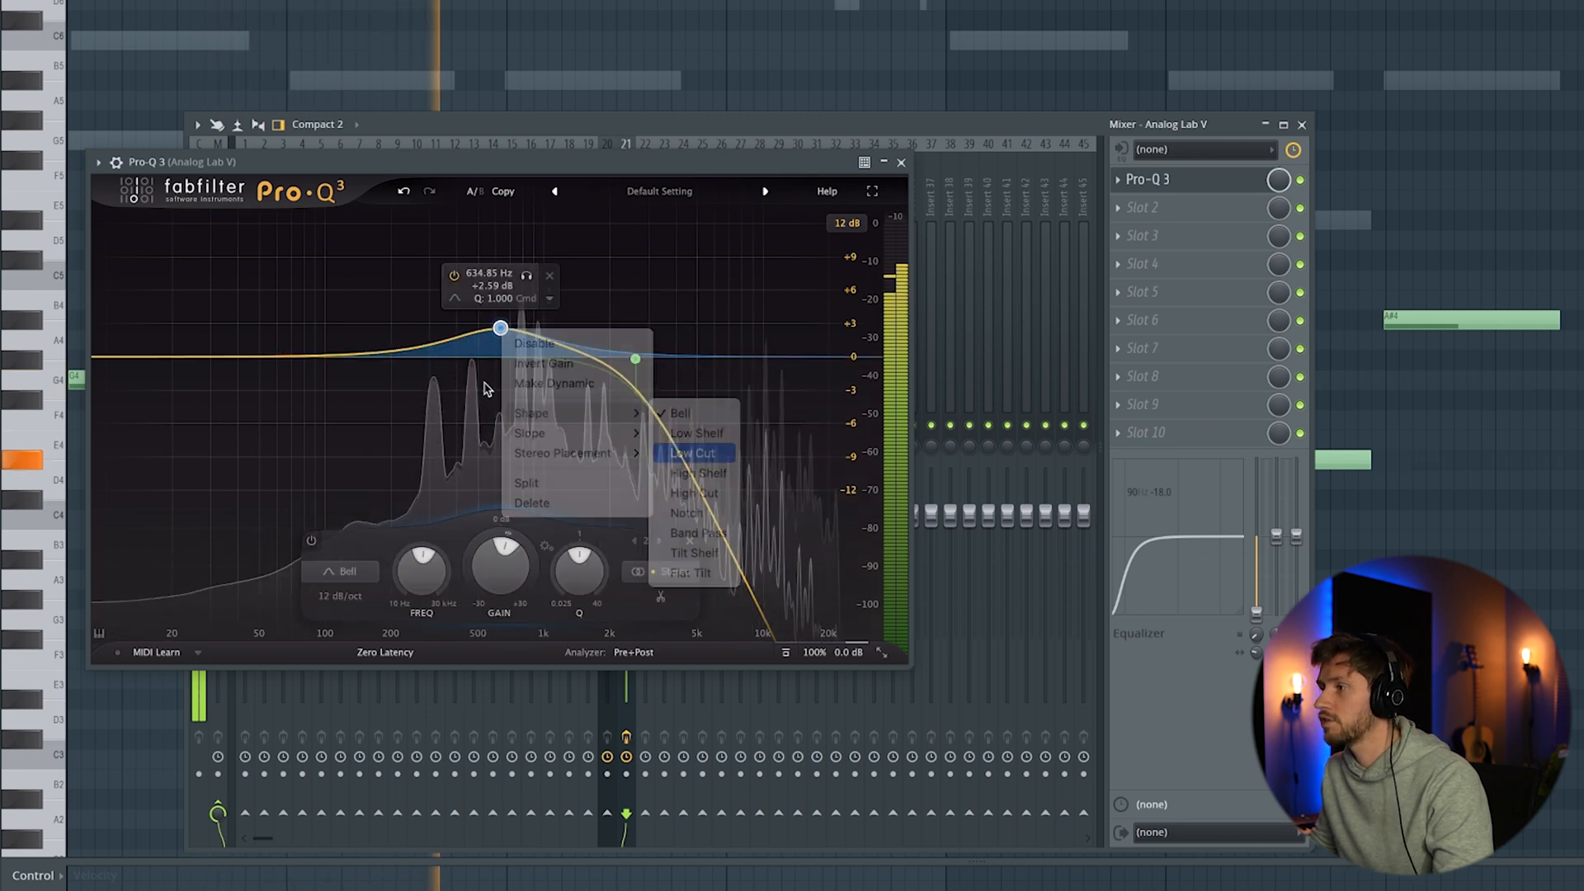
left_click_drag(498, 357, 460, 360)
left_click_drag(634, 359, 615, 363)
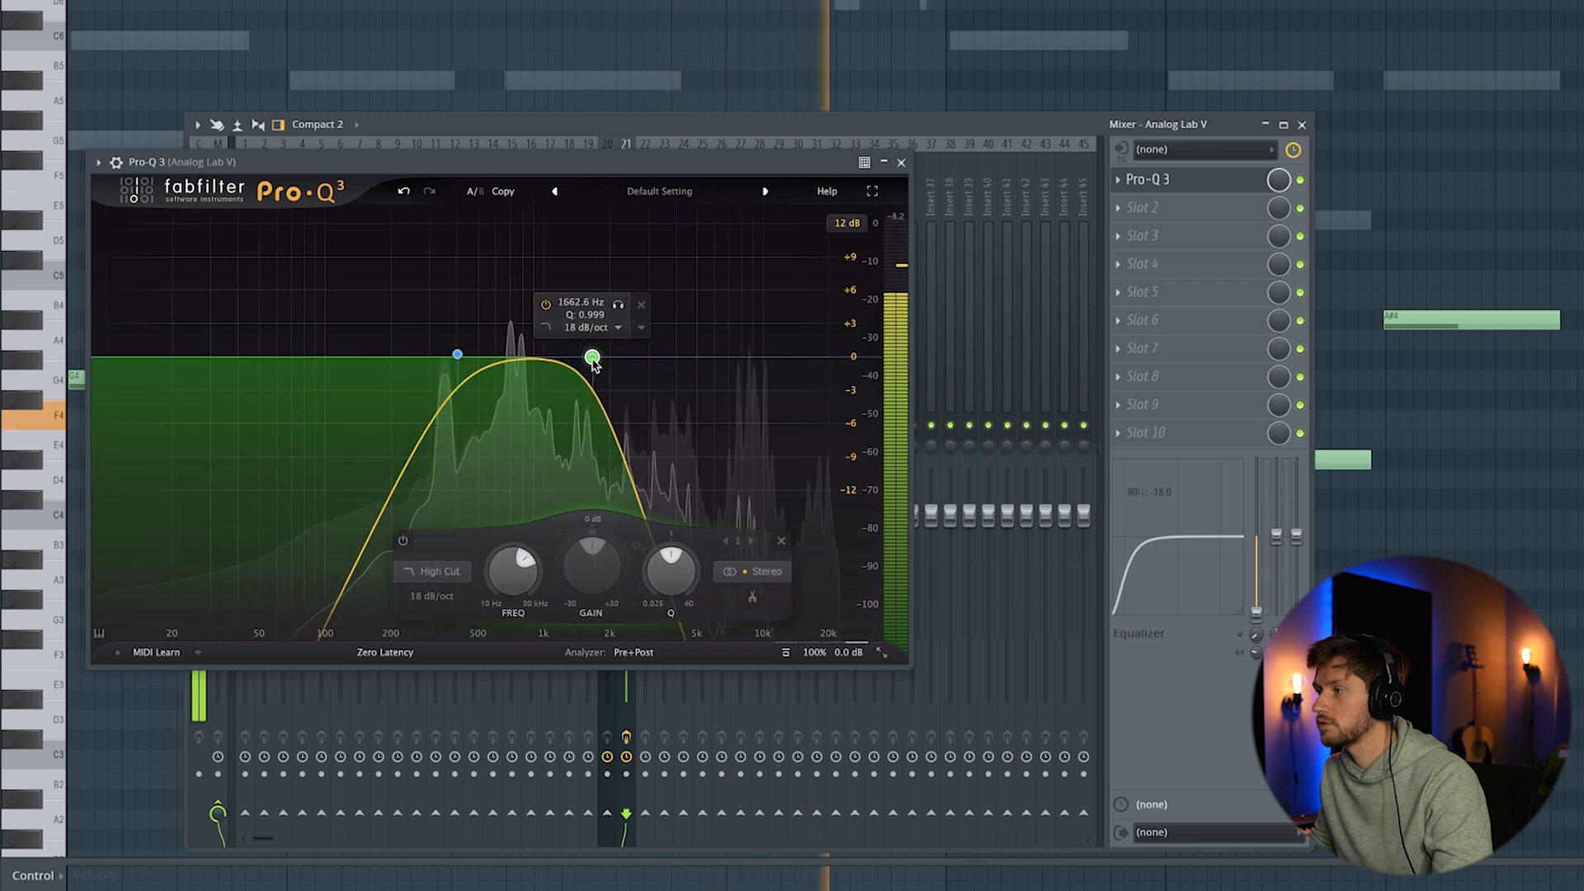
Load RC-20 Retro Color into the second effect slot of the Analog Lab V track and close its window
left_click(1118, 208)
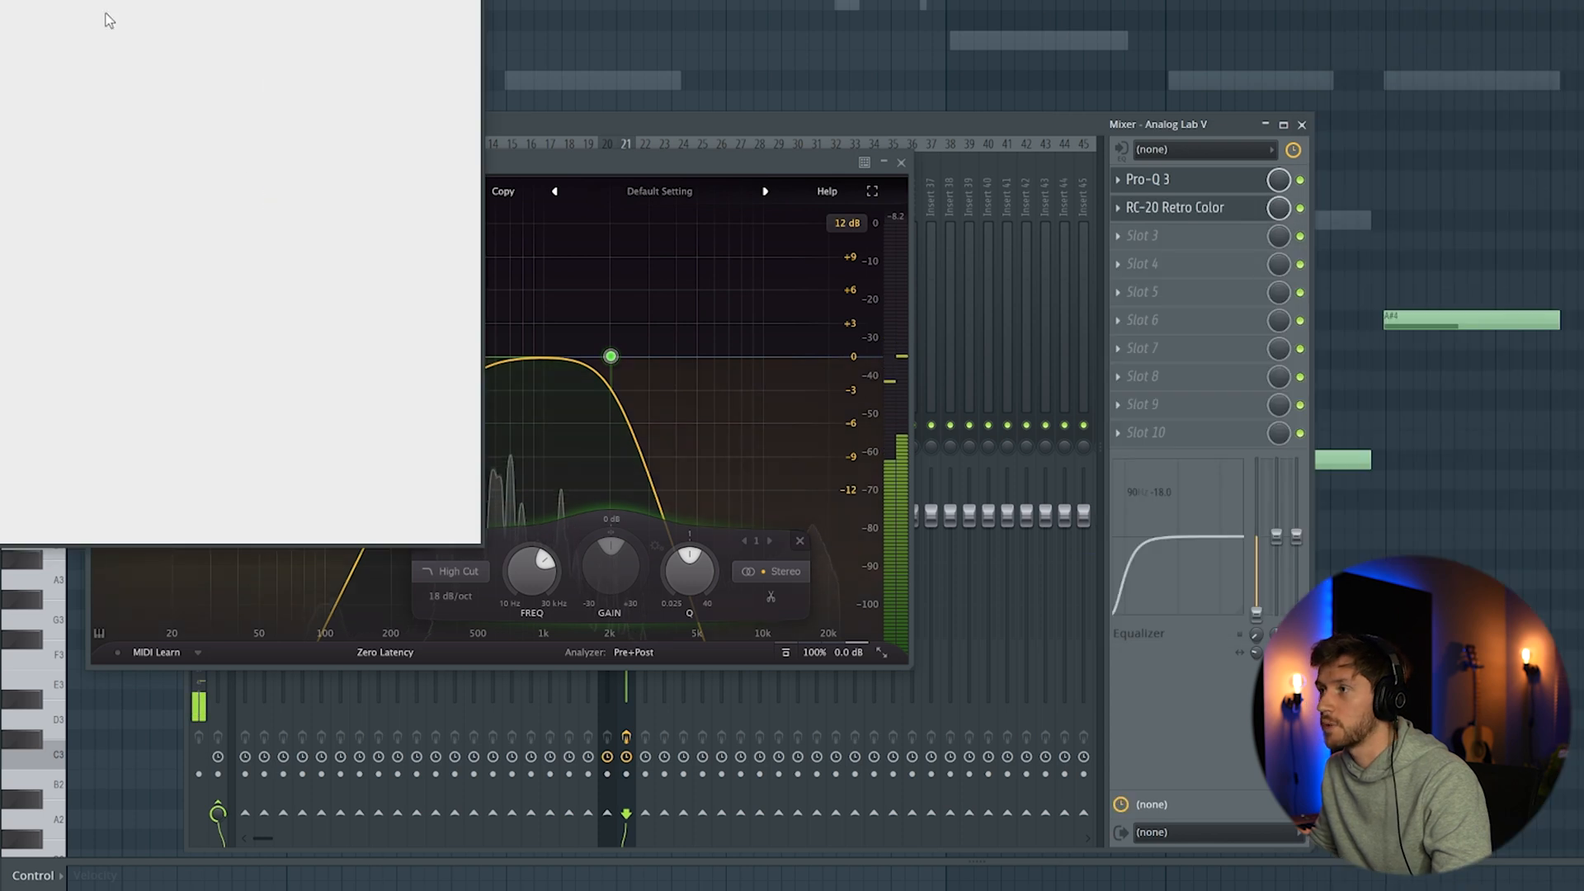
left_click_drag(2, 0, 335, 89)
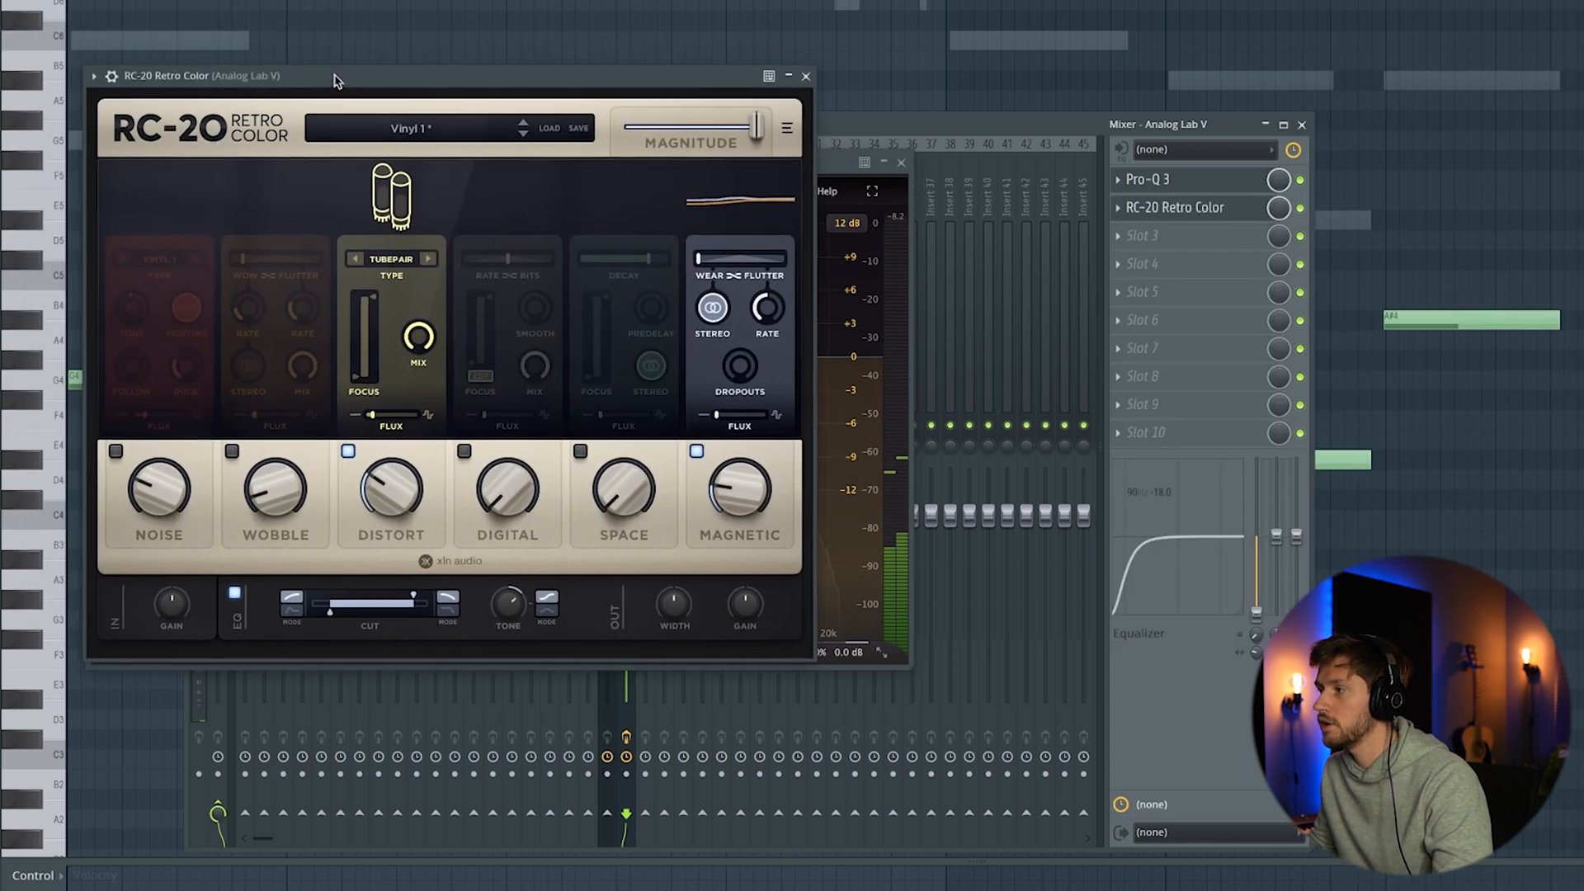
left_click(807, 79)
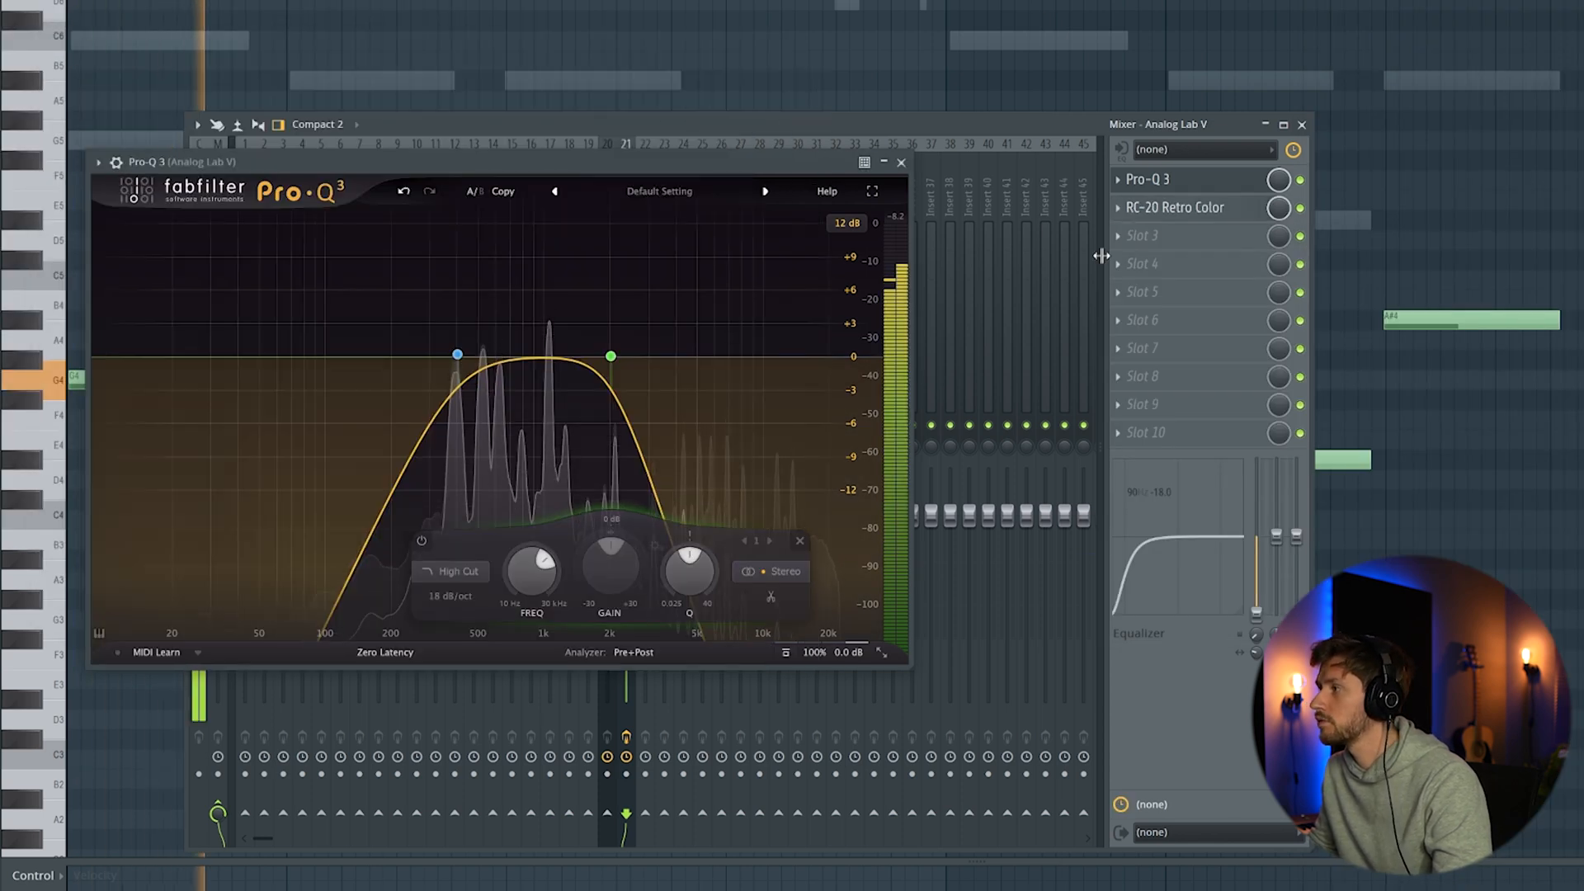
Load ValhallaVintageVerb into the third effect slot, with the mix at 19.6 % and the mode set to Plate
left_click(1118, 236)
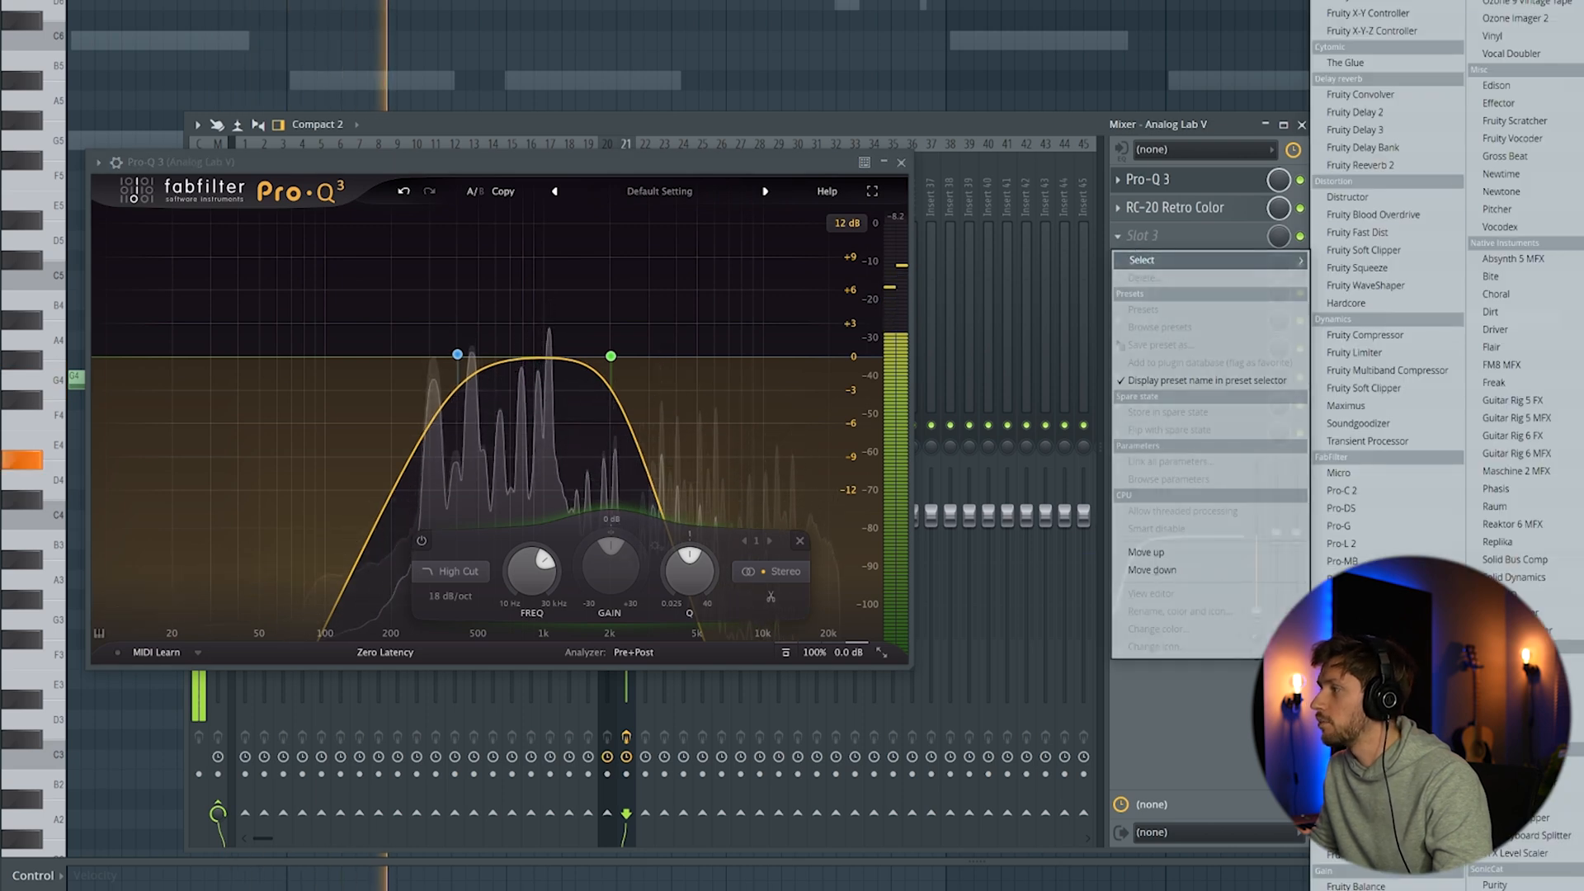
left_click(1511, 889)
left_click_drag(142, 0, 446, 208)
left_click_drag(155, 358, 168, 443)
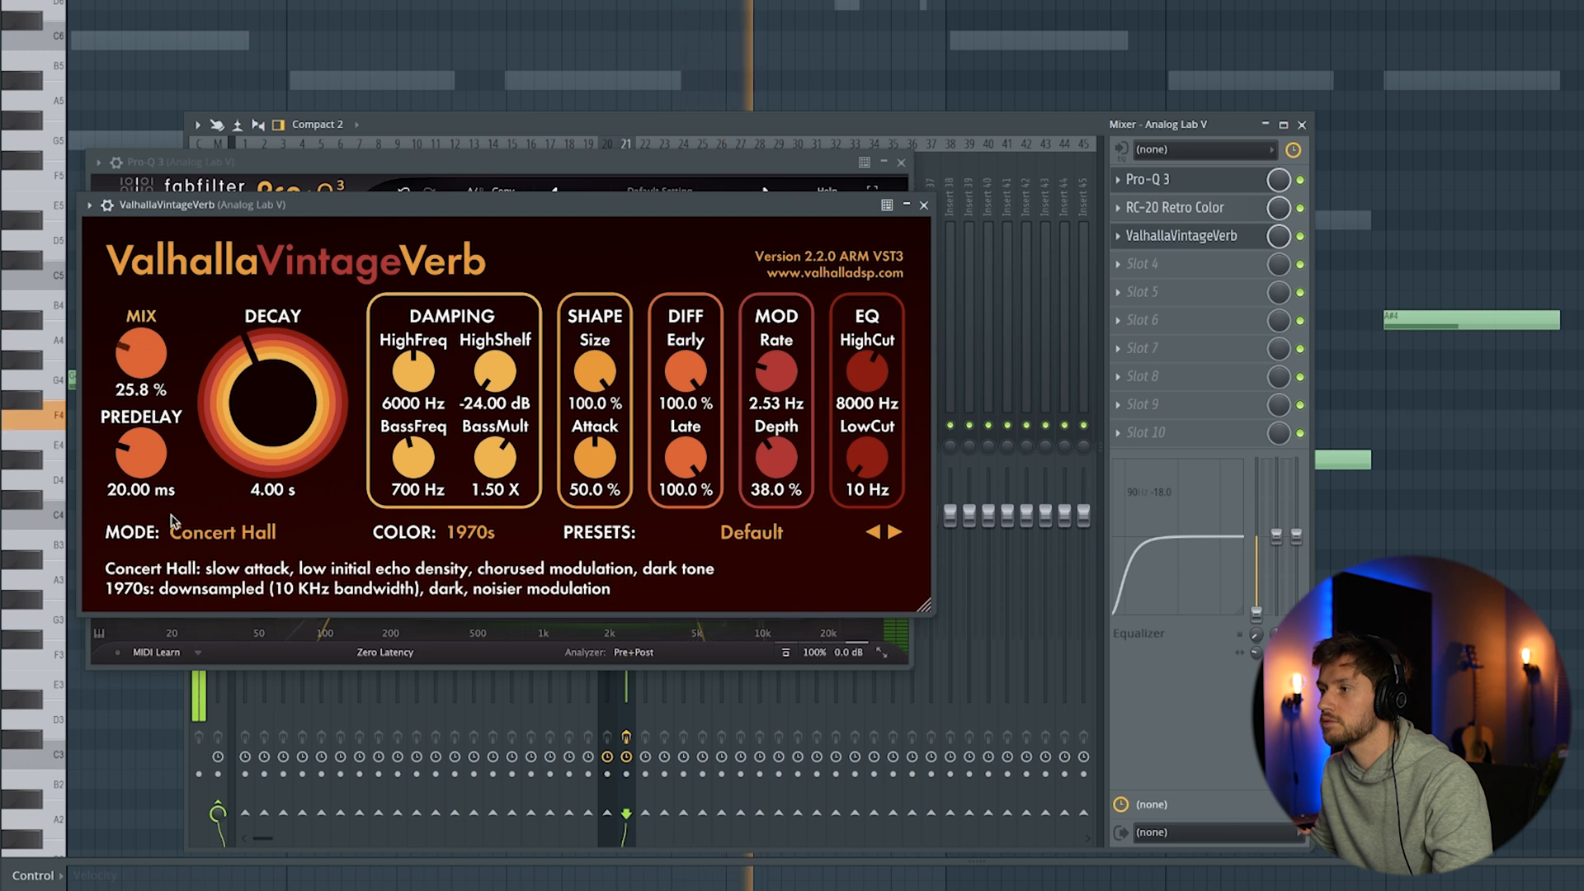
left_click(193, 534)
left_click(212, 605)
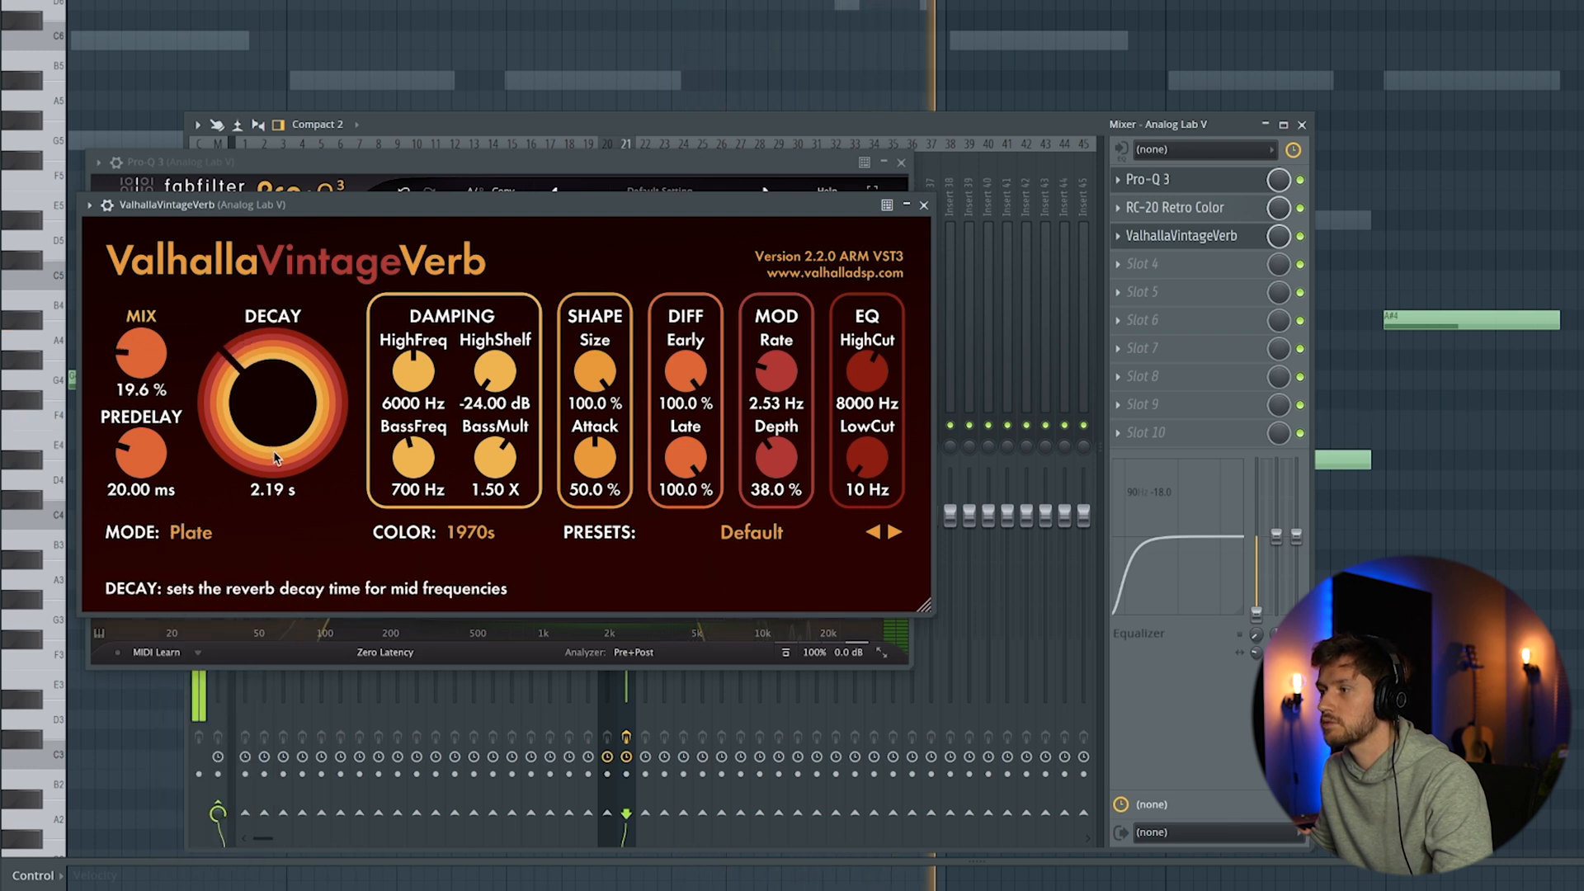
Set the reverb's decay to 2.01 s and its low cut to 580 Hz, and close the effect windows
left_click_drag(274, 459, 275, 472)
left_click_drag(866, 459, 871, 391)
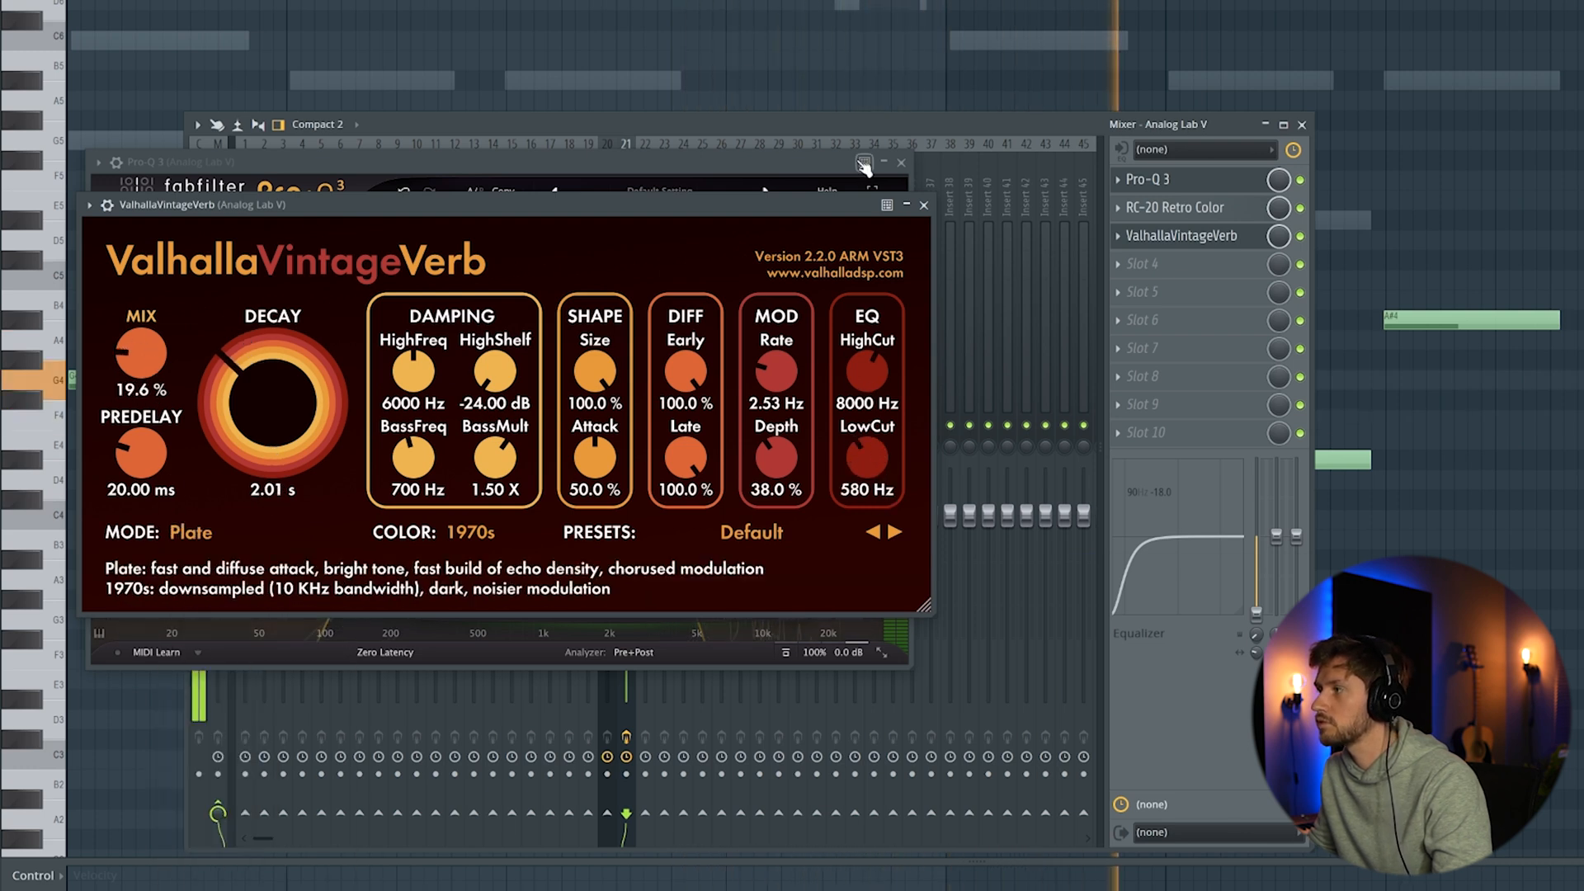
left_click(695, 25)
key("super+z")
left_click(924, 206)
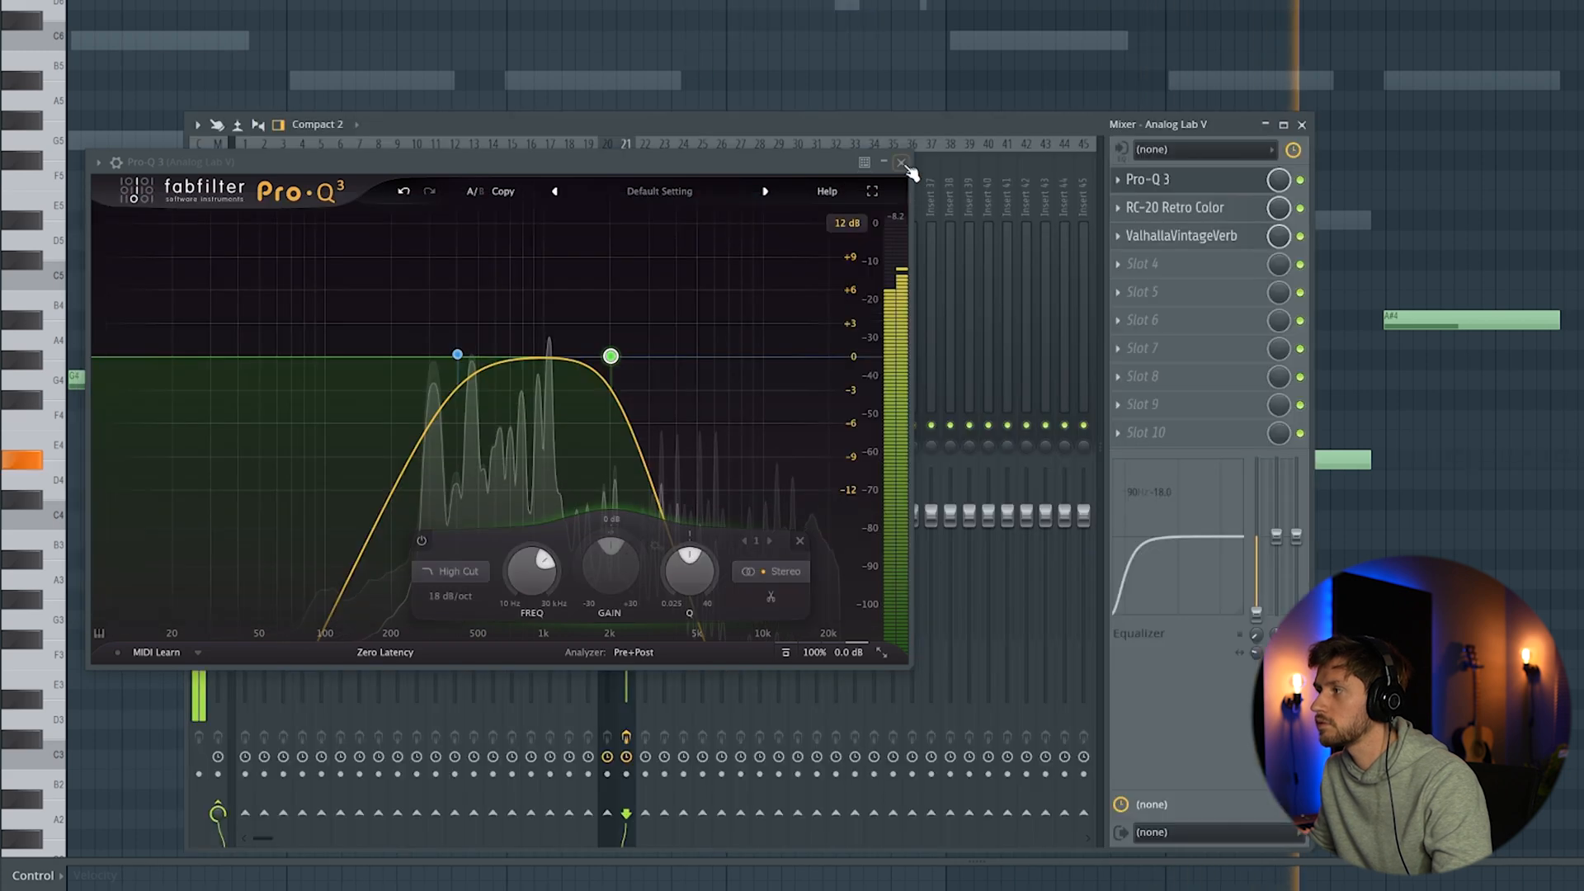
left_click(901, 163)
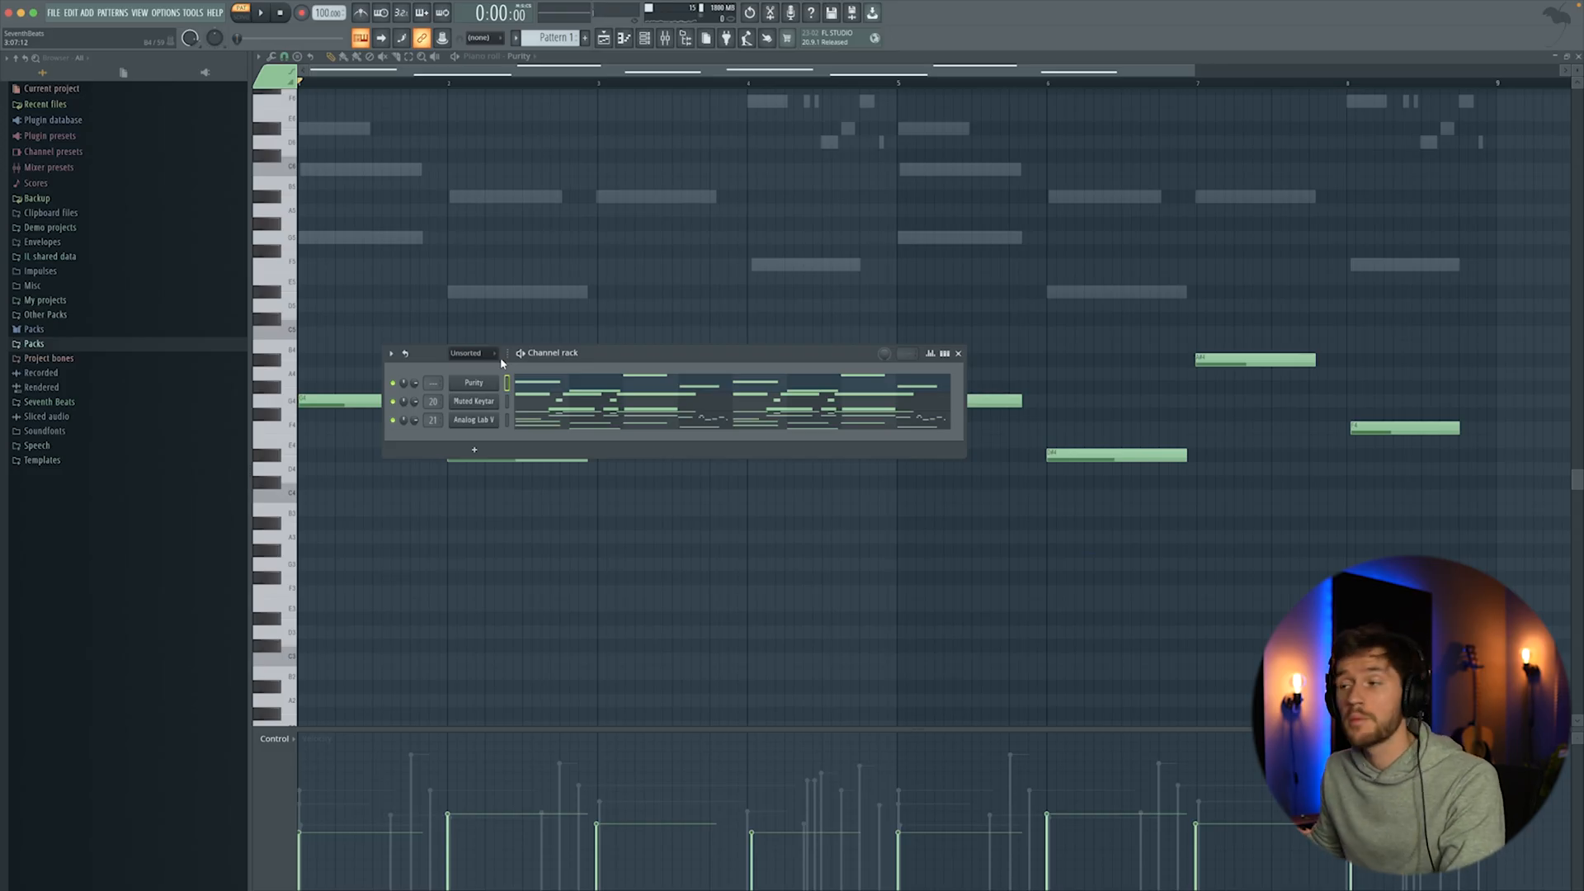
Expand the Afrobeats Producer Kit in the browser and place Pattern 1 at the start of playlist Track 6
left_click(59, 402)
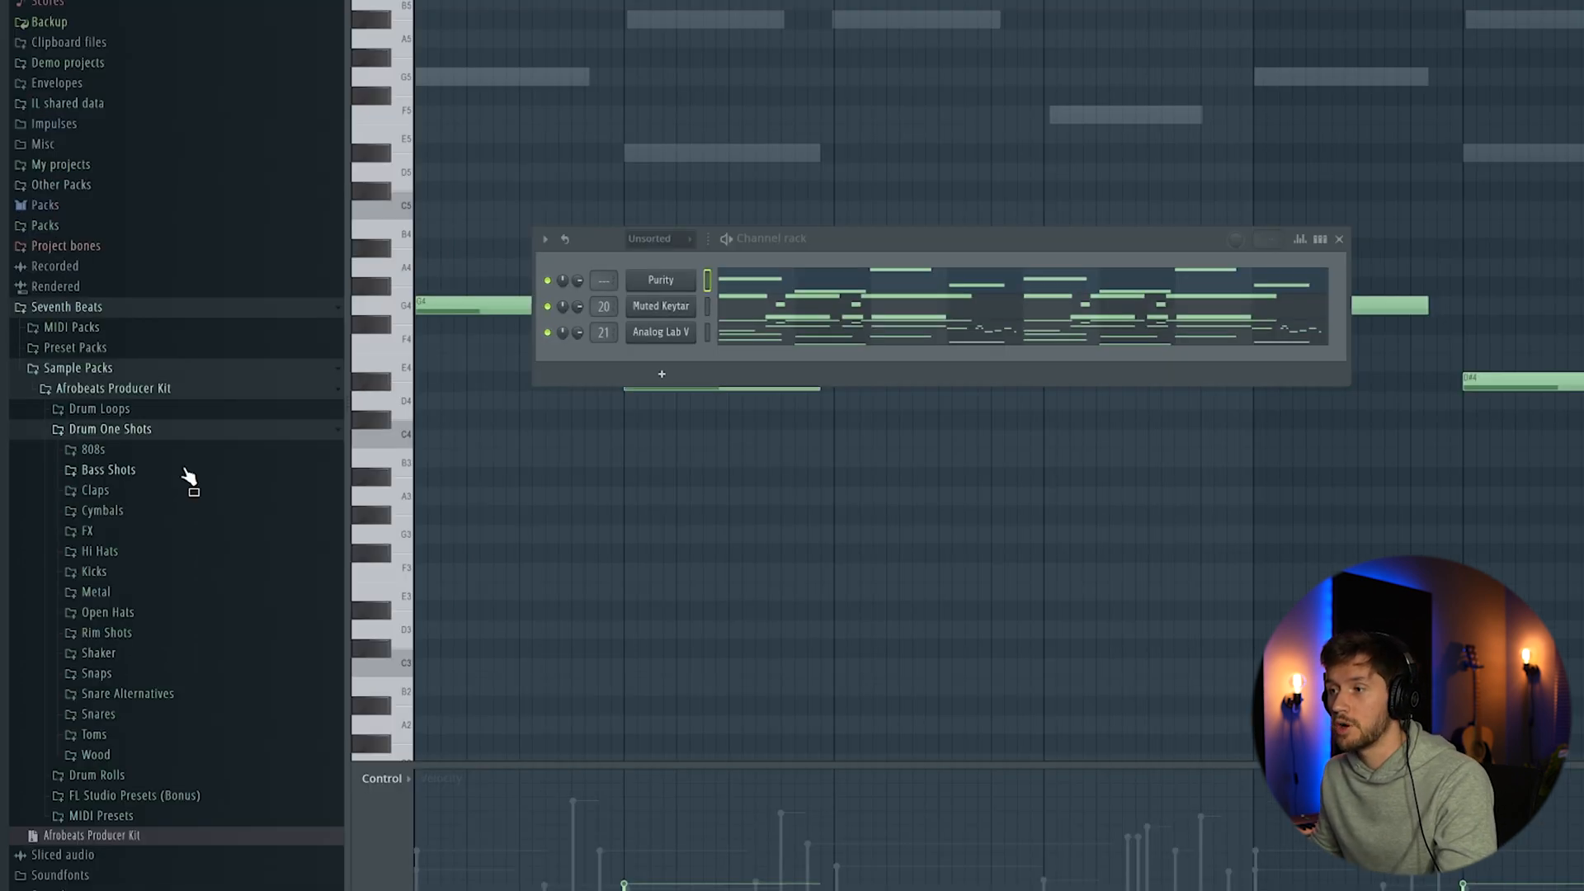
key("F5")
left_click(842, 35)
left_click_drag(922, 34, 662, 132)
Place the SHAKERLOOP_PAMI sample from the Shaker Loops folder at the start of playlist Track 3
left_click(109, 431)
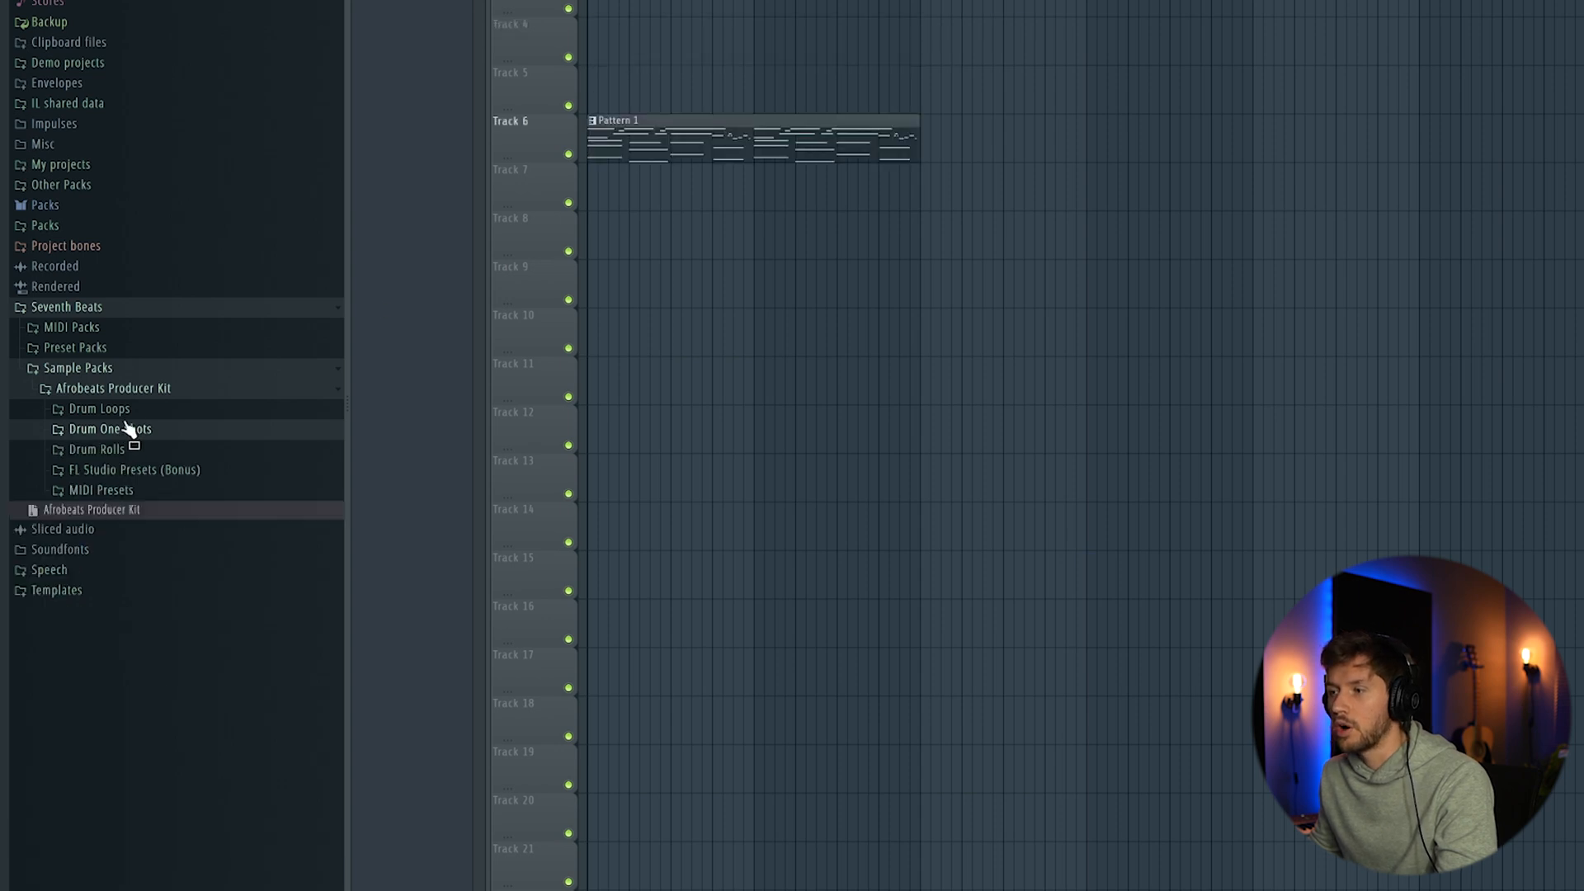
left_click(99, 409)
left_click(136, 472)
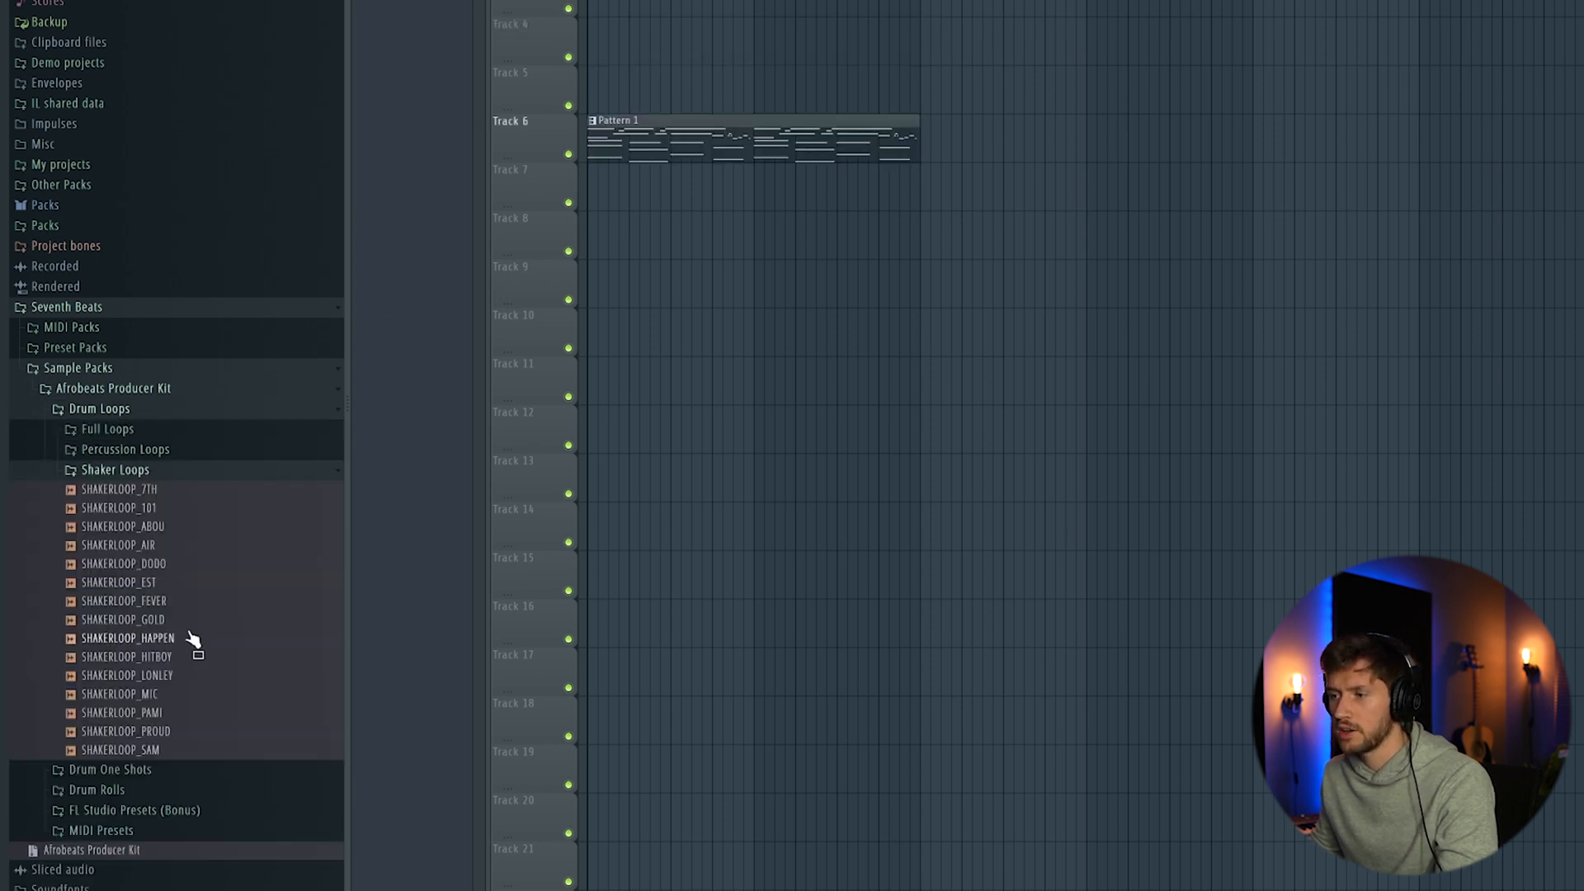
left_click_drag(128, 712, 732, 0)
left_click_drag(492, 183, 492, 183)
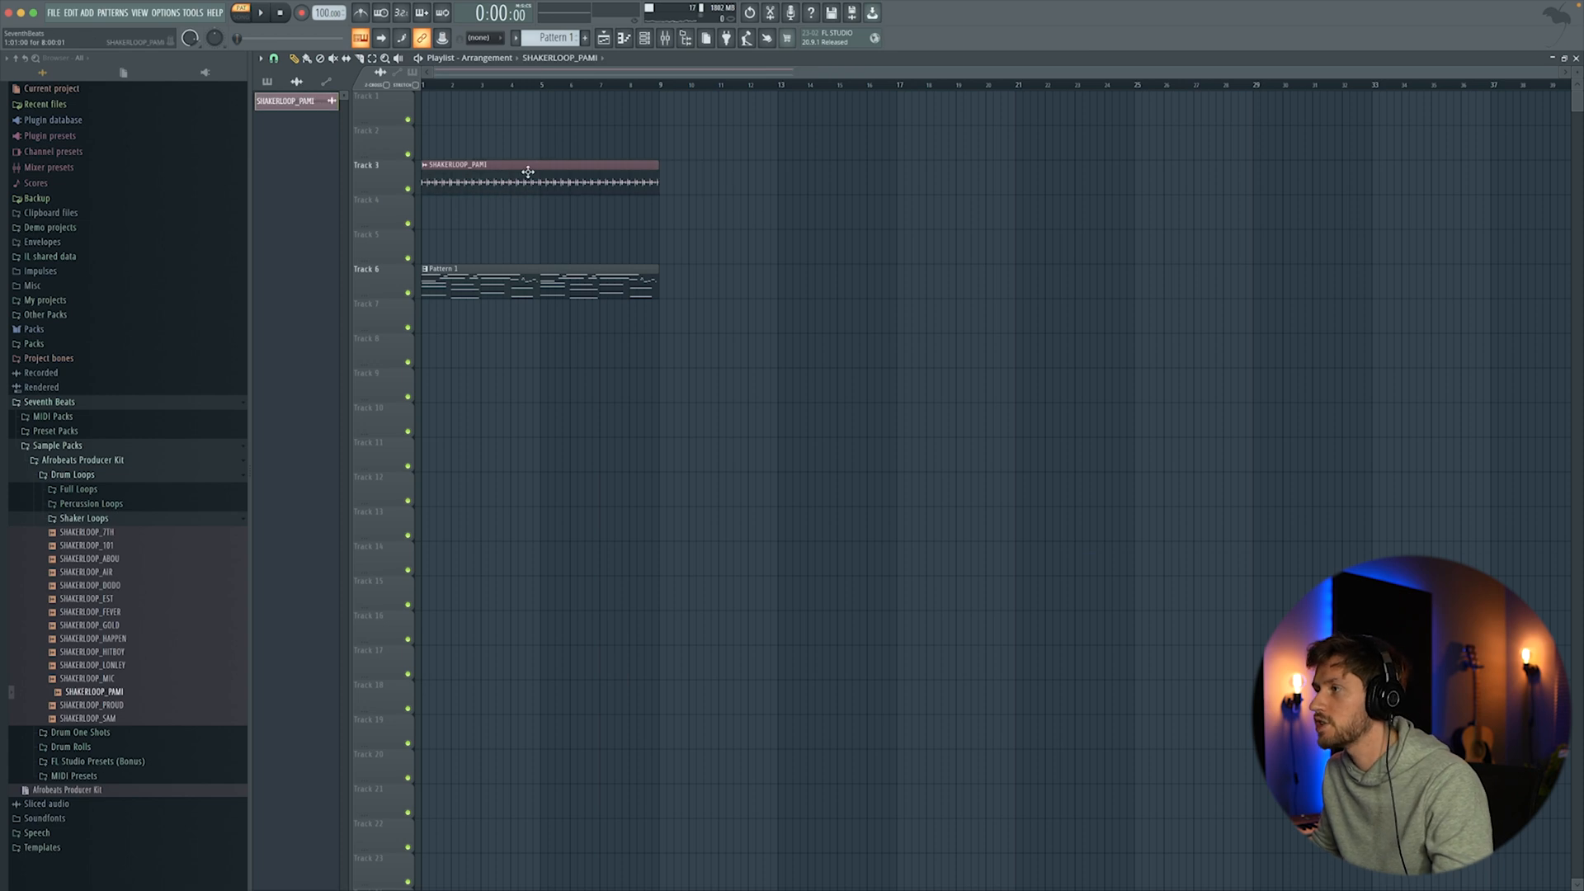
Play the arrangement with the shaker loop and open the shaker clip's channel settings
key("space")
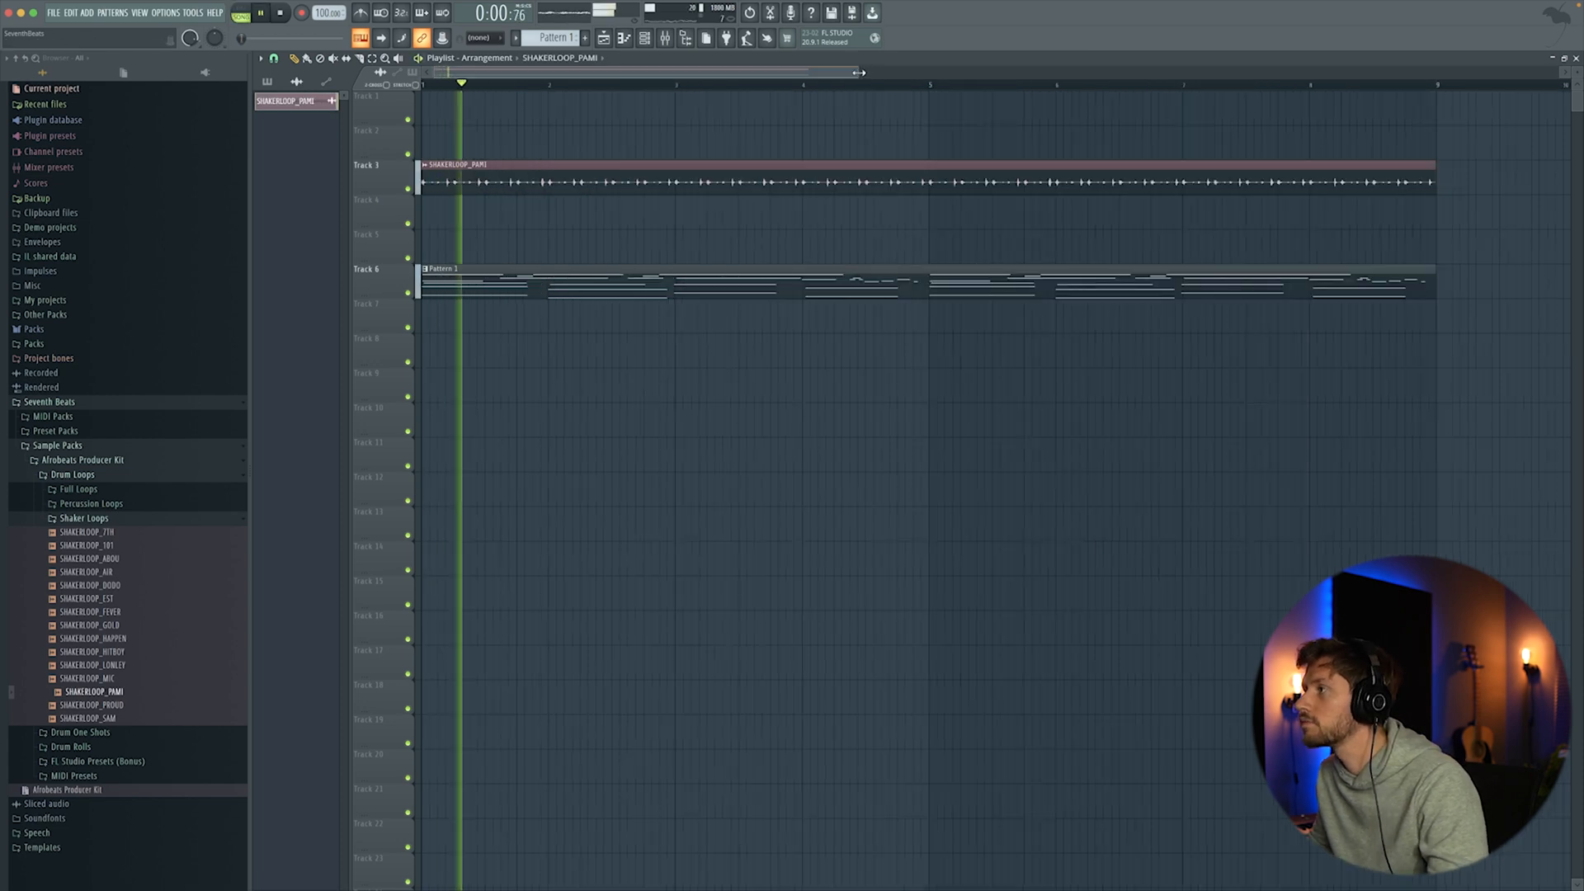
left_click_drag(858, 72, 1246, 73)
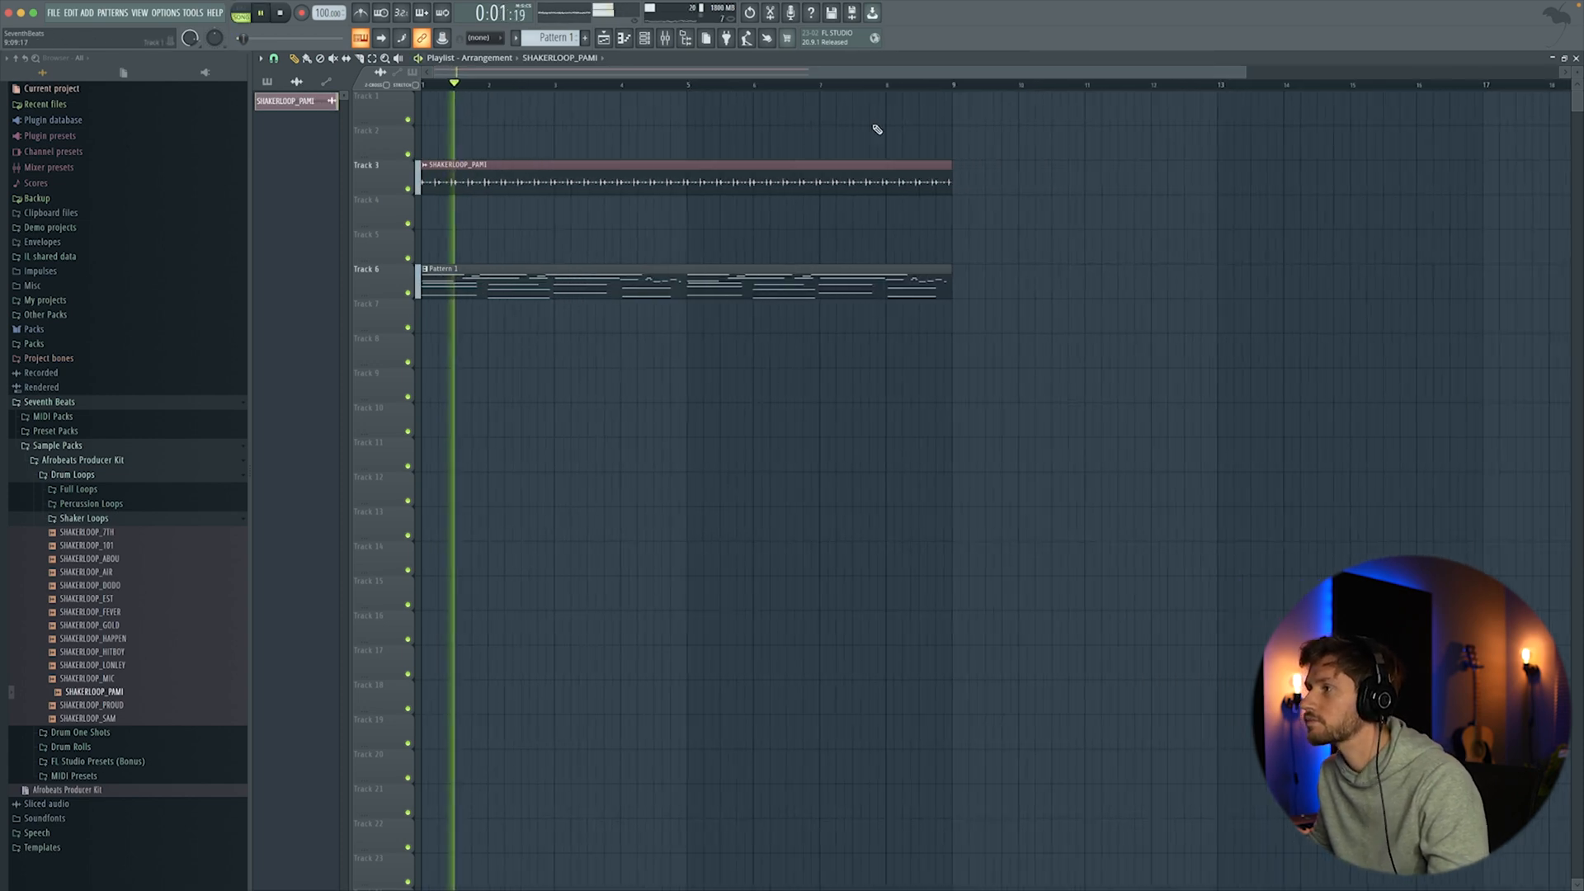
double_click(618, 164)
left_click(913, 171)
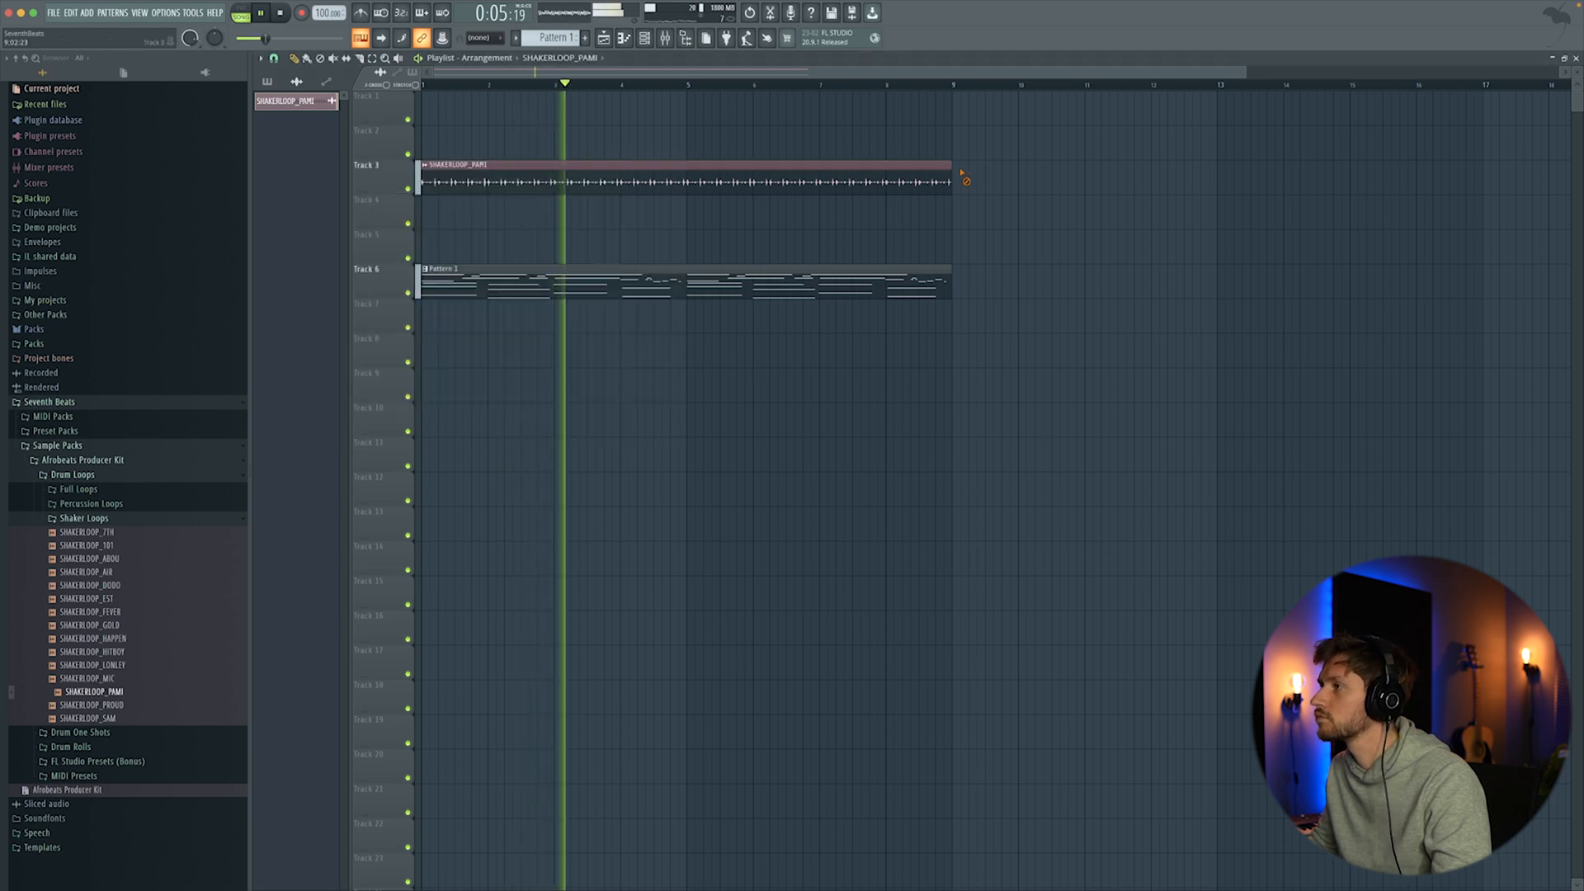
Show the Unsorted channels in the channel rack and add the KICK_MIGO sample from the Kicks folder
left_click(644, 38)
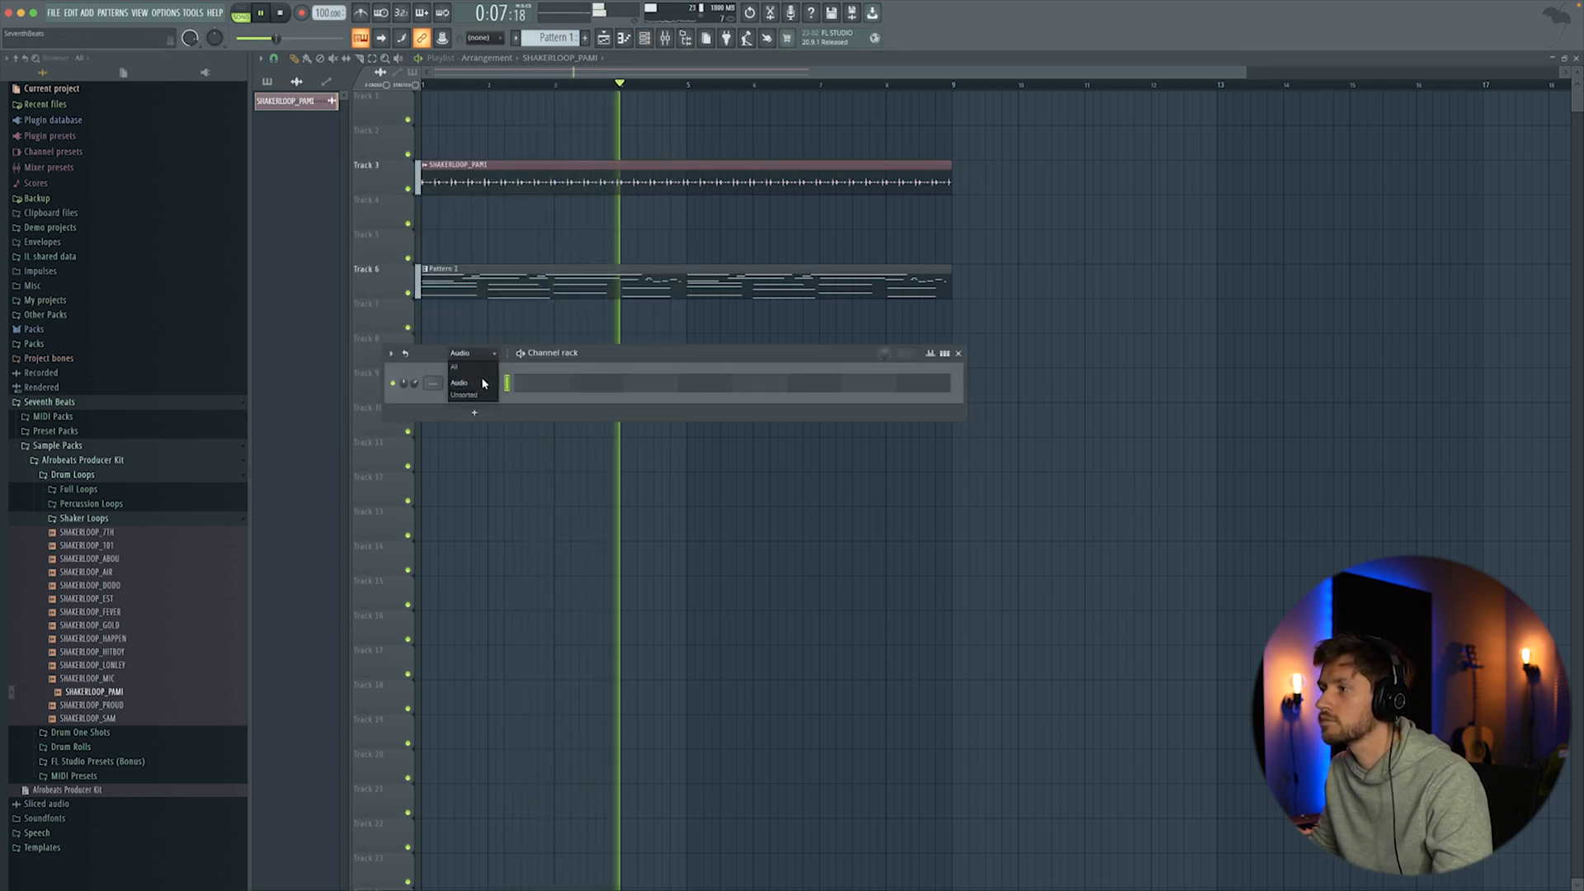
left_click(500, 352)
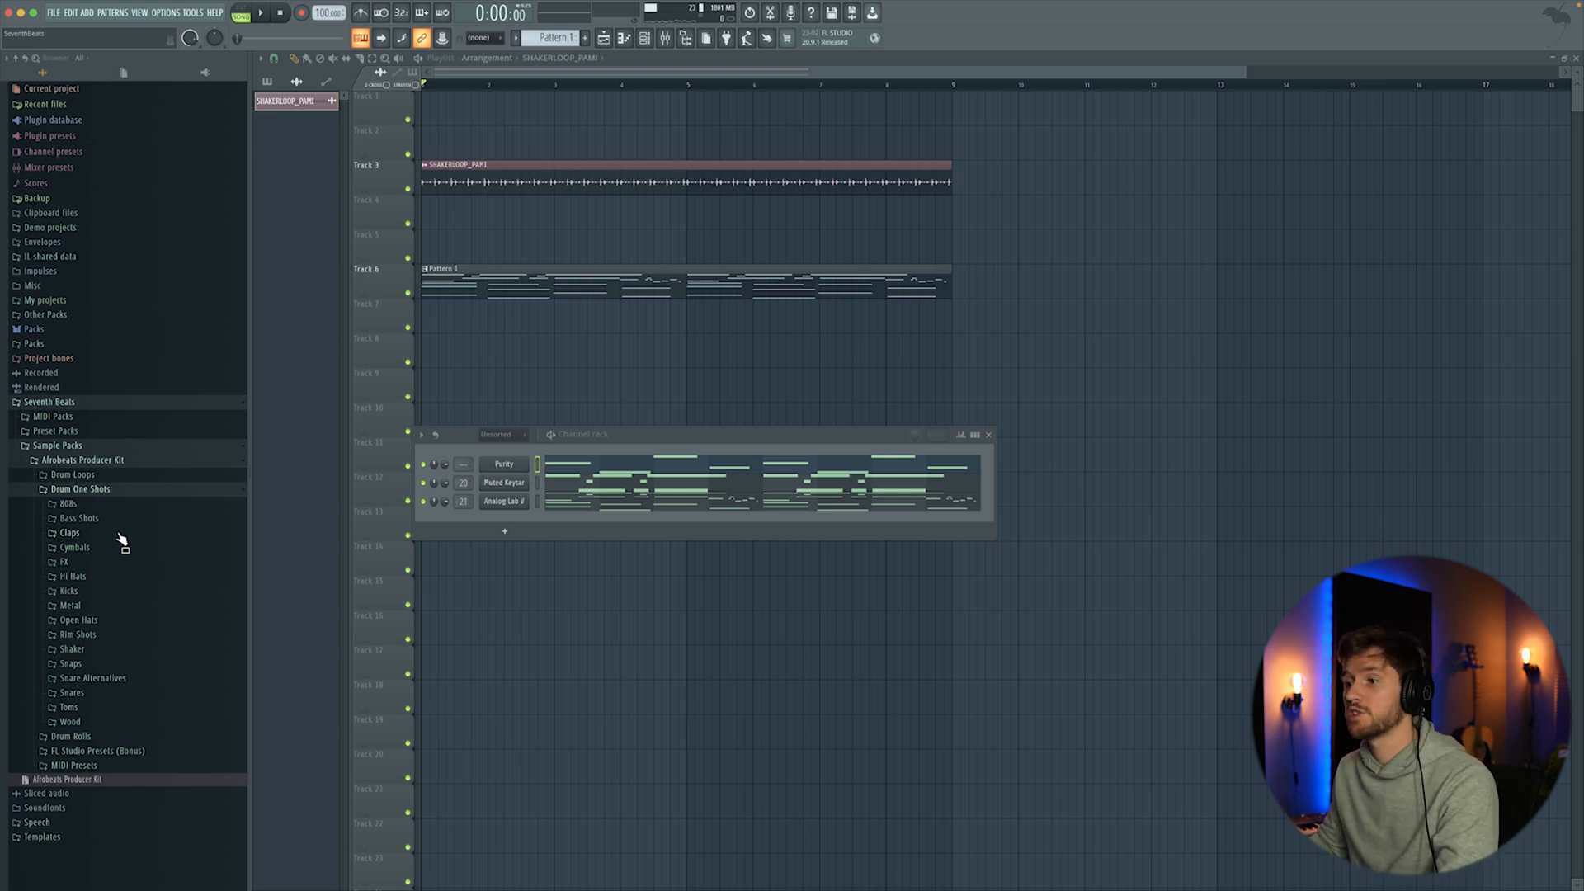
left_click(82, 591)
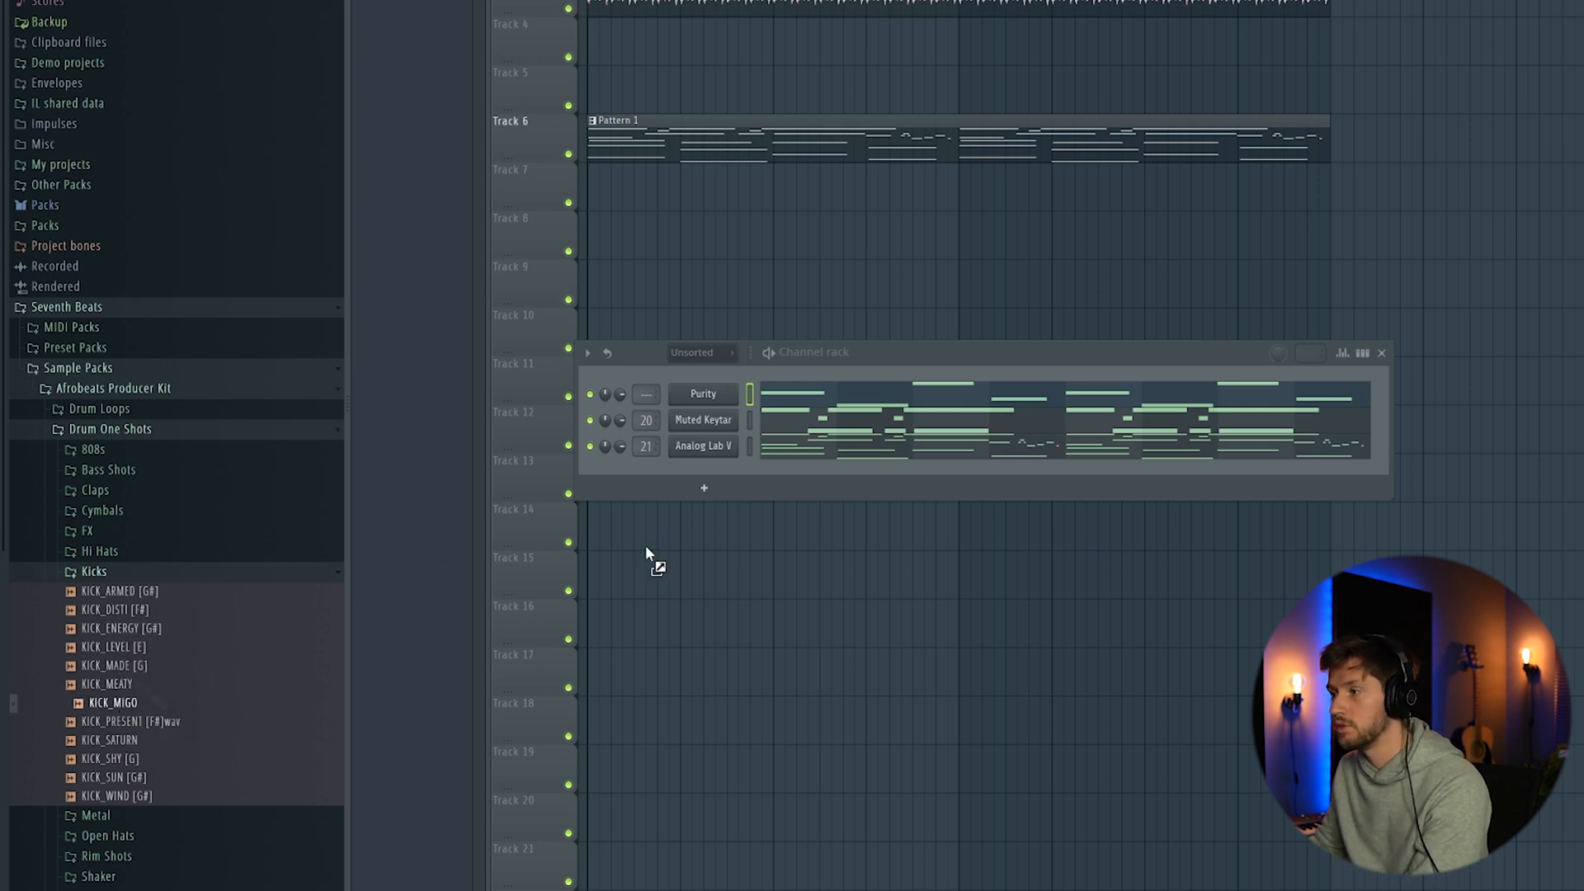
left_click_drag(717, 477, 716, 479)
Add the SNARE_ALTERNATIVE_5 sample from the Snare Alternatives folder as a new channel in the channel rack
left_click(132, 575)
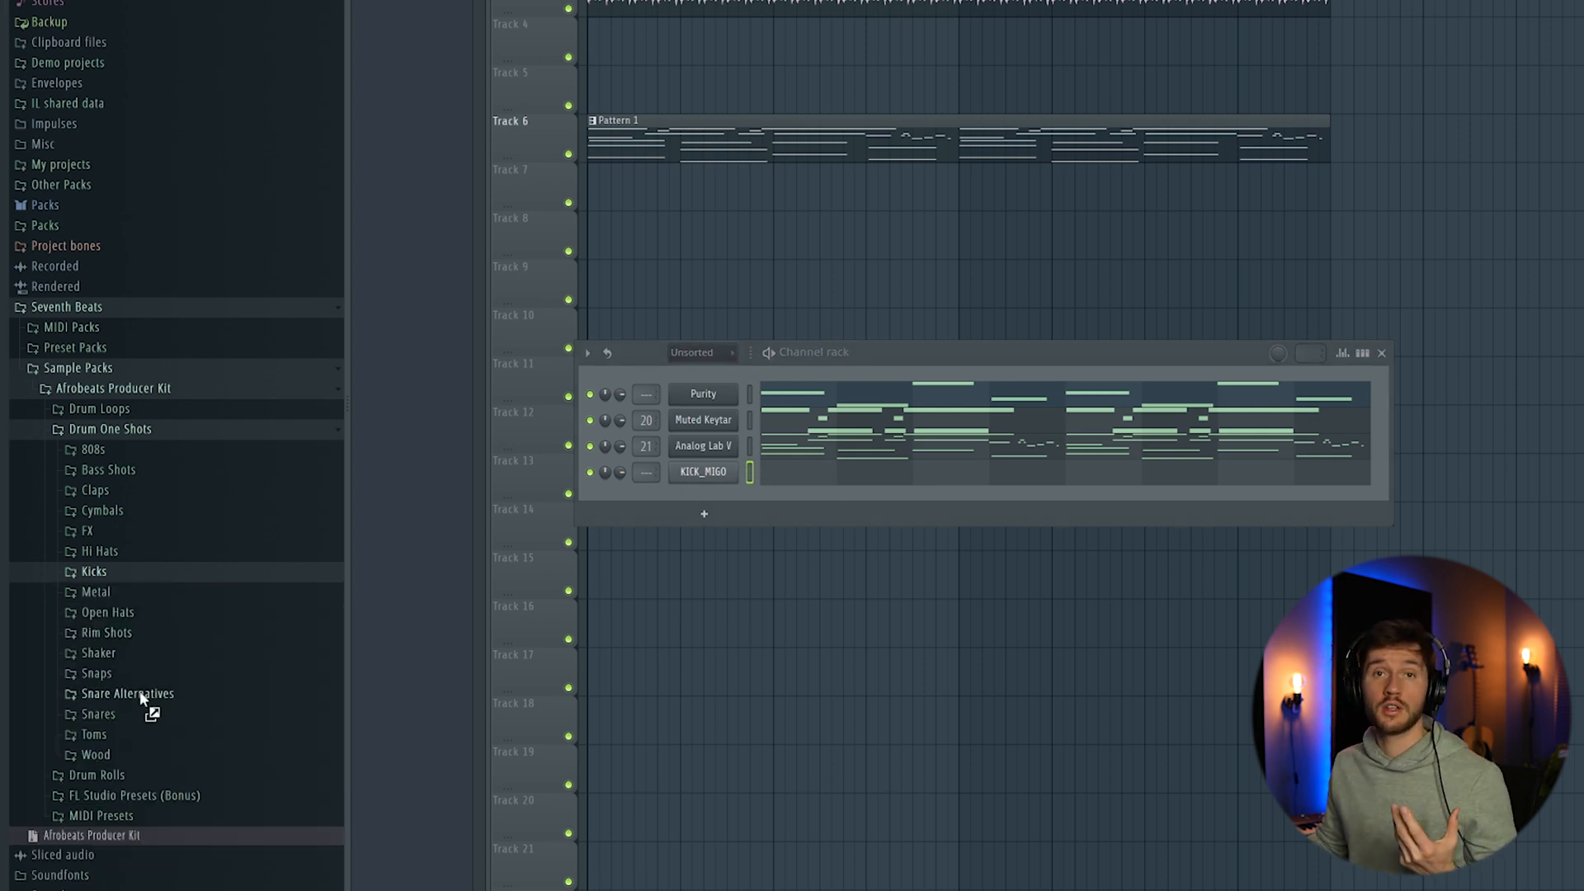
left_click(140, 697)
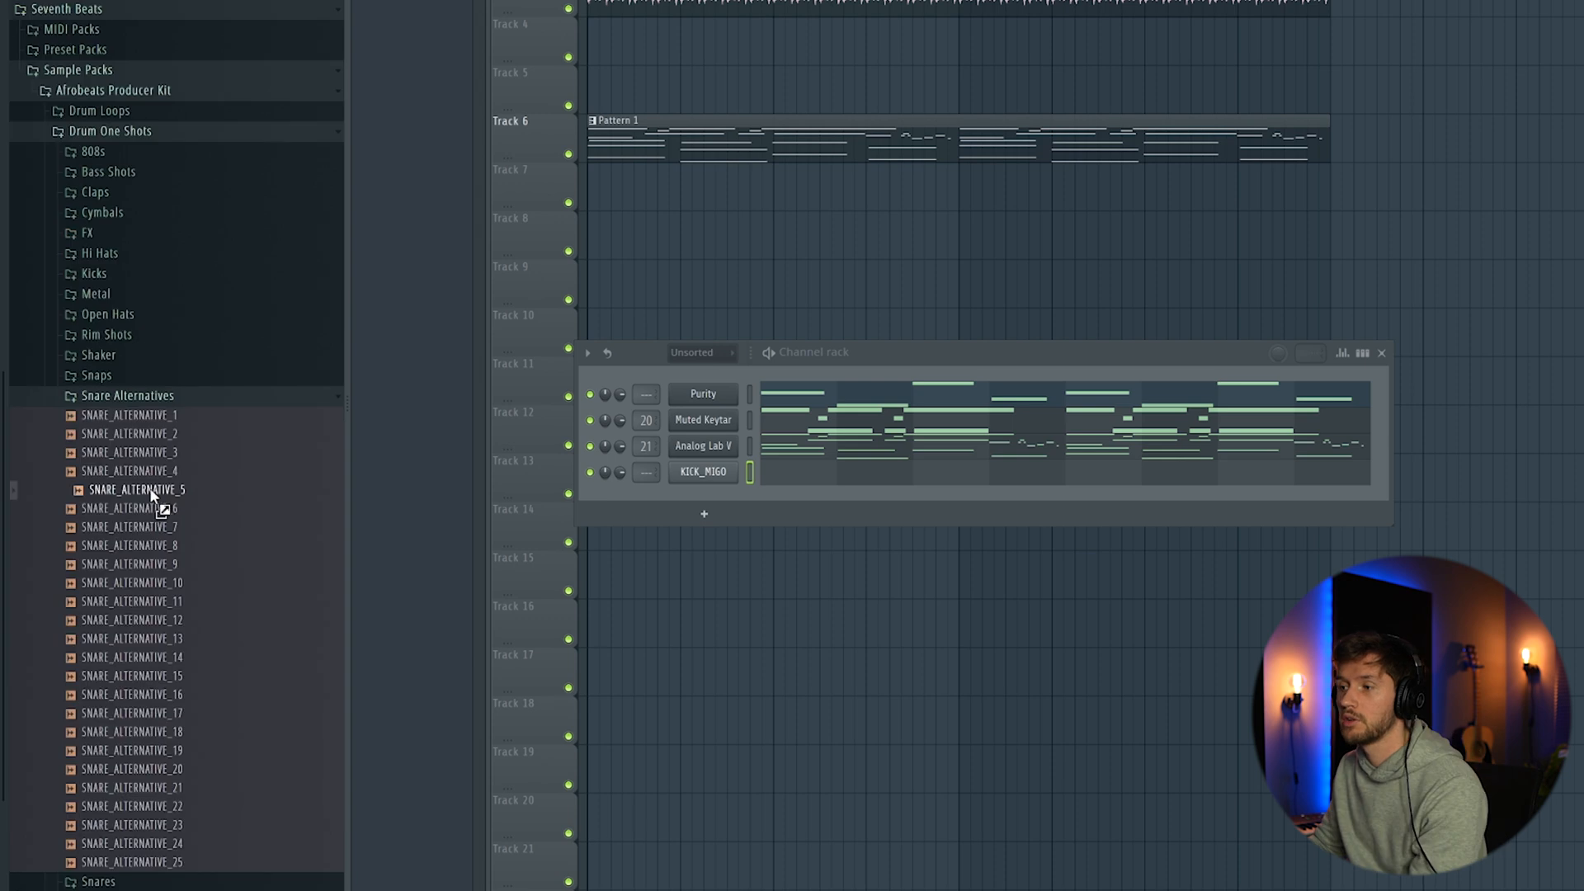
left_click_drag(685, 504, 686, 506)
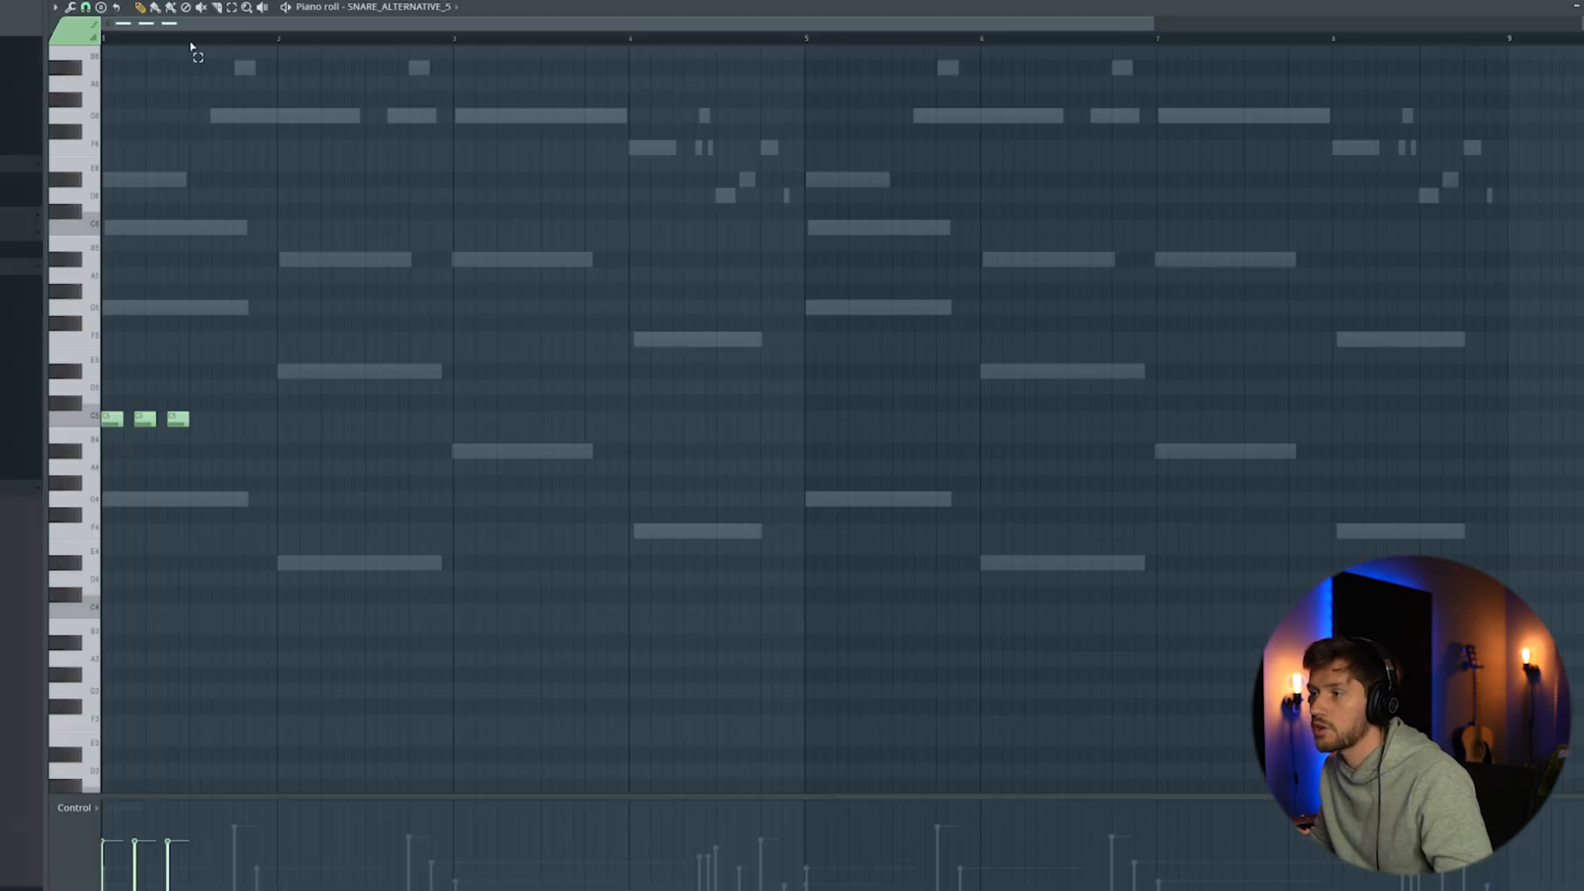
Duplicate the three-note SNARE_ALTERNATIVE_5 pattern repeatedly until it fills all eight bars
key("ctrl+a")
key("ctrl+b")
key("ctrl+b")
key("ctrl+b")
key("ctrl+b")
key("ctrl+b")
key("ctrl+b")
key("ctrl+b")
key("ctrl+b")
key("ctrl+b")
key("ctrl+b")
key("ctrl+b")
key("ctrl+b")
key("ctrl+b")
key("ctrl+b")
key("ctrl+b")
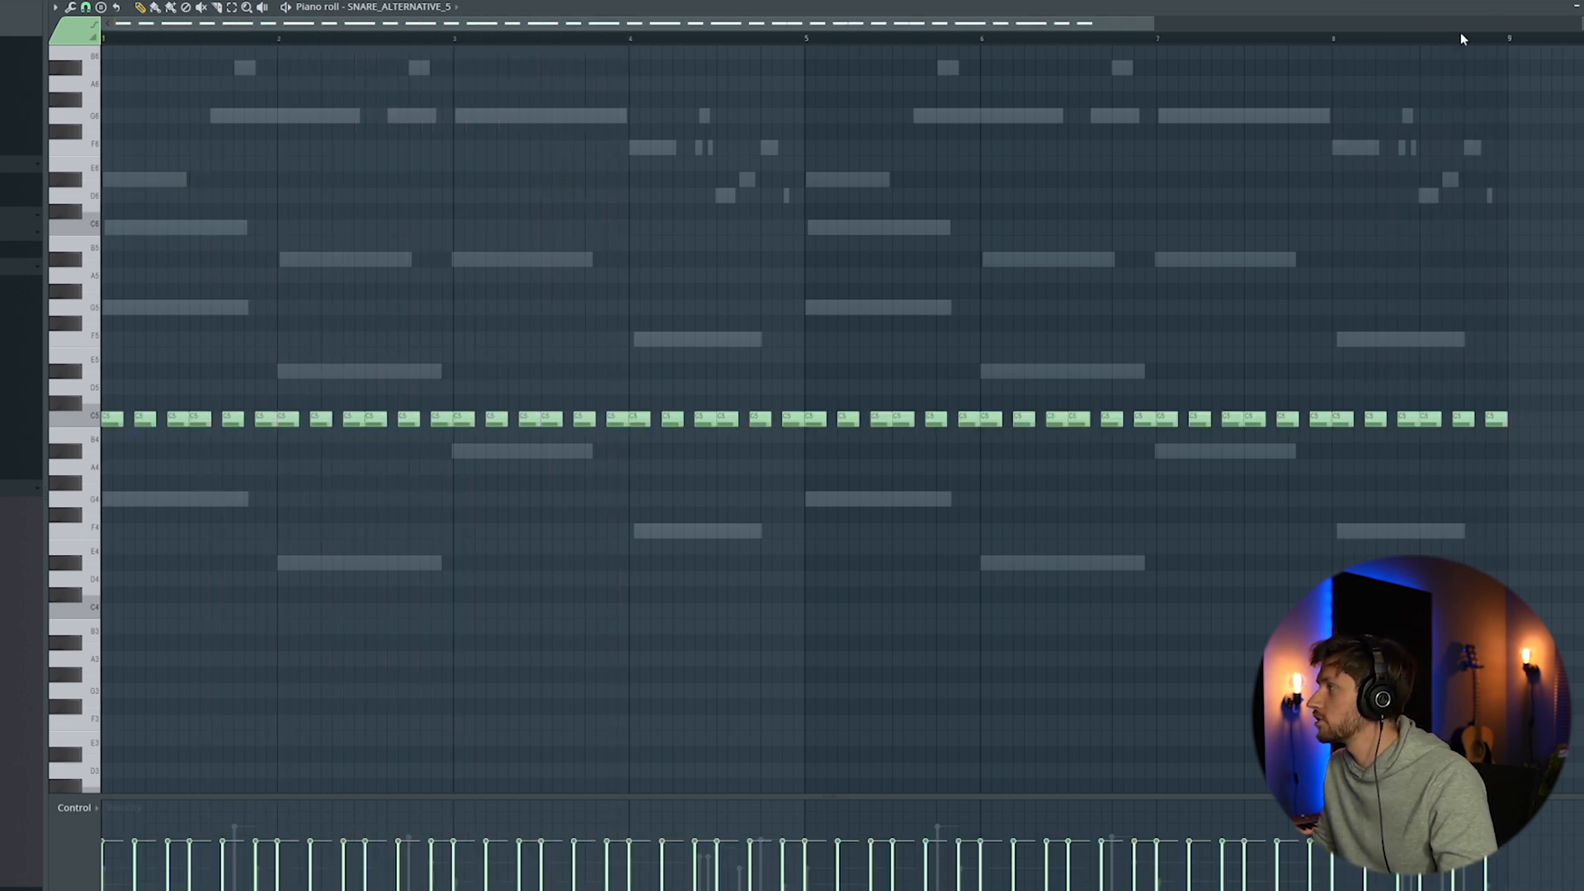
Play the pattern and copy the SNARE_ALTERNATIVE_5 notes into the SNARE_ALTERNATIVE_7 channel
key("space")
key("F6")
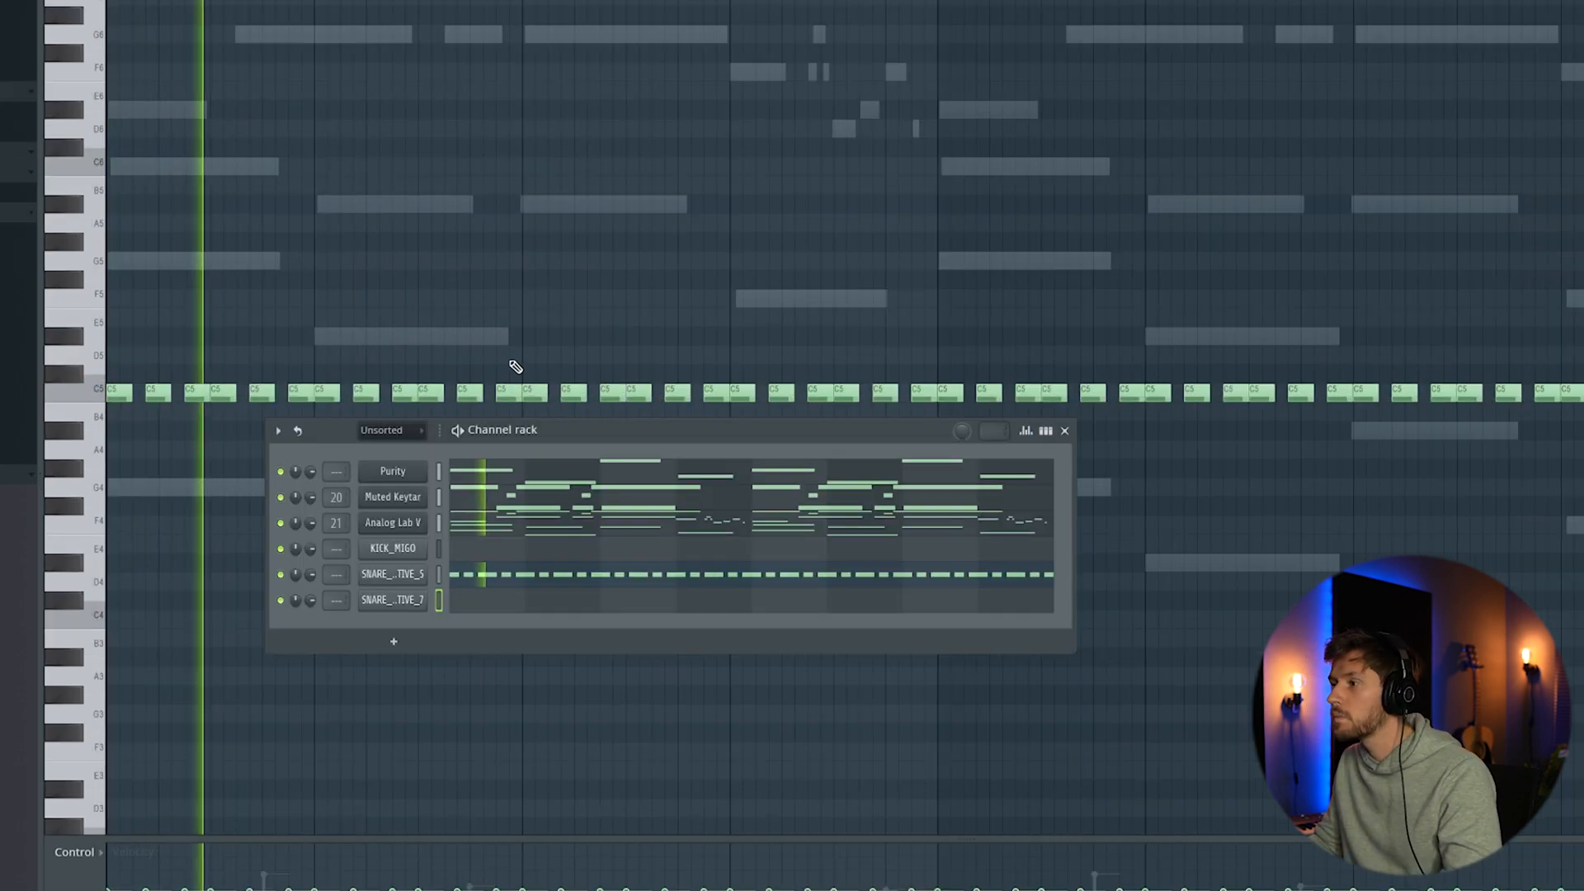
left_click(438, 573)
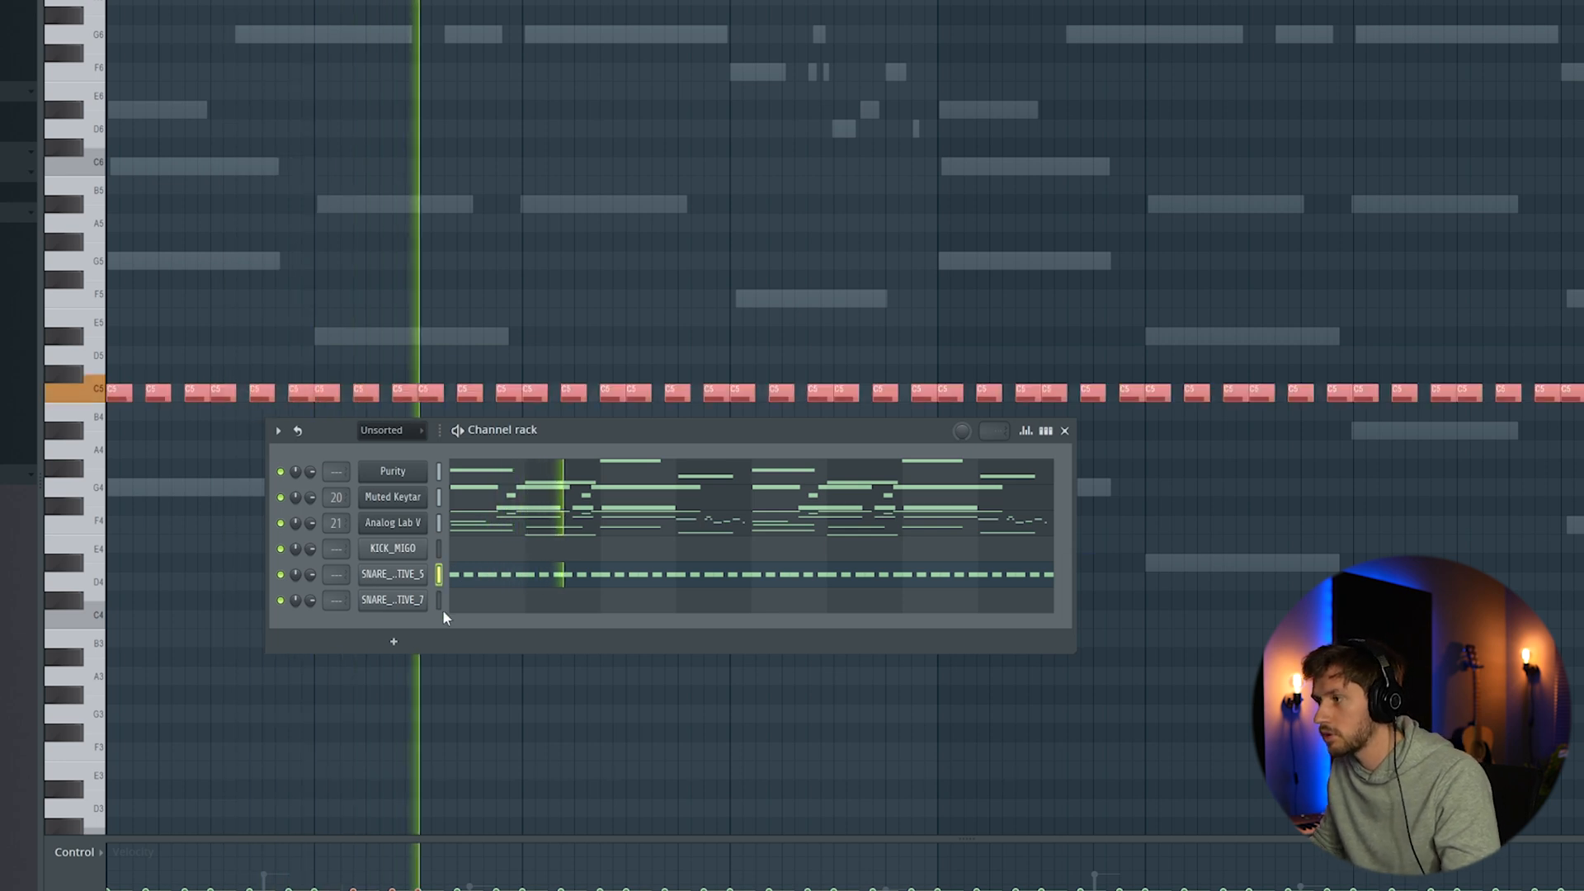
left_click(439, 601)
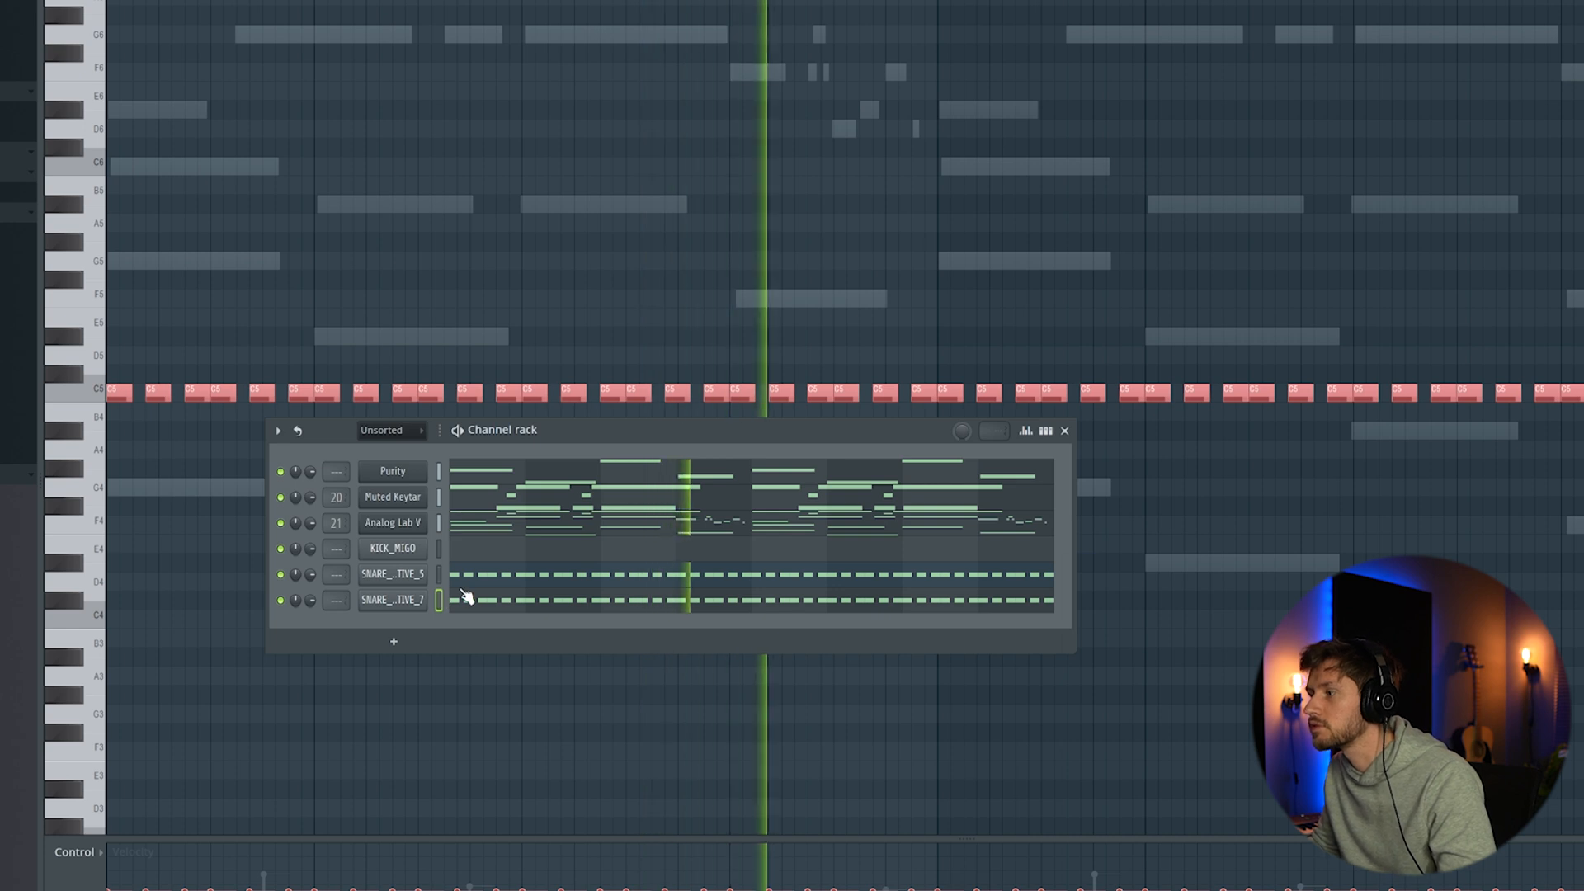
Move all SNARE_ALTERNATIVE_5 notes down from C5 to F4 and play the pattern
key("space")
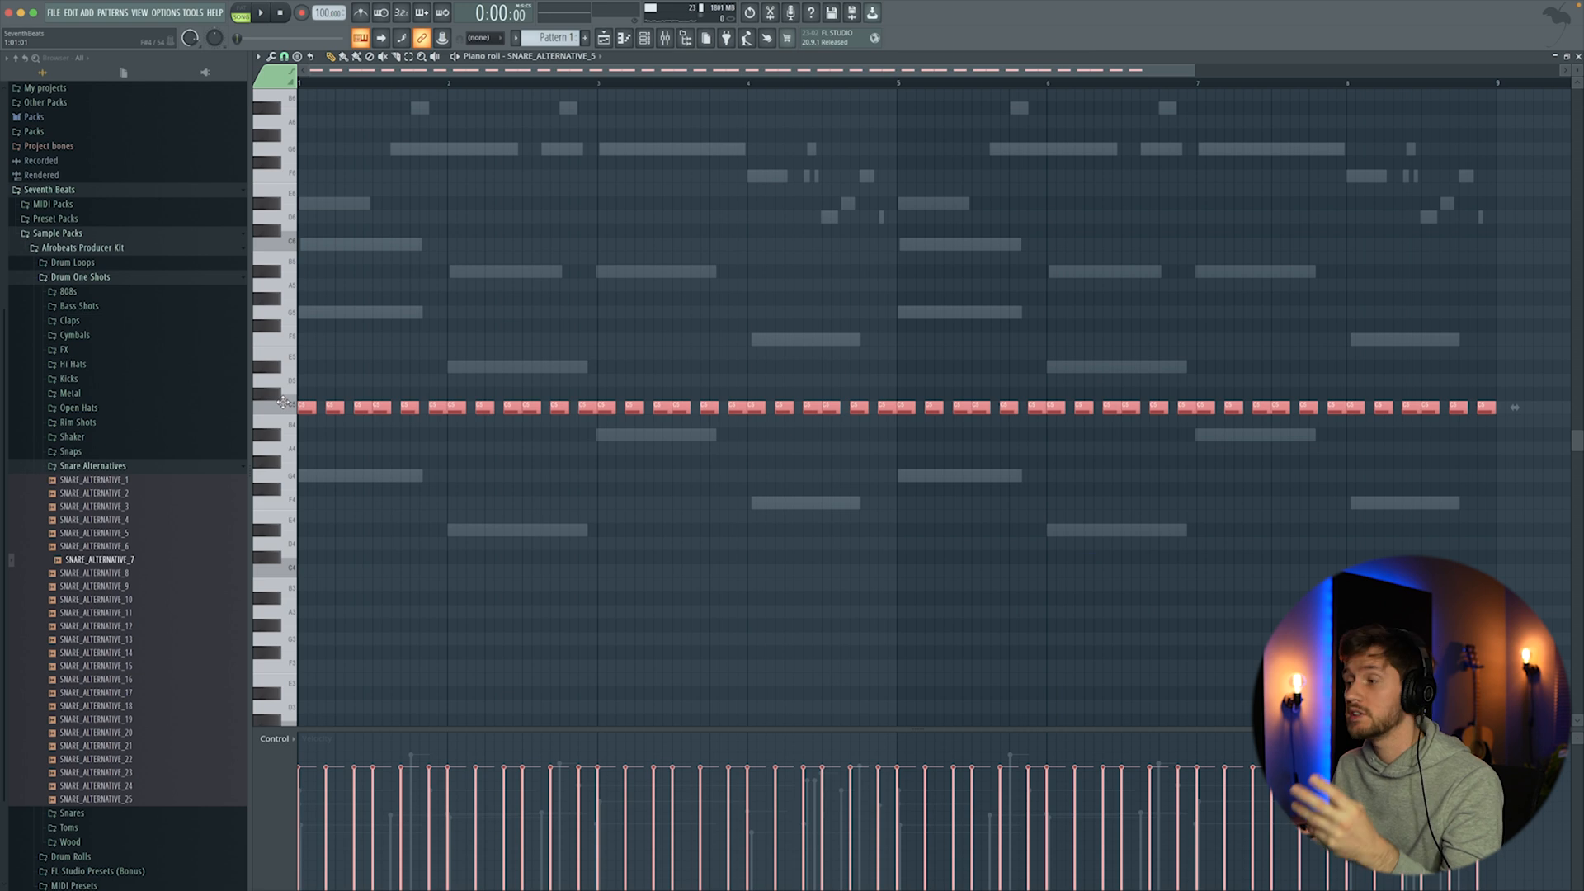
left_click_drag(283, 401, 258, 507)
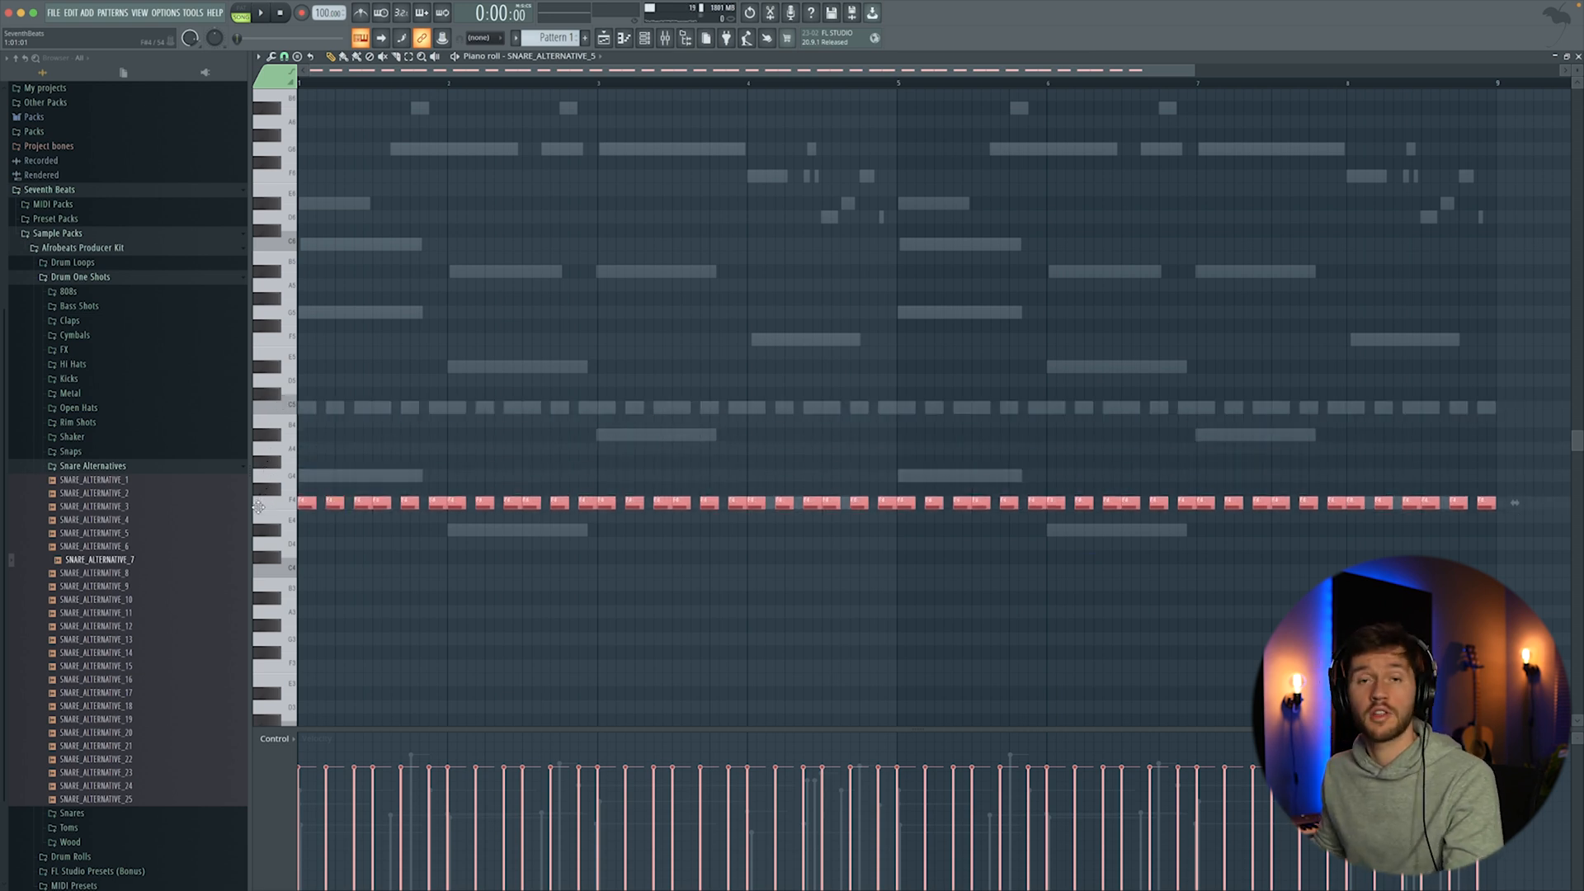
key("space")
Open the SNARE_ALTERNATIVE_7 notes, select them all and listen to the two layered snares together
left_click(644, 38)
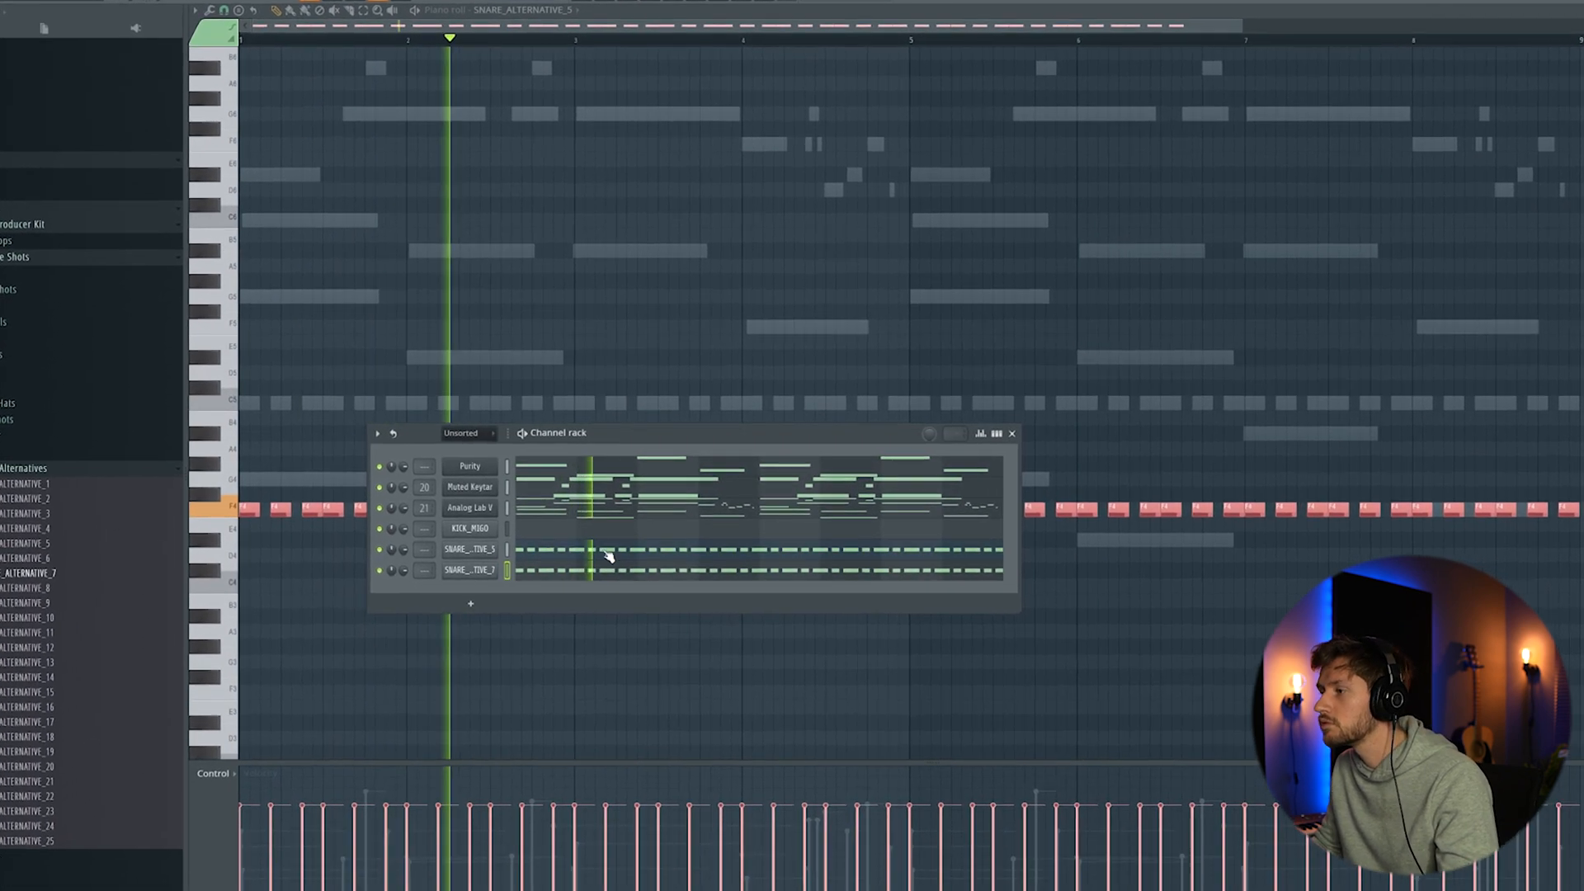
left_click(619, 575)
key("ctrl+a")
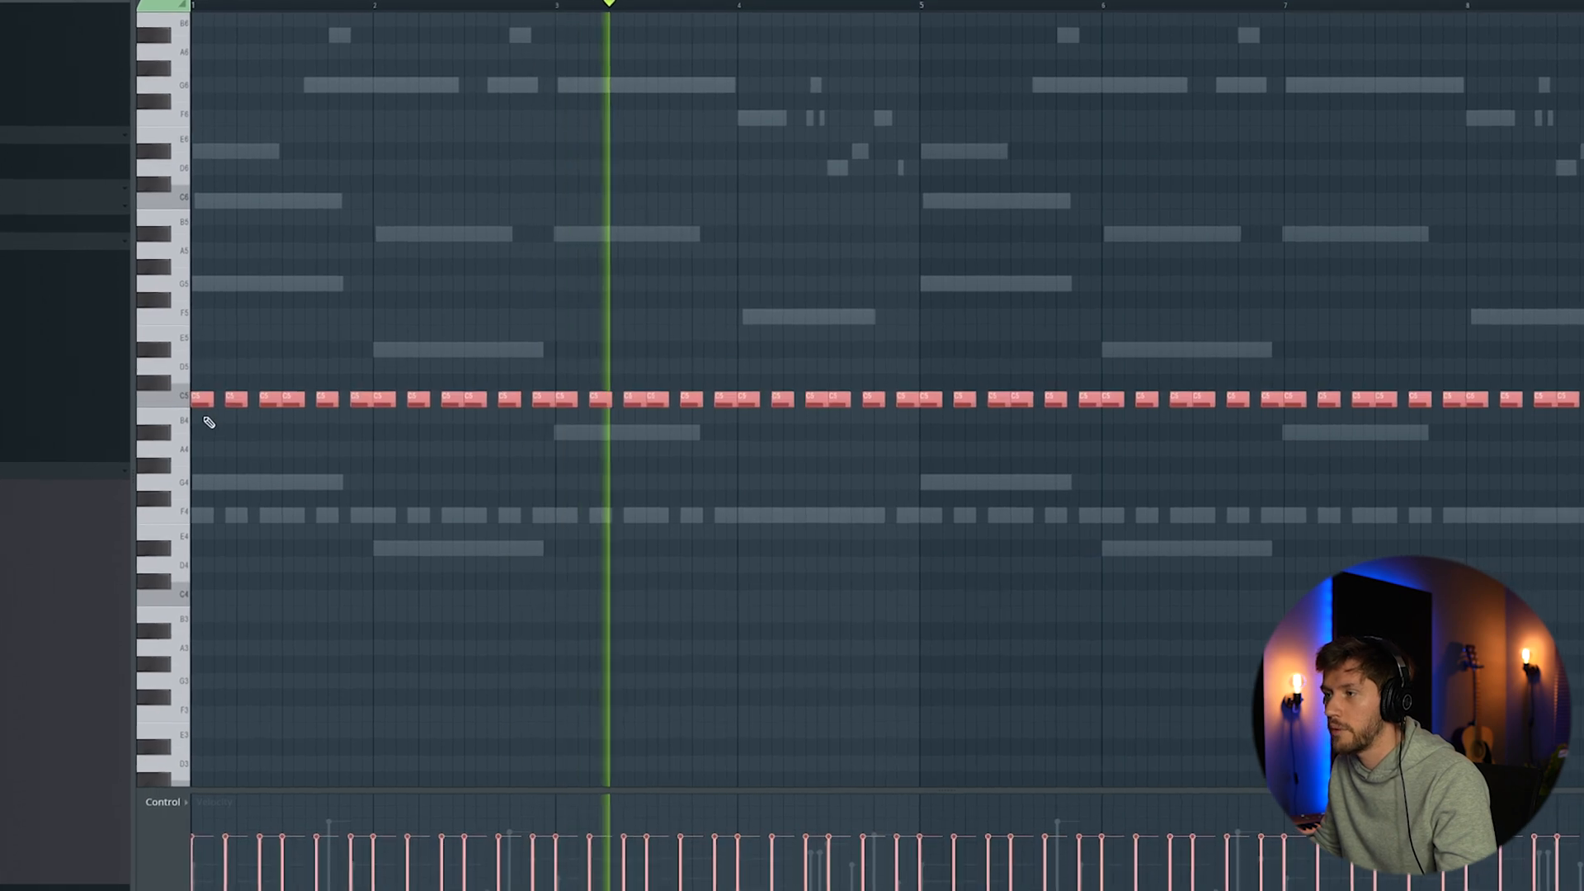
left_click_drag(201, 398, 144, 392)
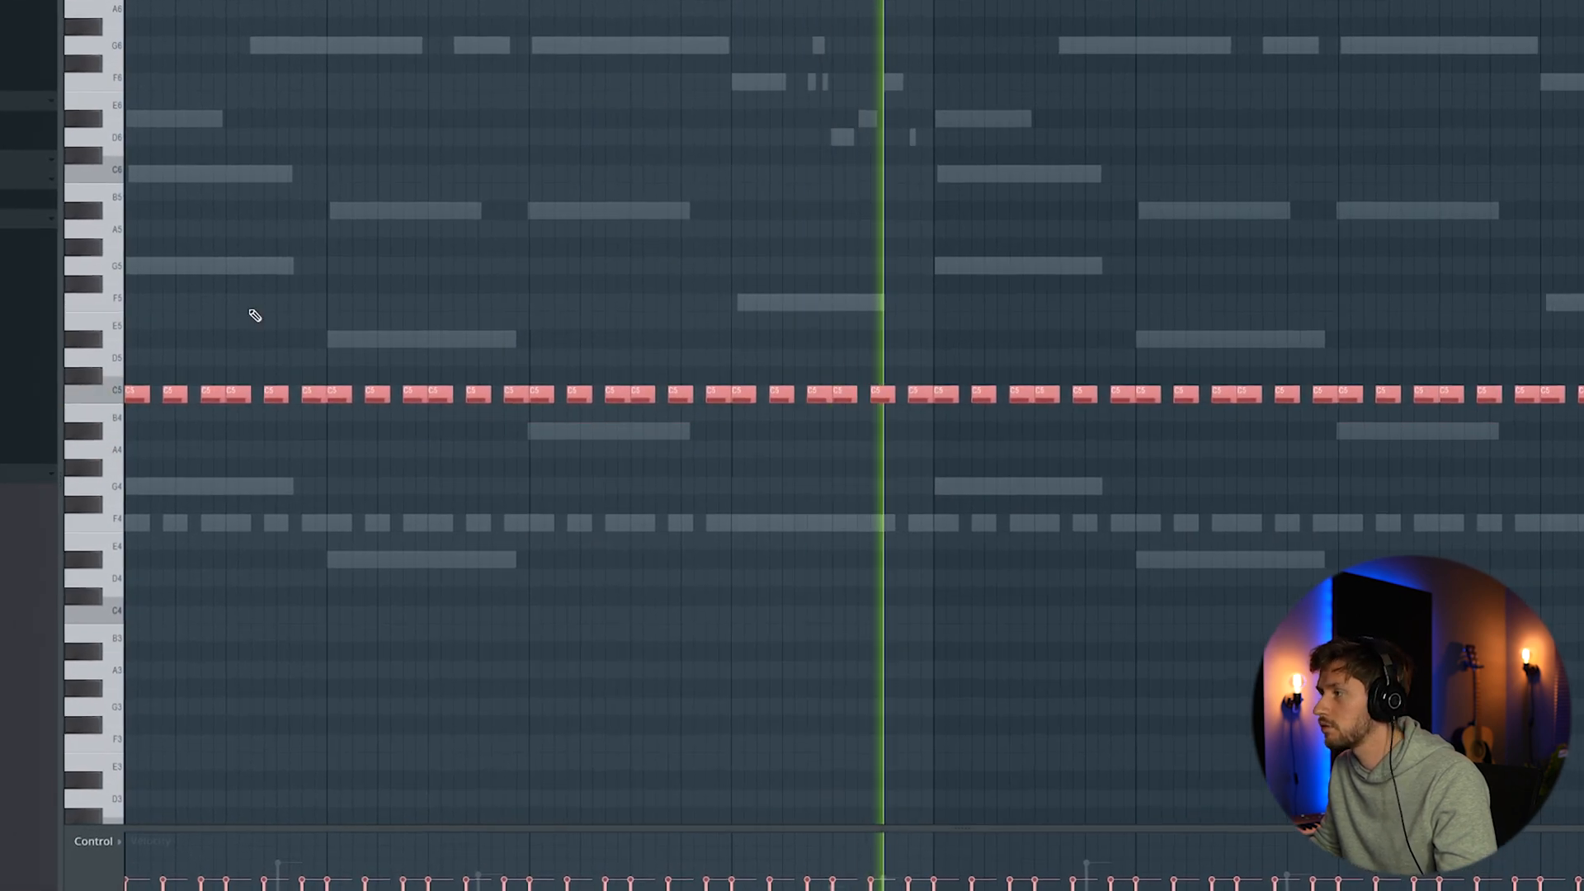
right_click(597, 190)
Program a two-bar KICK_MIGO pattern on C5 with a kick on every beat plus extra hits, and duplicate it across all eight bars
key("F6")
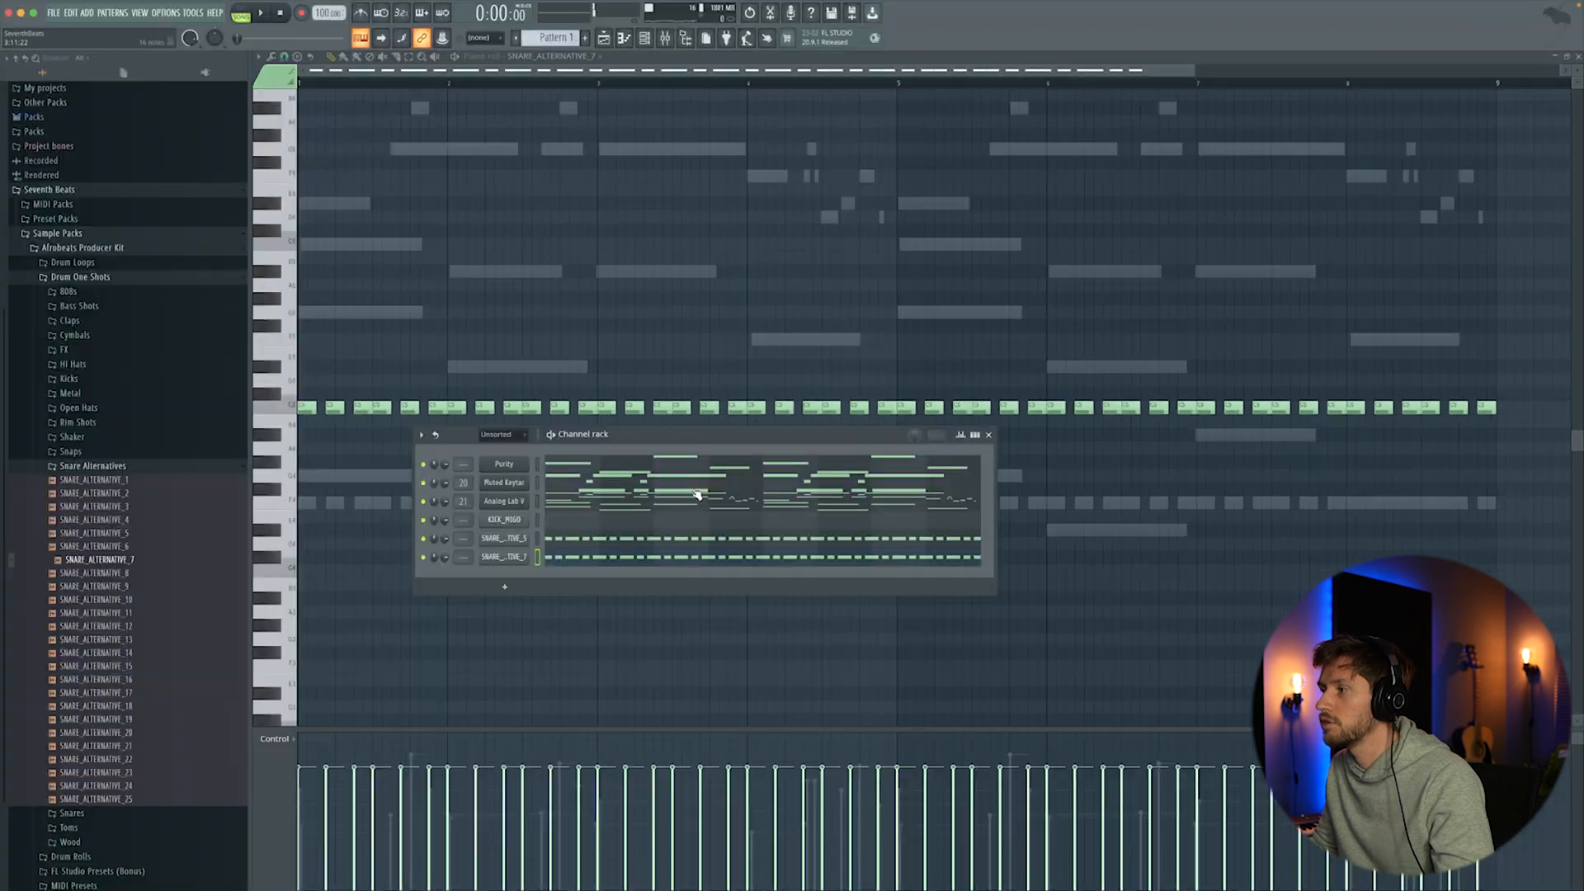
left_click(576, 521)
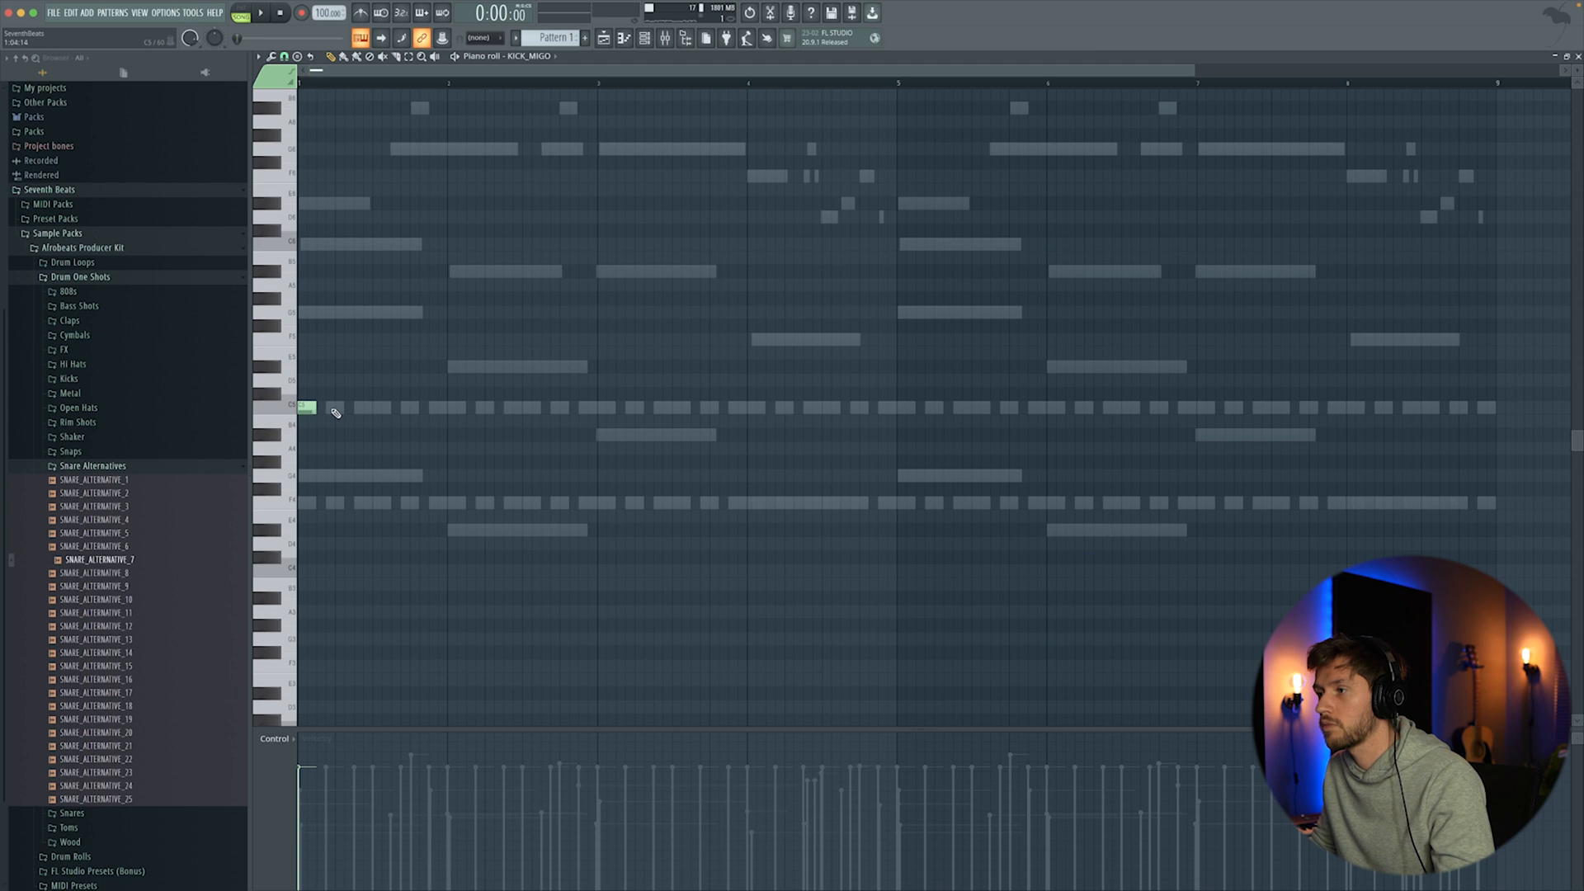
key("space")
left_click_drag(446, 405, 445, 407)
left_click(458, 408)
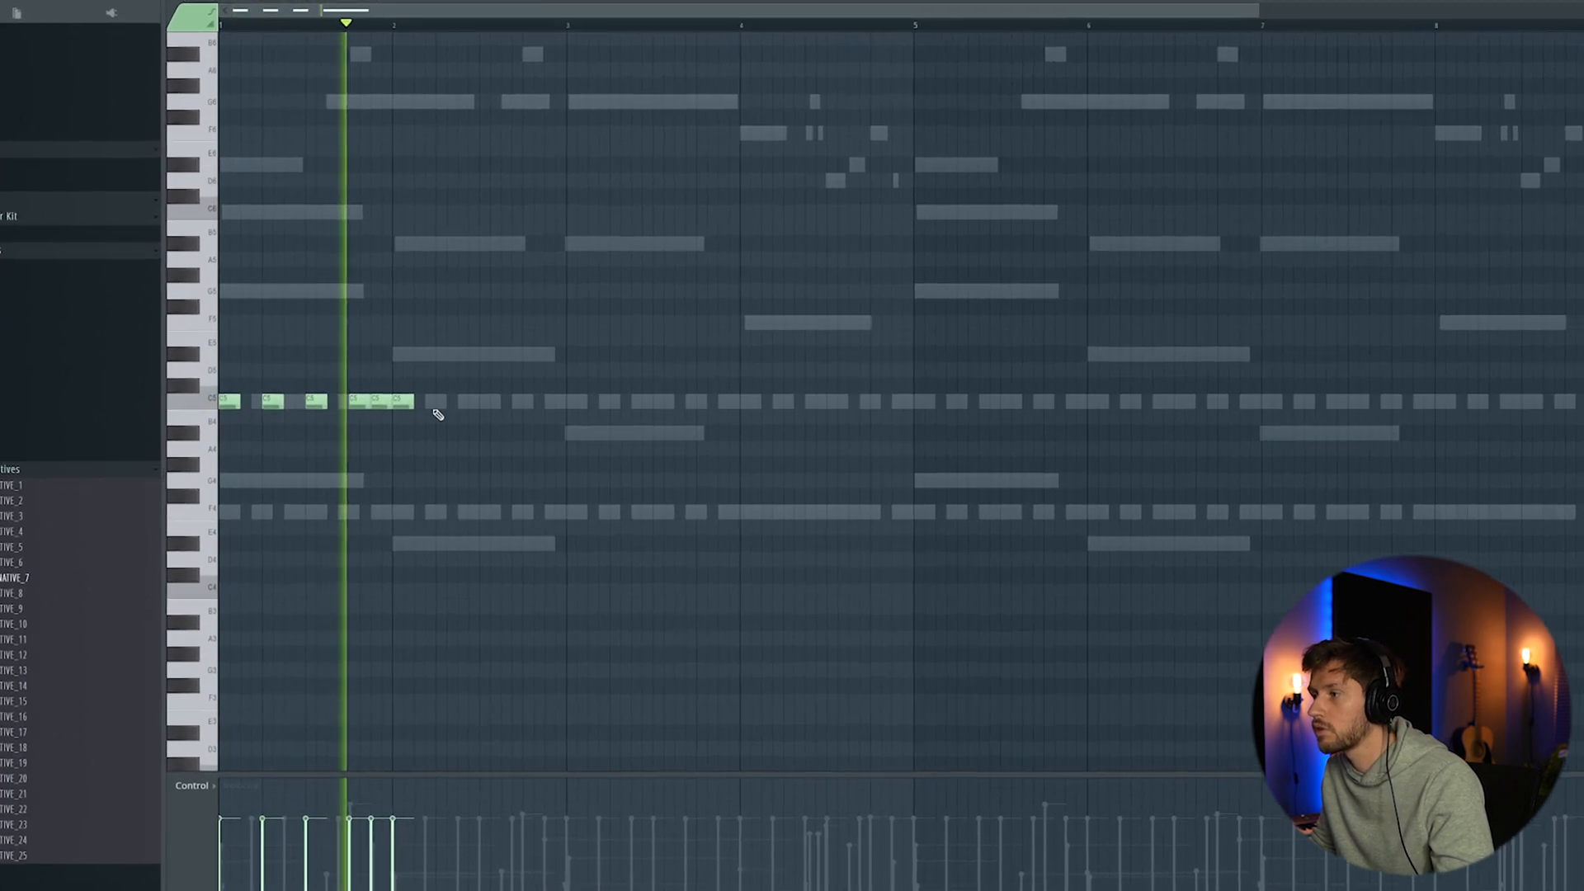
left_click(440, 404)
left_click(484, 405)
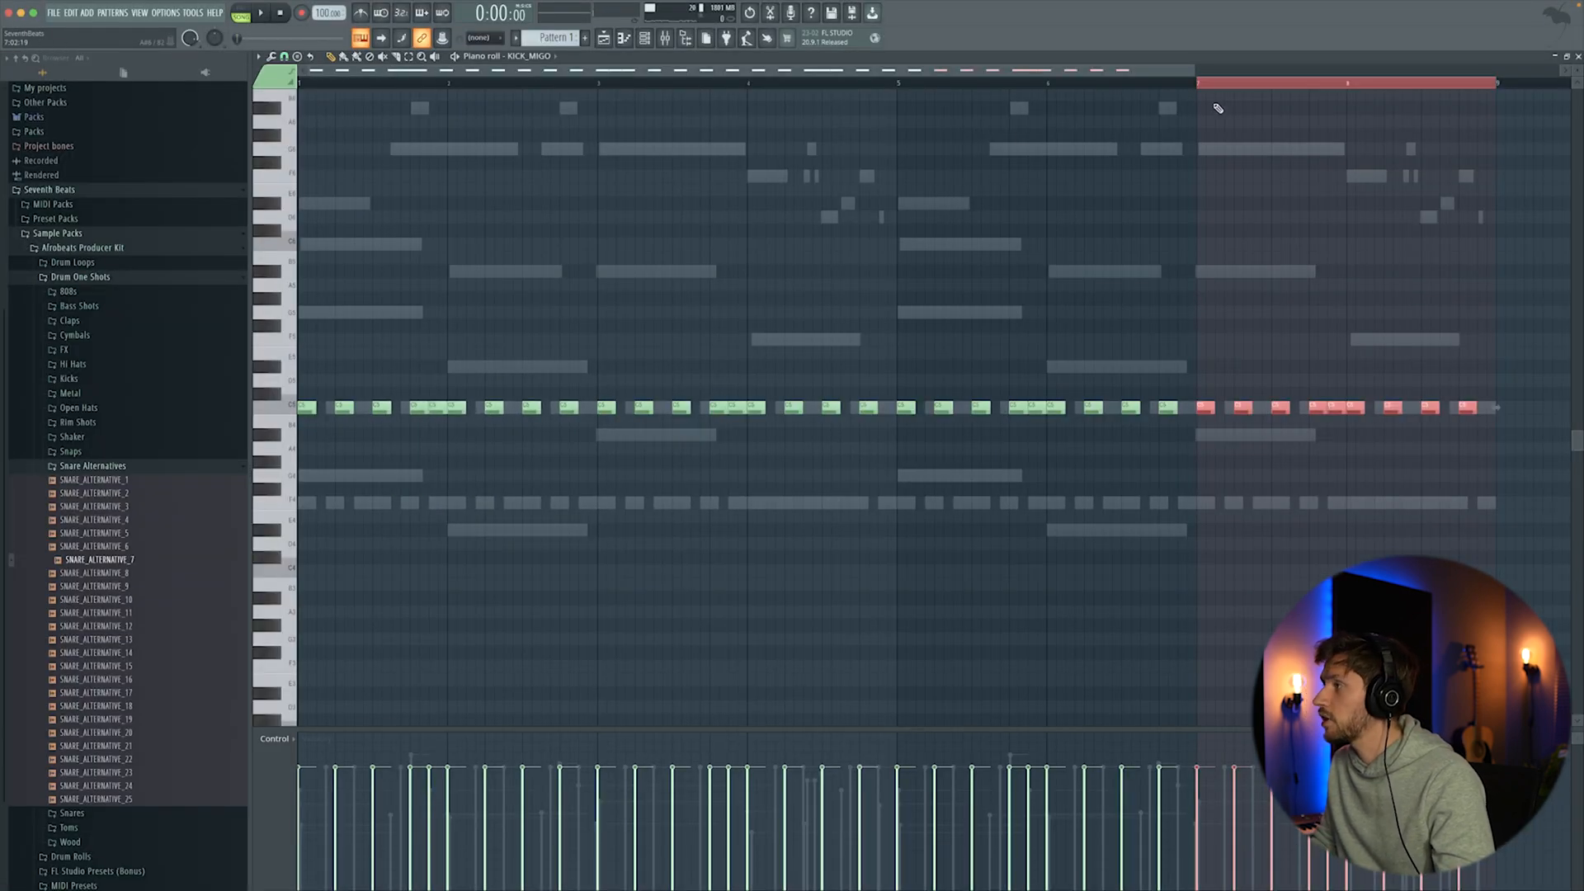
left_click(1233, 83)
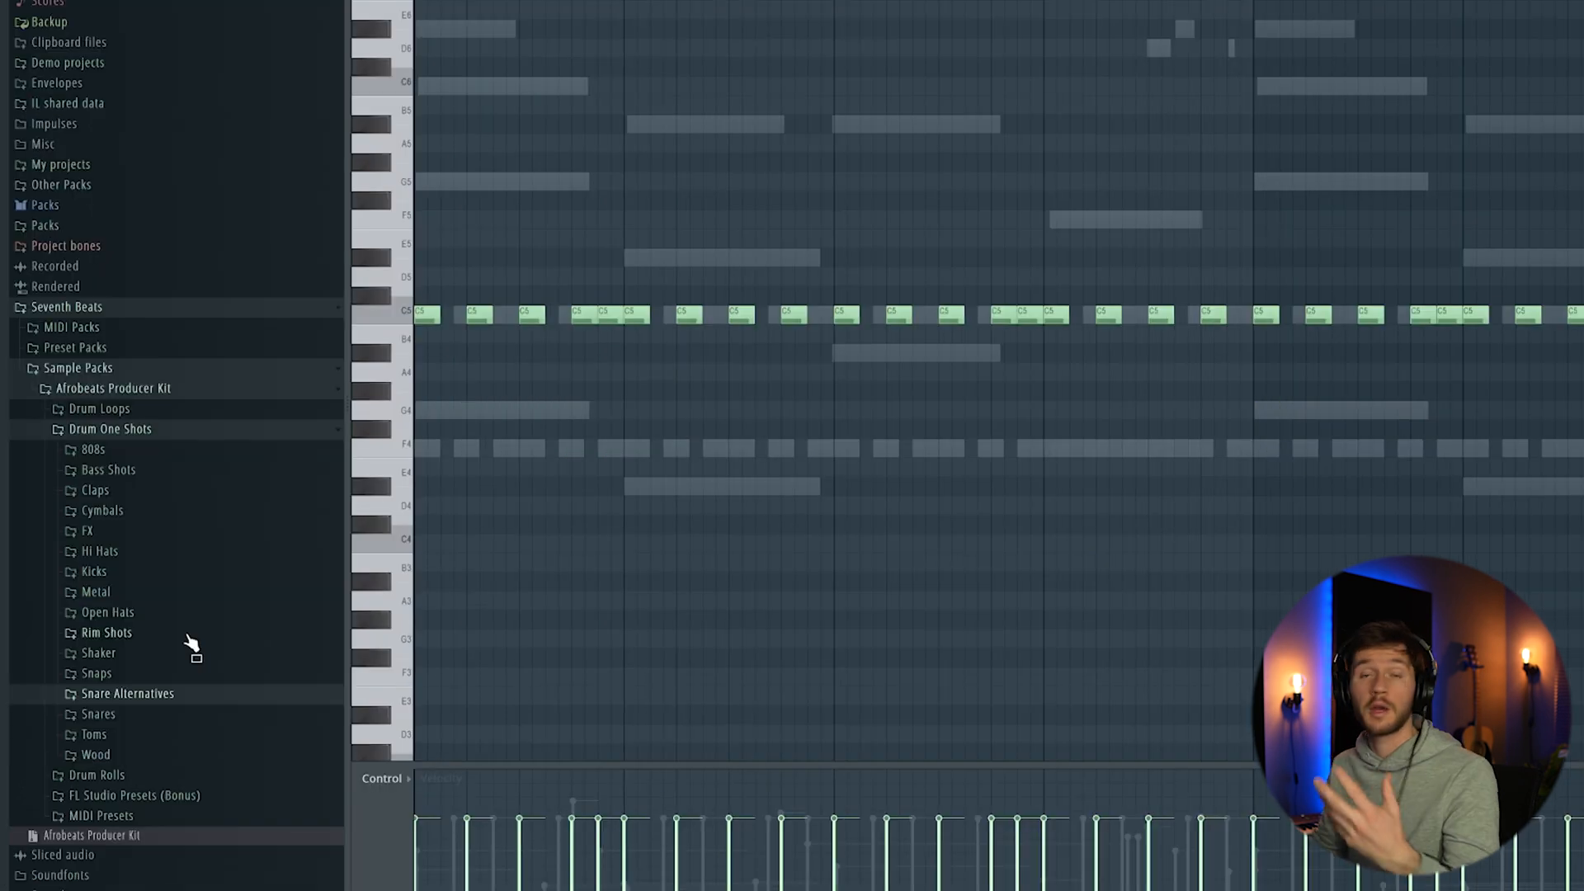
Add the BONGO_TIGINI_26 sample from the Toms, Natural, Bongos folder as a new channel in the channel rack
left_click(108, 736)
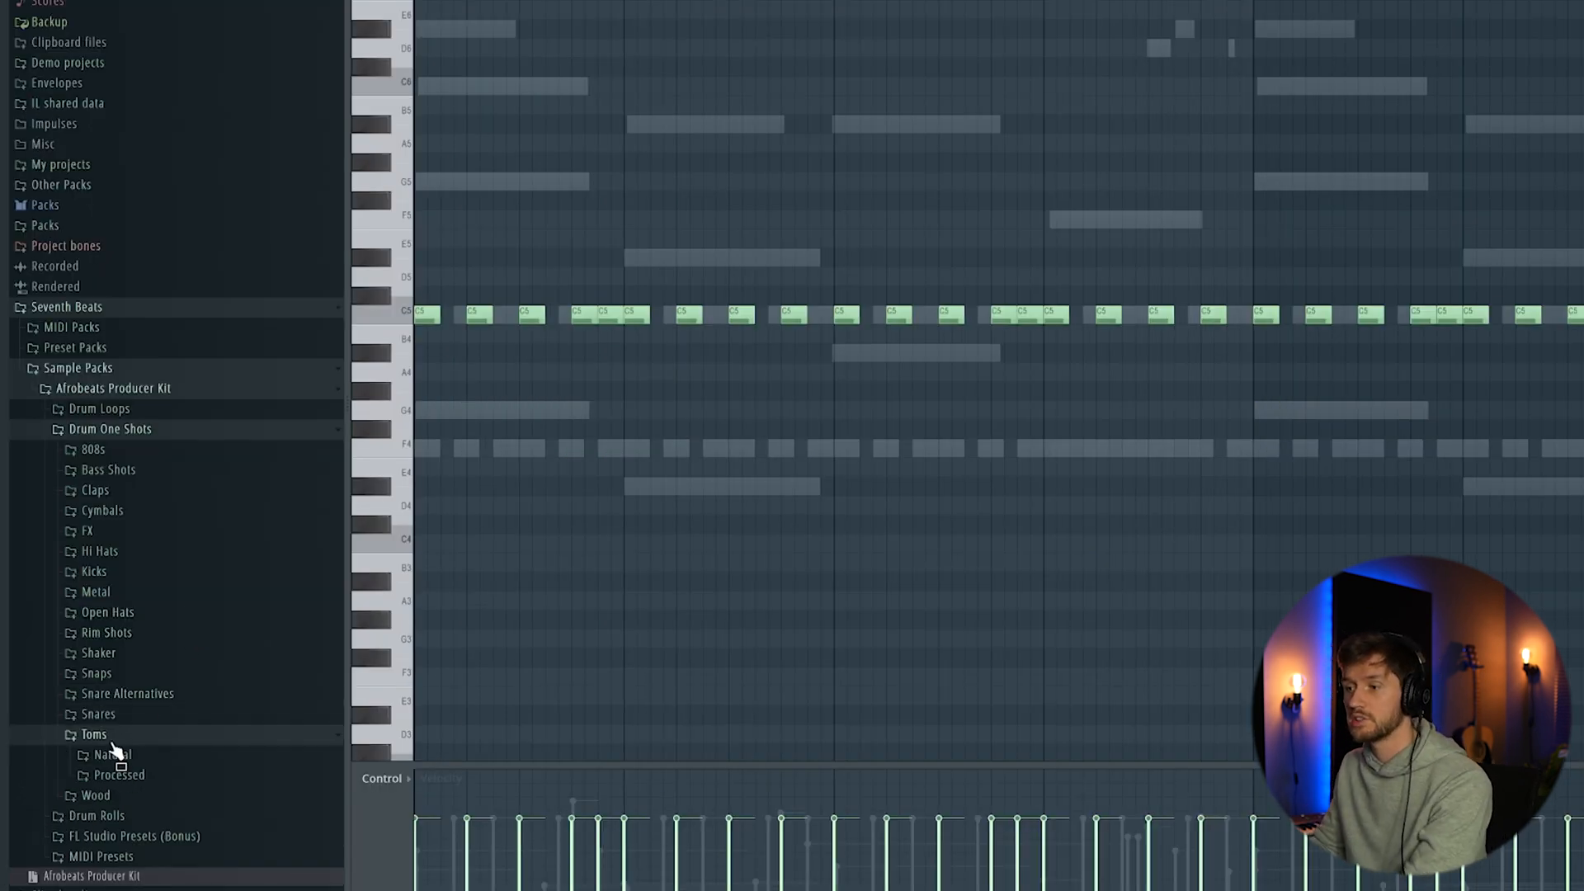
left_click(122, 756)
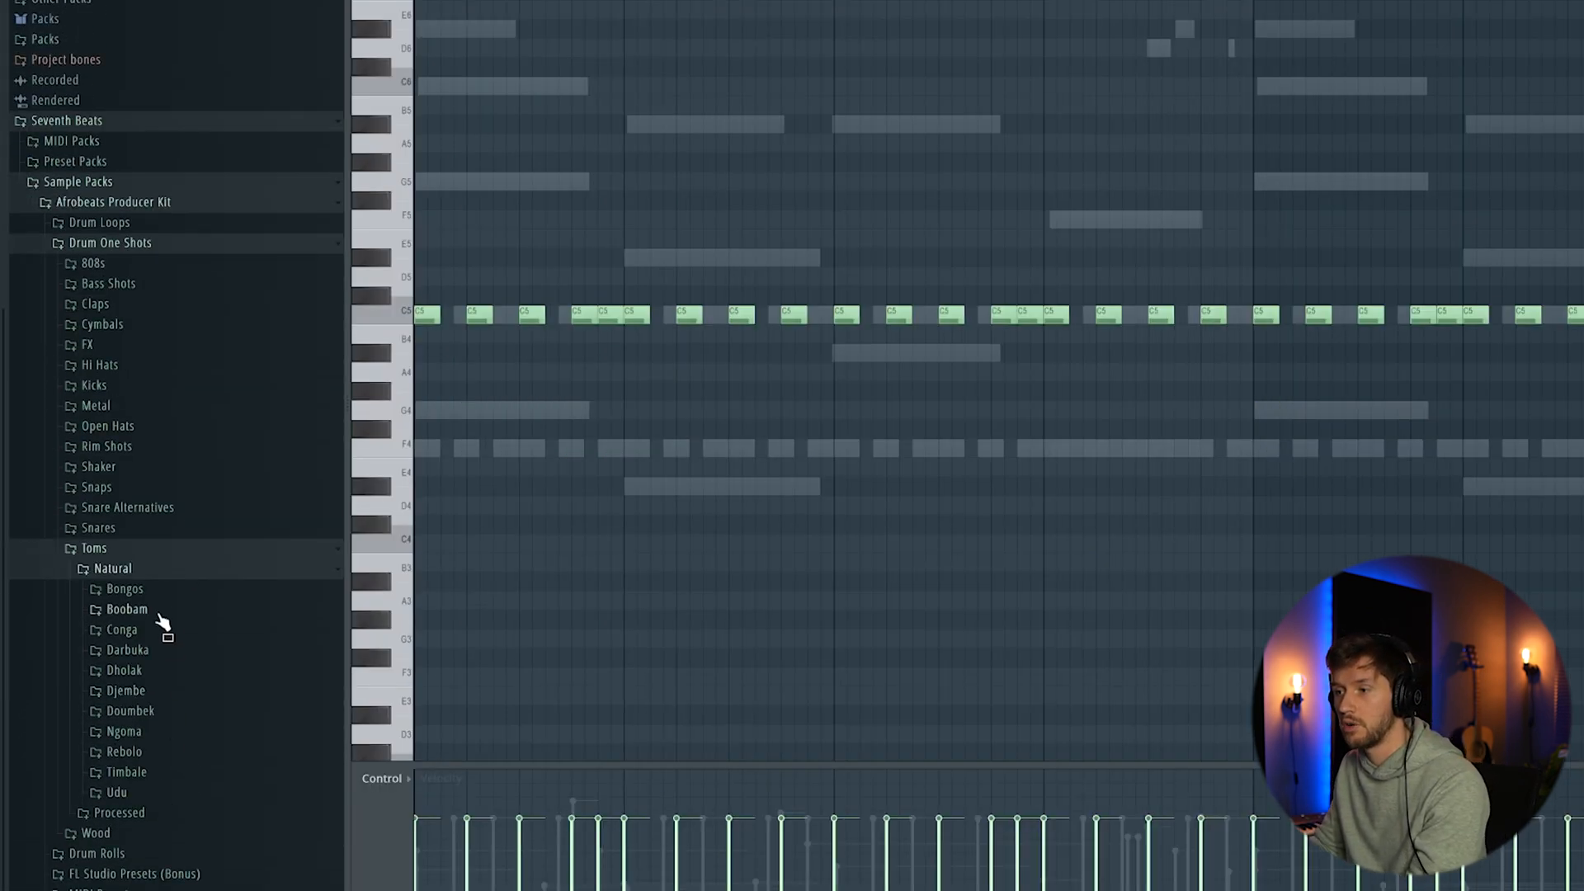
left_click(159, 592)
scroll(165, 701, "down", 5)
key("F6")
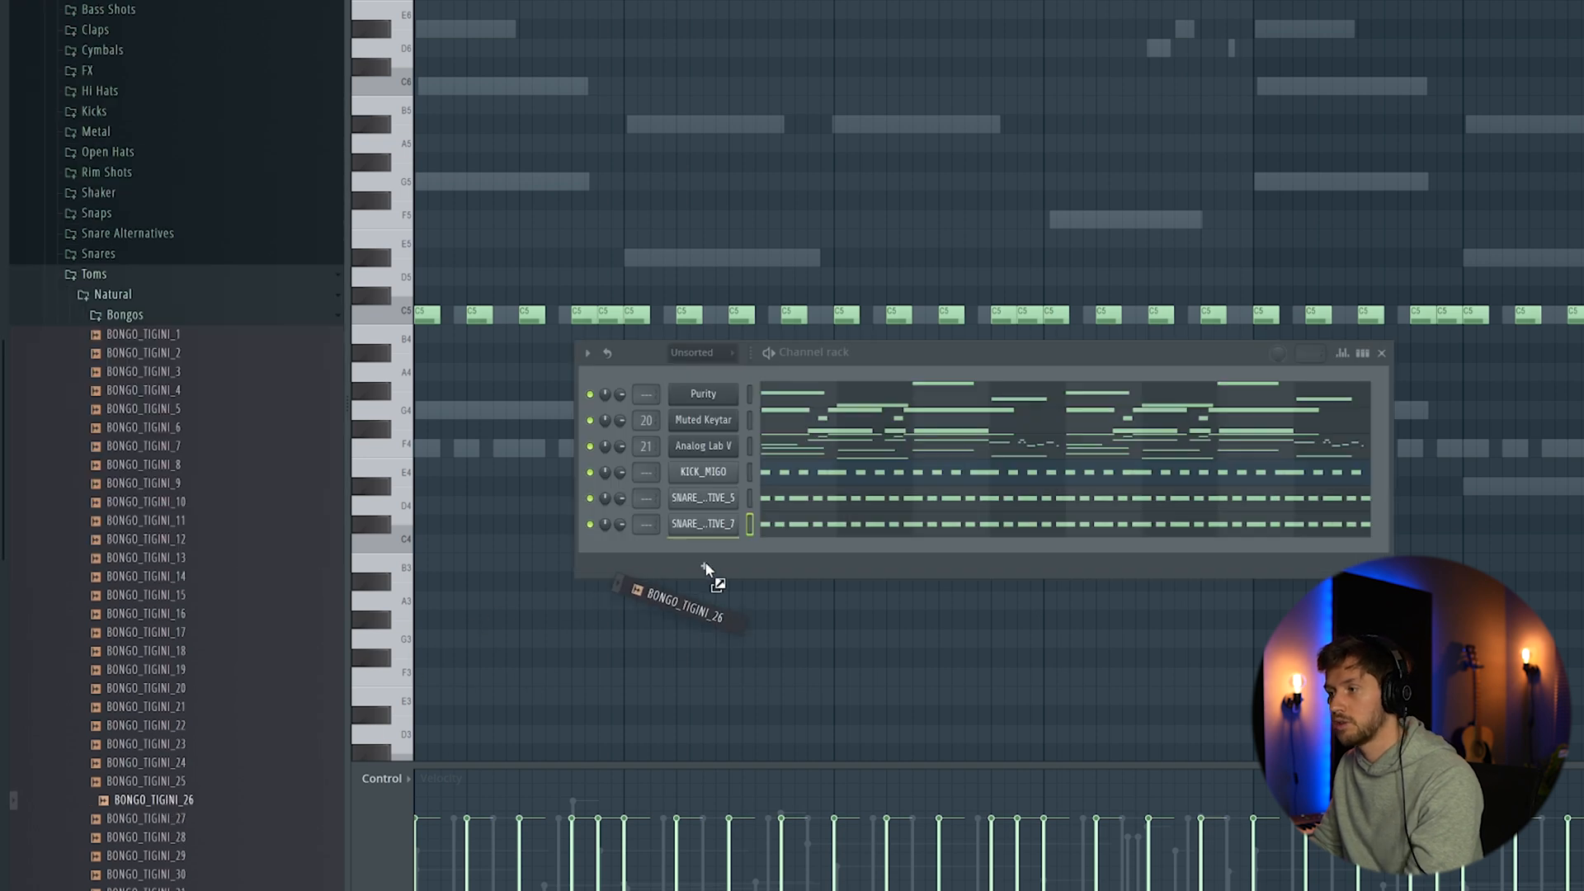
left_click_drag(706, 567, 716, 566)
Place one C5 bongo note every two bars, before the middle of bars 1, 3, 5 and 7, while playing the pattern
left_click(866, 546)
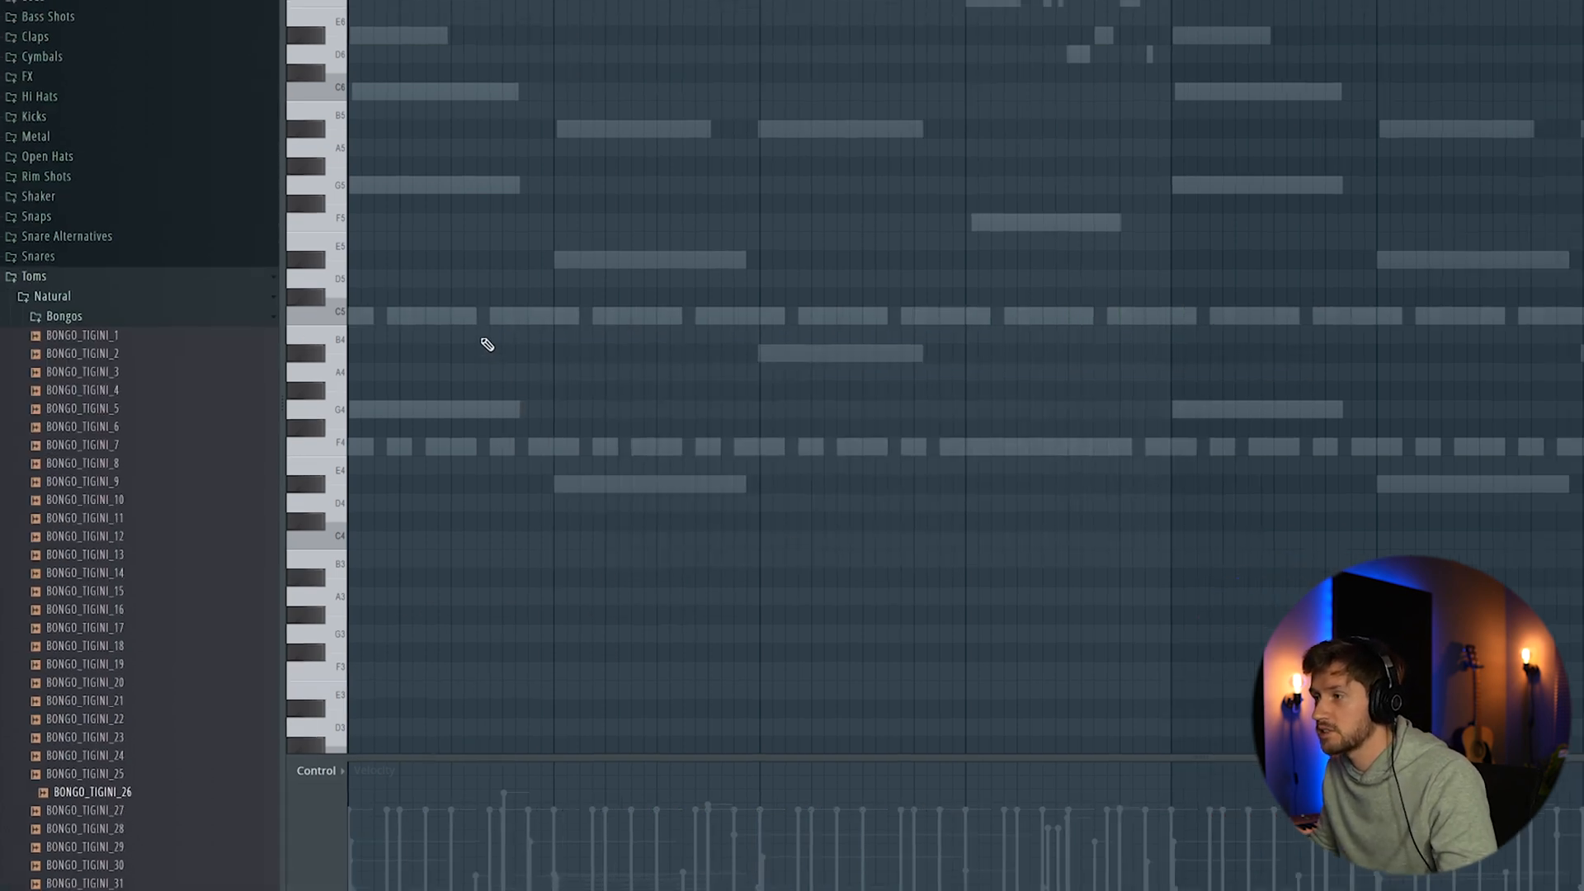
key("space")
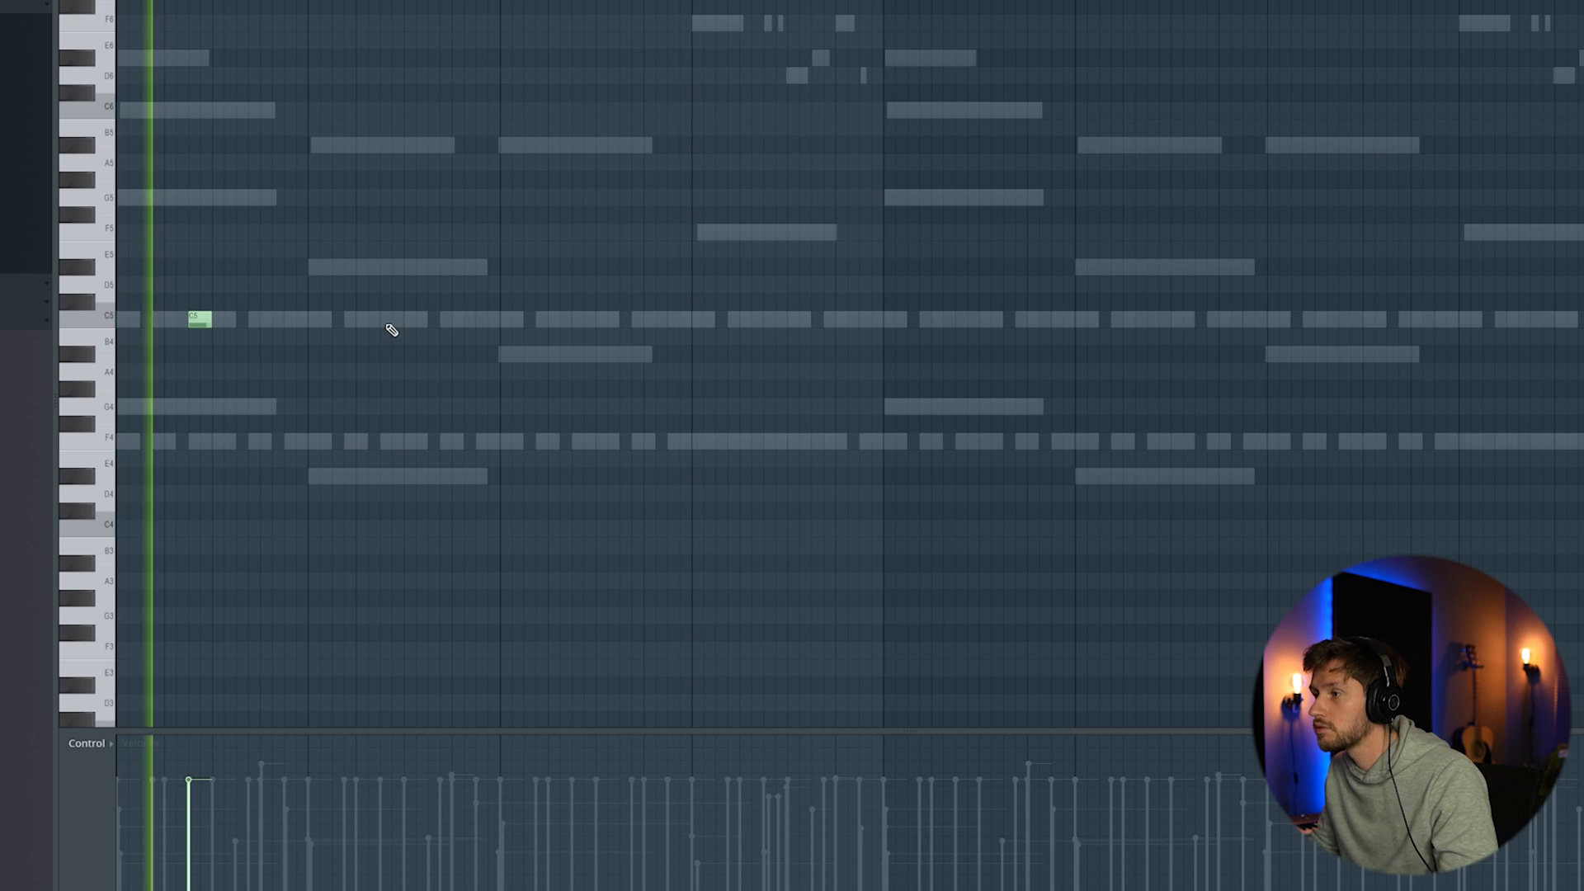
left_click(577, 319)
left_click(961, 319)
left_click(1348, 322)
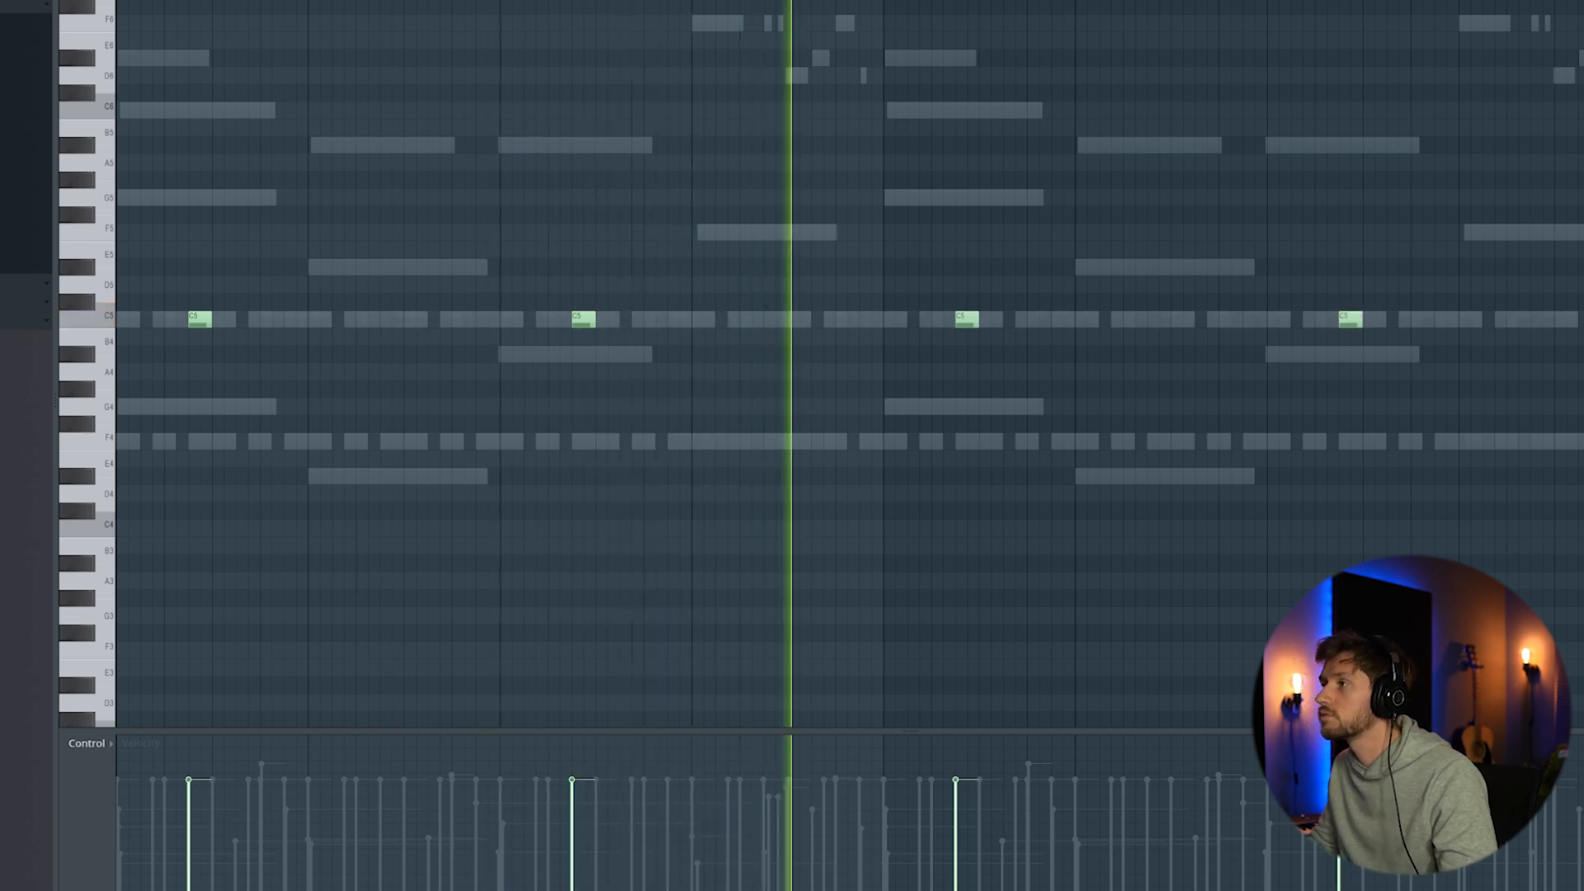
Add the CLAVE_ADEKUNLE_5 sample from the Wood, Claves folder as a new channel in the channel rack
key("F6")
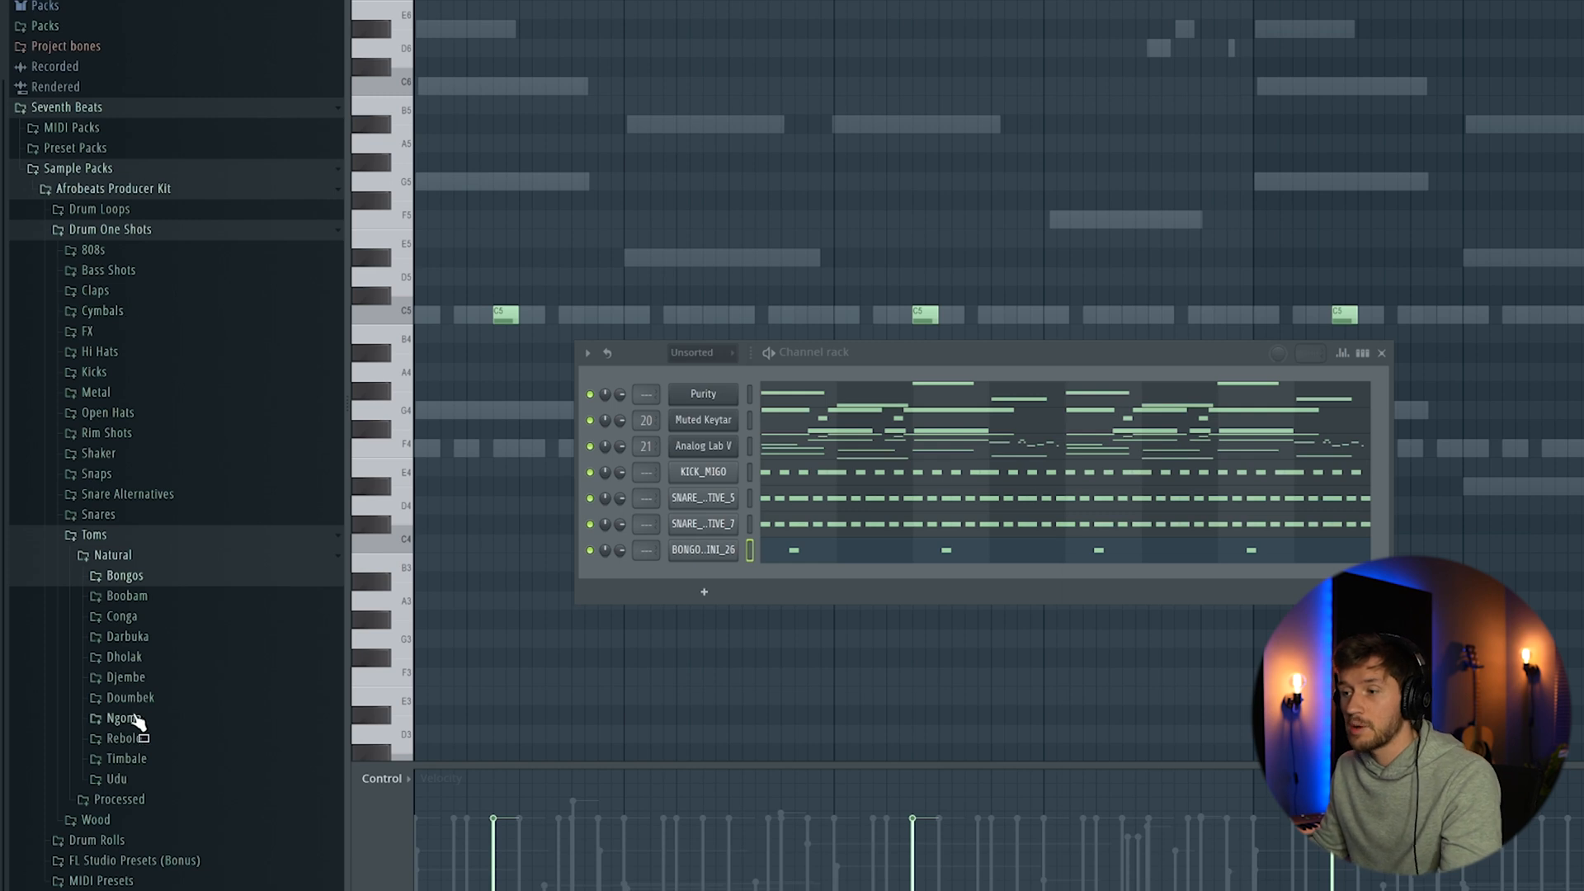
left_click(133, 548)
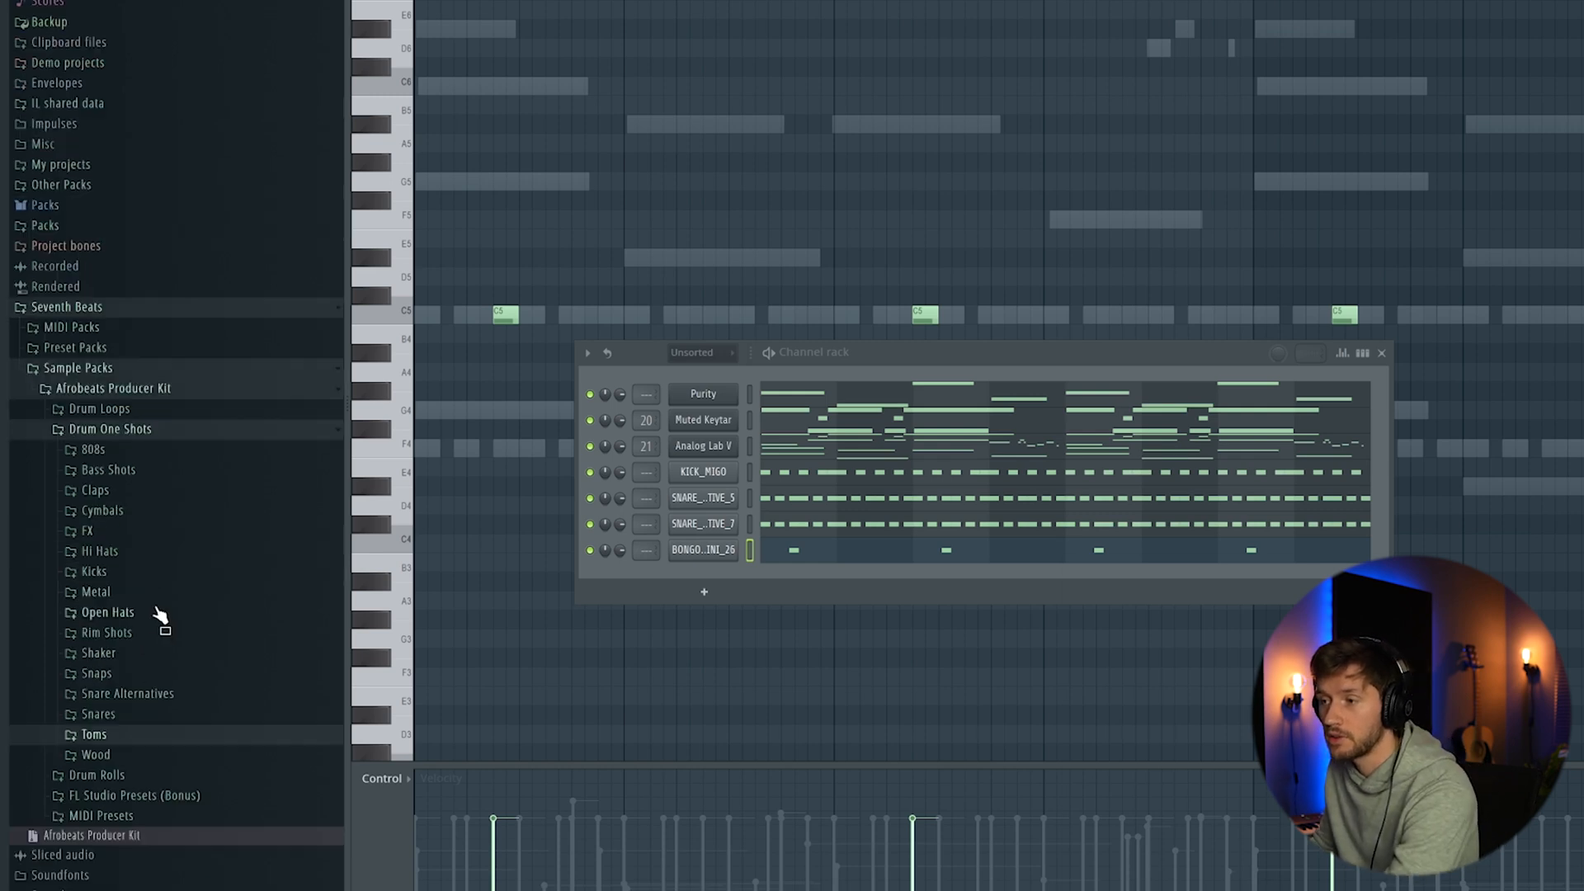
left_click(147, 756)
left_click(110, 759)
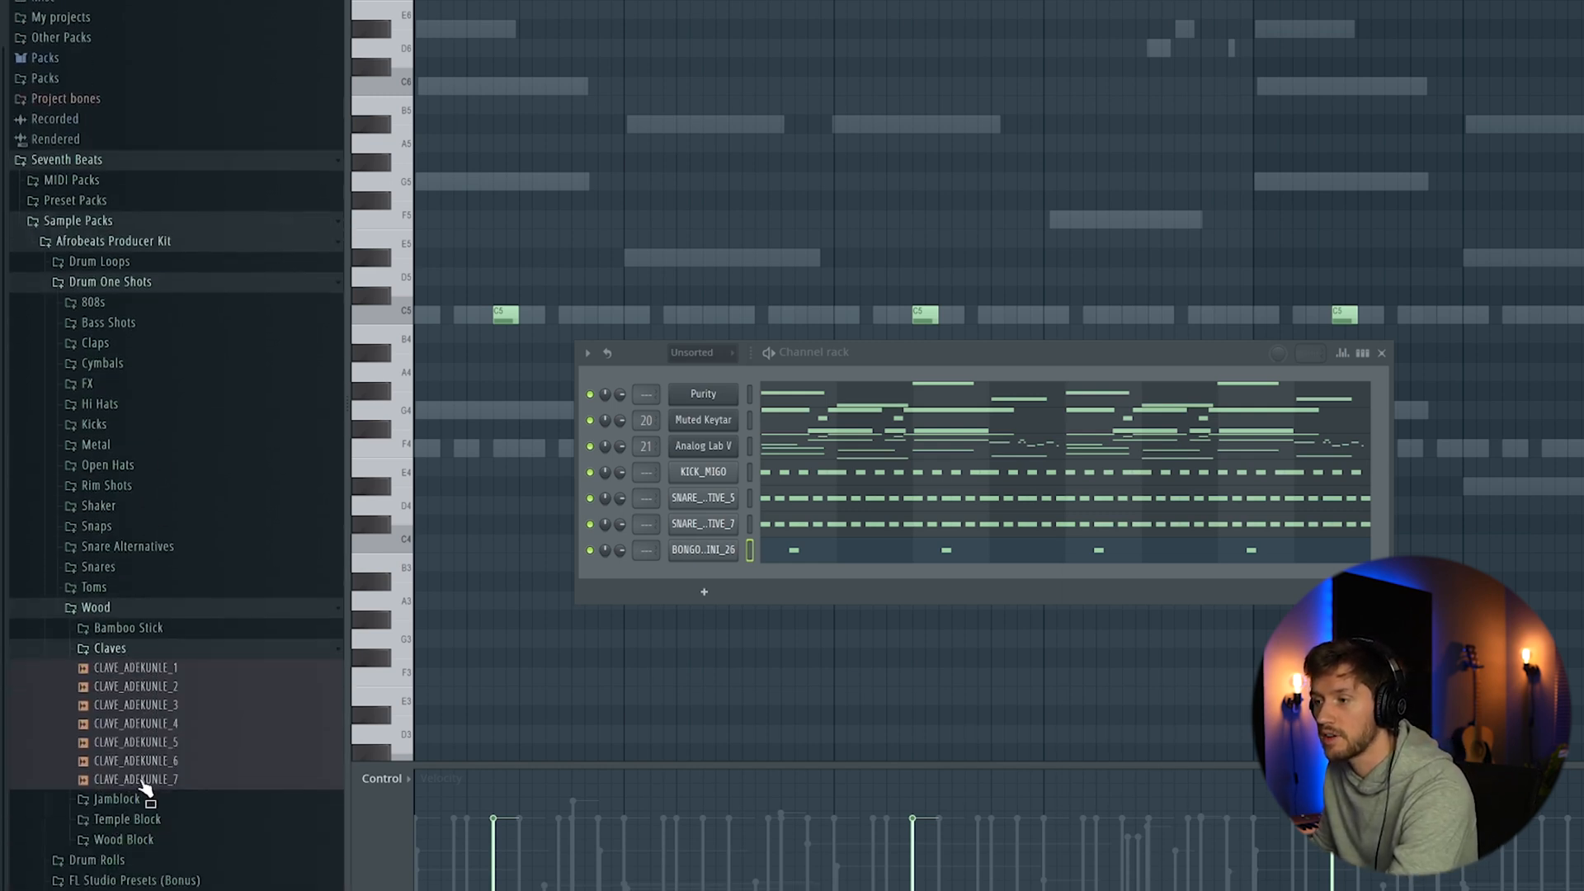
left_click_drag(163, 684, 627, 624)
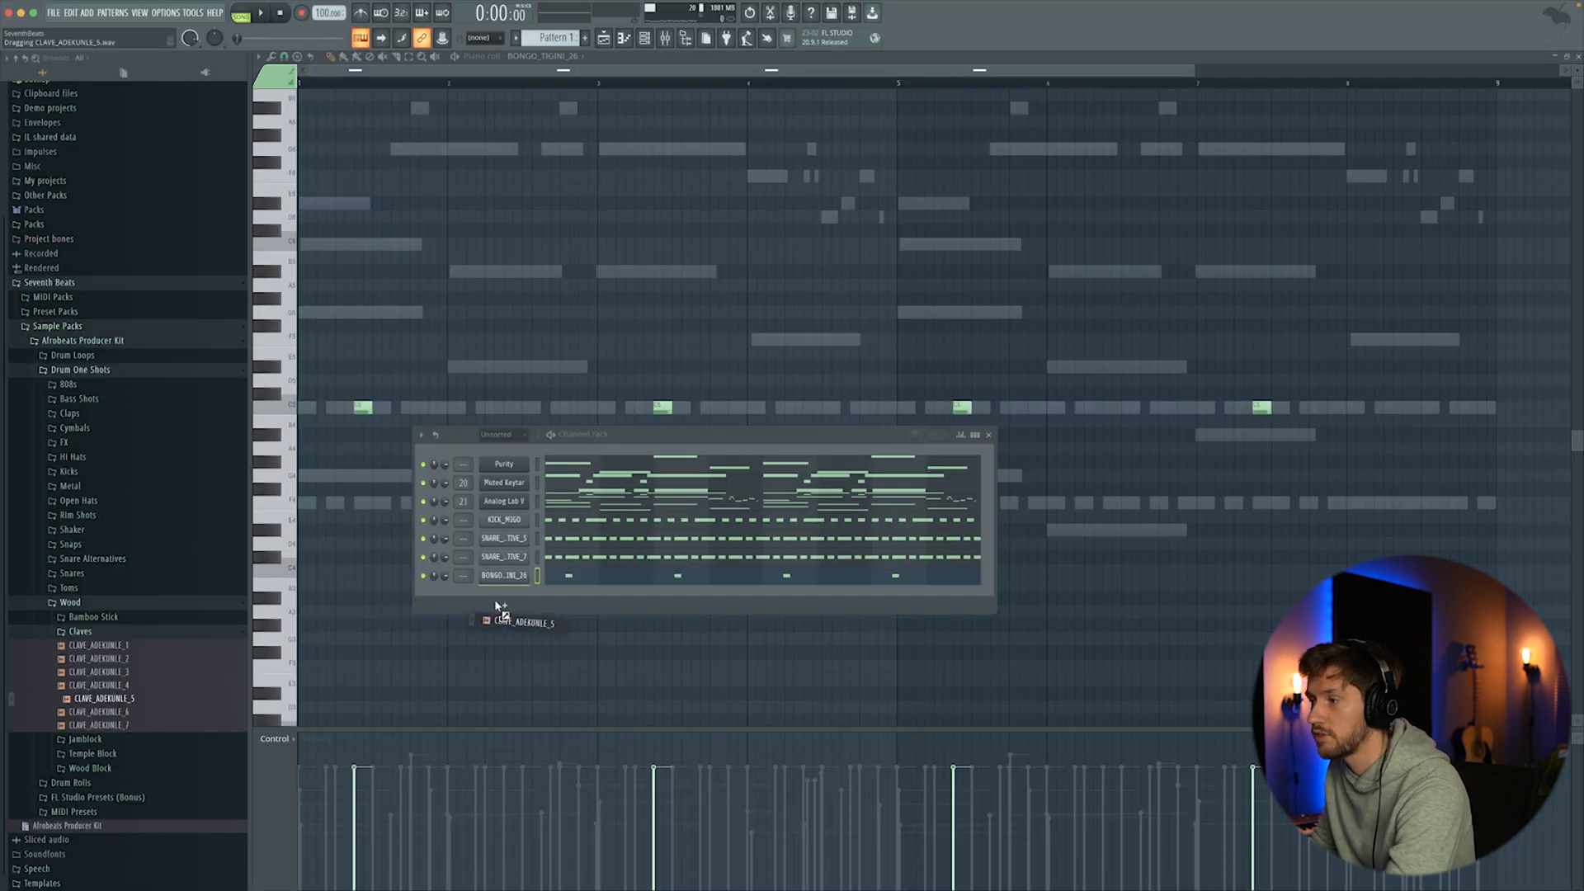
left_click_drag(496, 607, 498, 606)
Place two pairs of short C5 clave notes in the first bar, with the second note of each pair quieter
left_click(586, 594)
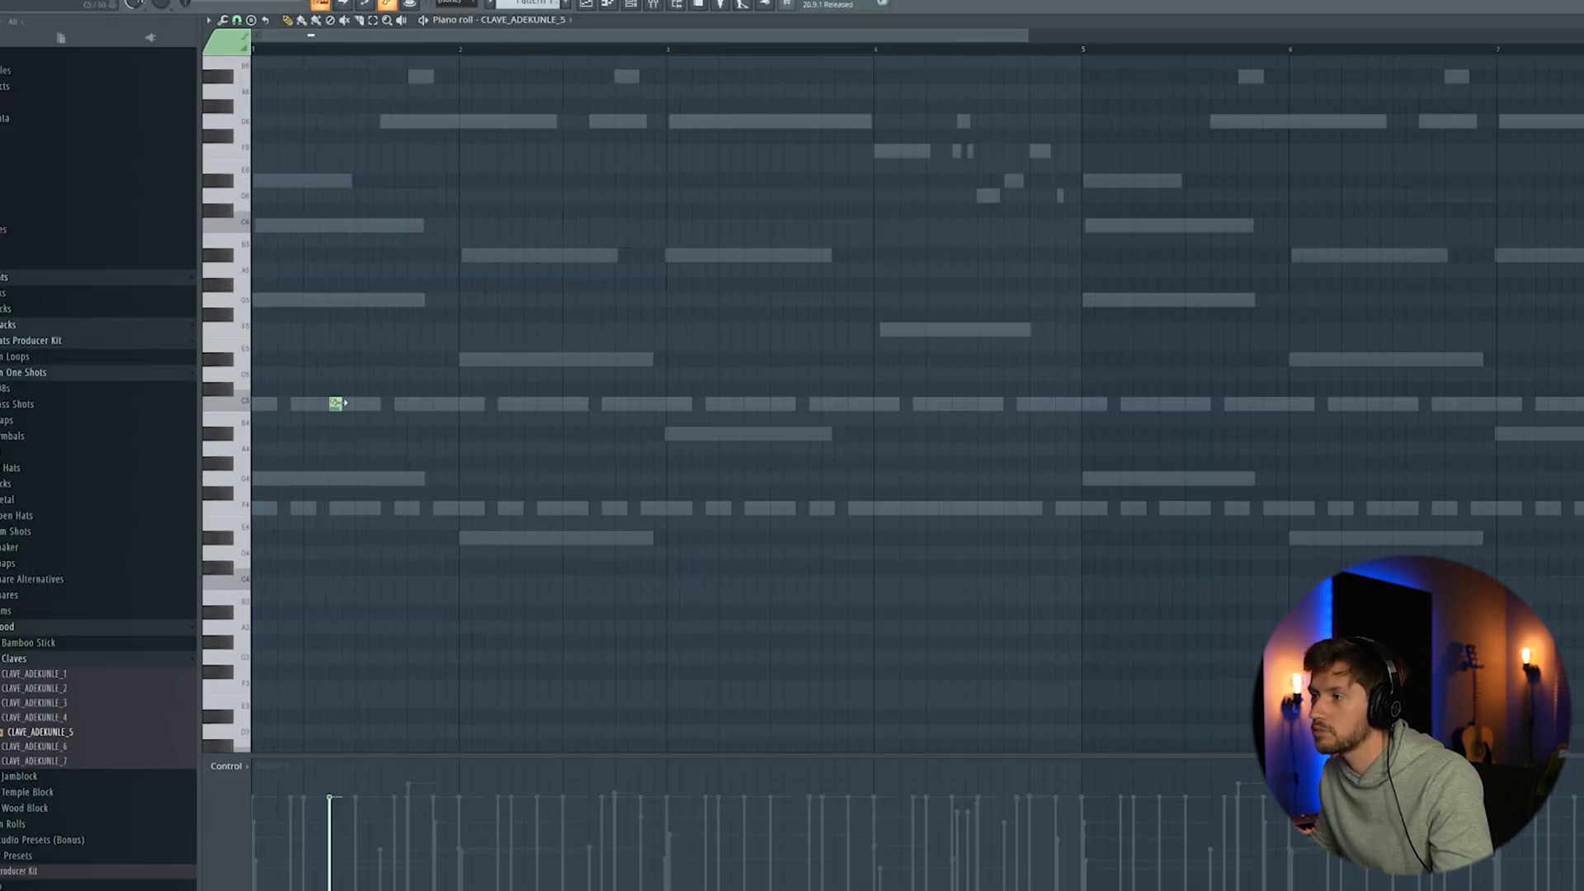
key("space")
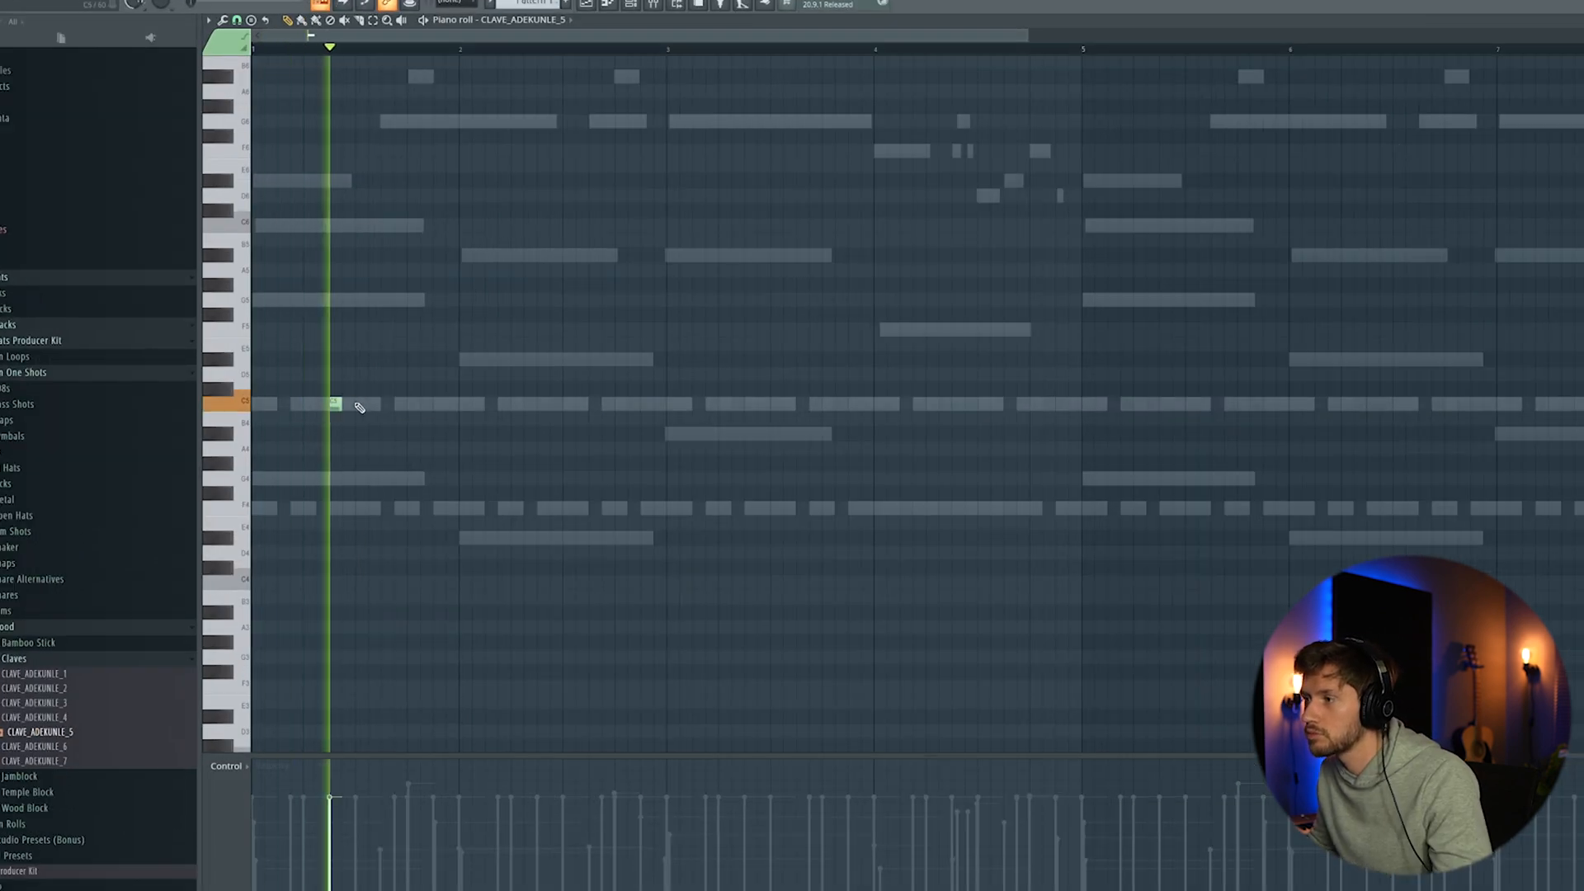
left_click(434, 403)
left_click(450, 406)
key("space")
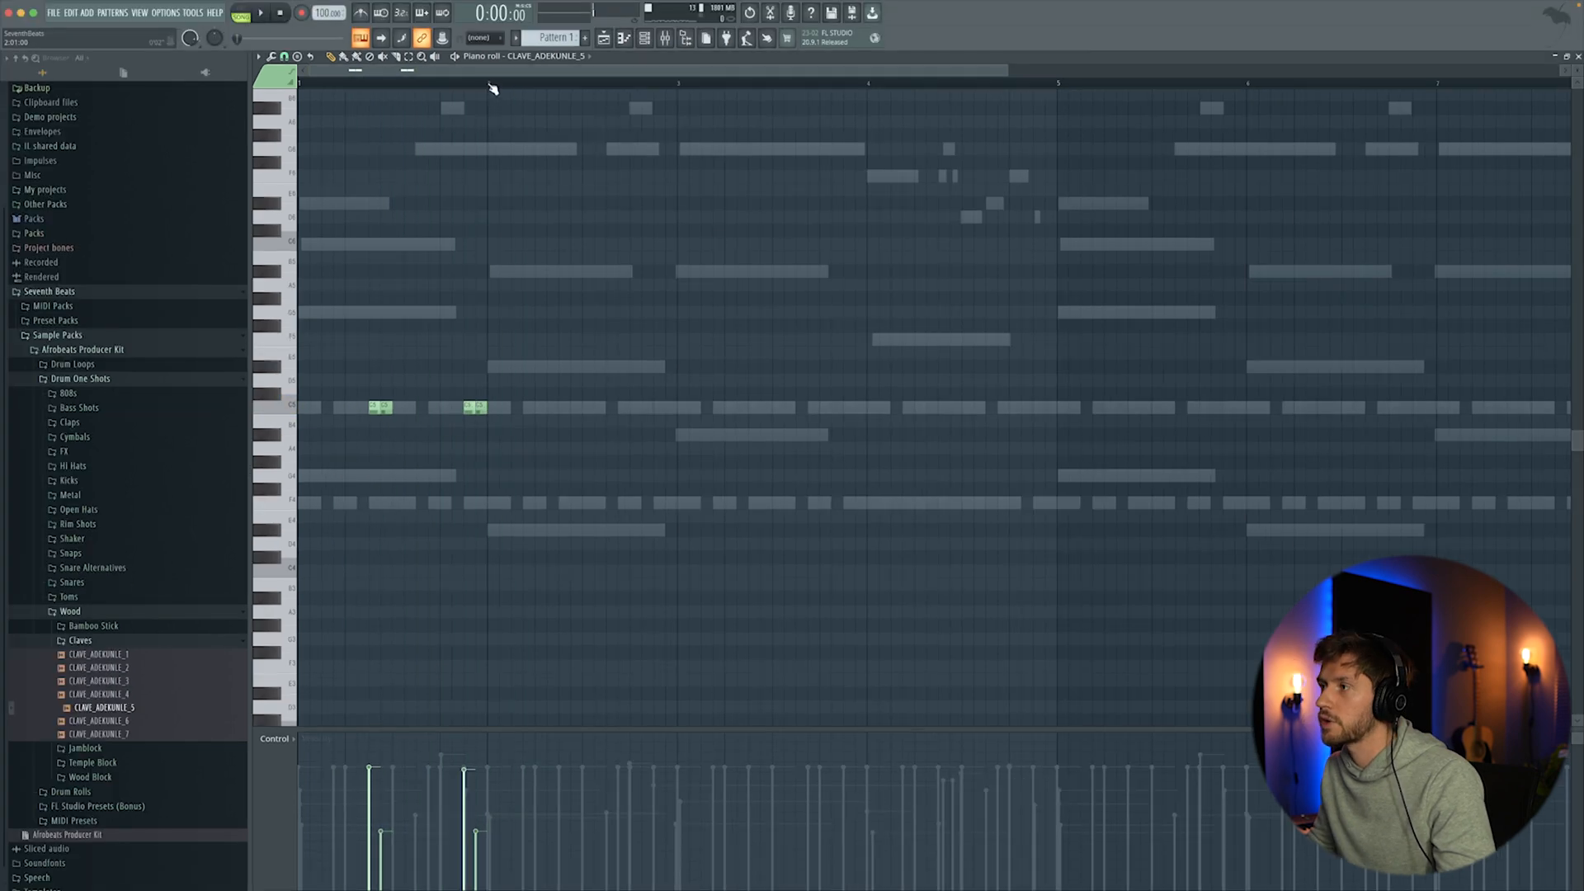
Select the first bar's clave notes and duplicate them through the following bars, playing the pattern
left_click_drag(495, 86, 1, 92)
key("ctrl+b")
key("ctrl+b")
key("ctrl+b")
key("ctrl+d")
key("space")
Duplicate the clave notes into the last four bars, shift the copies to keep the half-bar spacing, and clear the selection
left_click_drag(1004, 71, 1178, 71)
left_click_drag(274, 386, 283, 430)
key("ctrl+b")
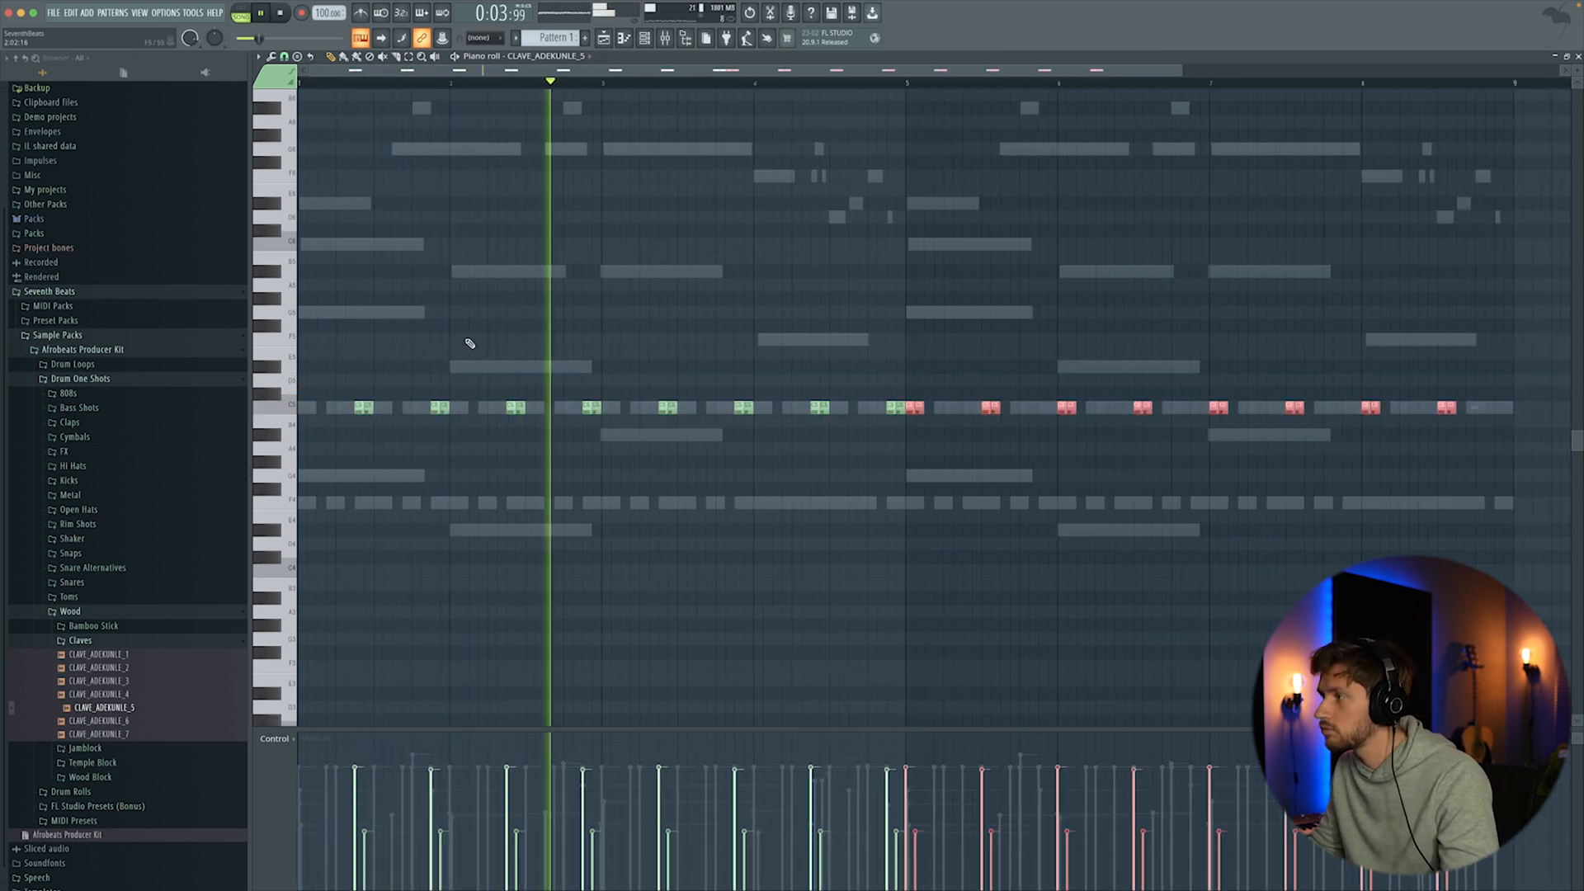
left_click_drag(911, 410, 972, 412)
left_click(964, 323, "ctrl")
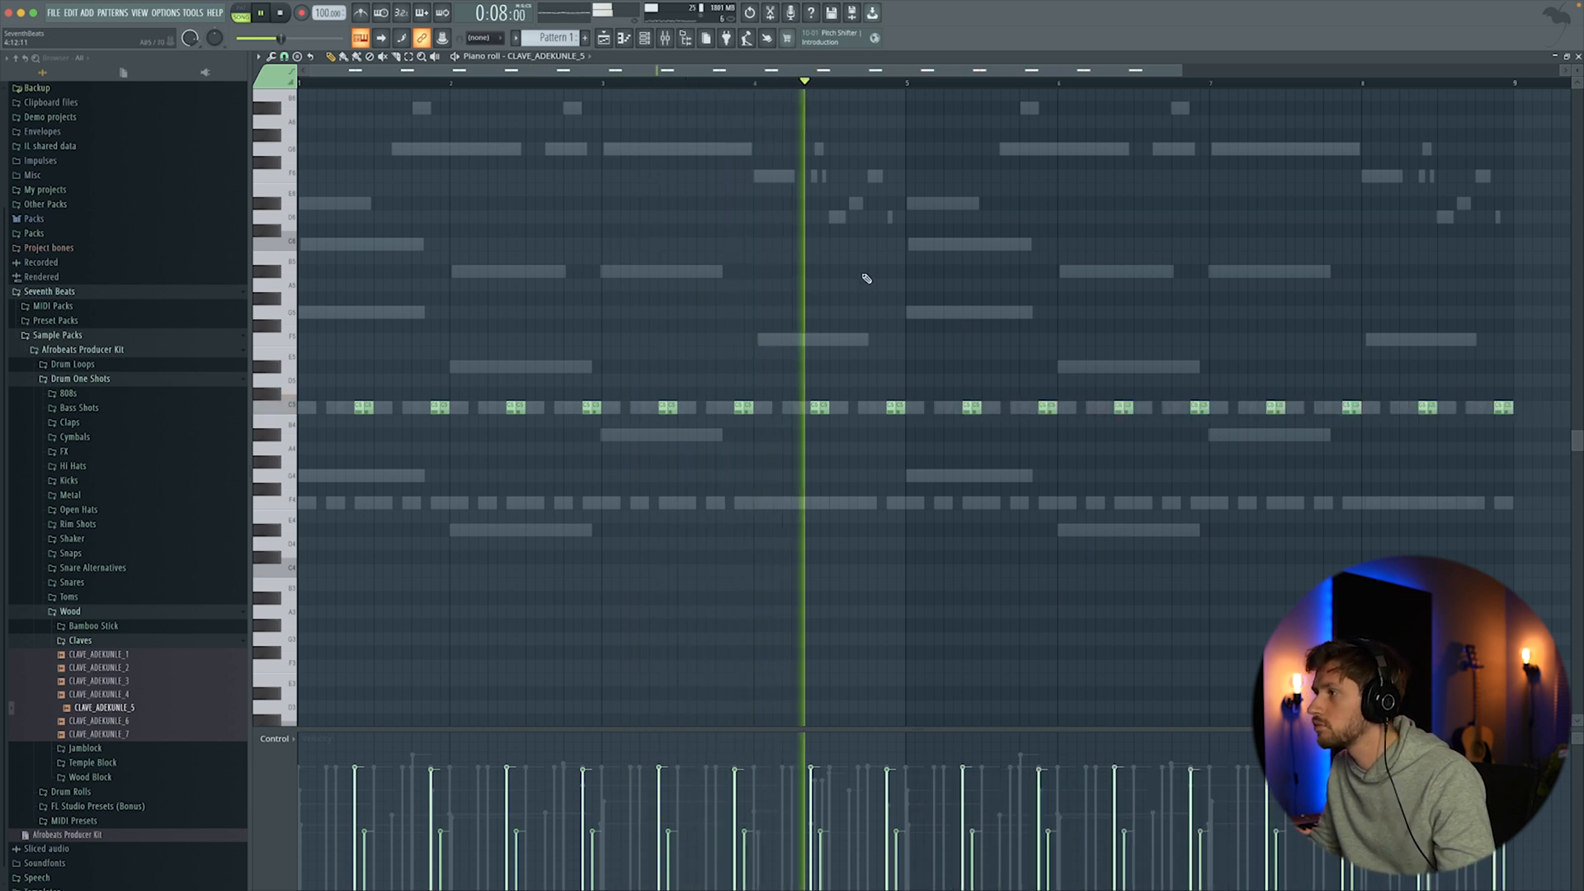
Show the Purity notes in the piano roll and listen to the whole pattern
left_click(647, 44)
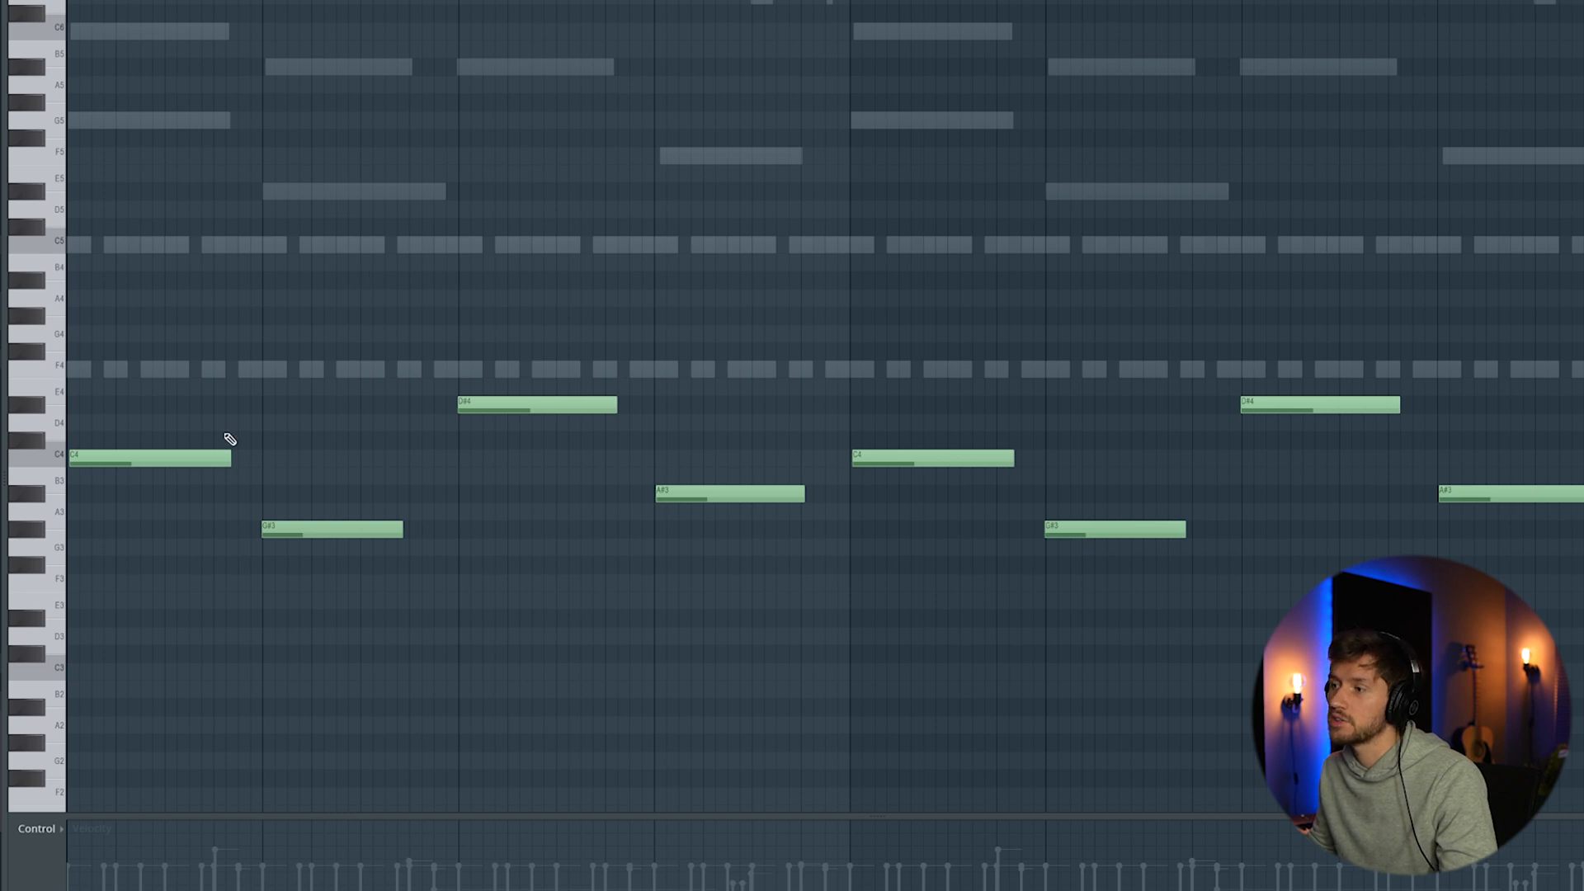
key("space")
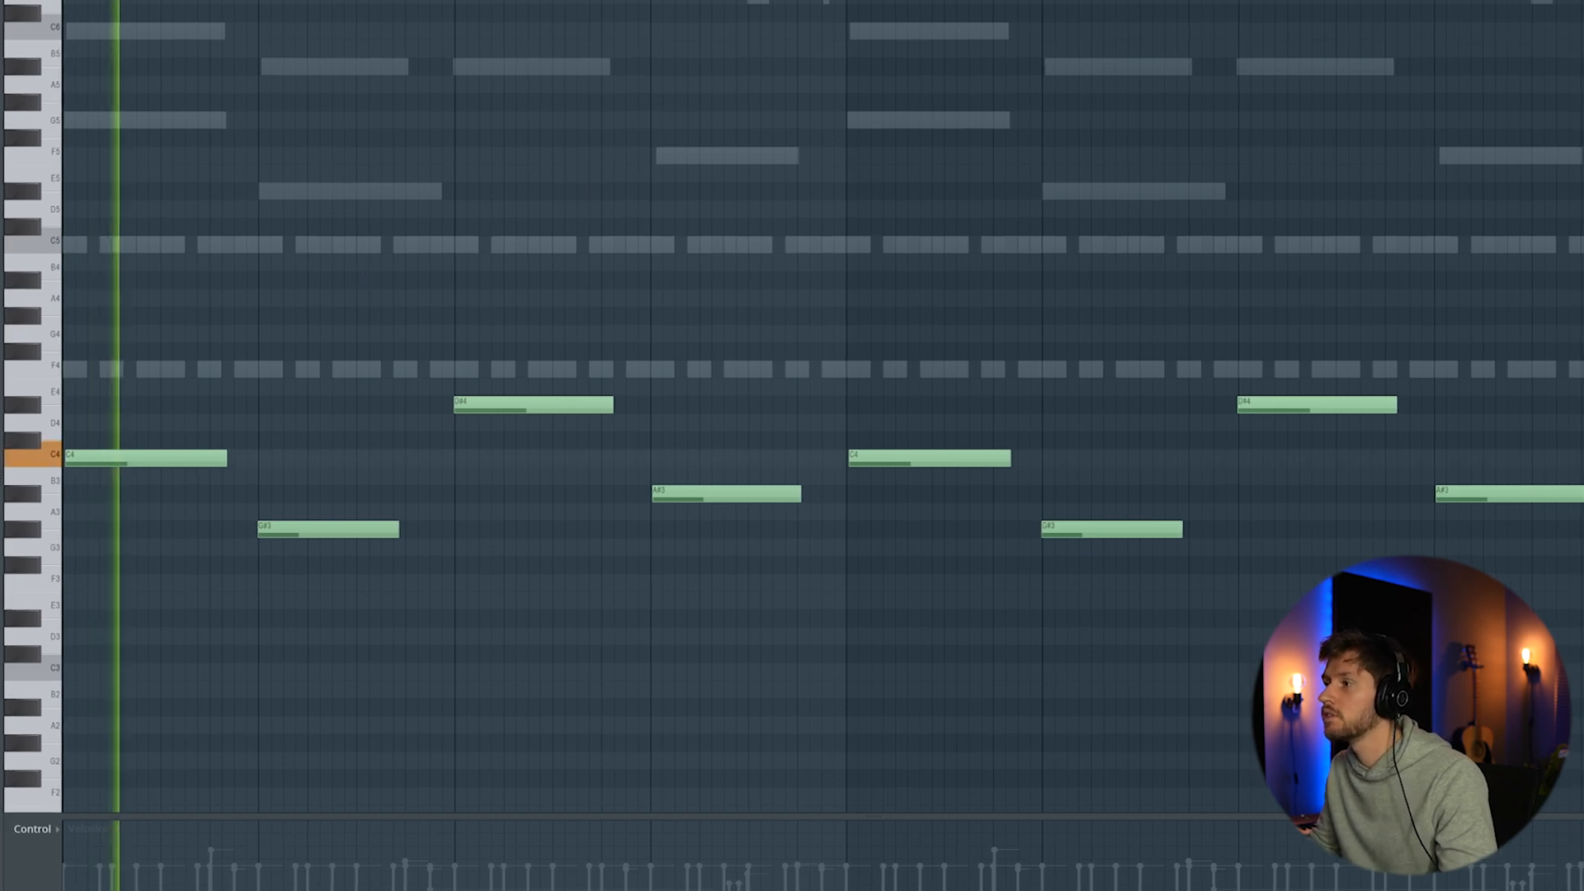
Add the IMPACT_WINDOW sample from the FX Impacts folder as a new channel with one C5 note at the start of bar 1
key("F6")
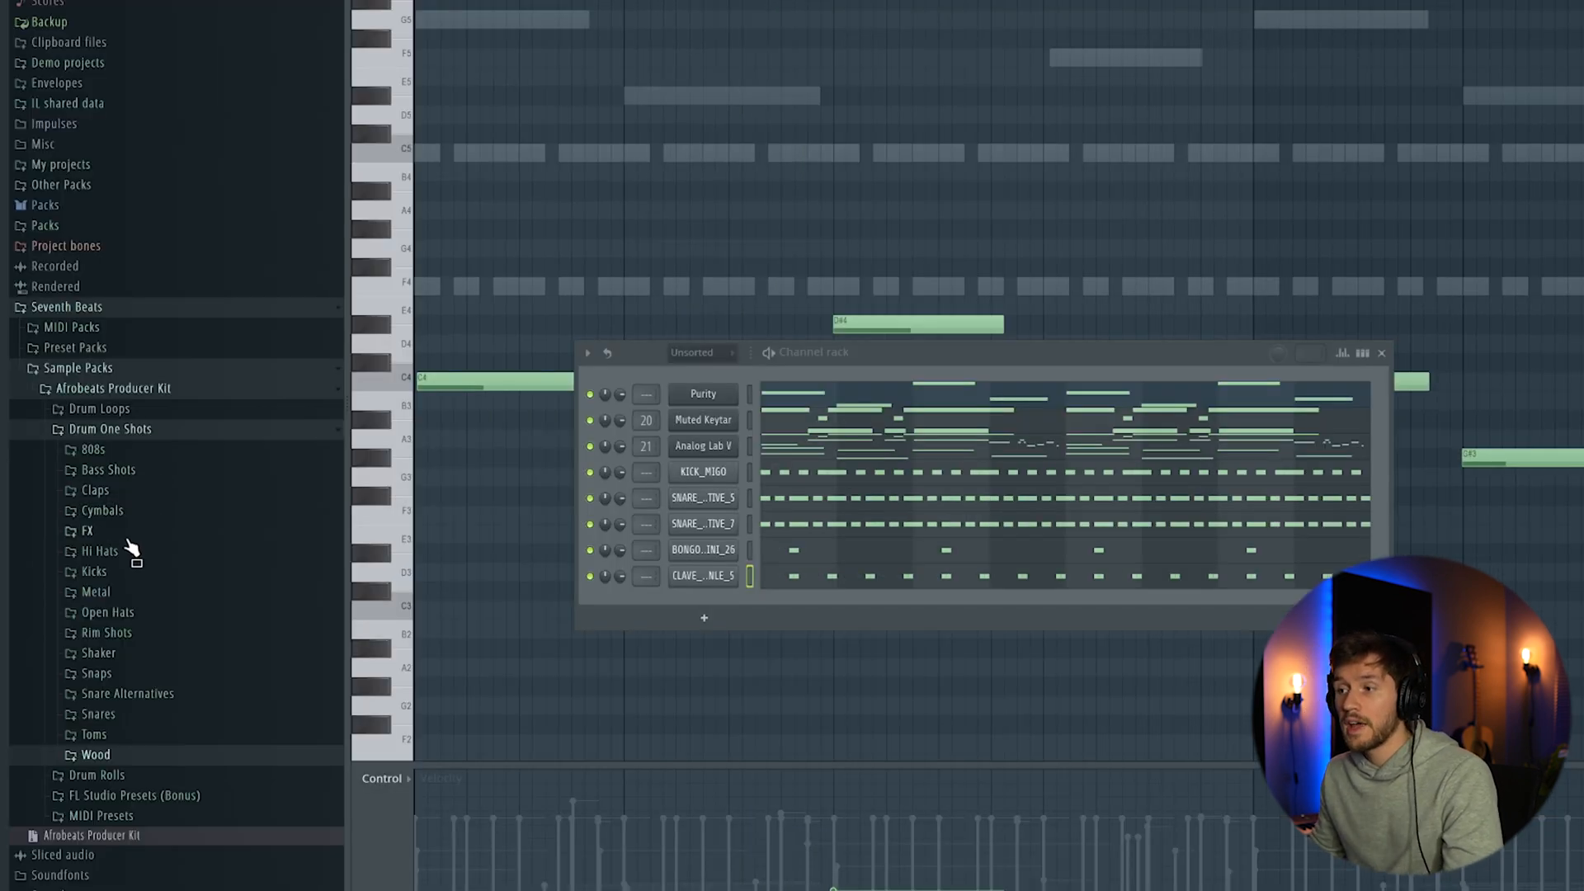
left_click(128, 536)
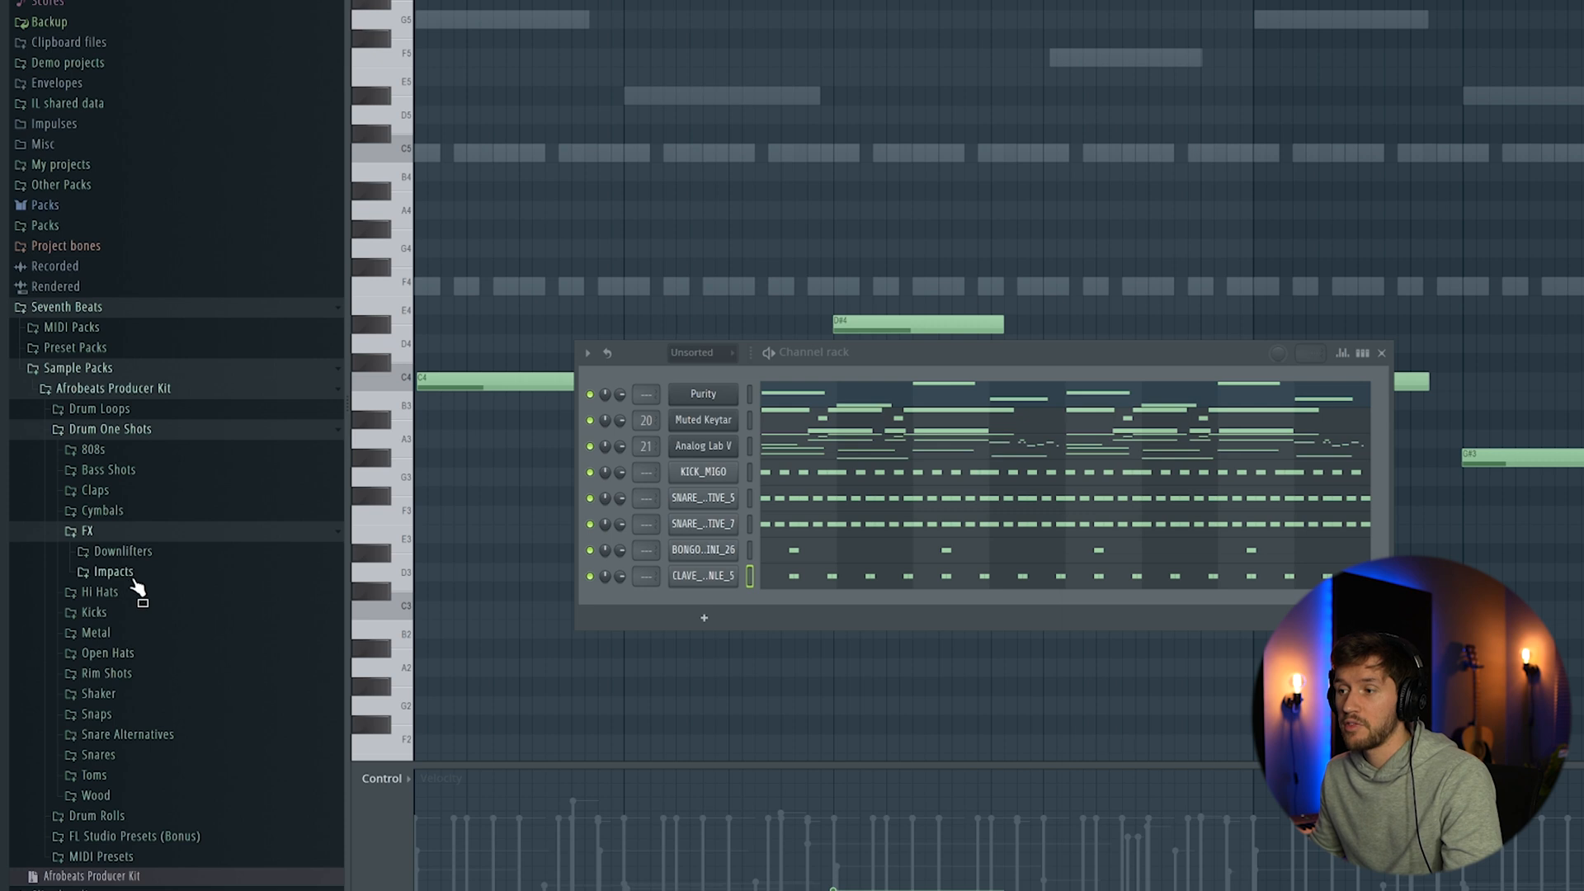
left_click(134, 577)
left_click(157, 779)
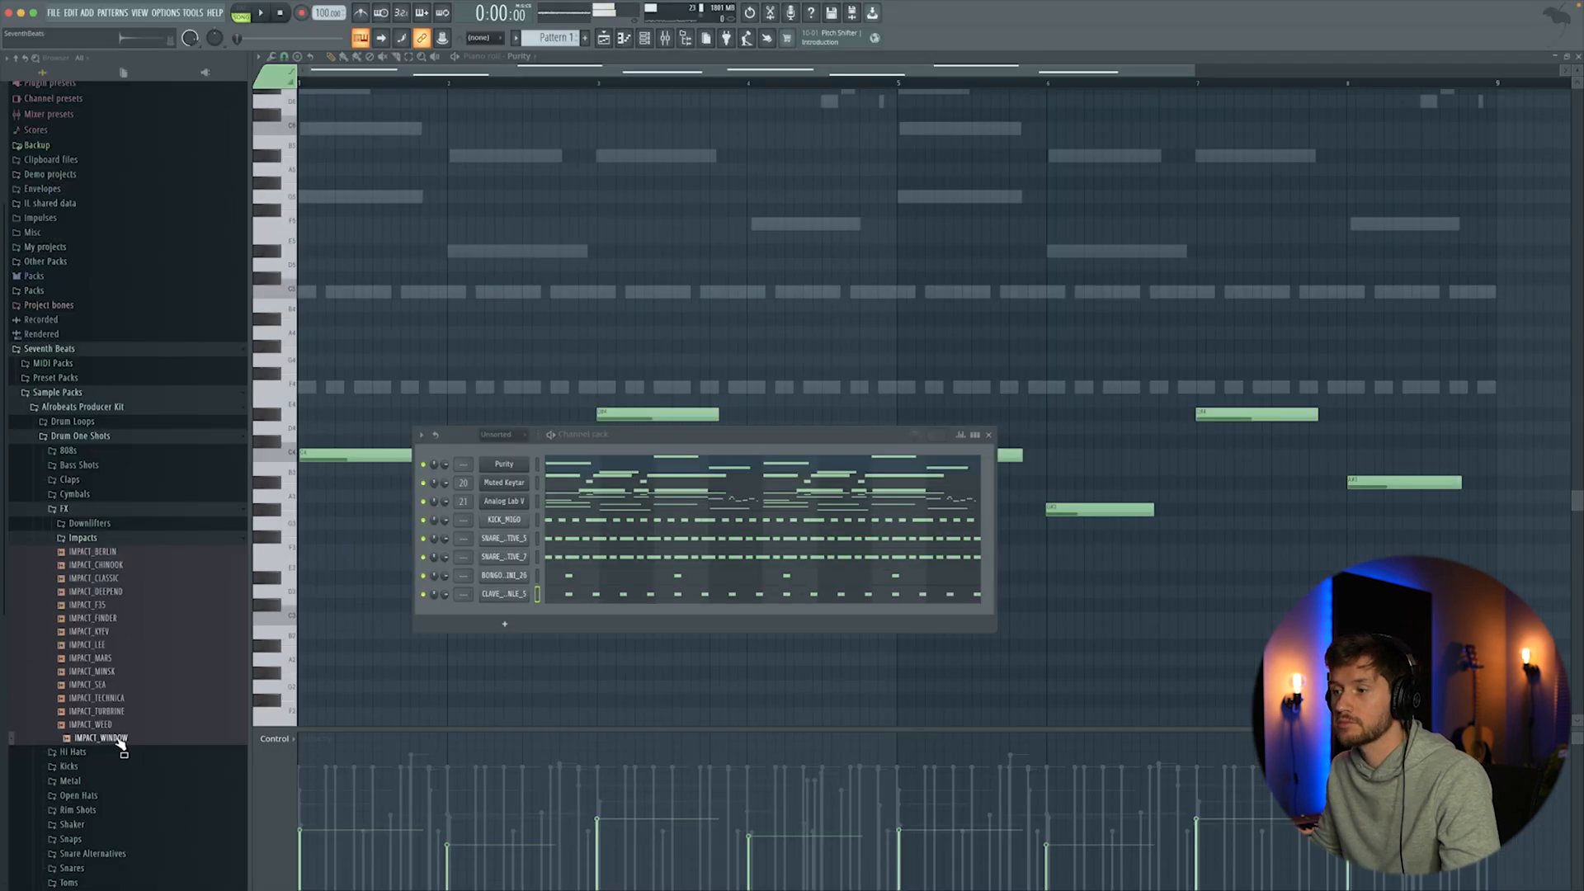
left_click_drag(502, 625, 499, 620)
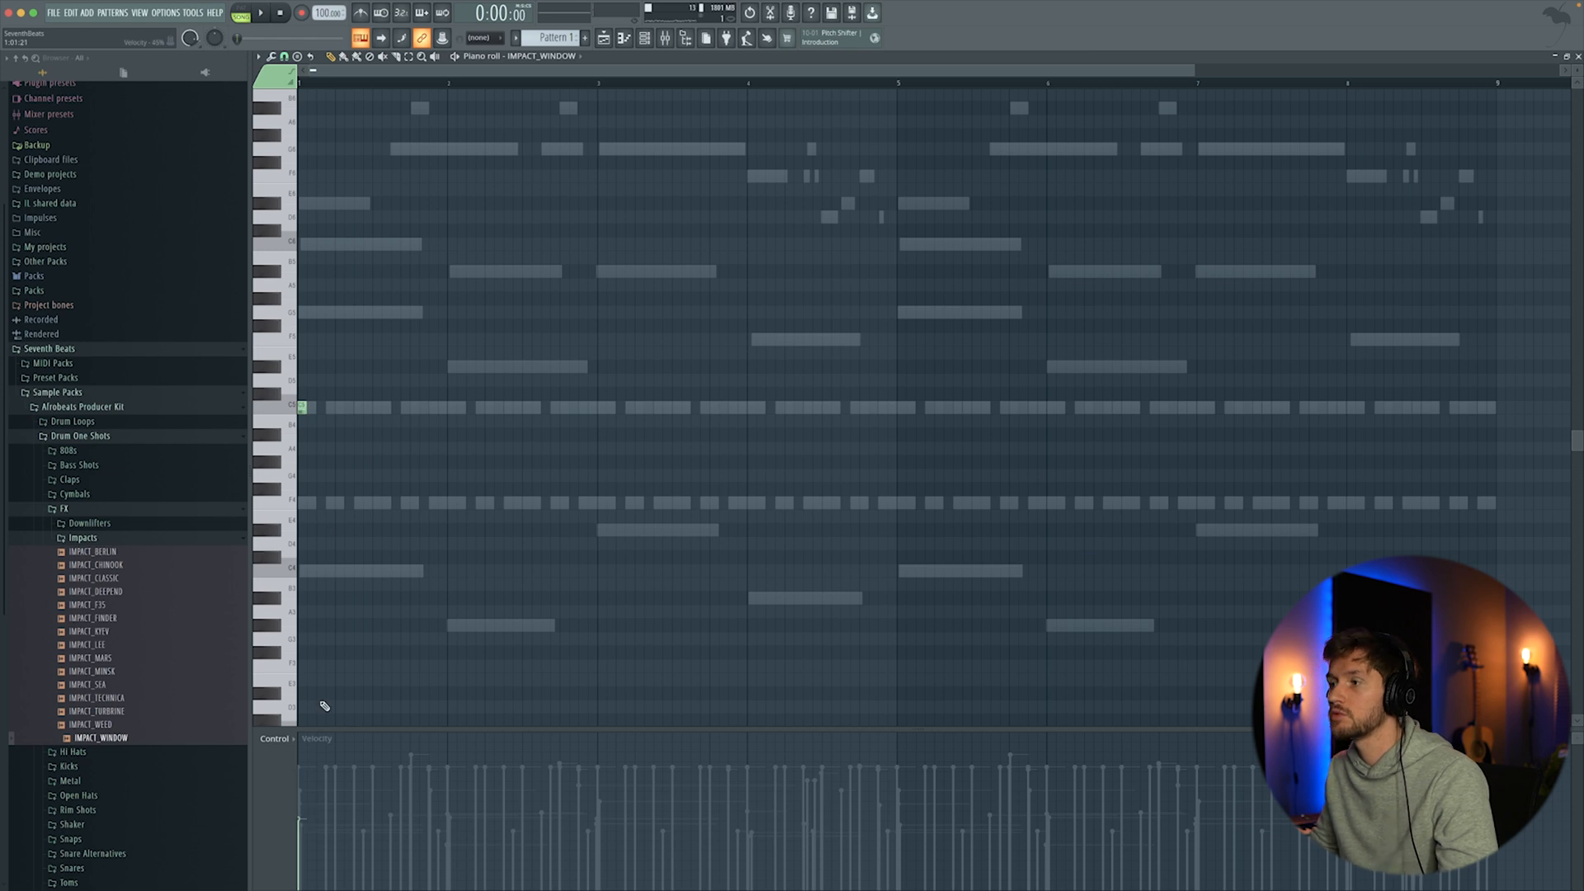
key("space")
key("space")
Collapse the FX folders and add the SNARE_GREEN sample from the Snares folder as a new channel in the channel rack
key("F6")
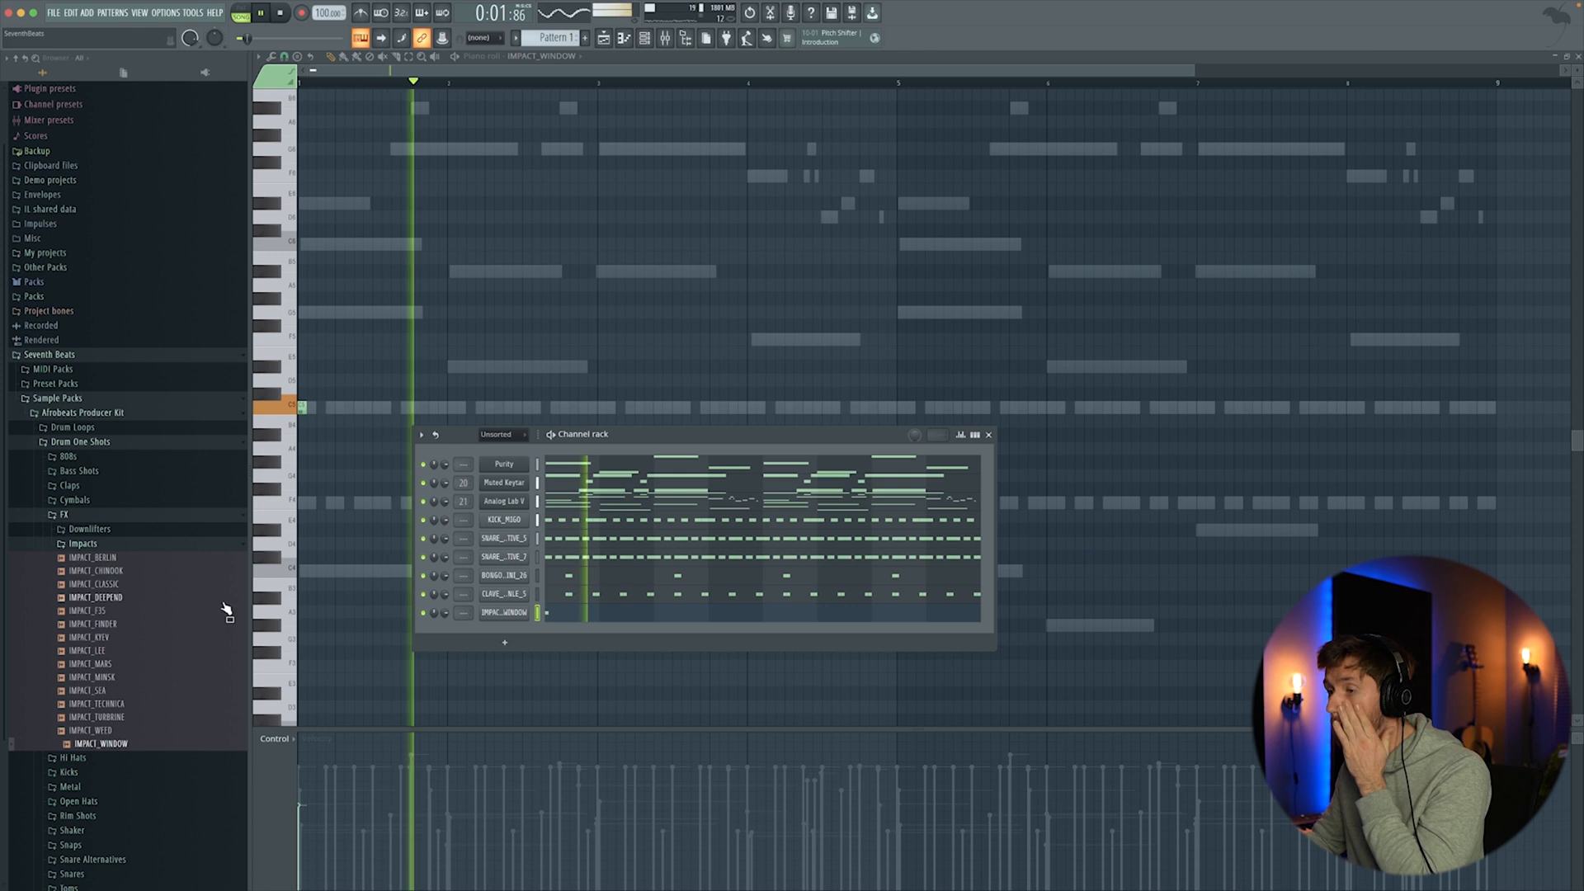
left_click(89, 545)
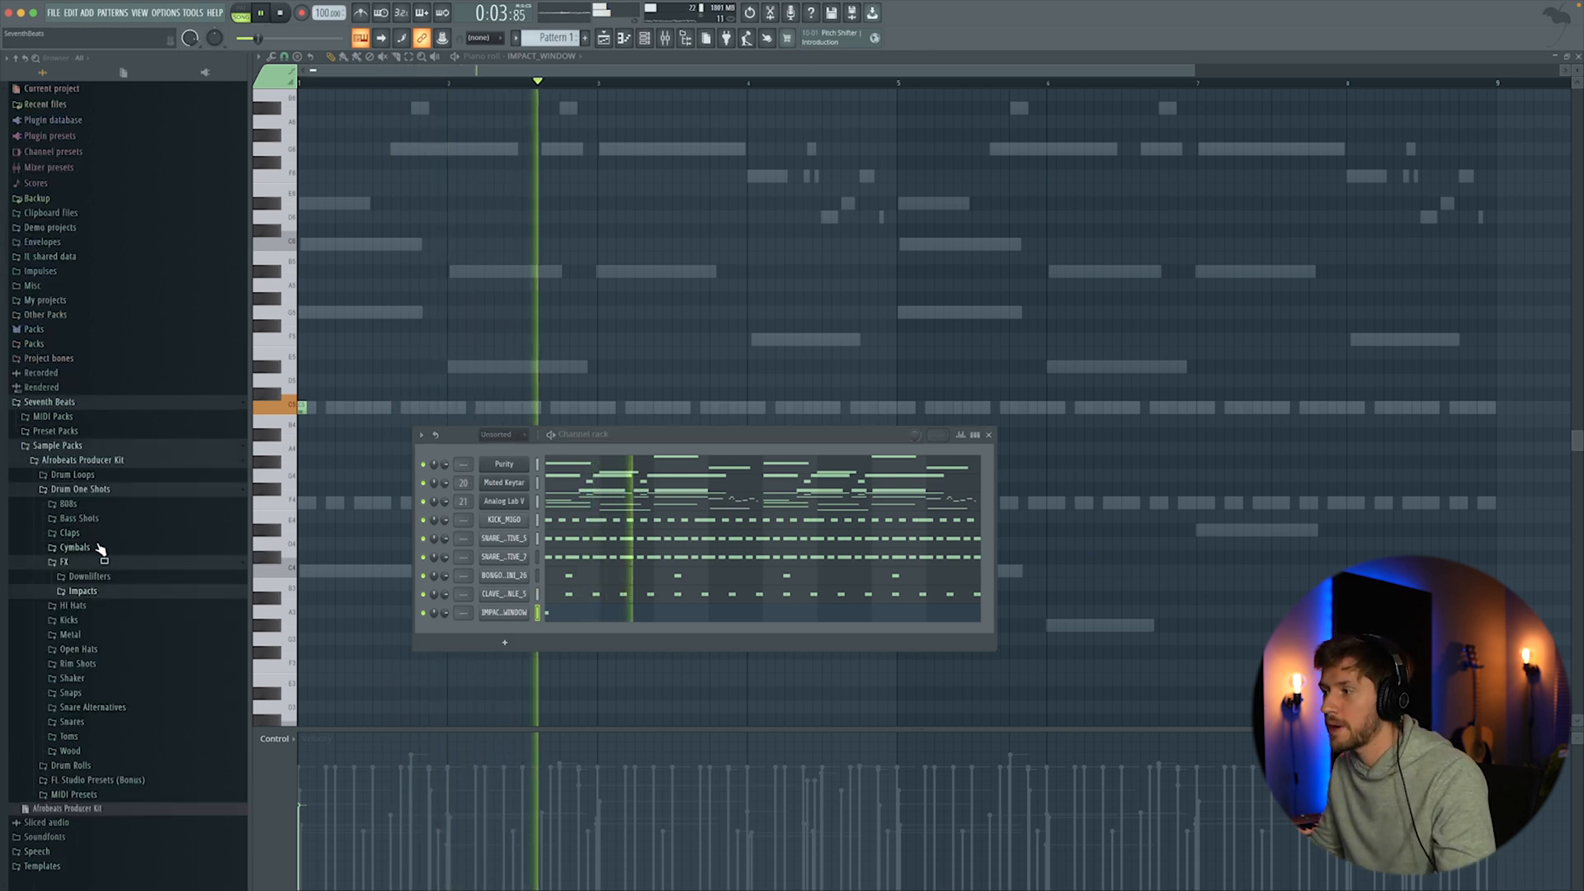
key("space")
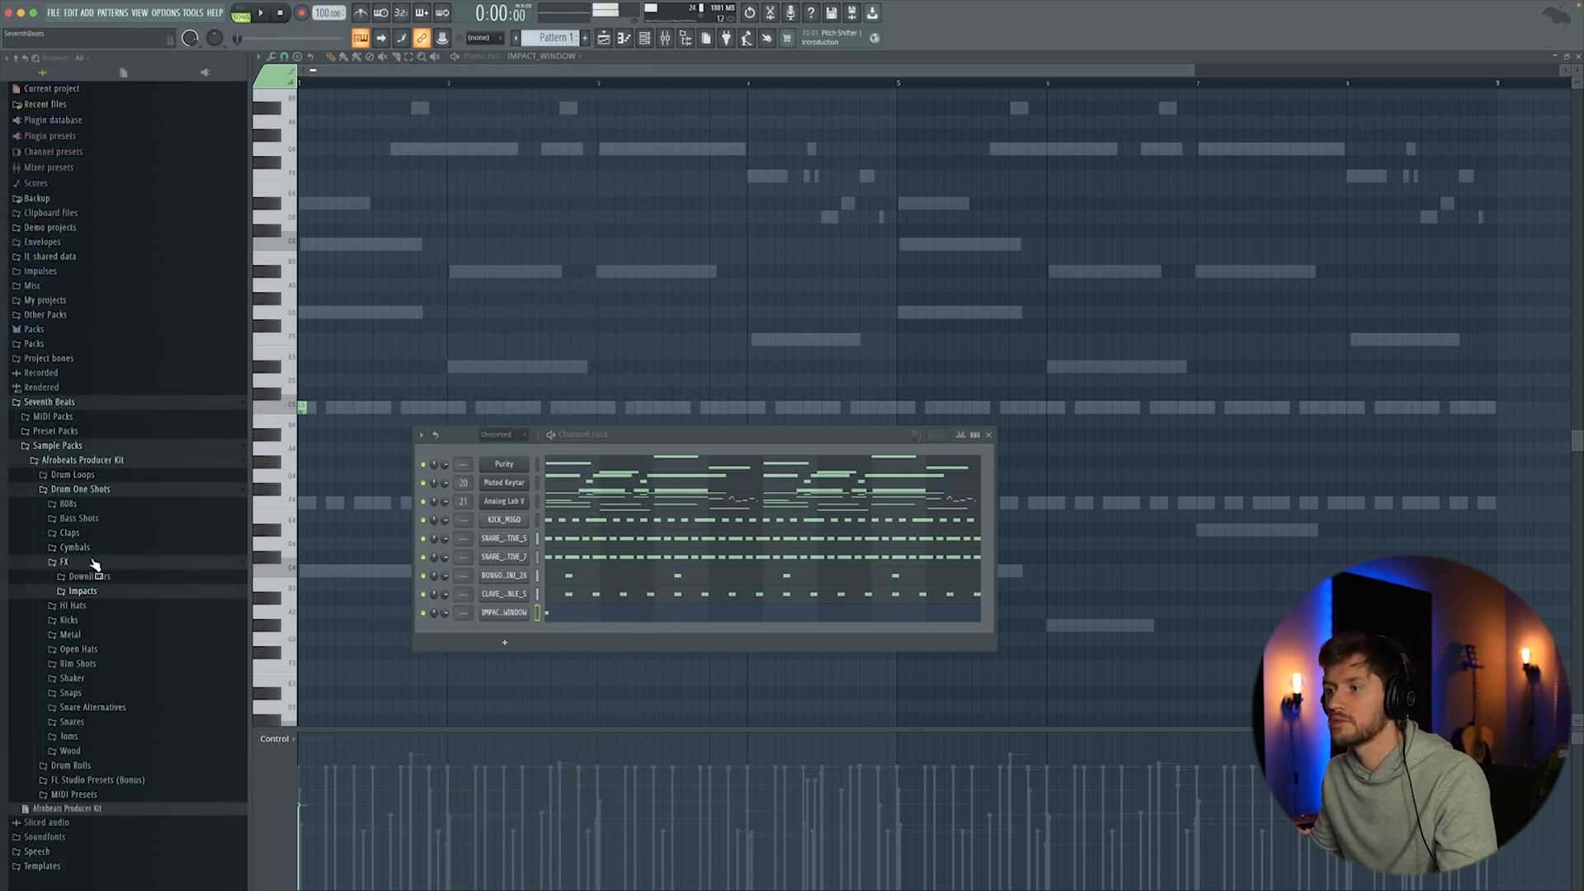
left_click(93, 561)
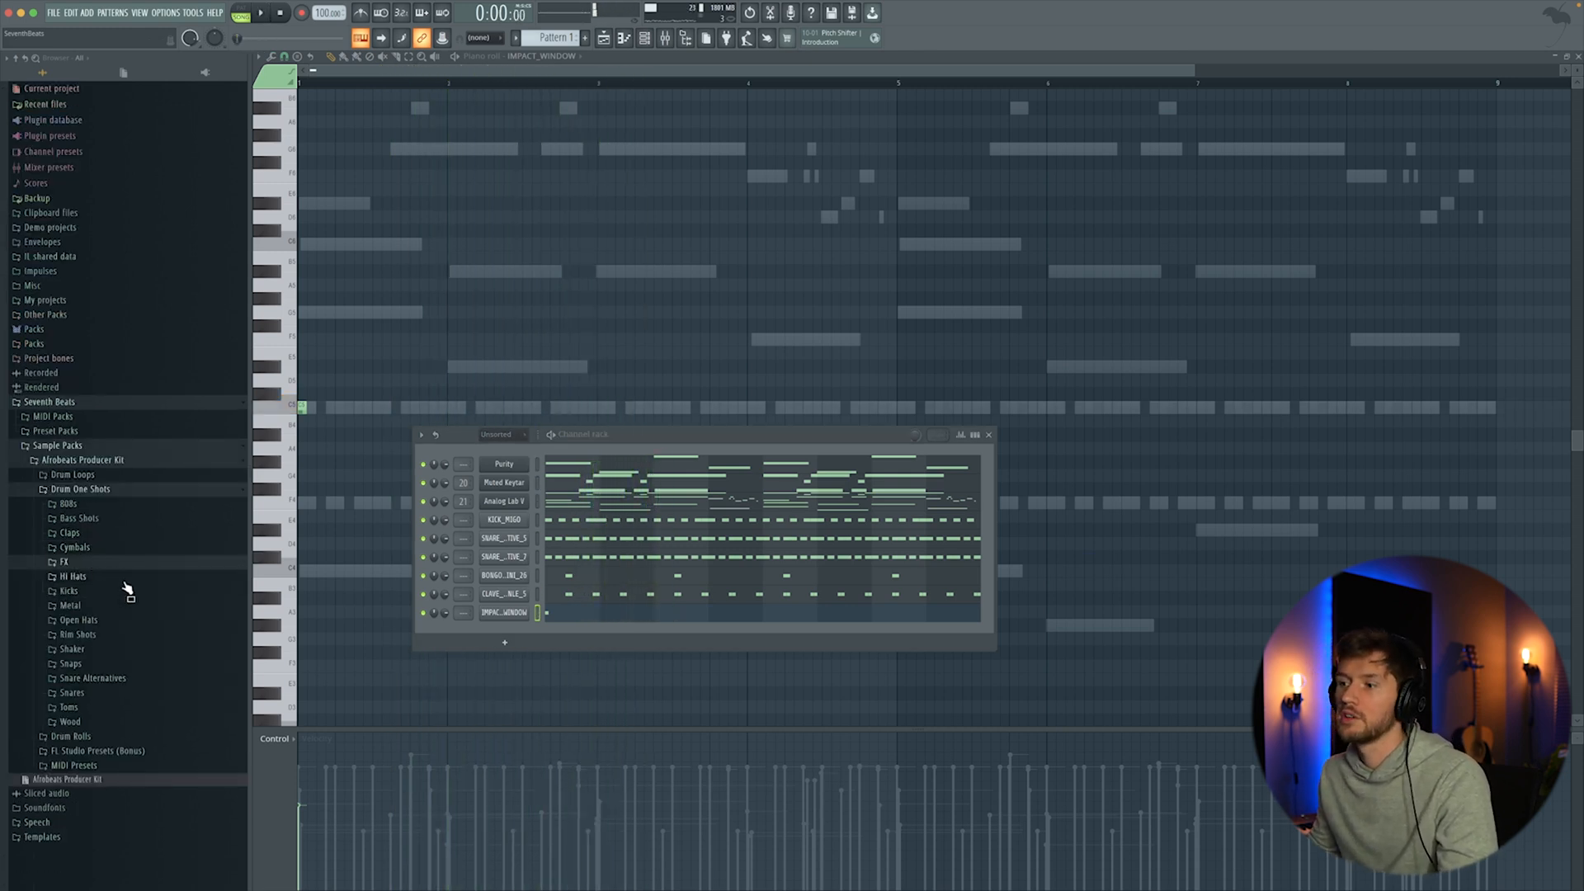
left_click(94, 695)
left_click(85, 673)
left_click_drag(560, 637, 569, 640)
Program a C5 SNARE_GREEN fill in bar 8, with a fast roll of rising velocity followed by four hits, and play it
key("F6")
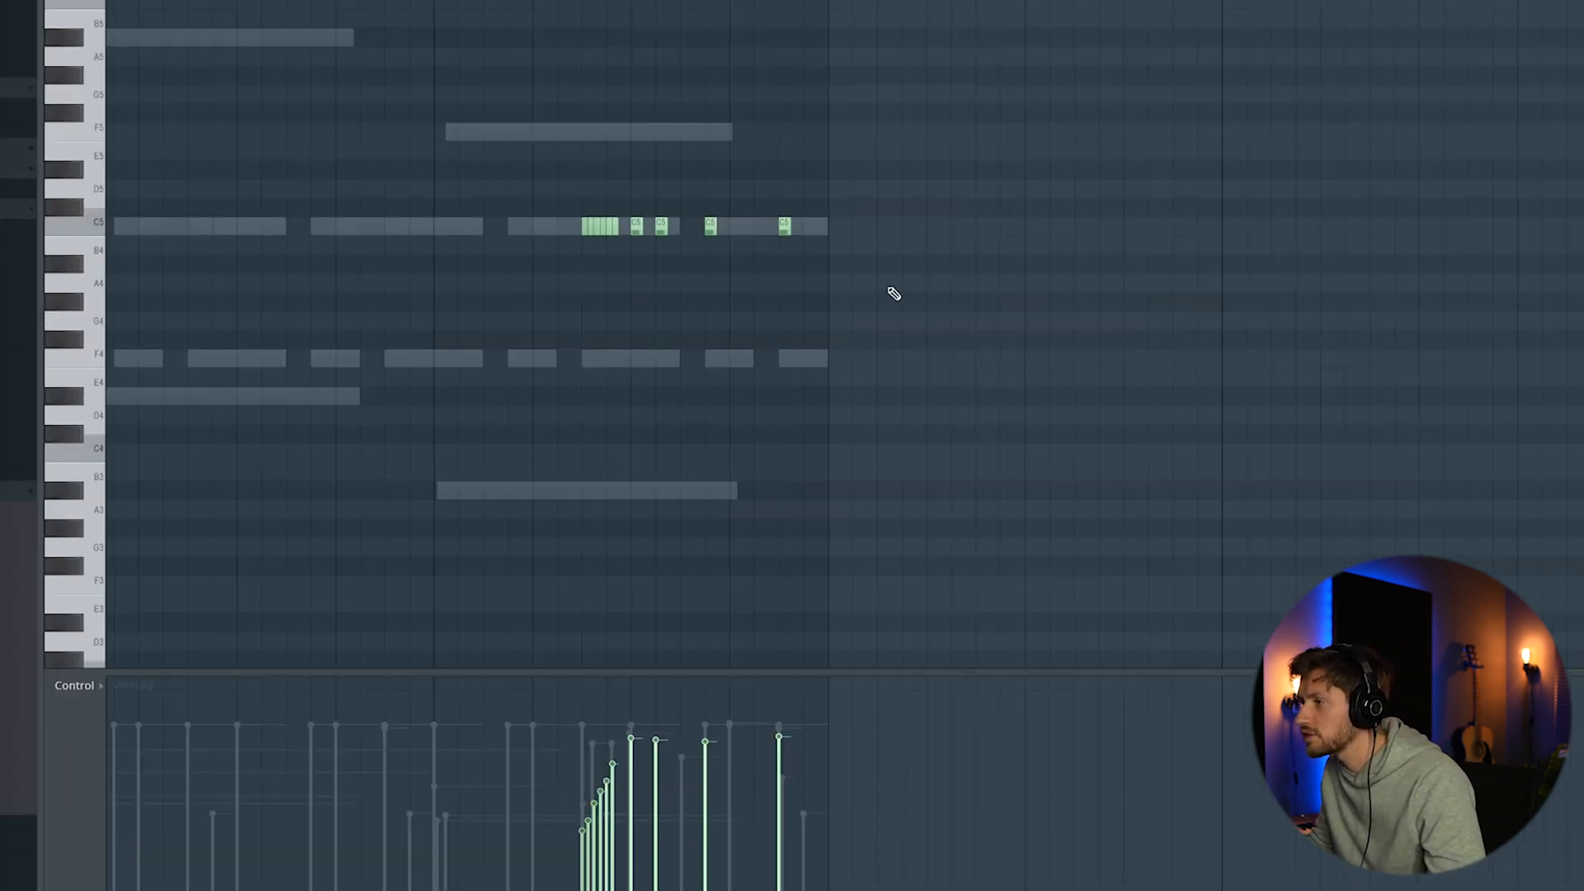
key("space")
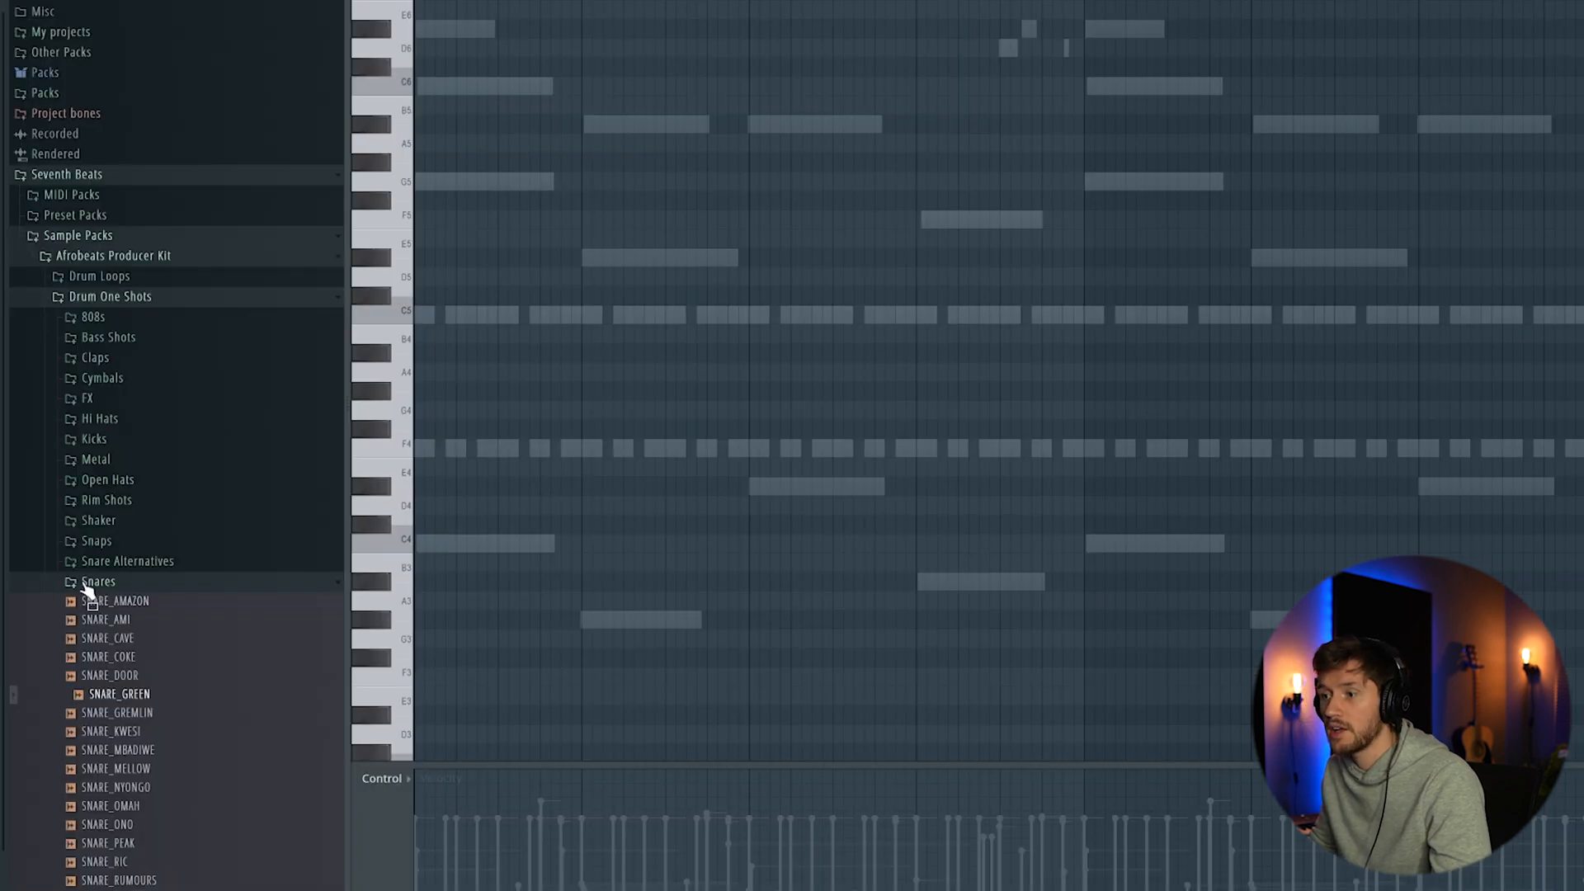
Add the TOM_LOW_PROCESSED_4 sample from the processed low Toms as a new channel with one C5 note at the end of bar 8
left_click(85, 583)
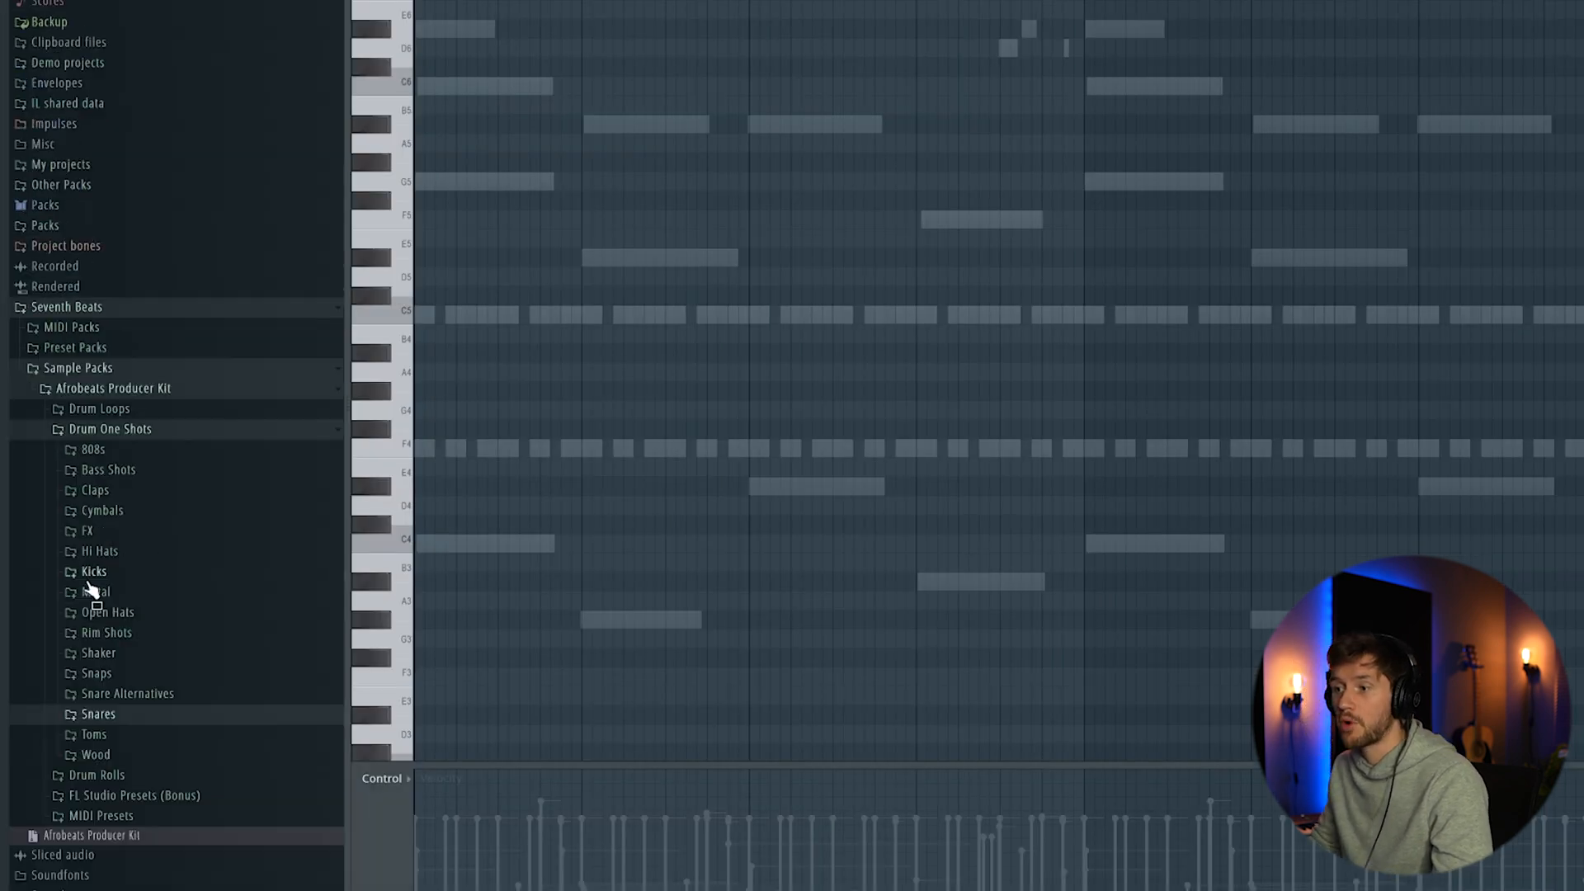
left_click(124, 741)
left_click(147, 775)
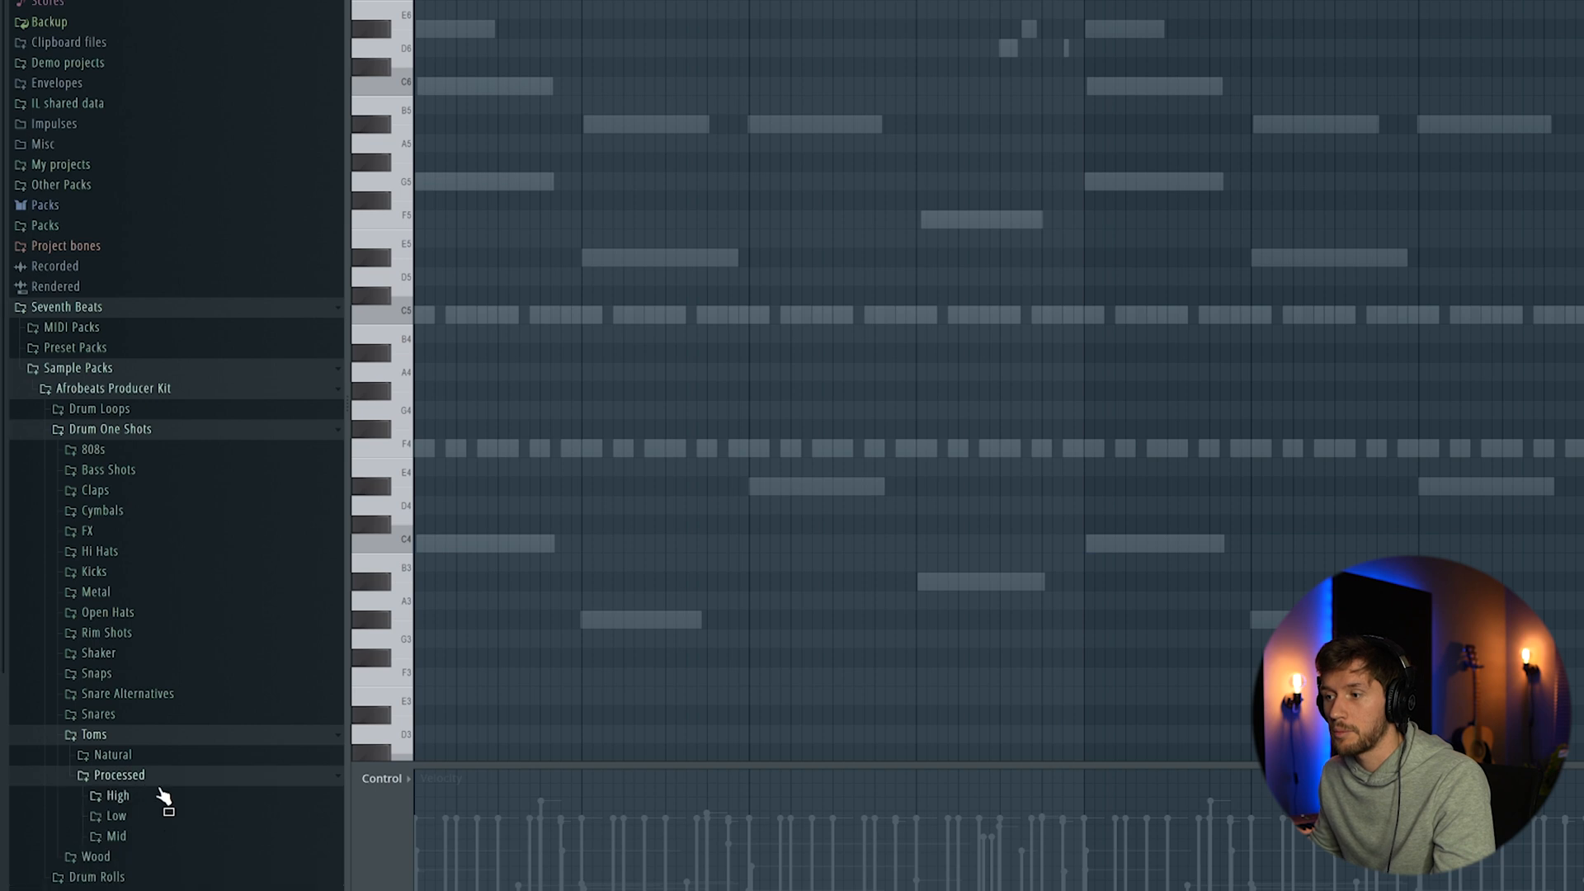
left_click(130, 780)
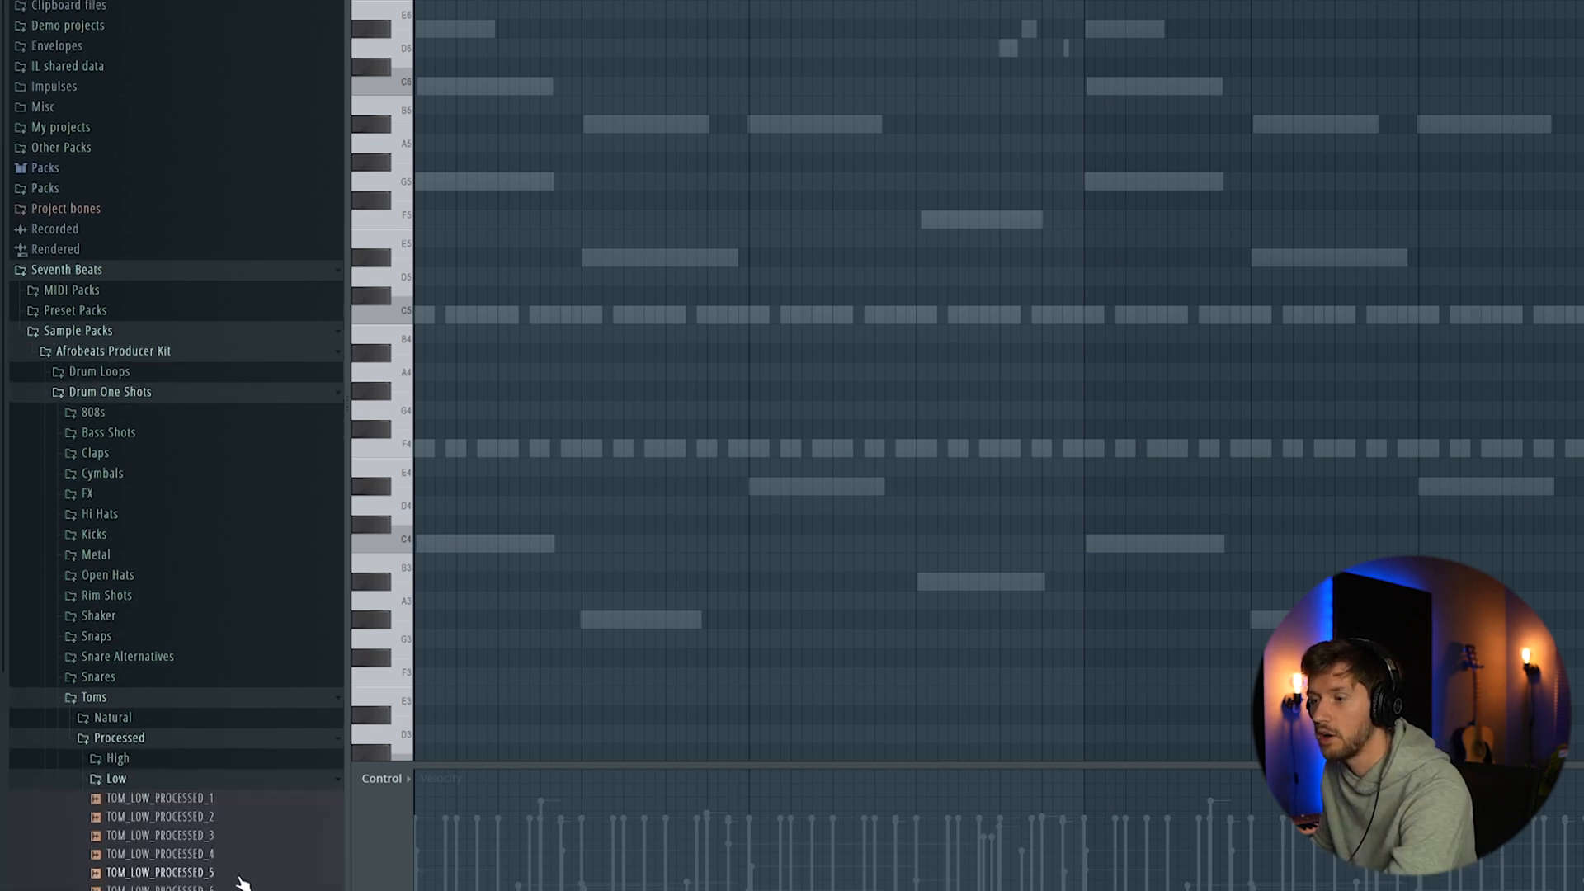
key("F6")
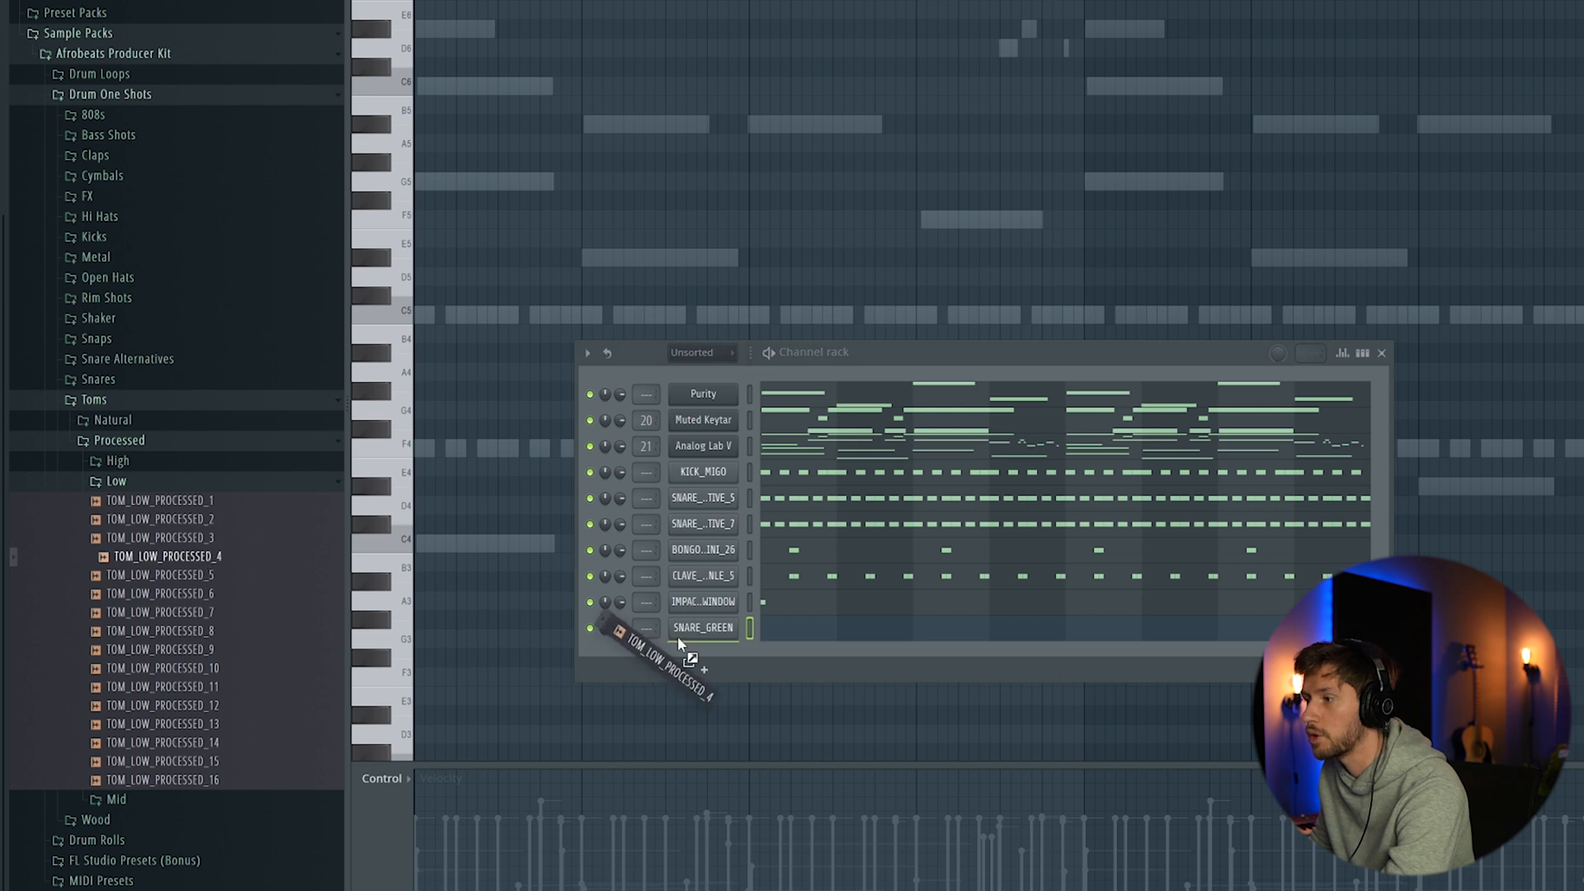
left_click_drag(676, 636, 796, 652)
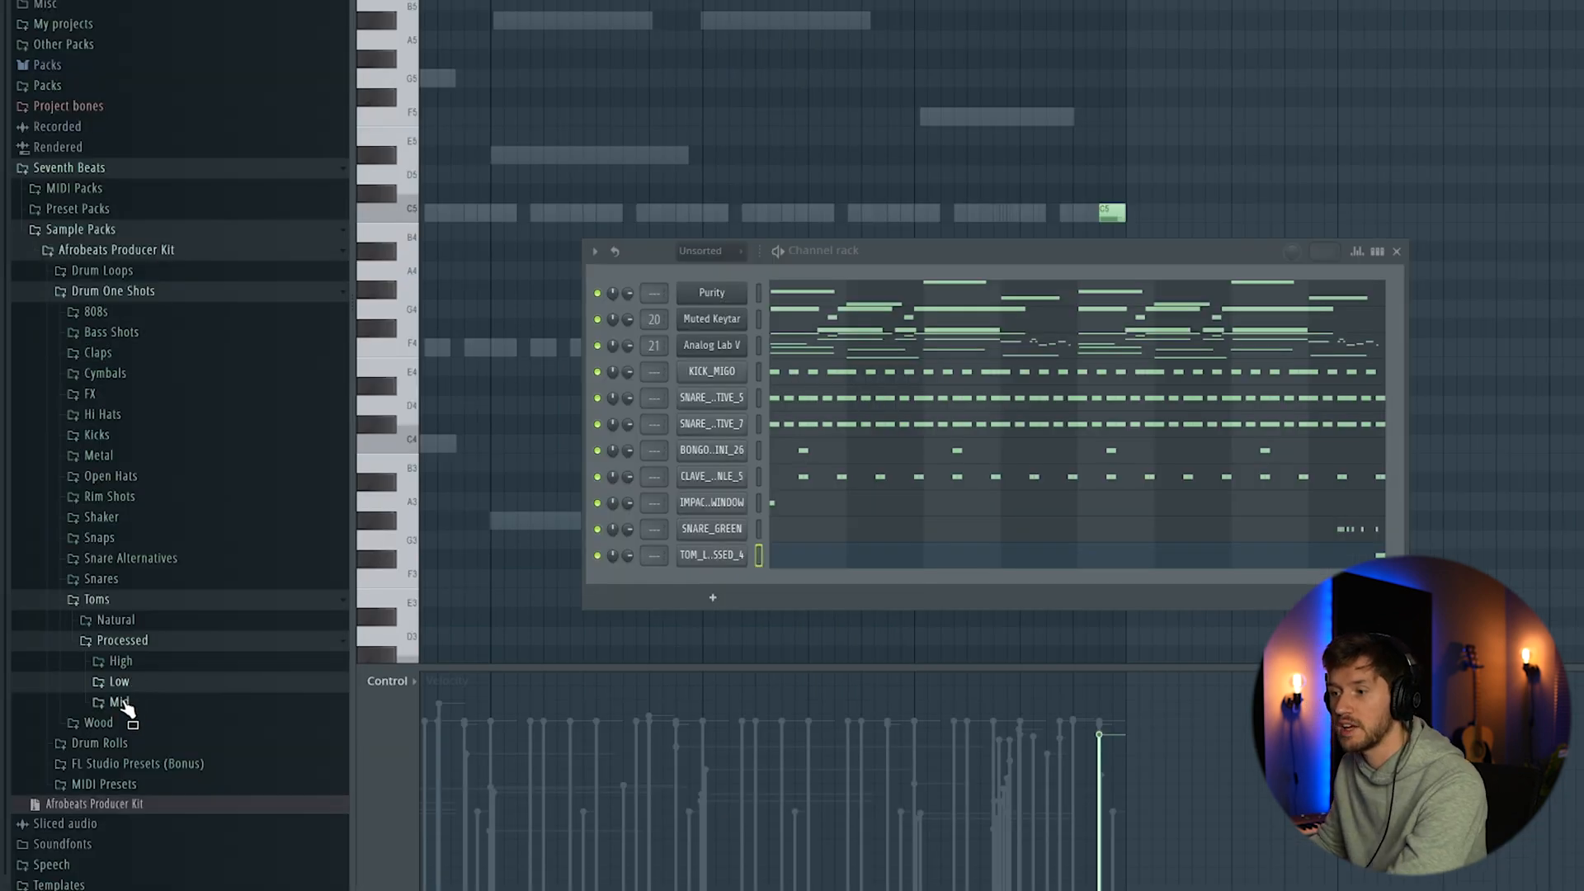
Add TOM_MID_PROCESSED_14 as a new channel and, at 1/3 step snap, place three consecutive notes in bar 8: two on F5, one on C5
left_click(120, 702)
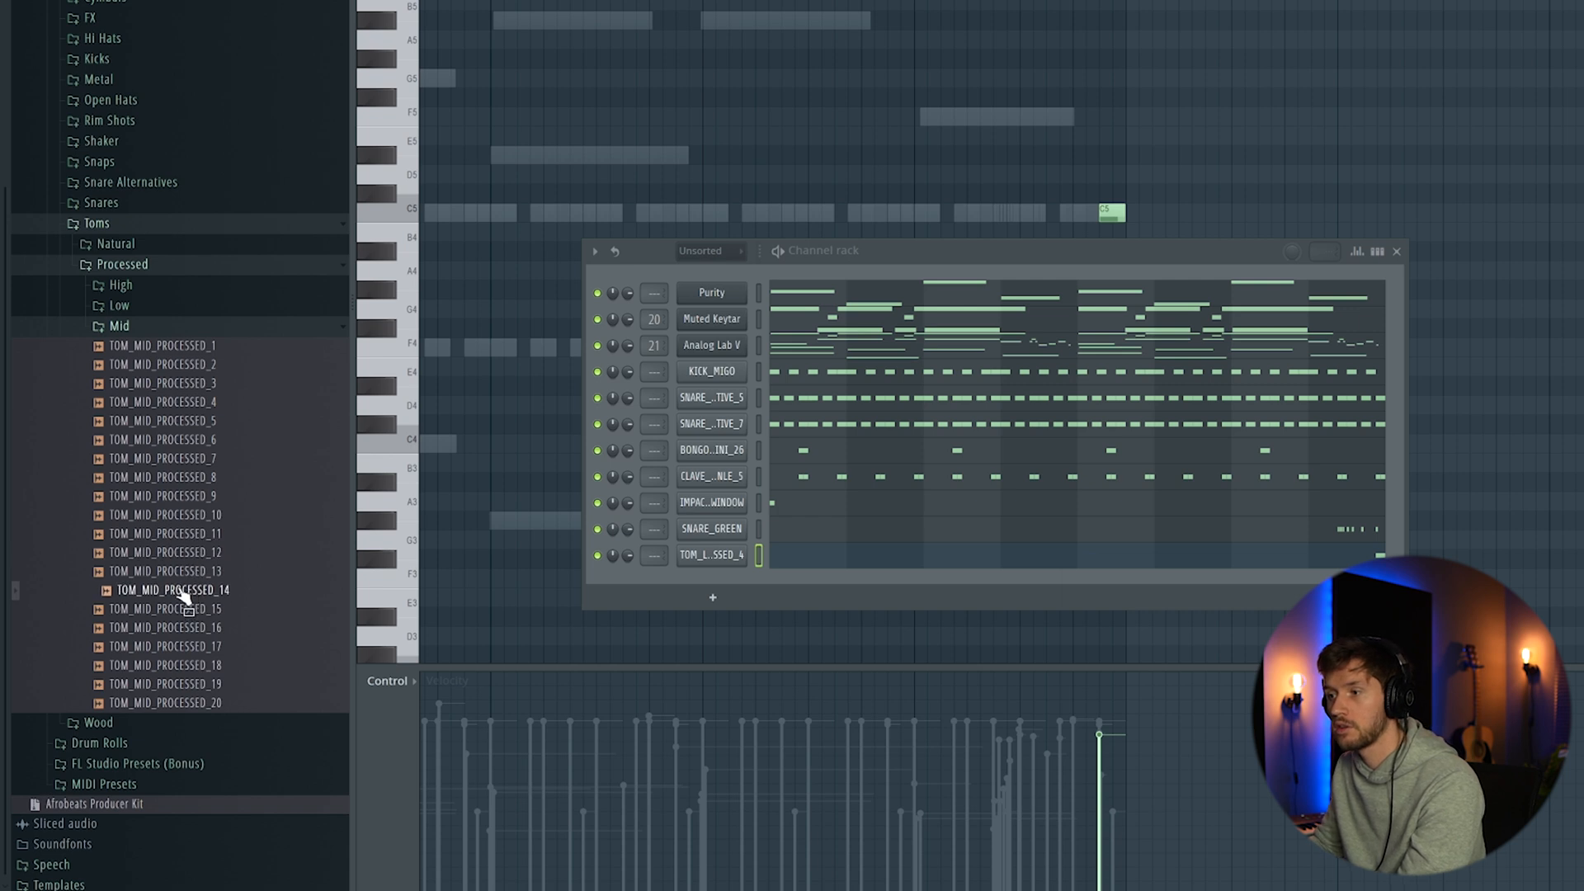
left_click_drag(756, 581, 755, 584)
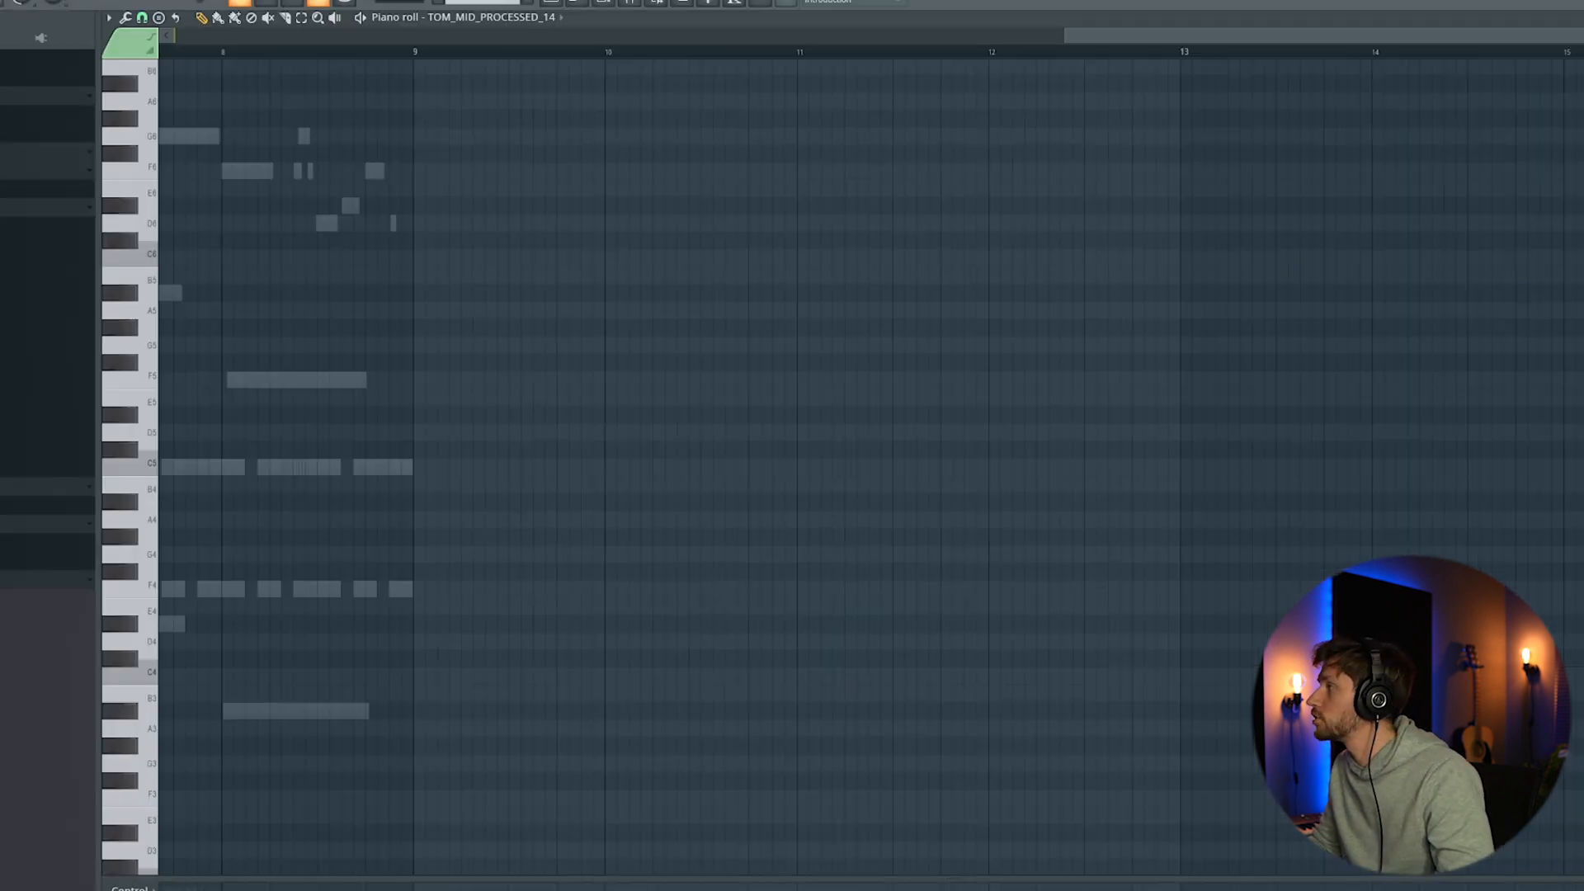
left_click_drag(1583, 35, 1494, 36)
left_click(142, 17)
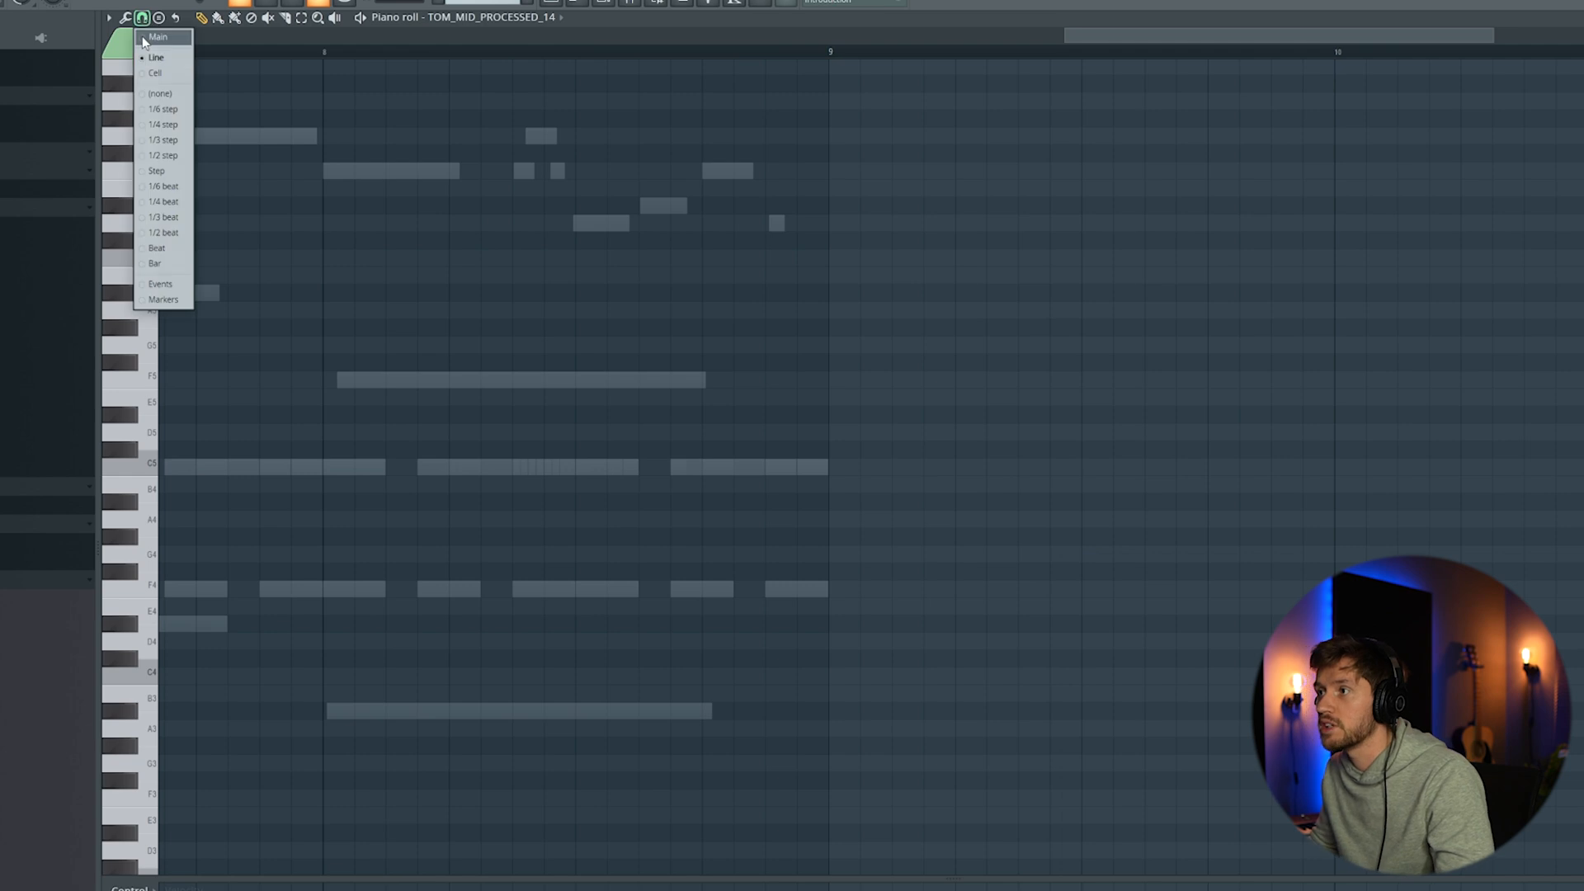
left_click(168, 139)
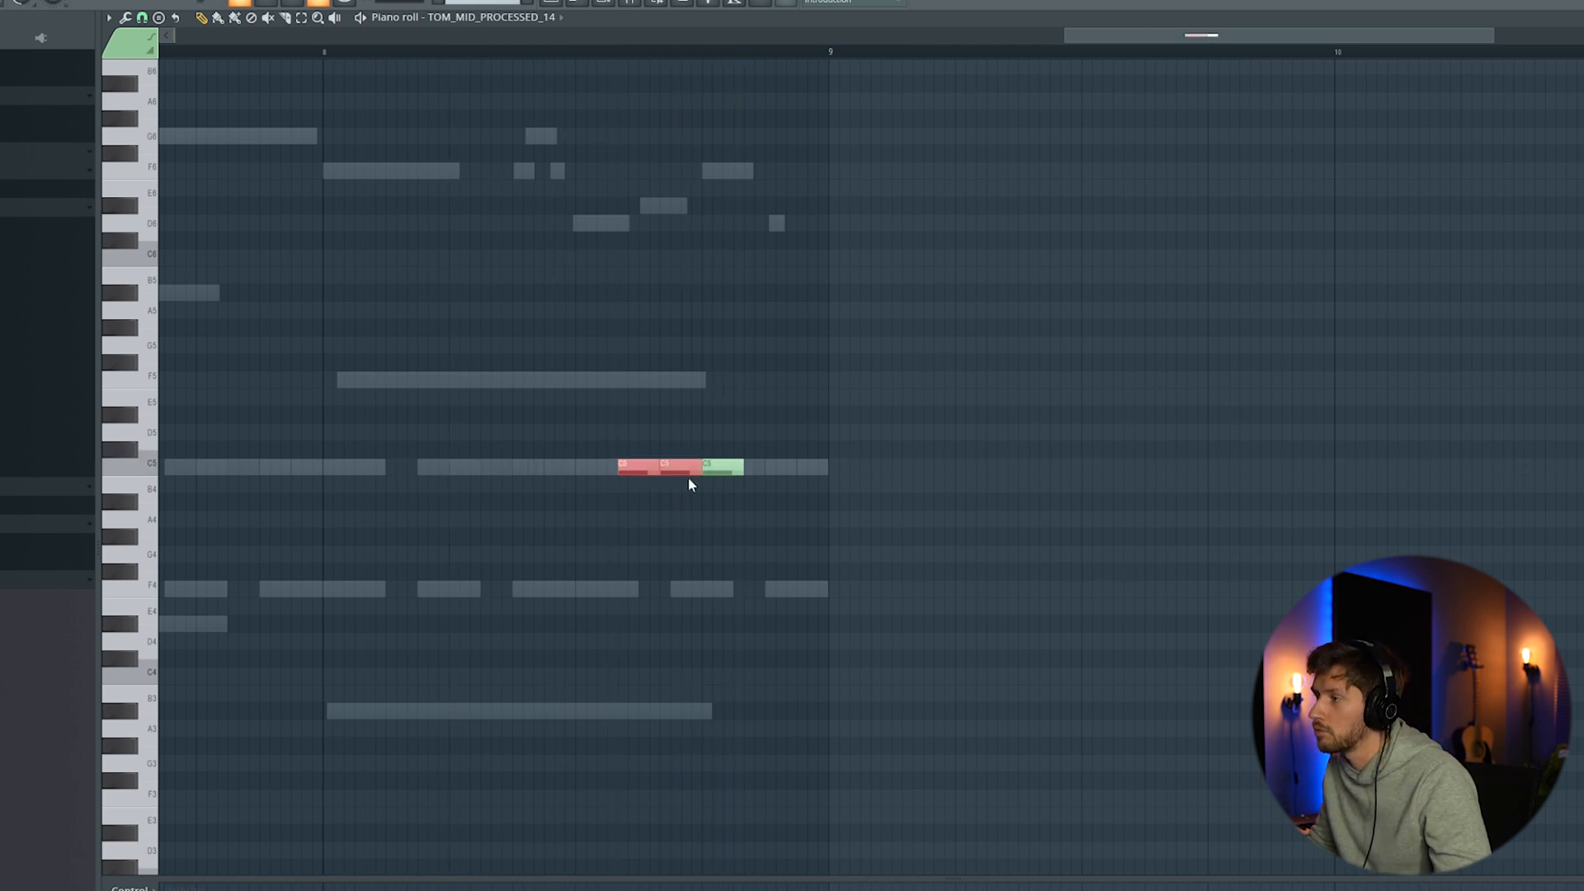
key("space")
left_click_drag(677, 387, 677, 377)
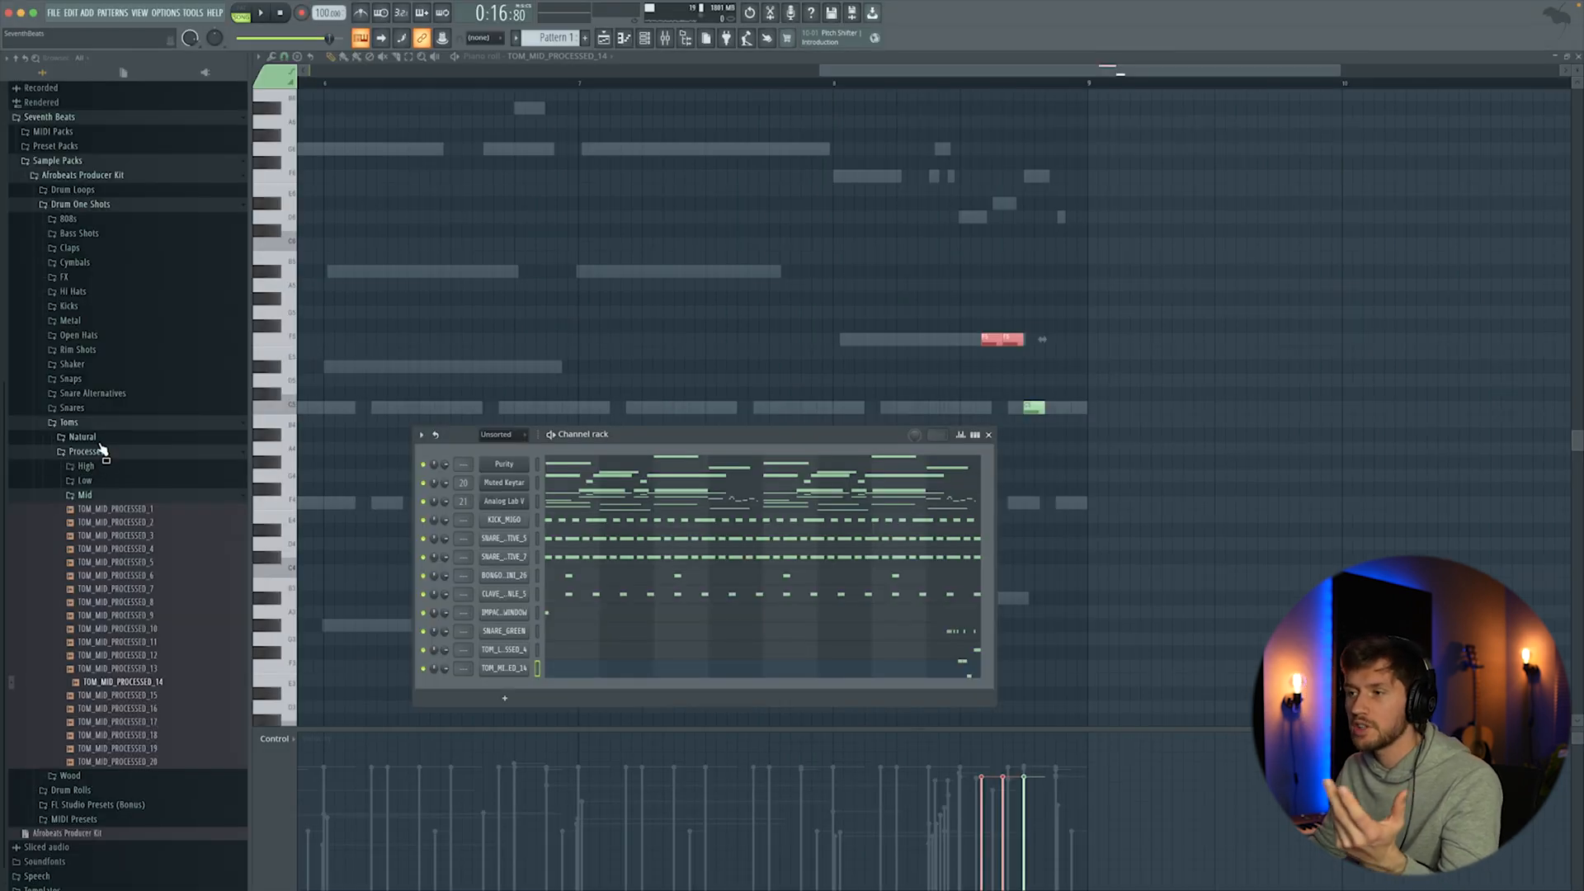
Add the REBOLO_HOLY_7 sample from the natural Toms' Rebolo folder as a new channel in the channel rack
left_click(99, 450)
left_click(86, 723)
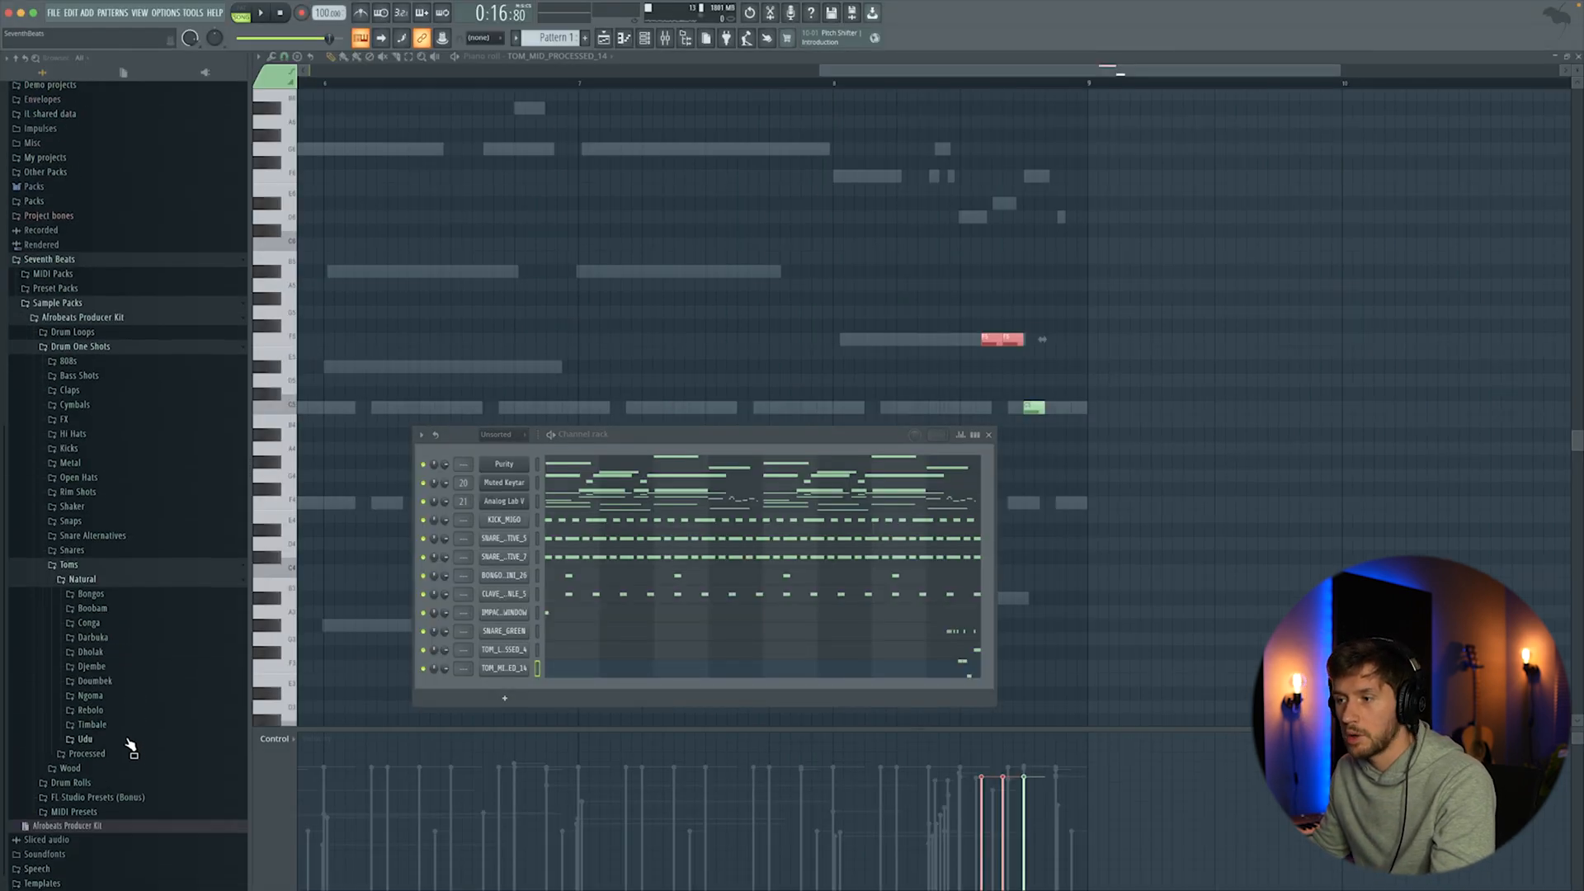
left_click(132, 708)
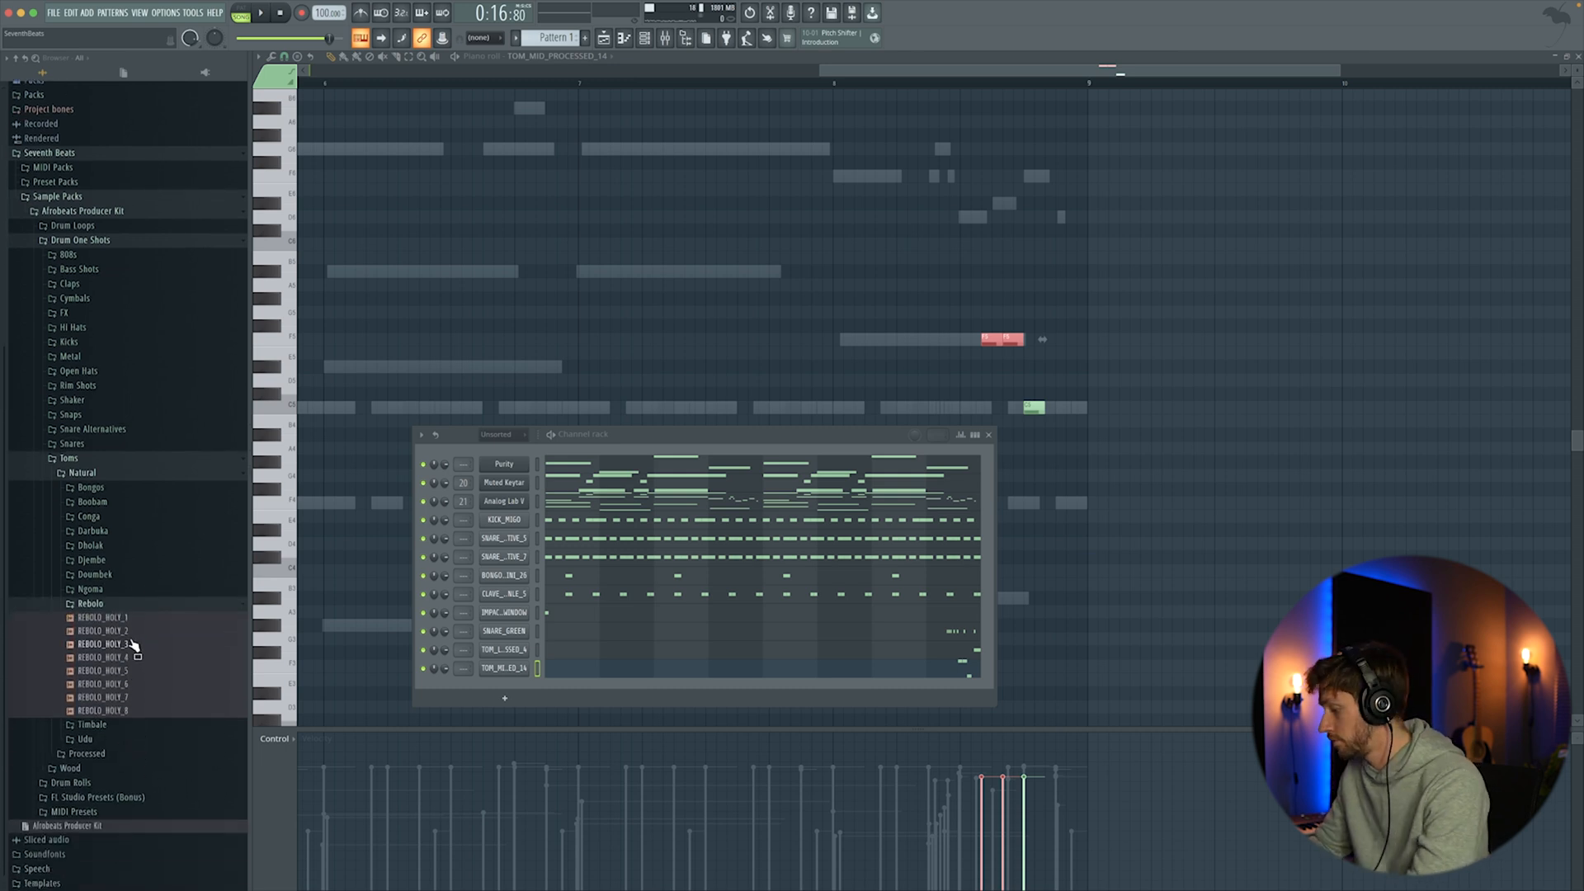
left_click_drag(106, 697, 597, 691)
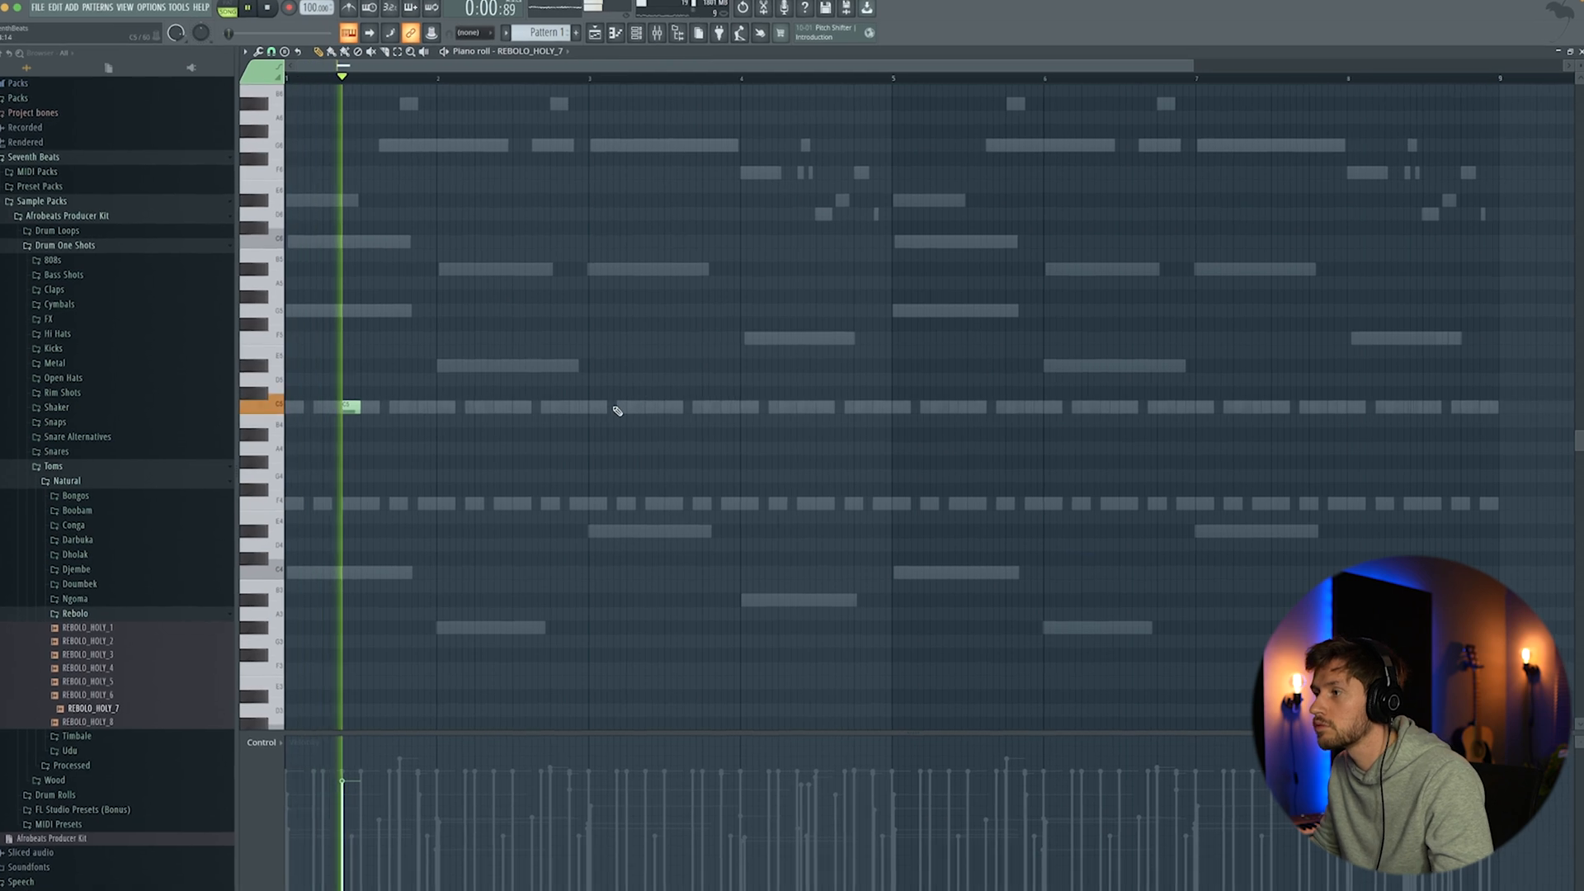
Program one C5 REBOLO_HOLY_7 hit per bar in bars 1 to 4 and duplicate them into bars 5 to 8
left_click(492, 406)
left_click(643, 406)
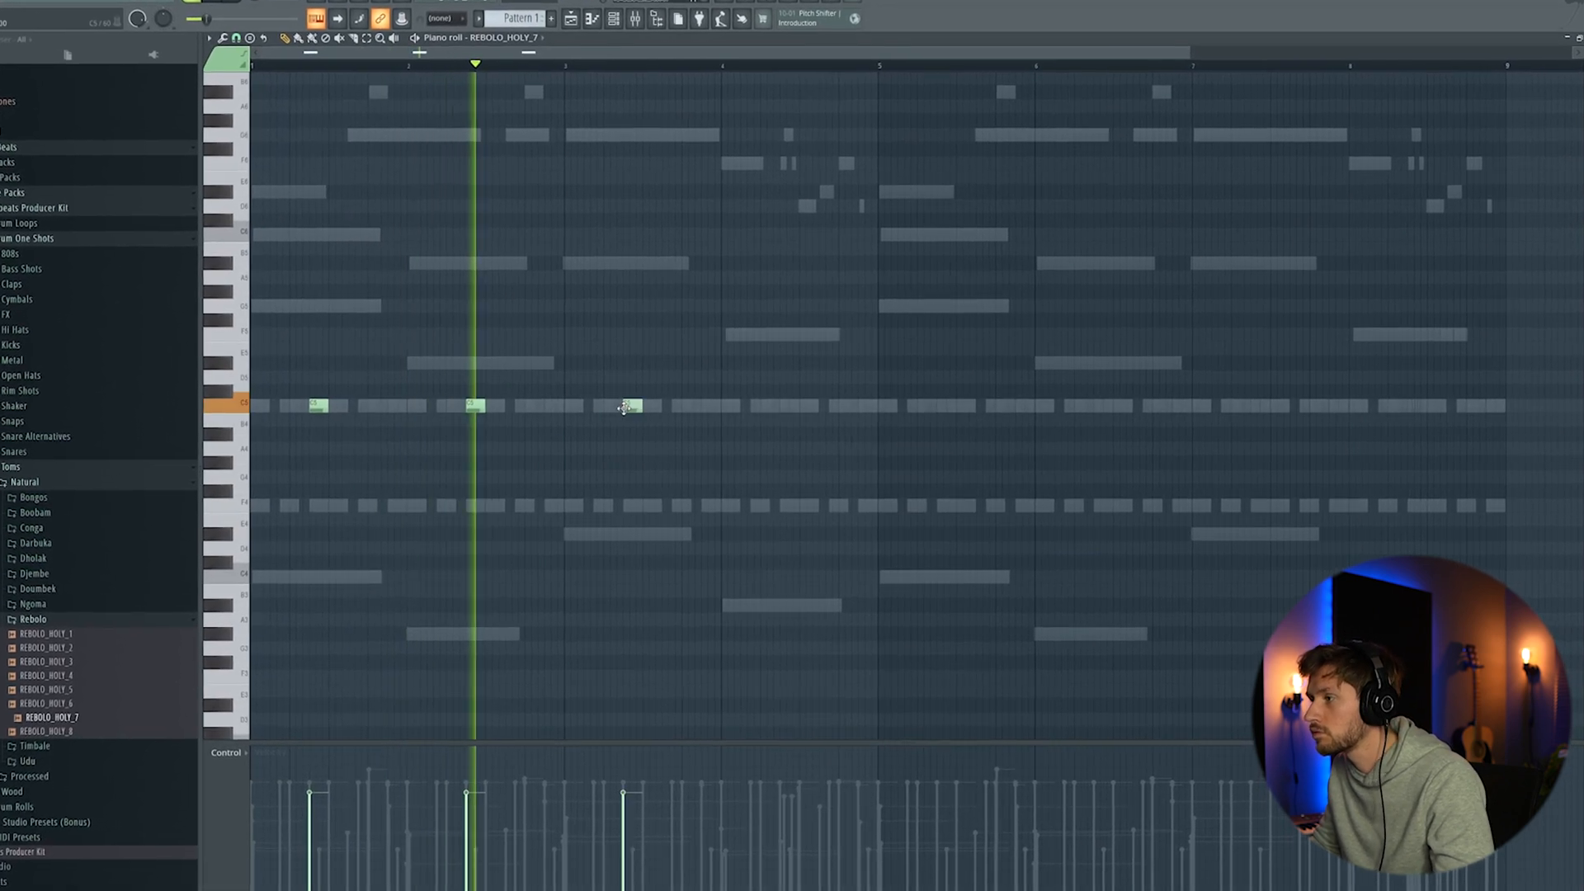
left_click(783, 406)
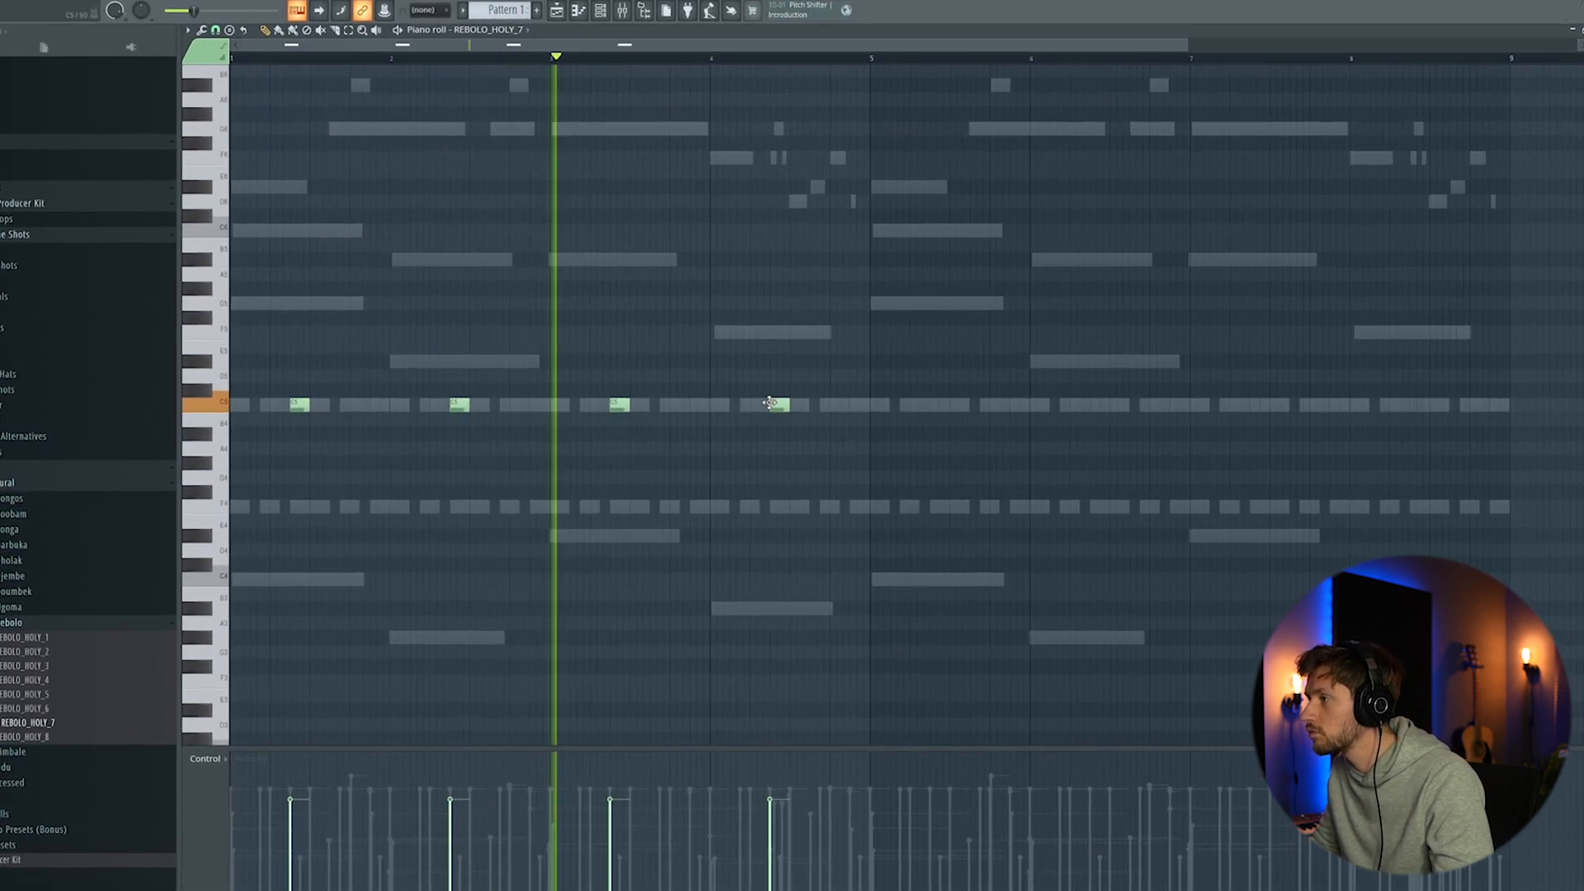
key("ctrl+a")
key("ctrl+b")
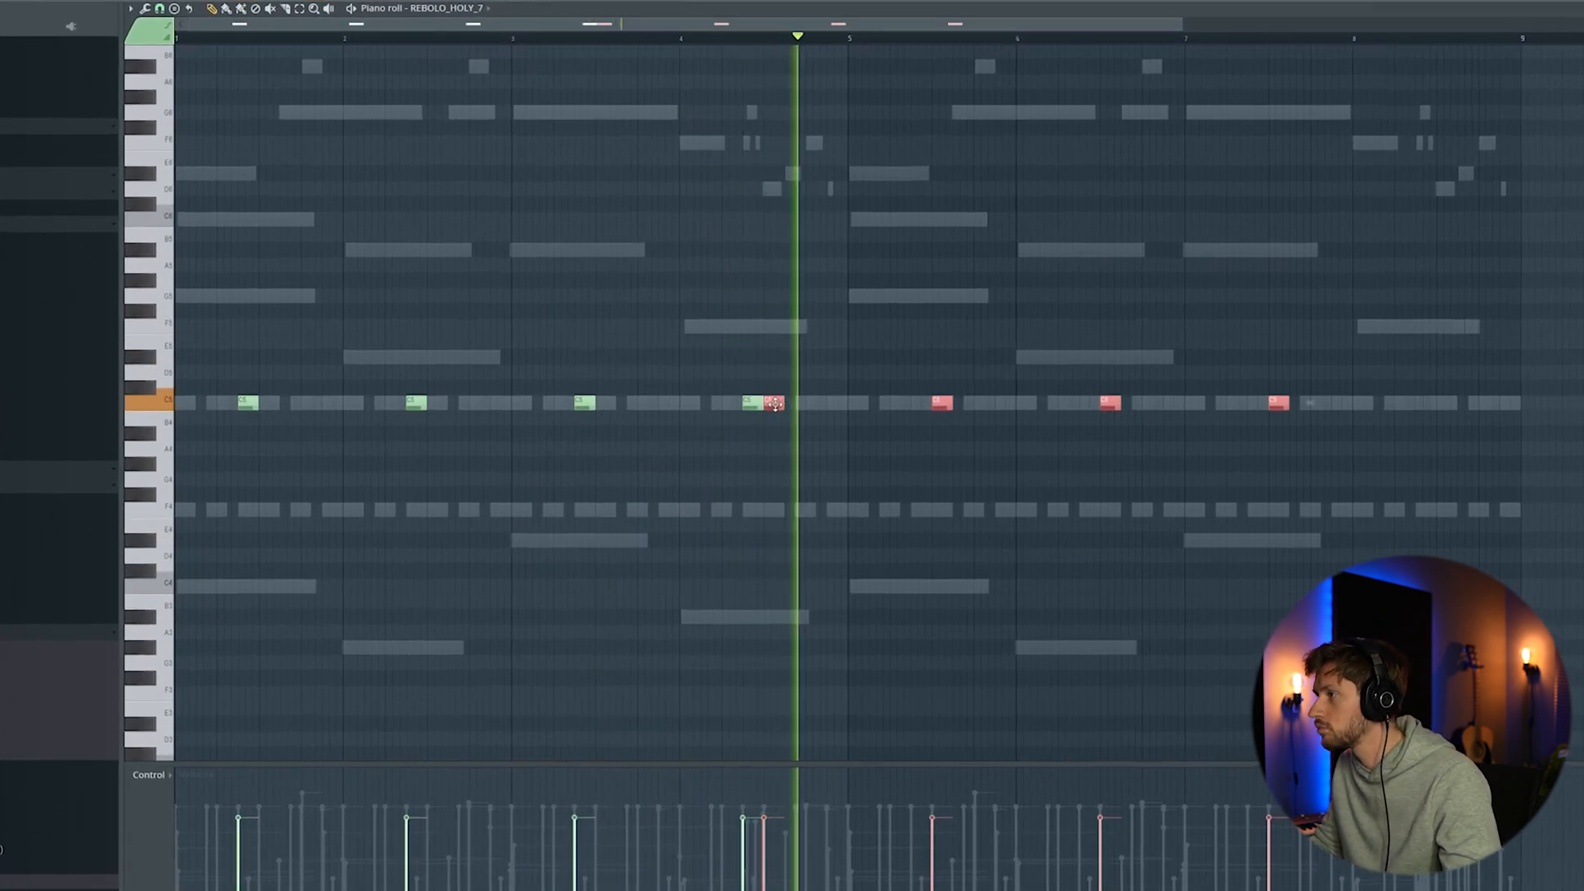
left_click_drag(777, 404, 923, 403)
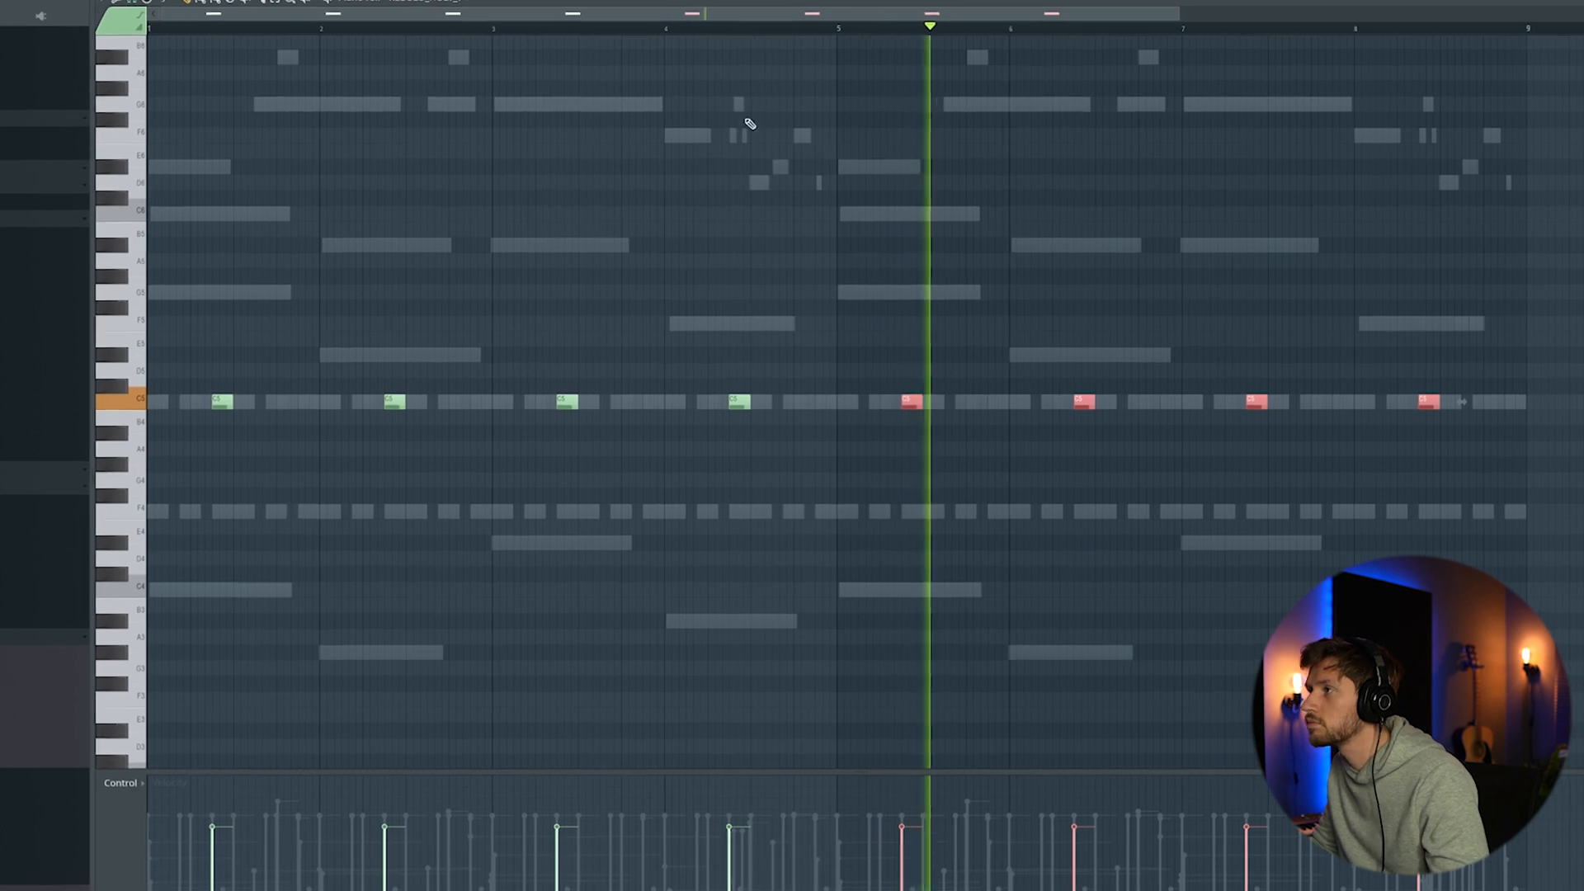
Collapse the Toms folder and add SHAKER_NWANTITI_19 from the Shaker folder as a new channel with four short C5 hits per bar
key("F6")
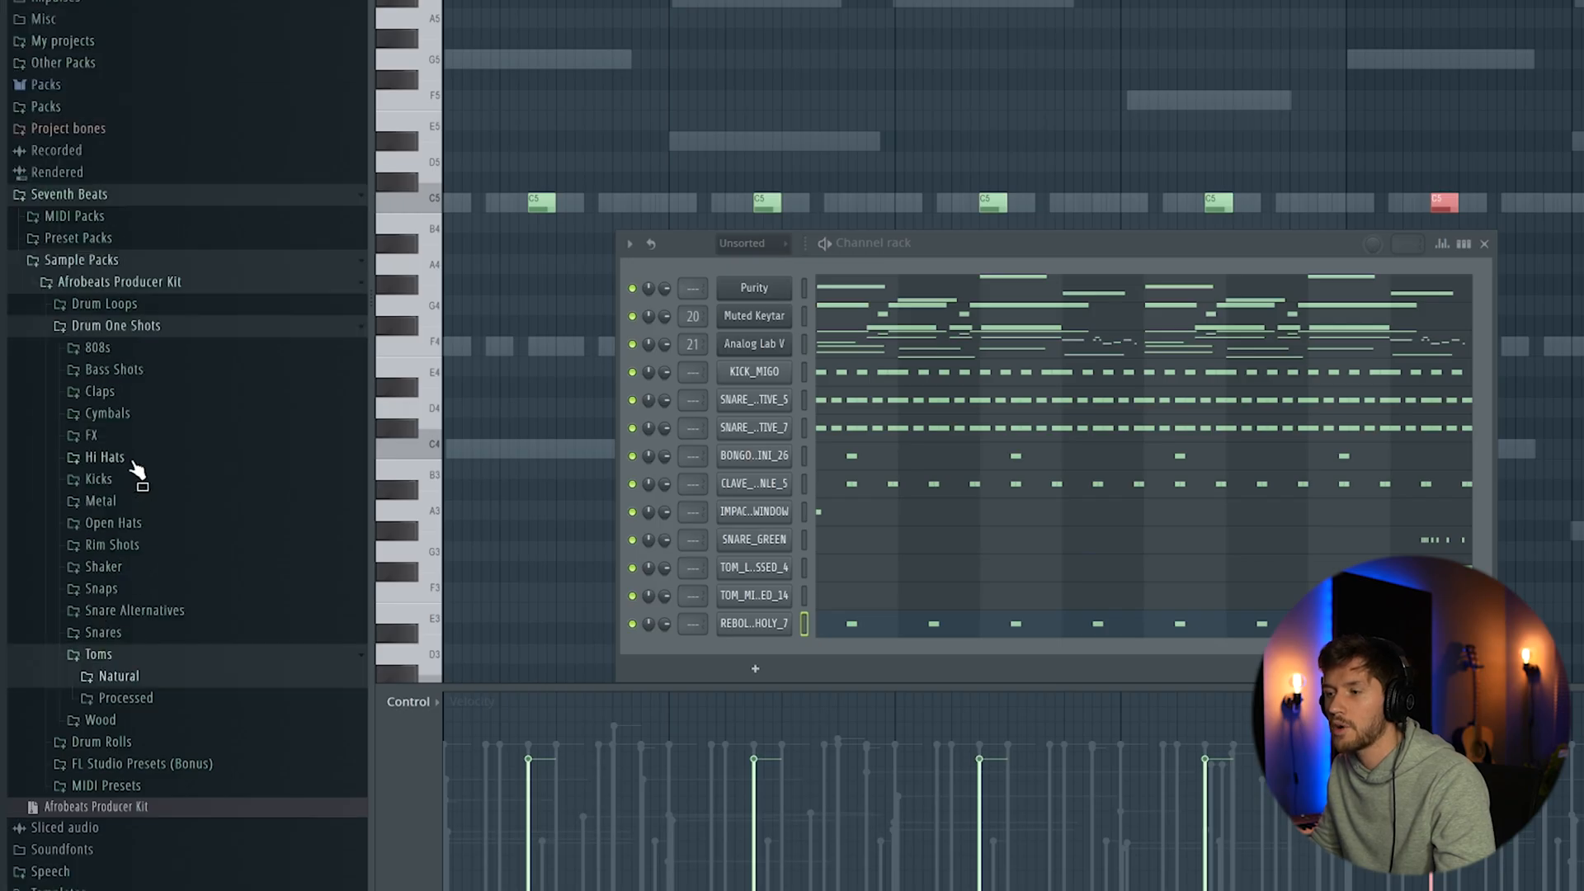
left_click(134, 654)
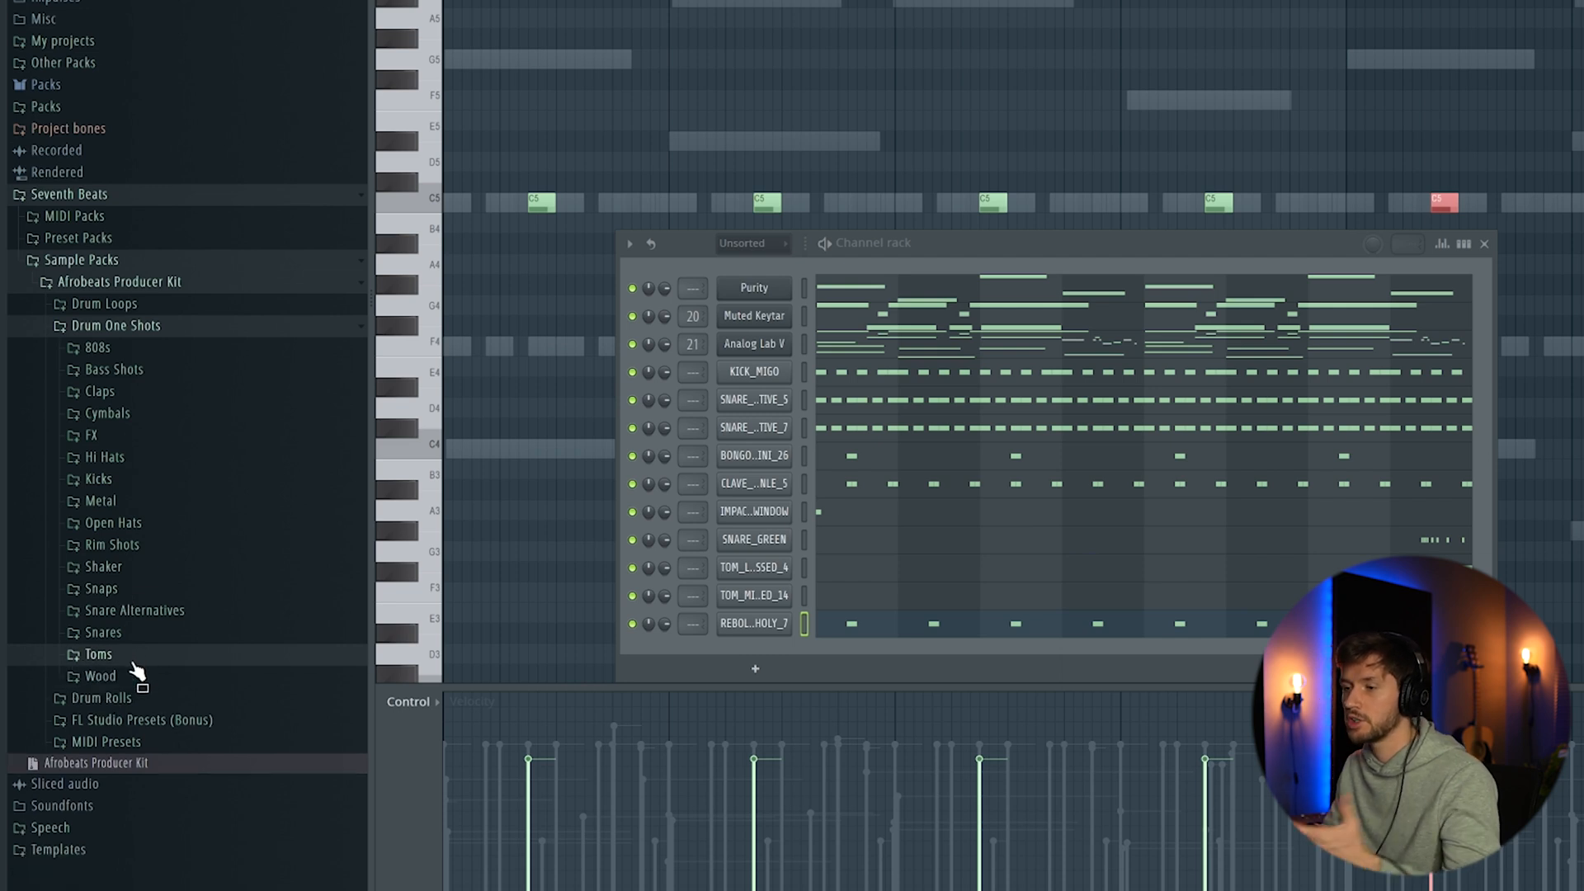
left_click(103, 567)
scroll(184, 679, "down", 4)
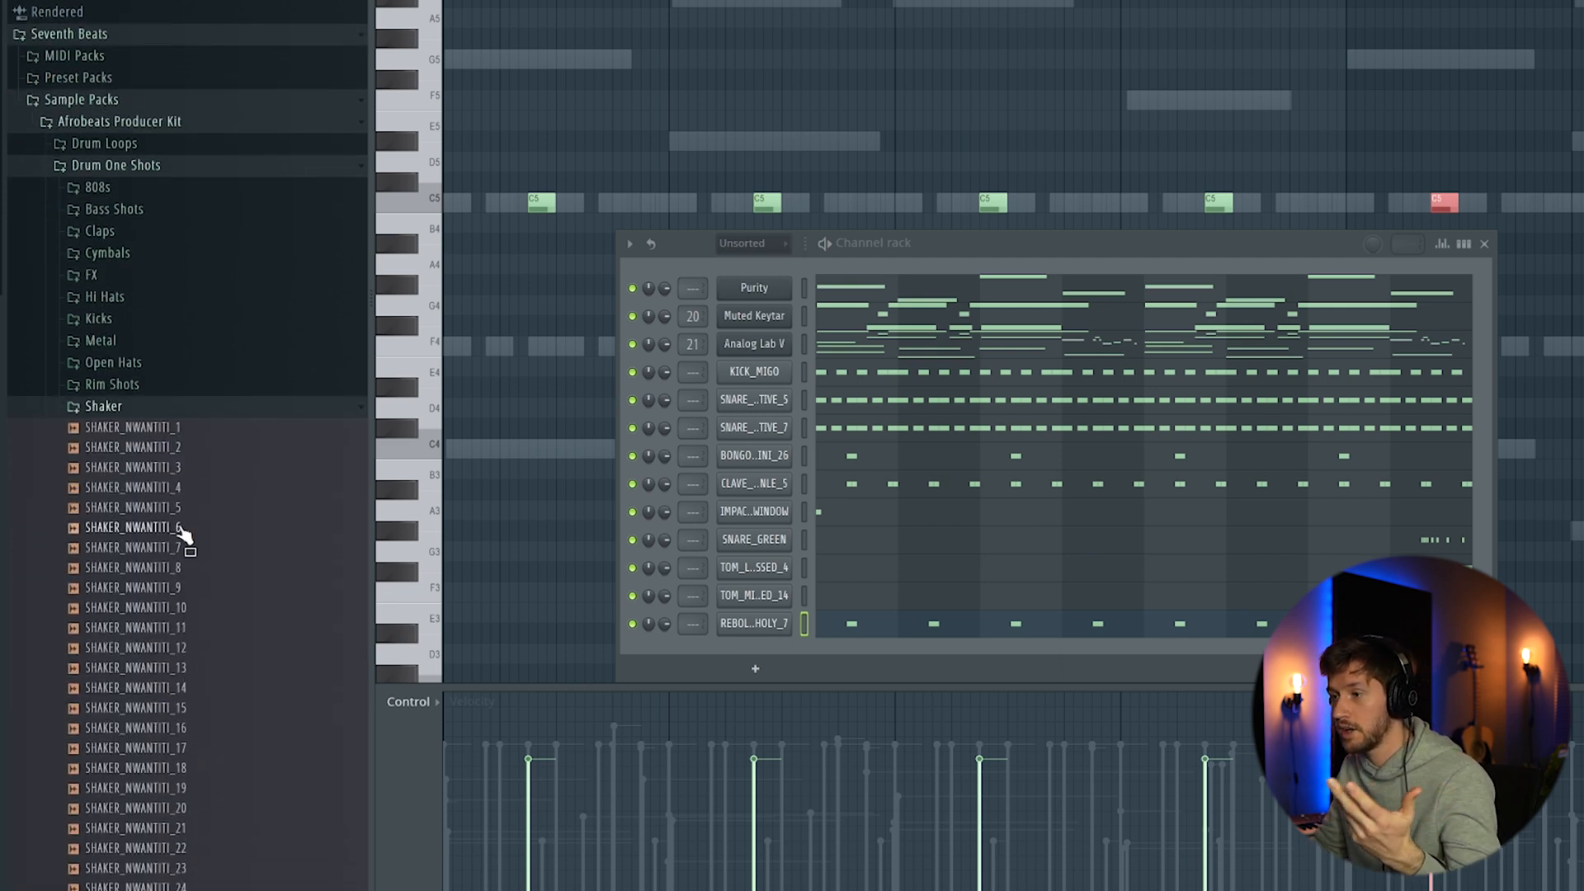
scroll(172, 707, "down", 2)
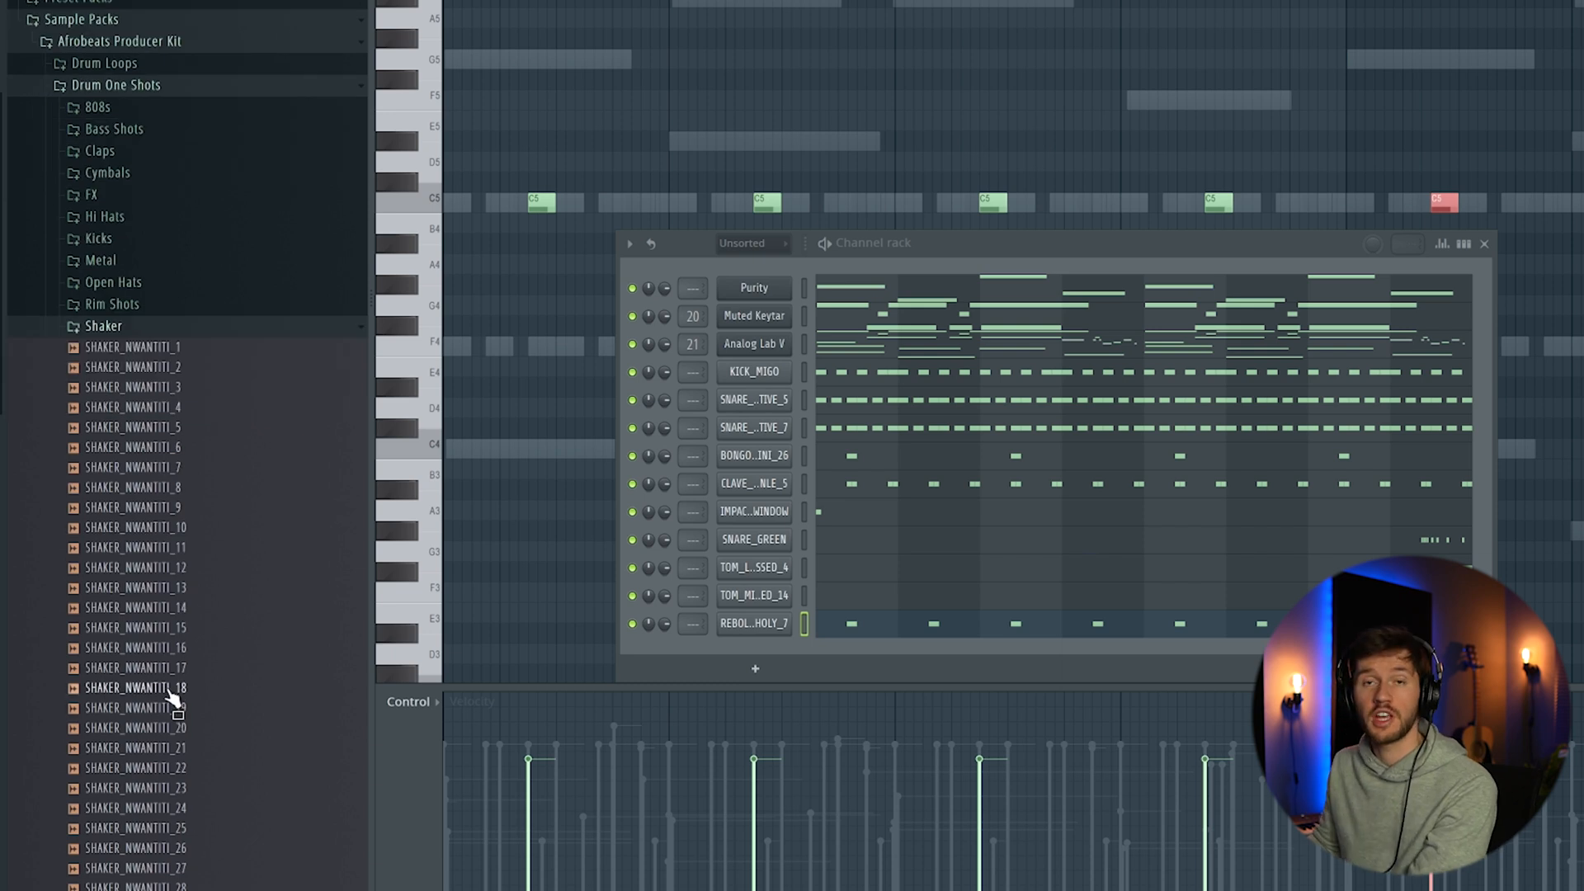
left_click_drag(169, 722, 771, 496)
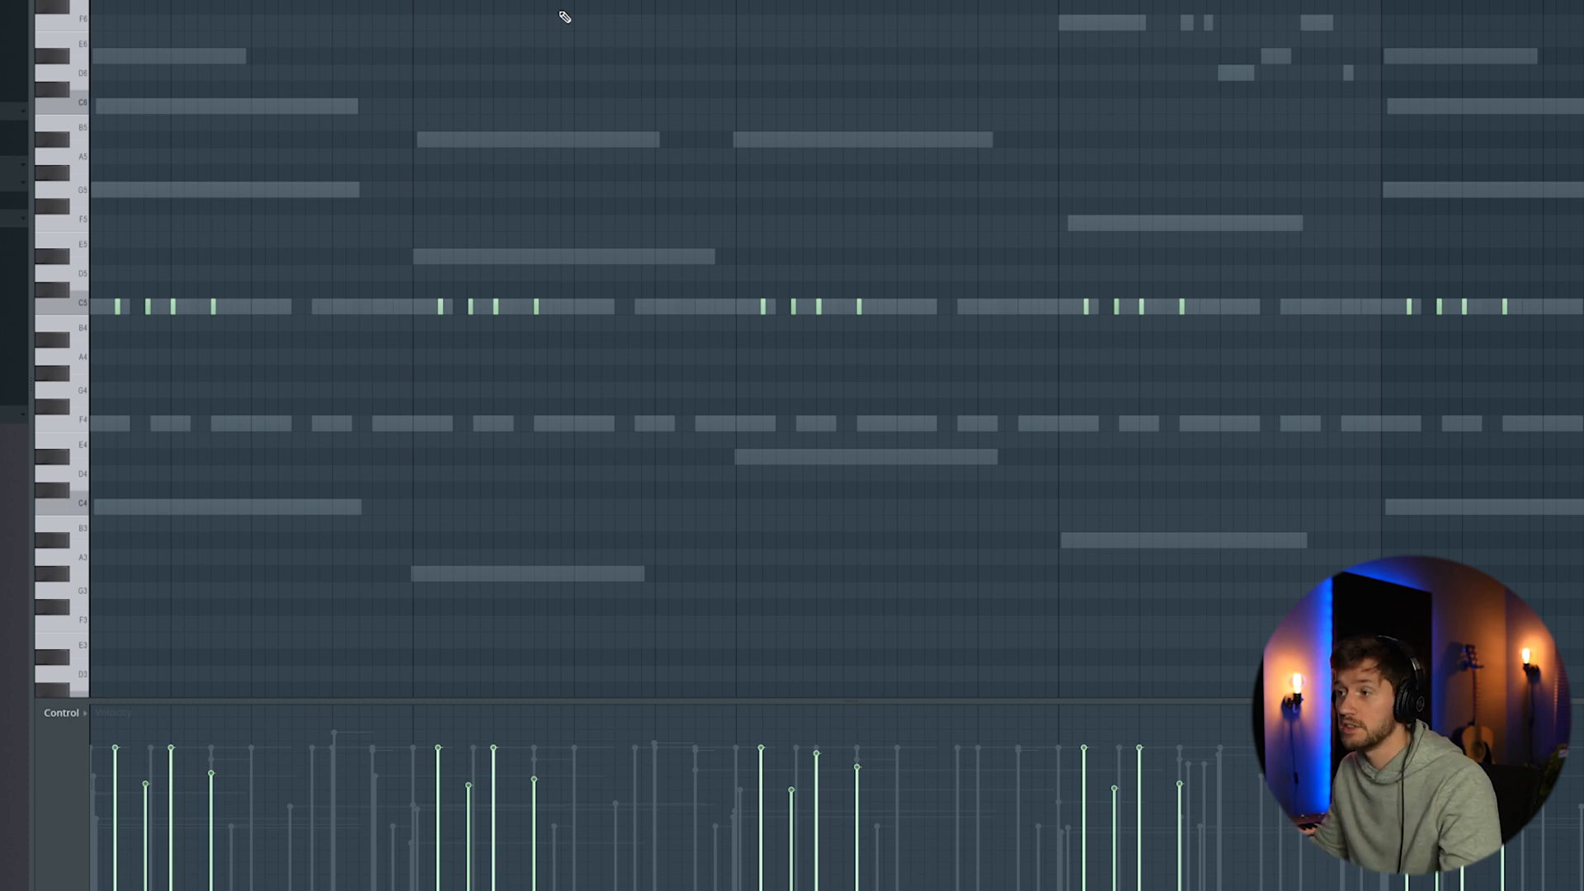
Play the pattern and lower the SHAKER_NWANTITI_19 channel's volume in the channel rack
key("space")
key("F6")
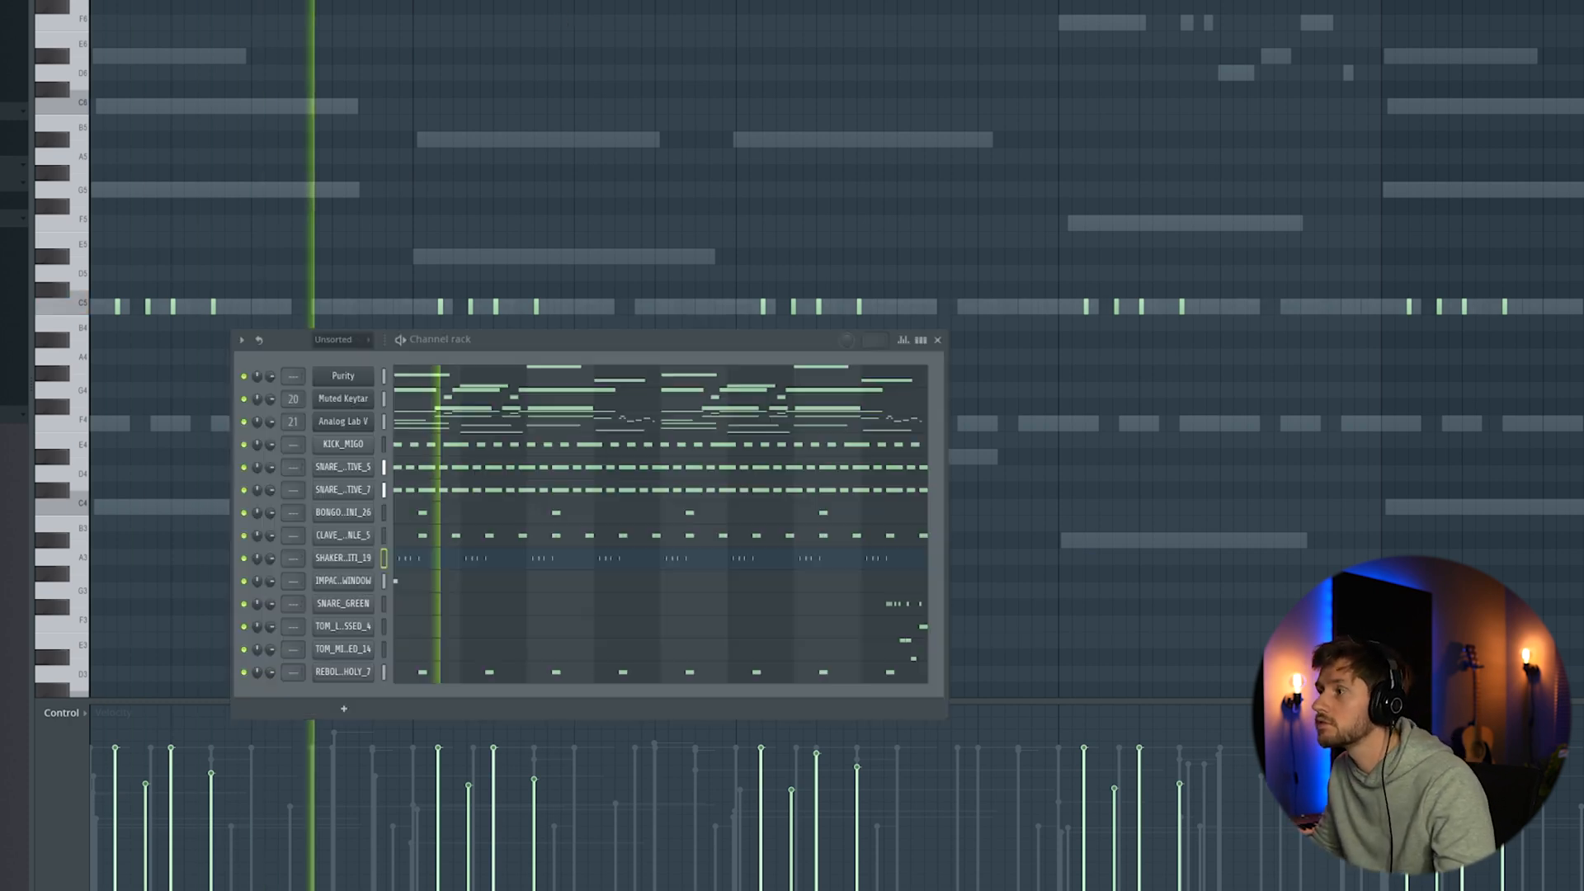
left_click_drag(270, 559, 271, 576)
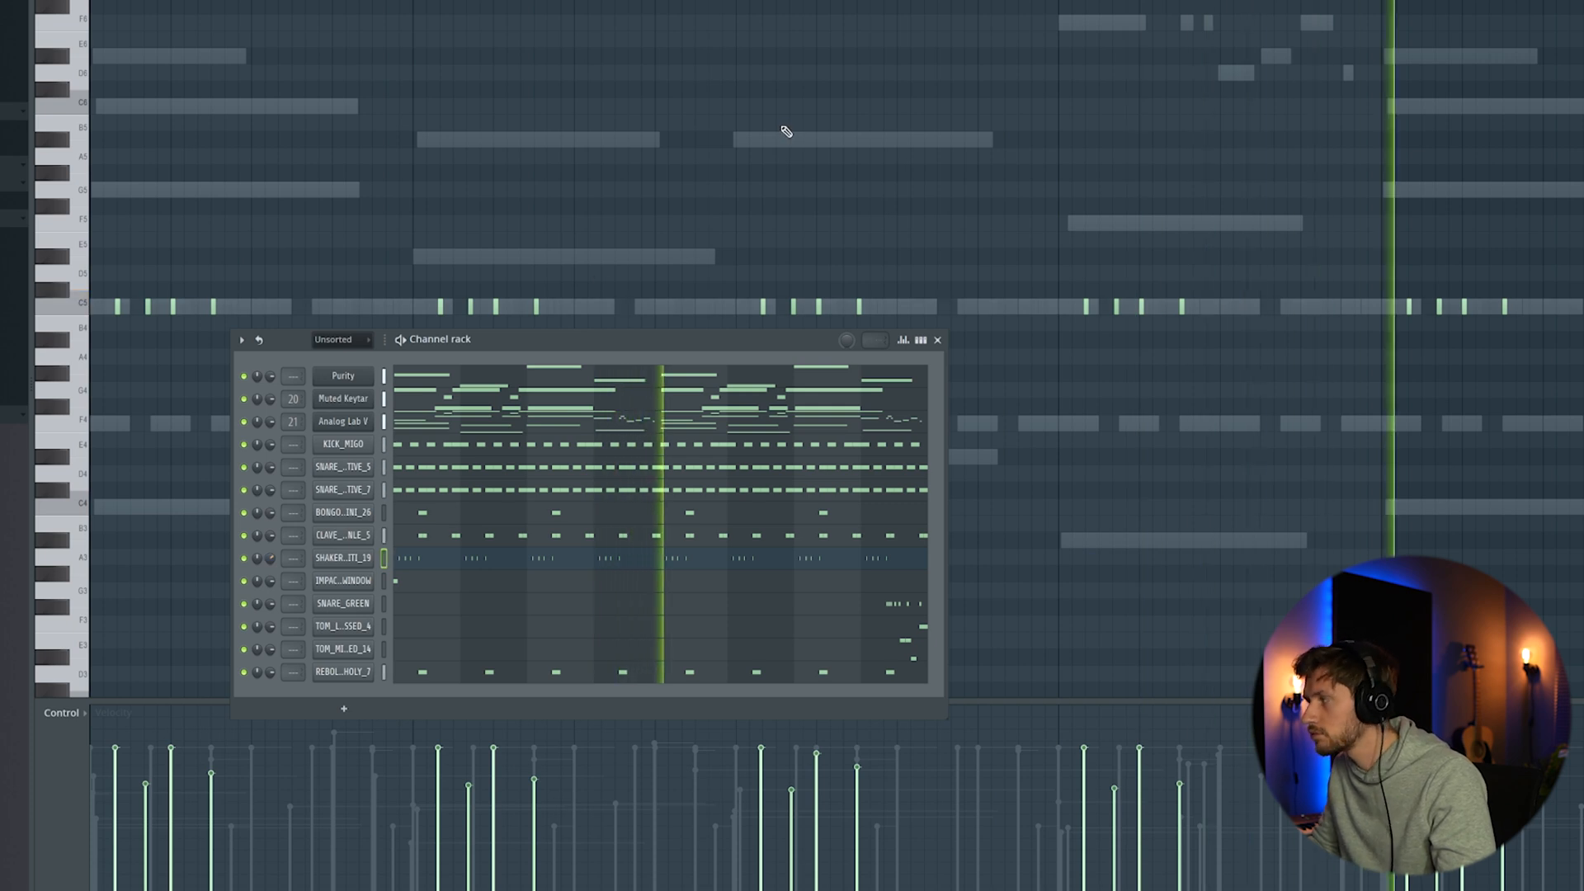
key("space")
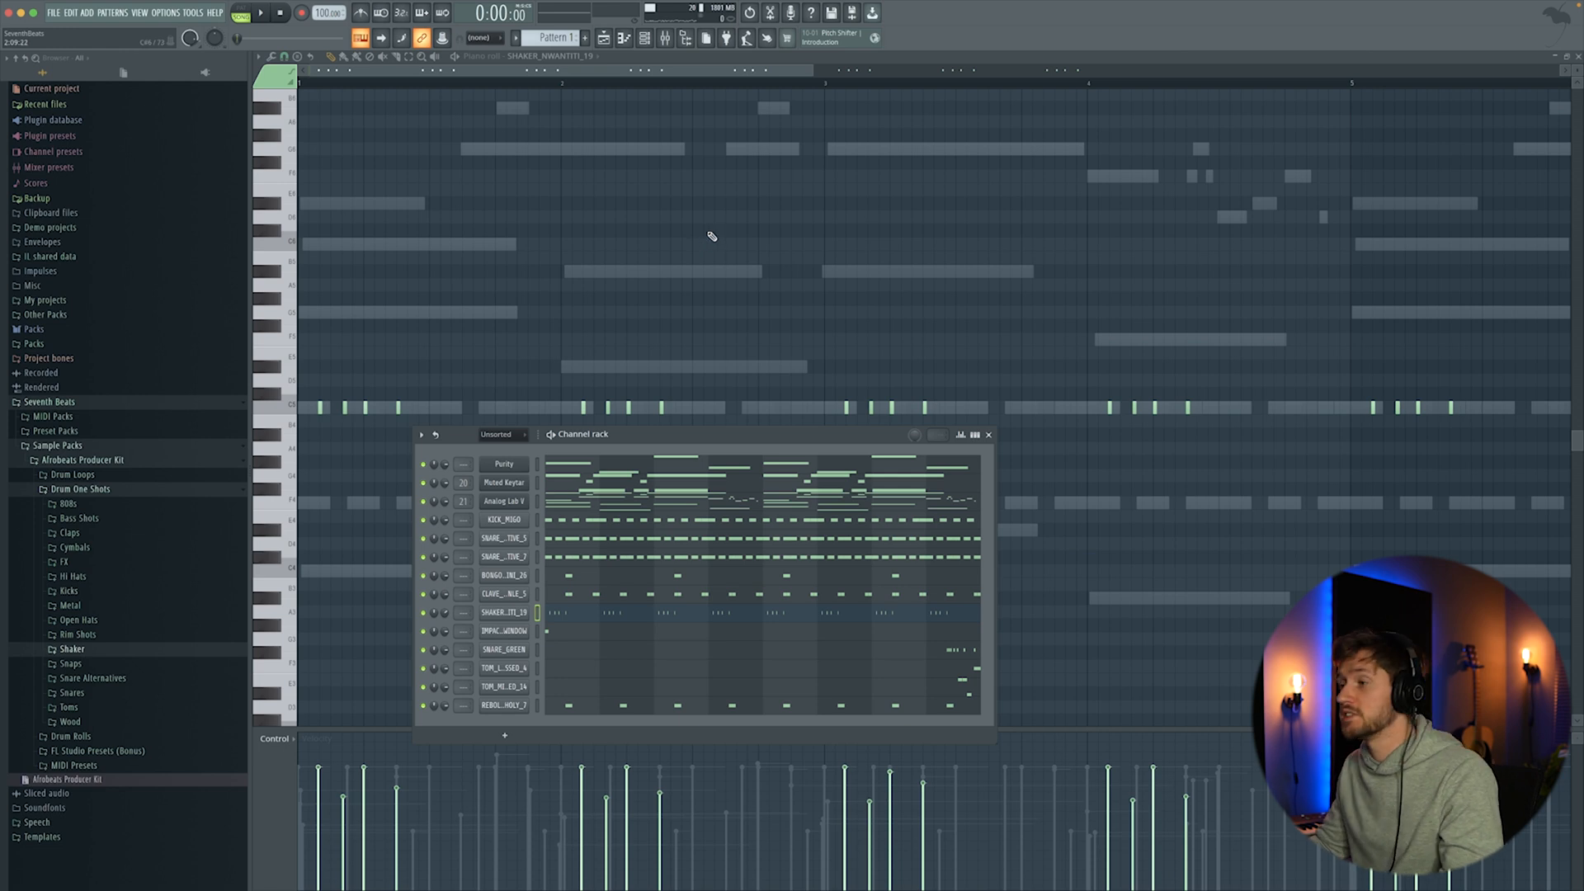
Insert a Fruity DX10 channel below Purity and expand the Amapiano Sample Pack Vol.1 folder in the browser
right_click(513, 485)
mouse_move(557, 567)
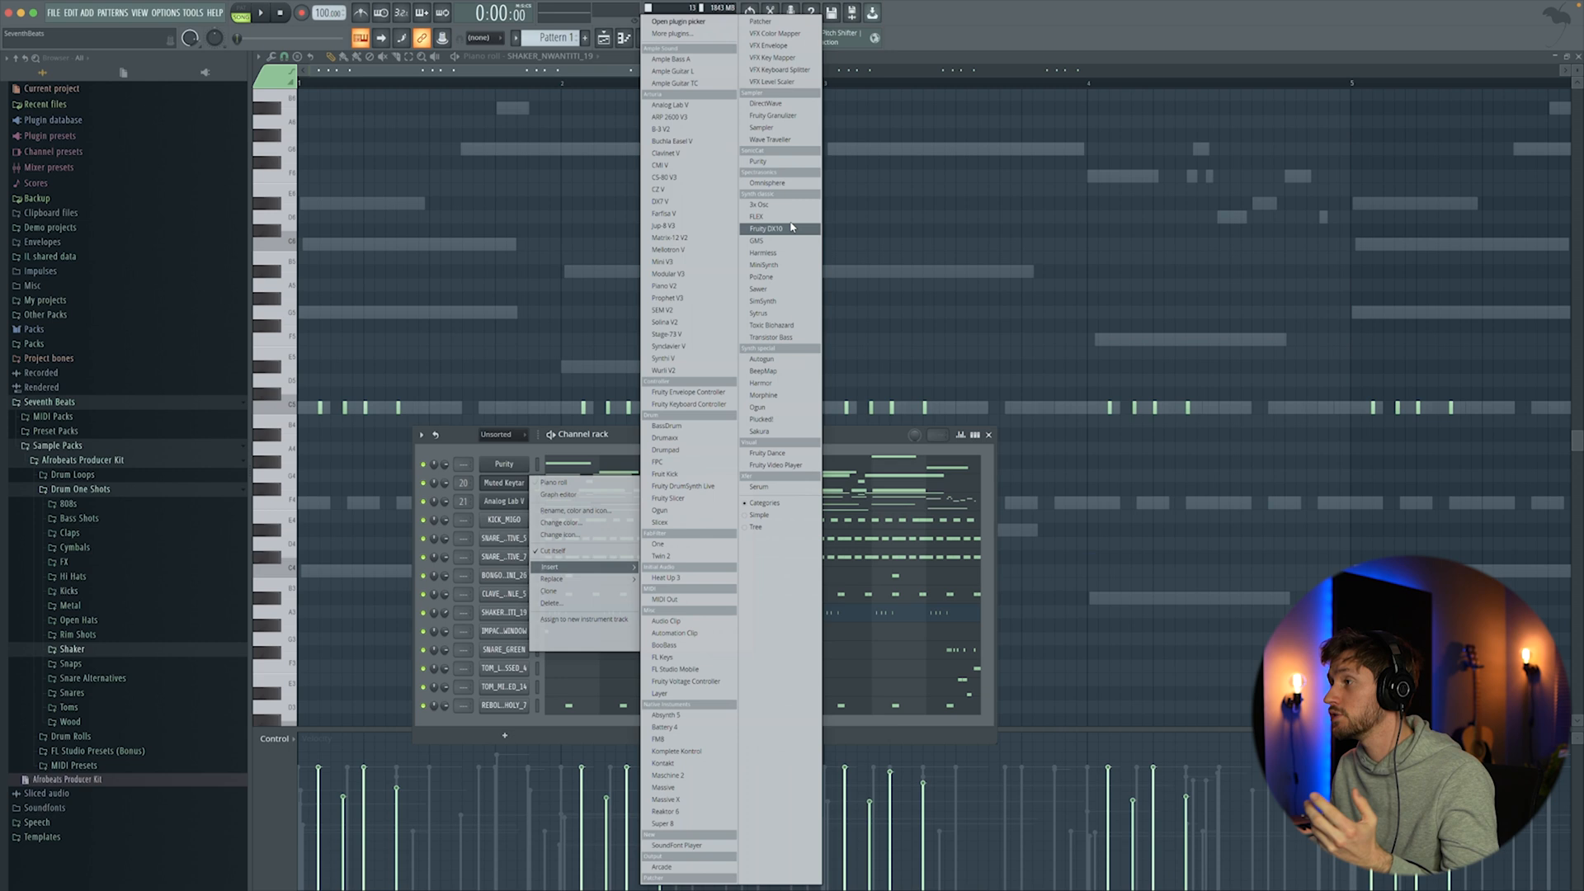
left_click(765, 228)
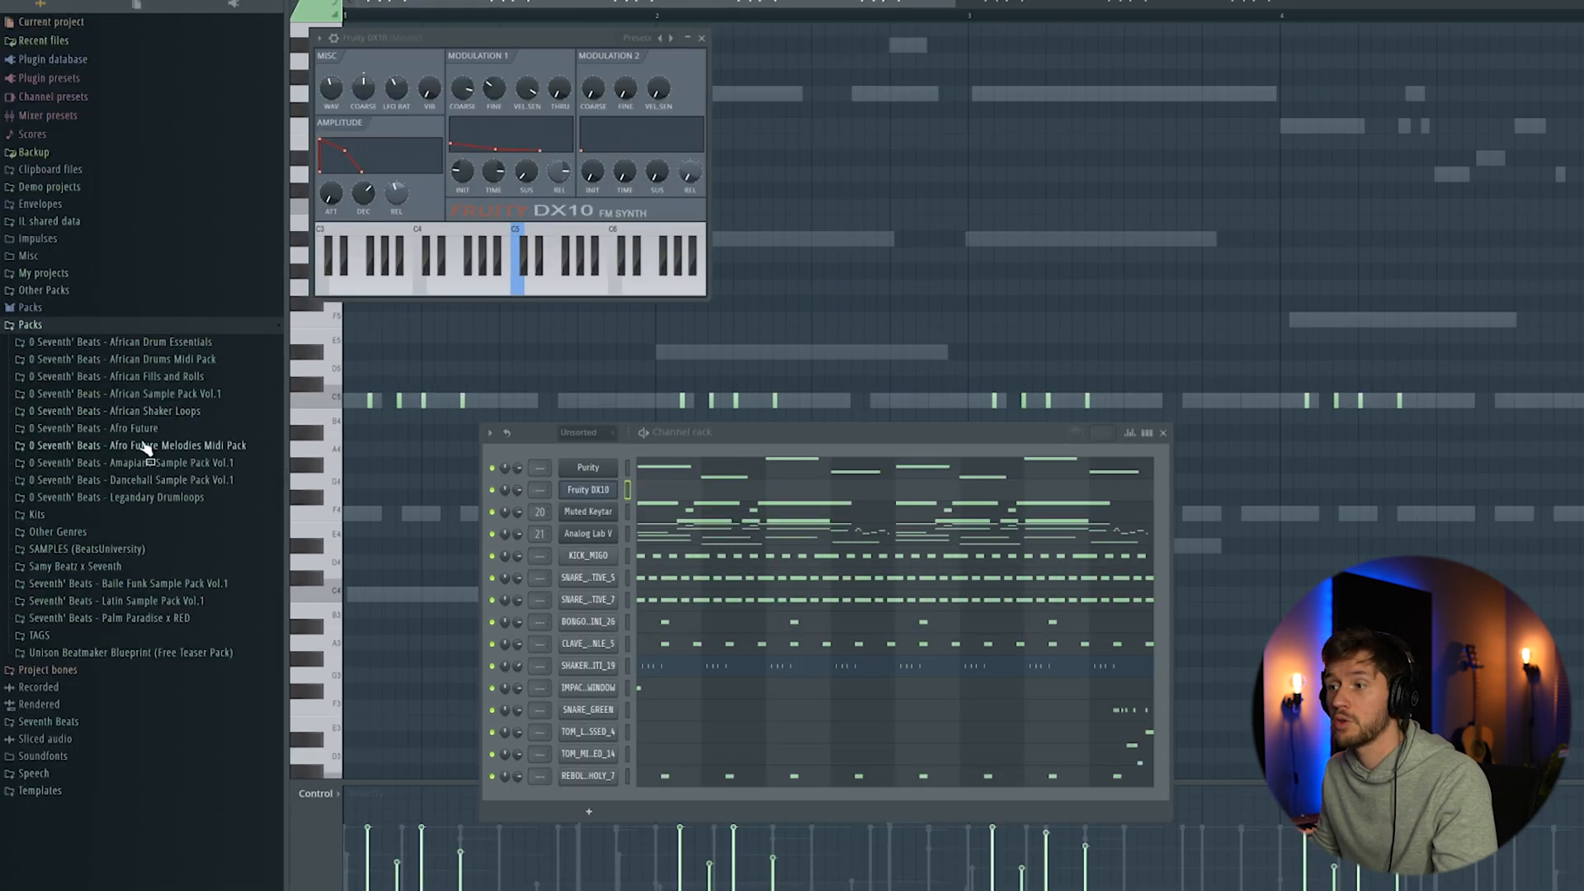
left_click(132, 444)
left_click(133, 445)
left_click(133, 460)
scroll(132, 549, "down", 1)
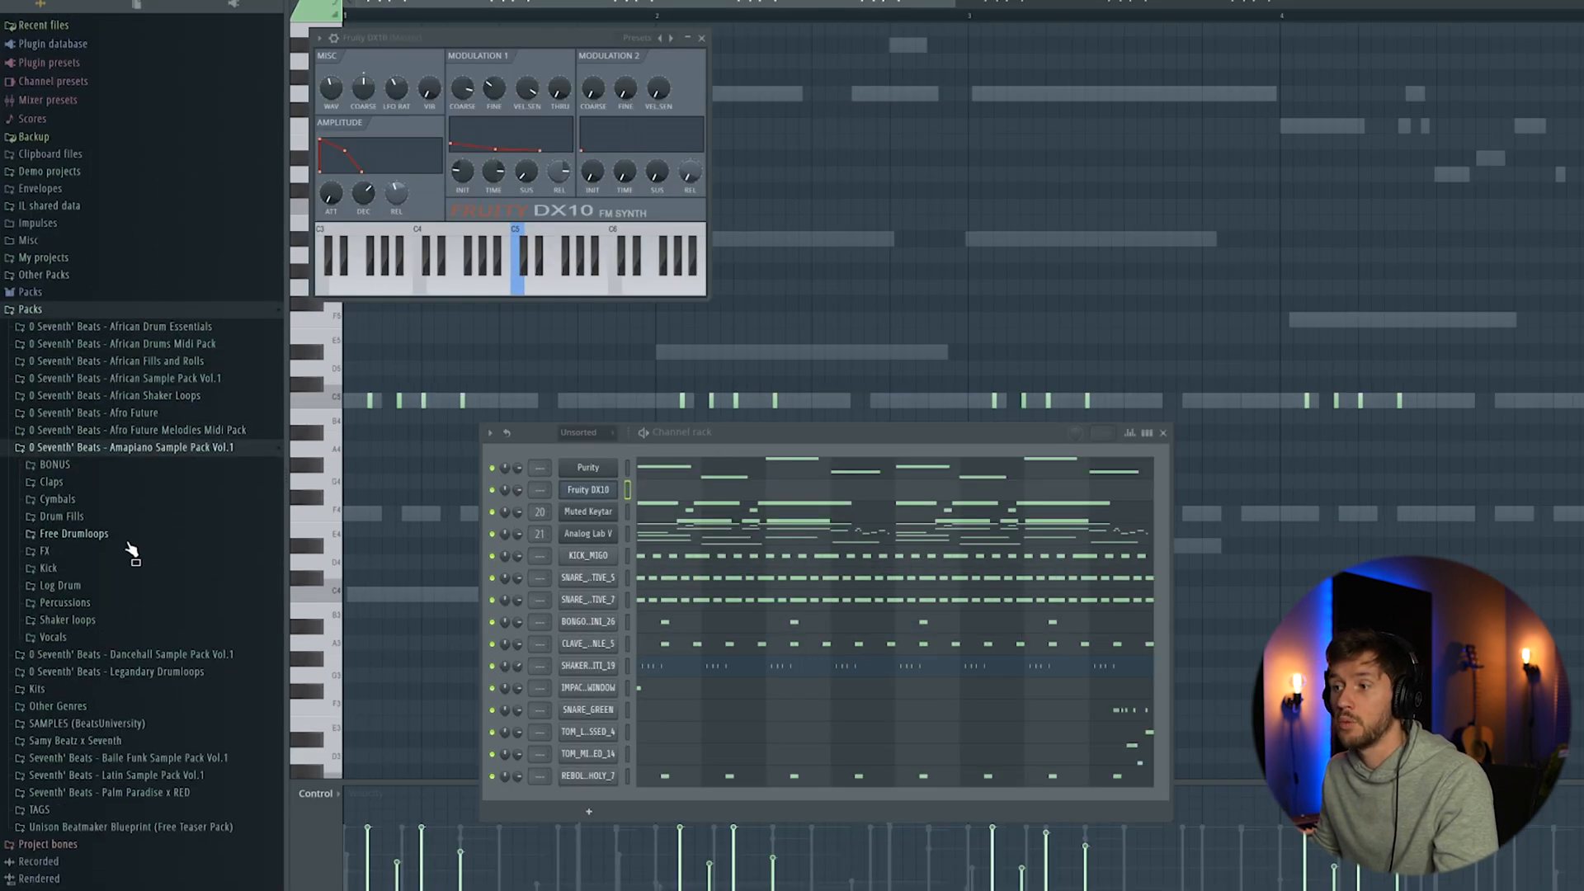
Load Log Drum Preset (4) from the Log Drum Presets DX10 folder into the Fruity DX10 and collapse the Log Drum folder
left_click(76, 586)
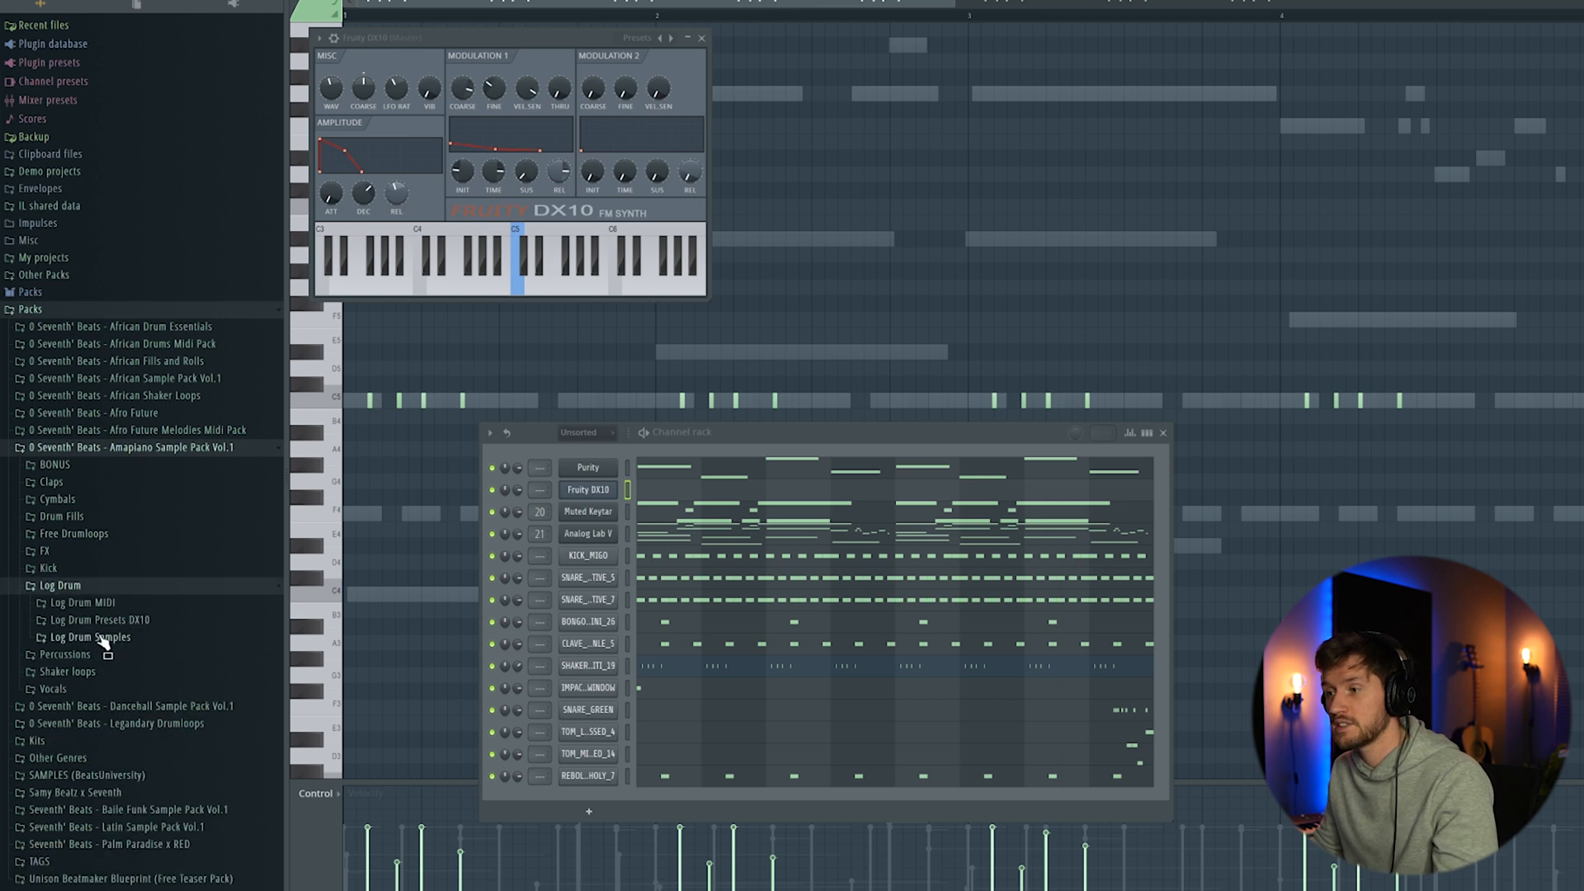
left_click(106, 621)
scroll(157, 678, "down", 1)
scroll(157, 678, "down", 1)
left_click_drag(86, 620, 558, 176)
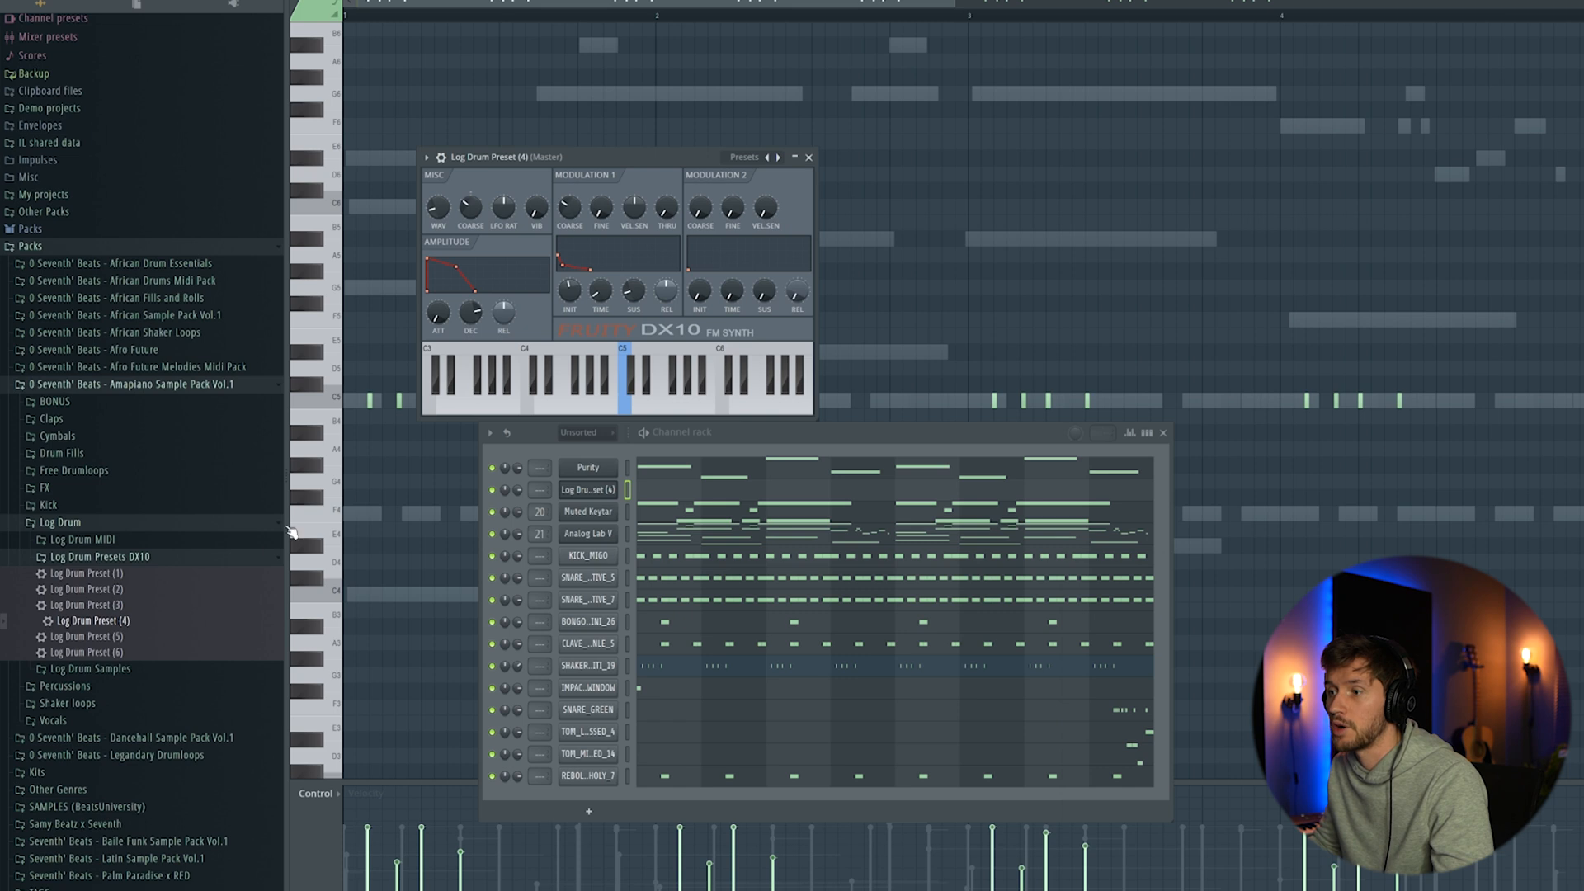
left_click(117, 525)
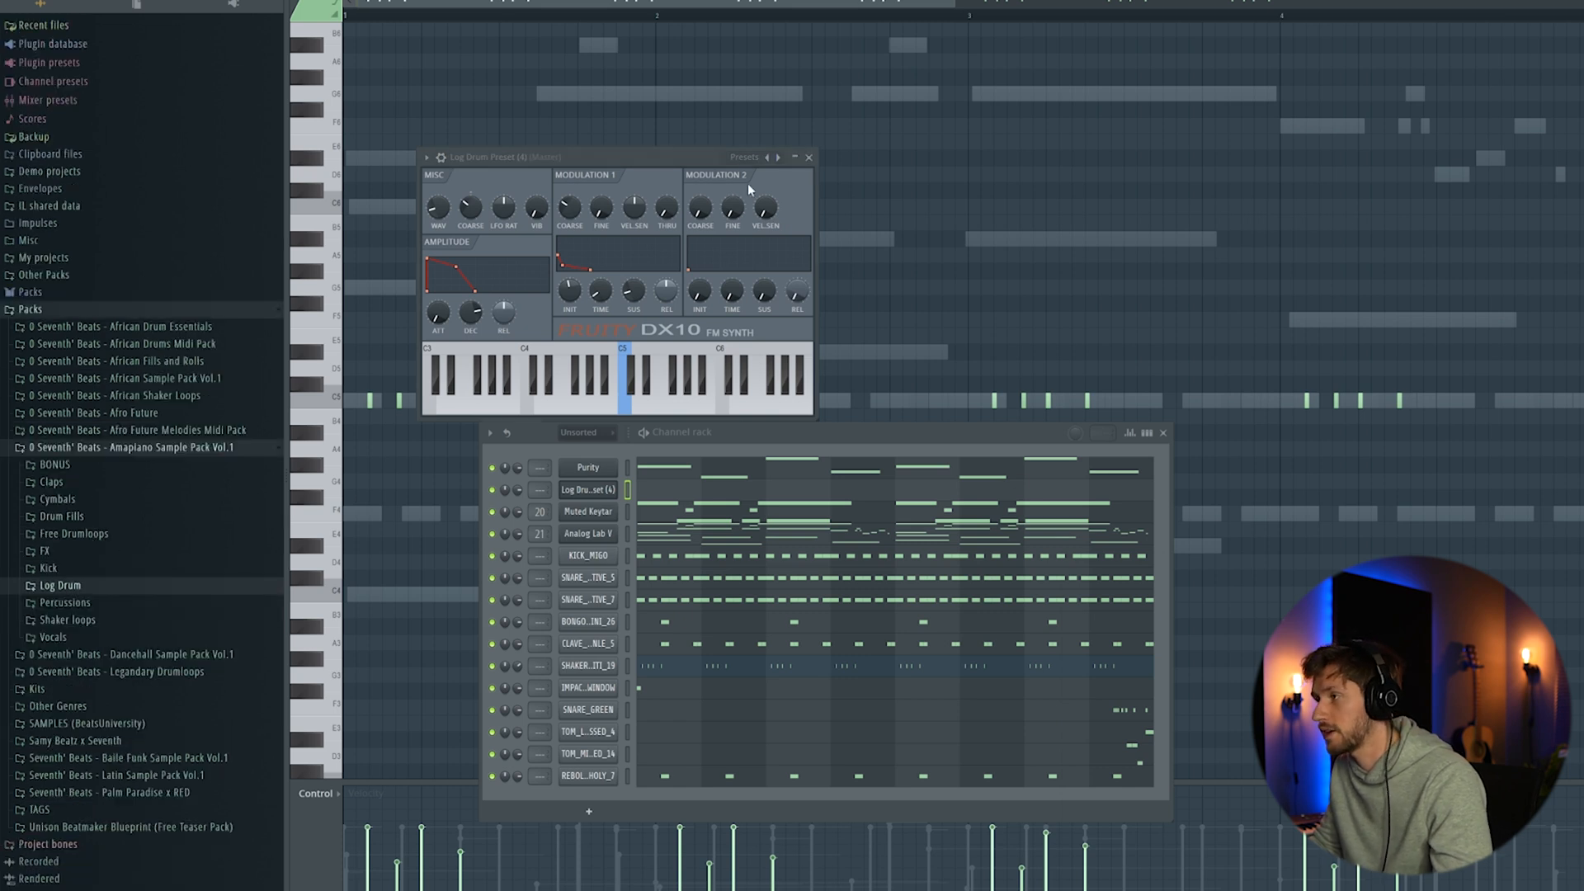
Program four short C4 log drum notes in the second half of bar 1 and play them back
left_click(196, 439)
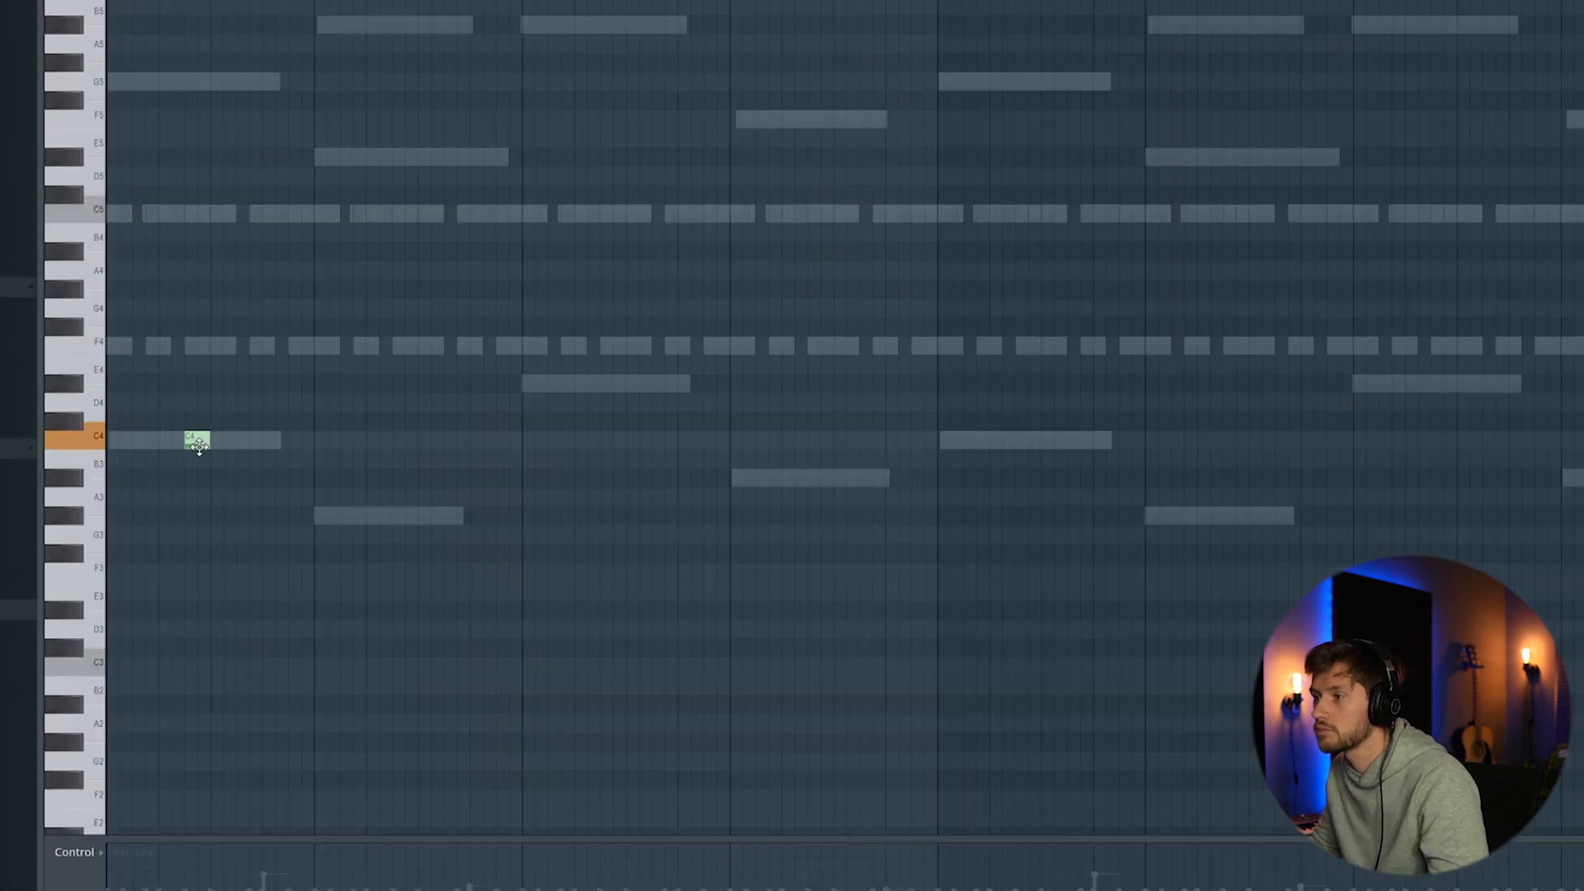
key("space")
left_click_drag(208, 443, 197, 444)
key("space")
left_click(252, 440)
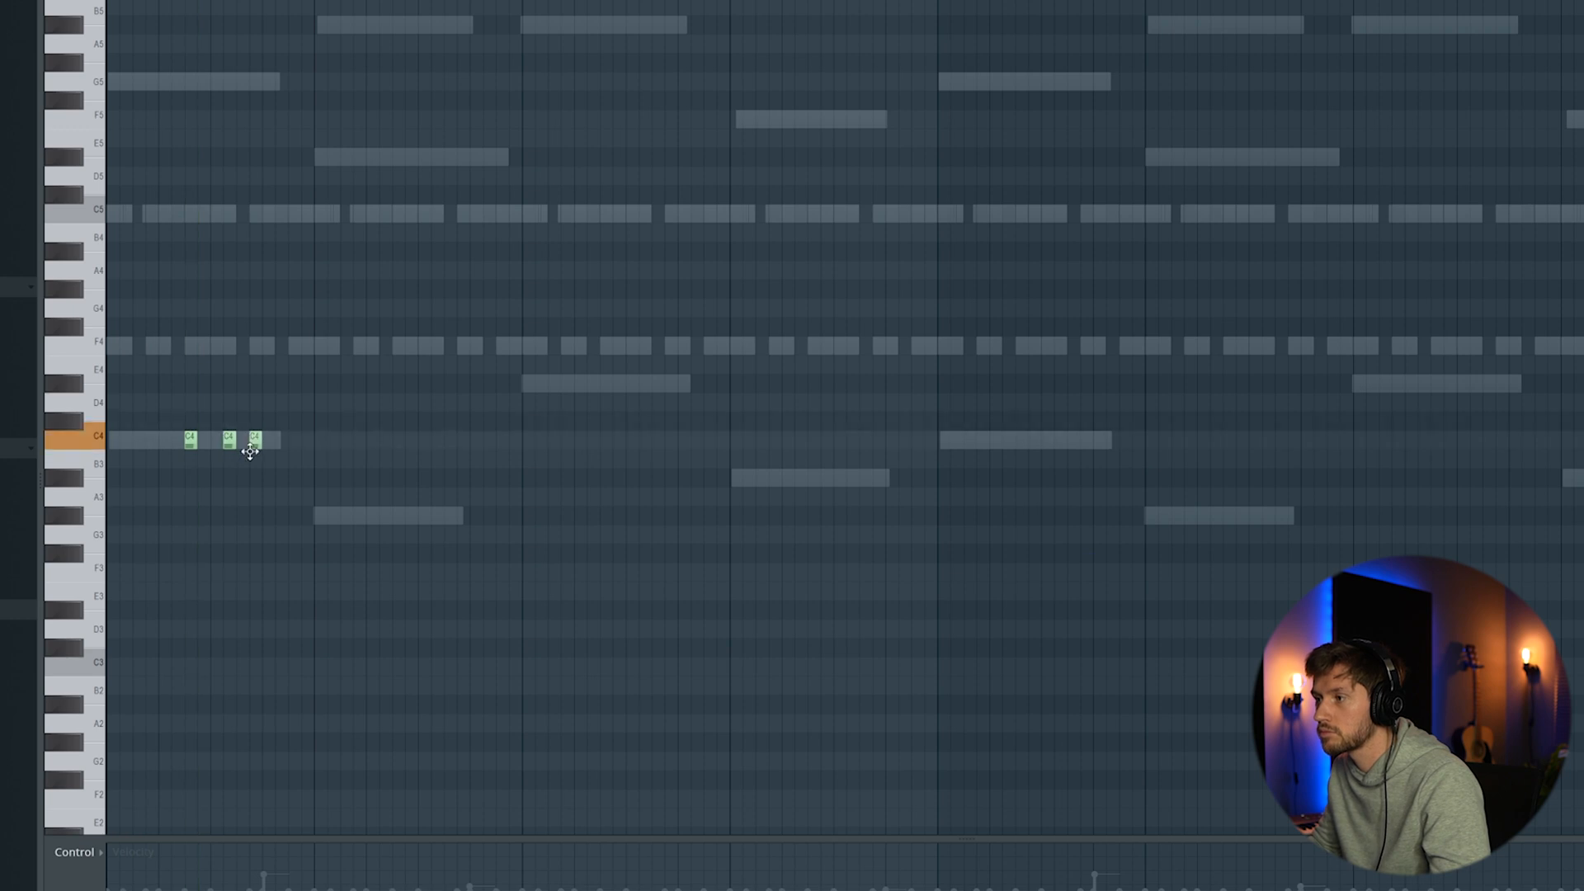
left_click(293, 440)
key("space")
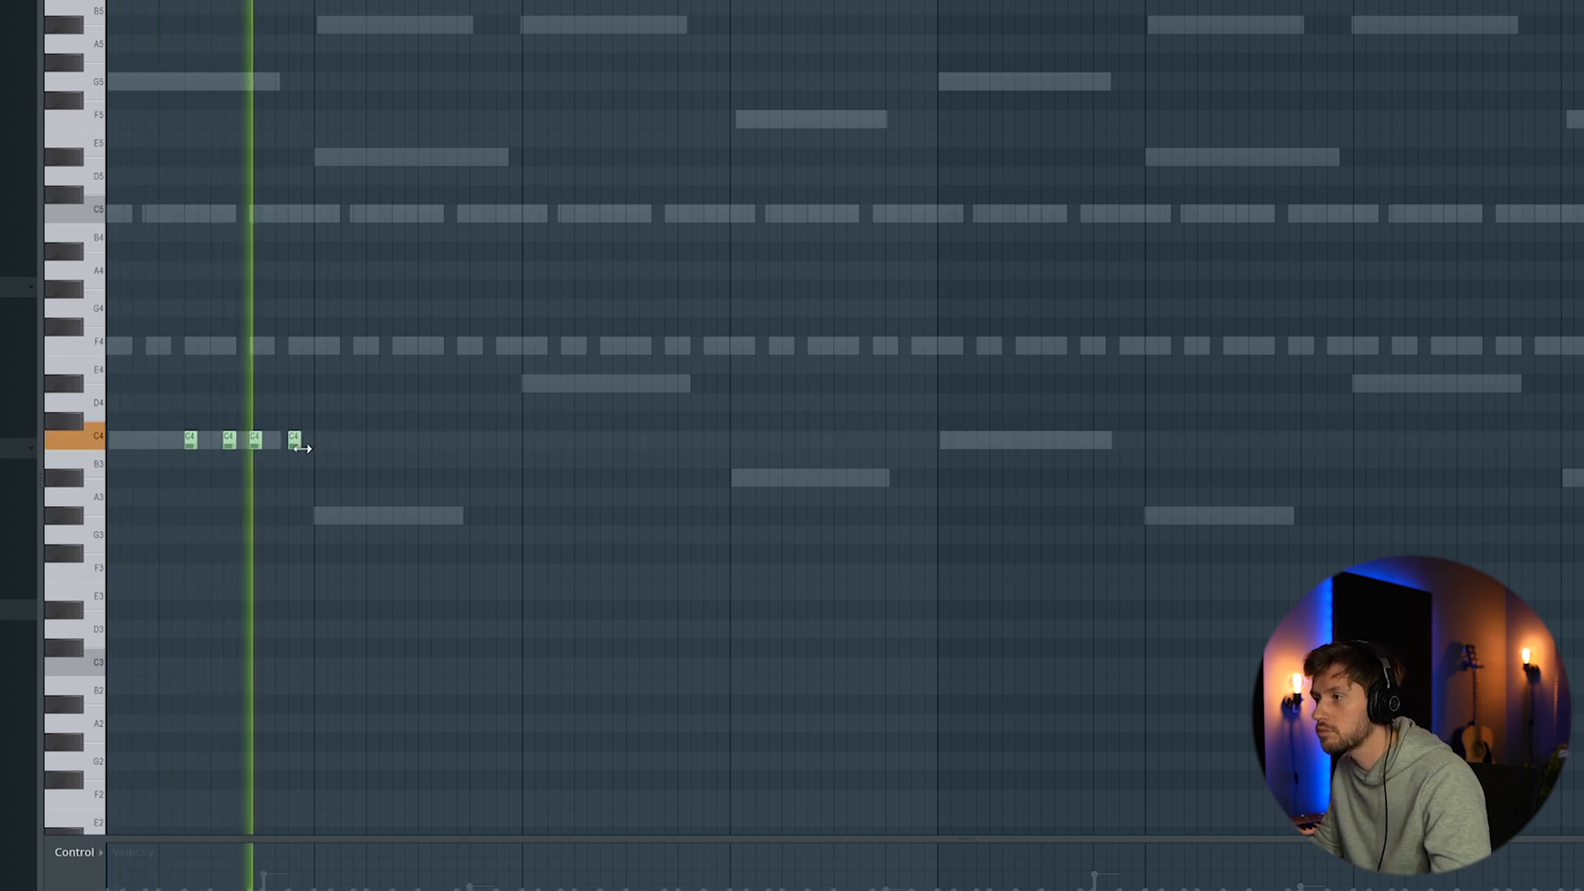
key("space")
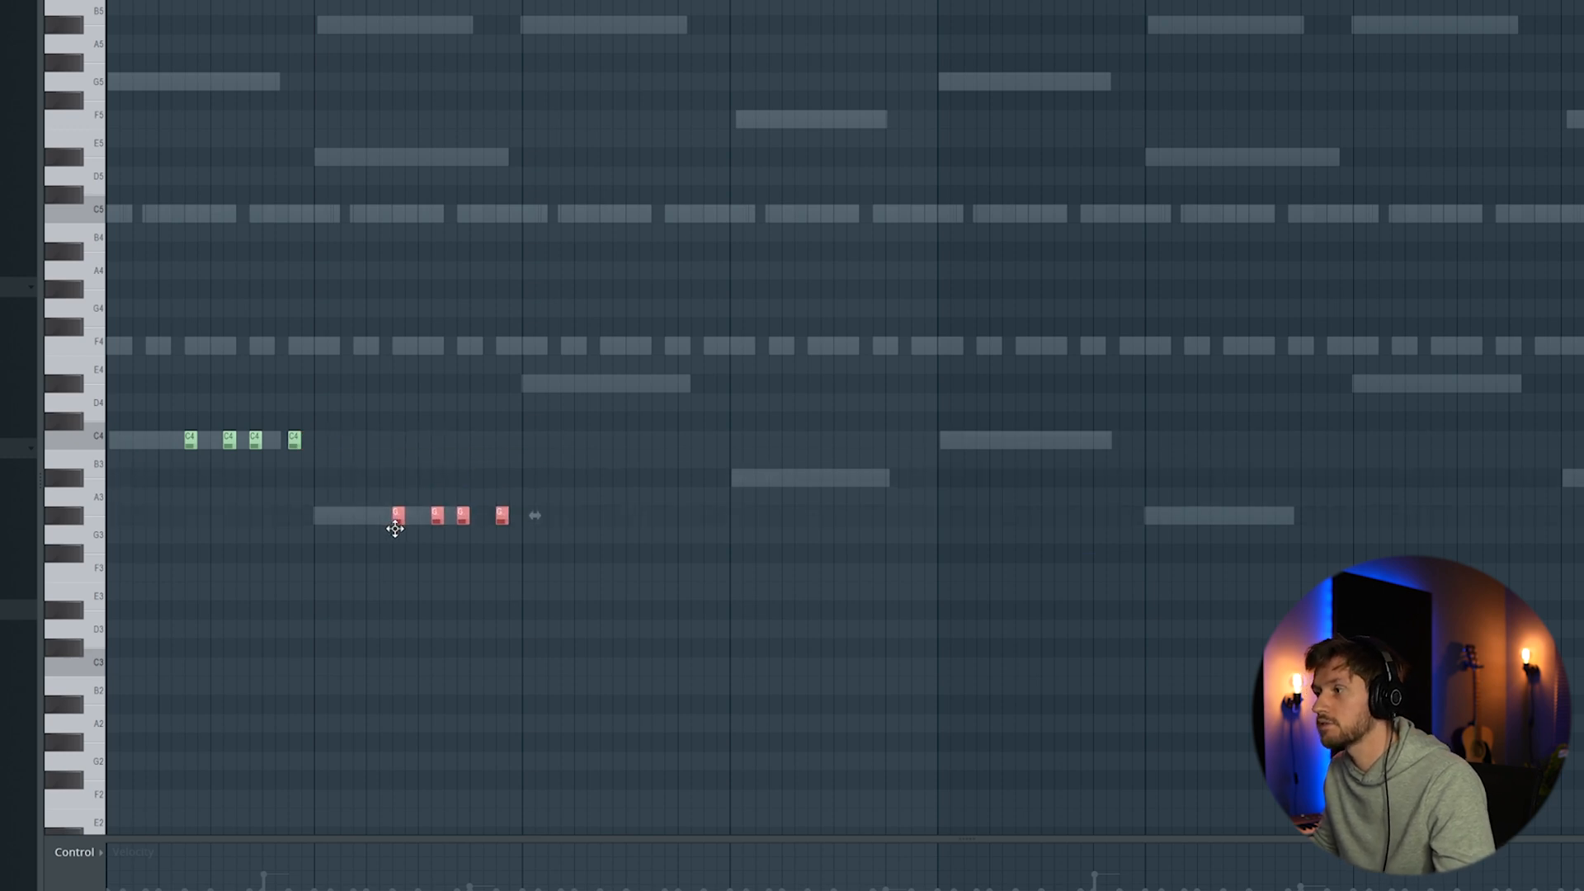
Duplicate the log drum notes of bars 1–2 into bars 3–4, moved to D#4 and A#3, and play them
key("ctrl+b")
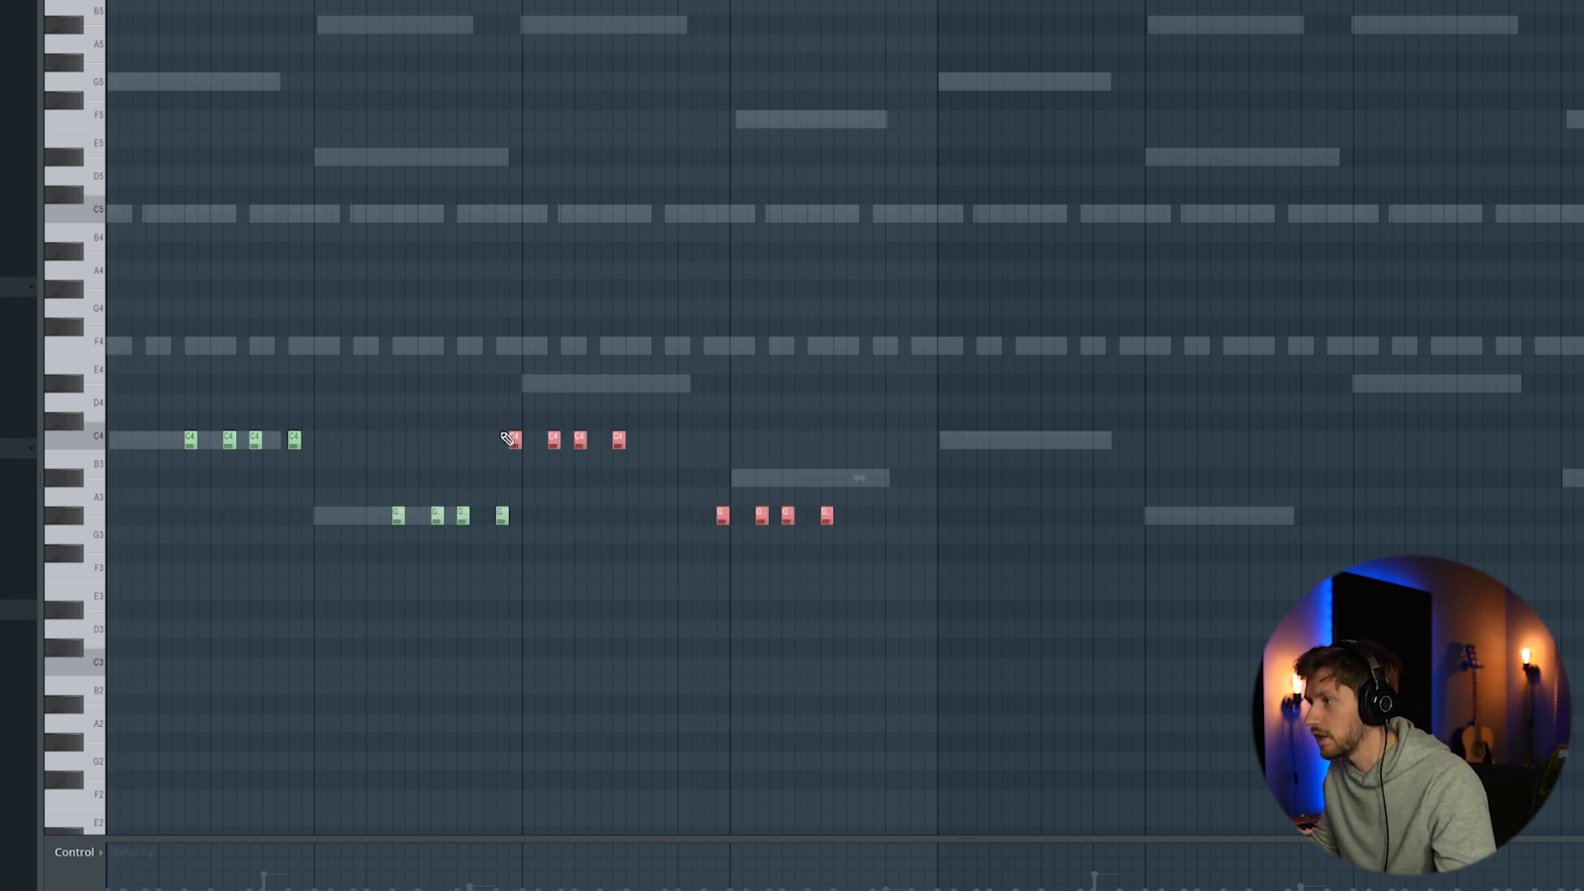
left_click_drag(512, 439, 662, 401)
key("space")
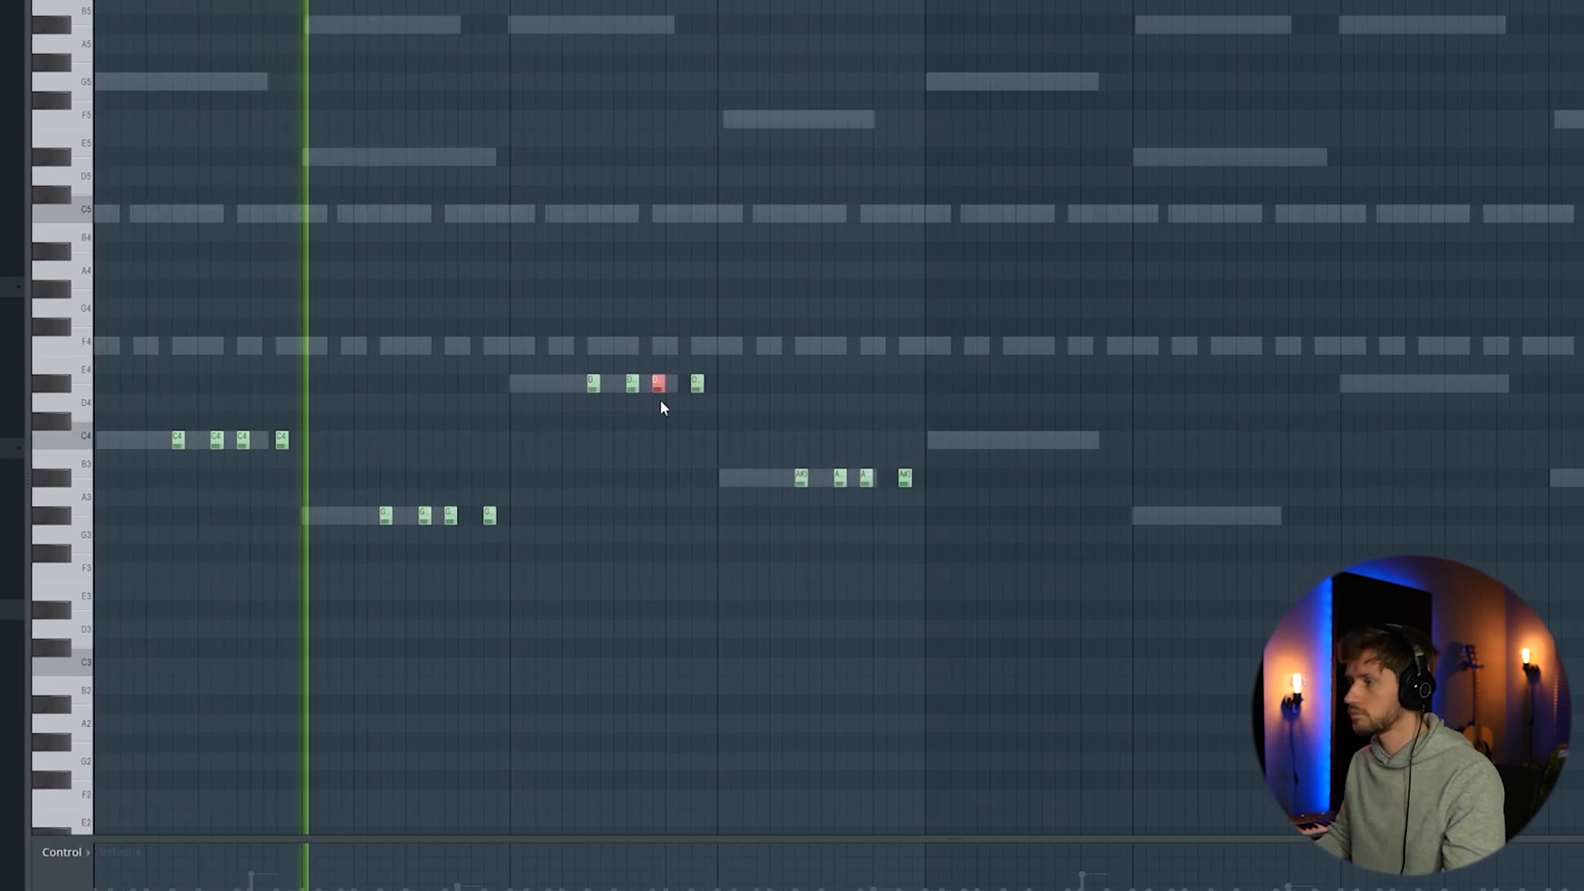
Lower the third log drum note of bar 3 by one octave and play the pattern back
key("ctrl+Down")
left_click(773, 202, "ctrl")
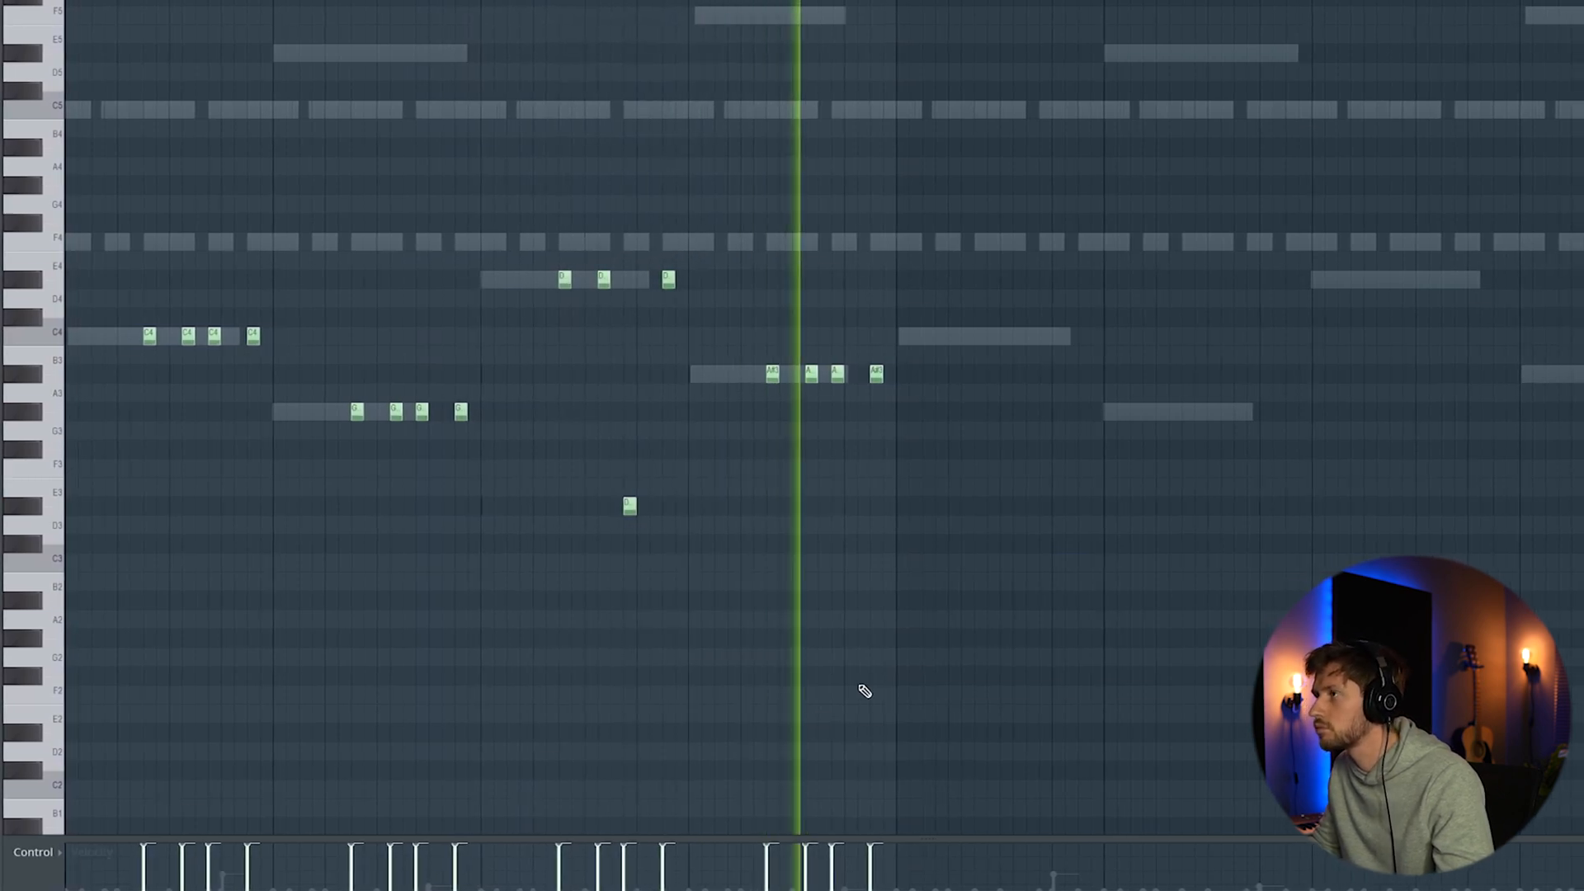
key("space")
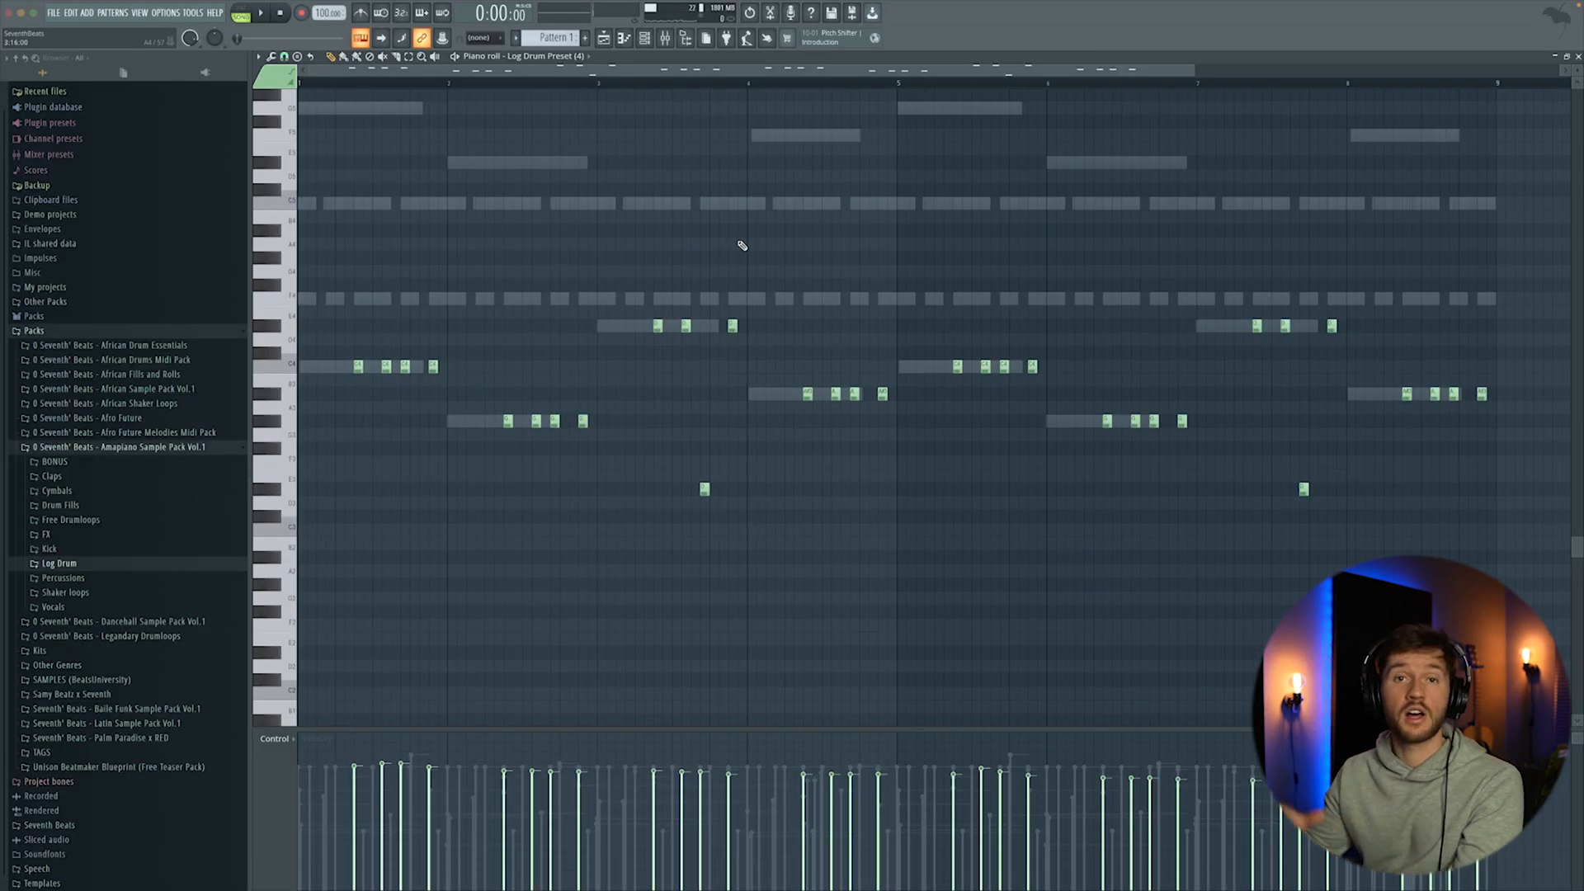
key("space")
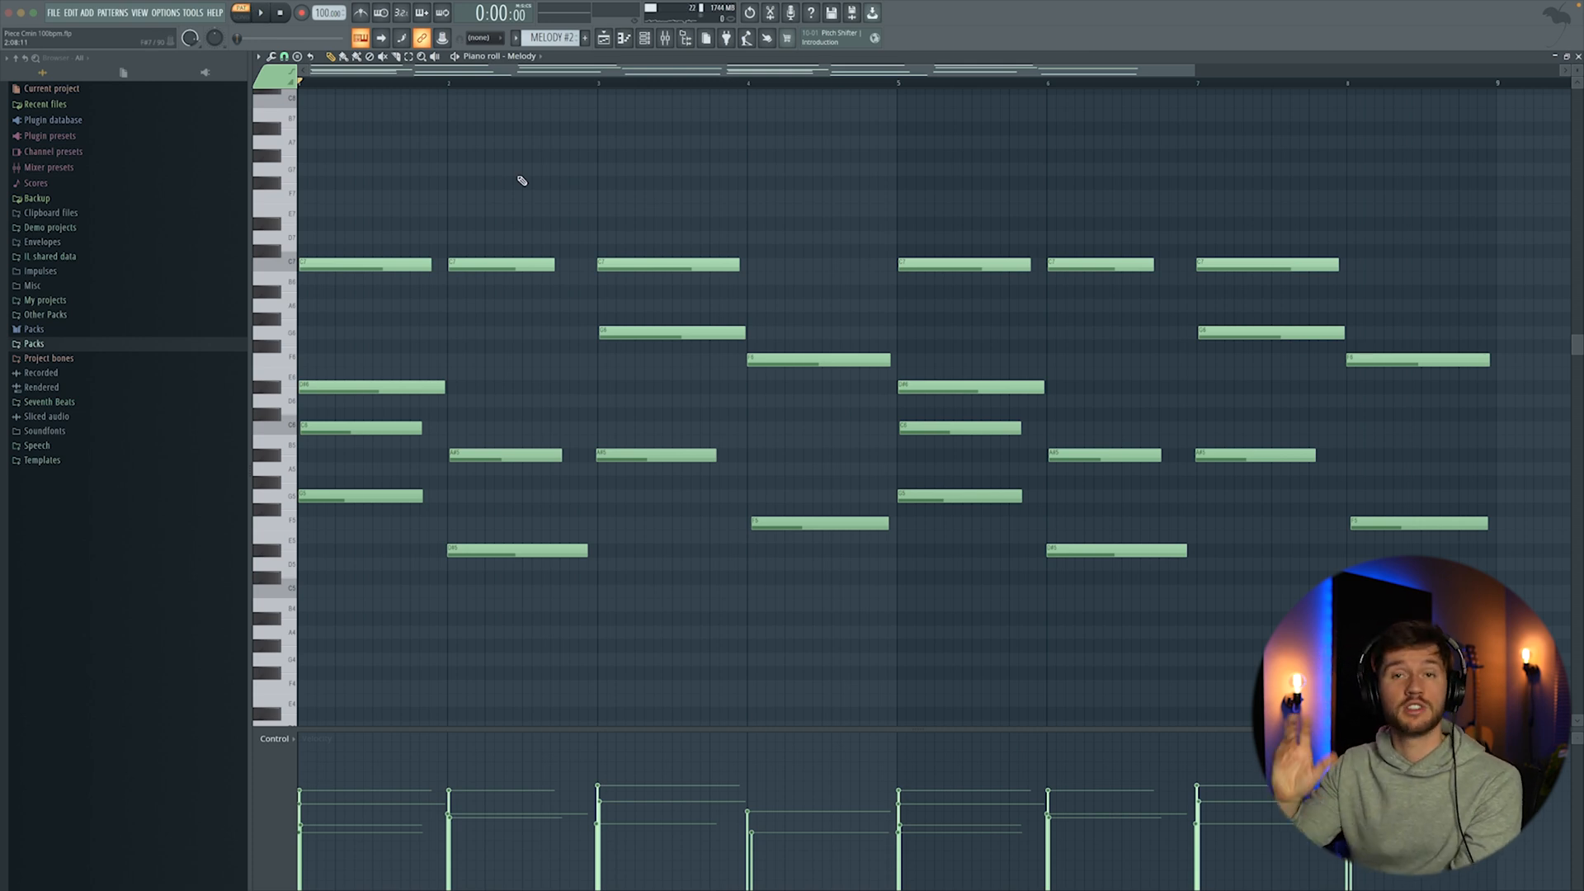
Audition the MELODY #2 pattern and open the playlist to review the arrangement
key("space")
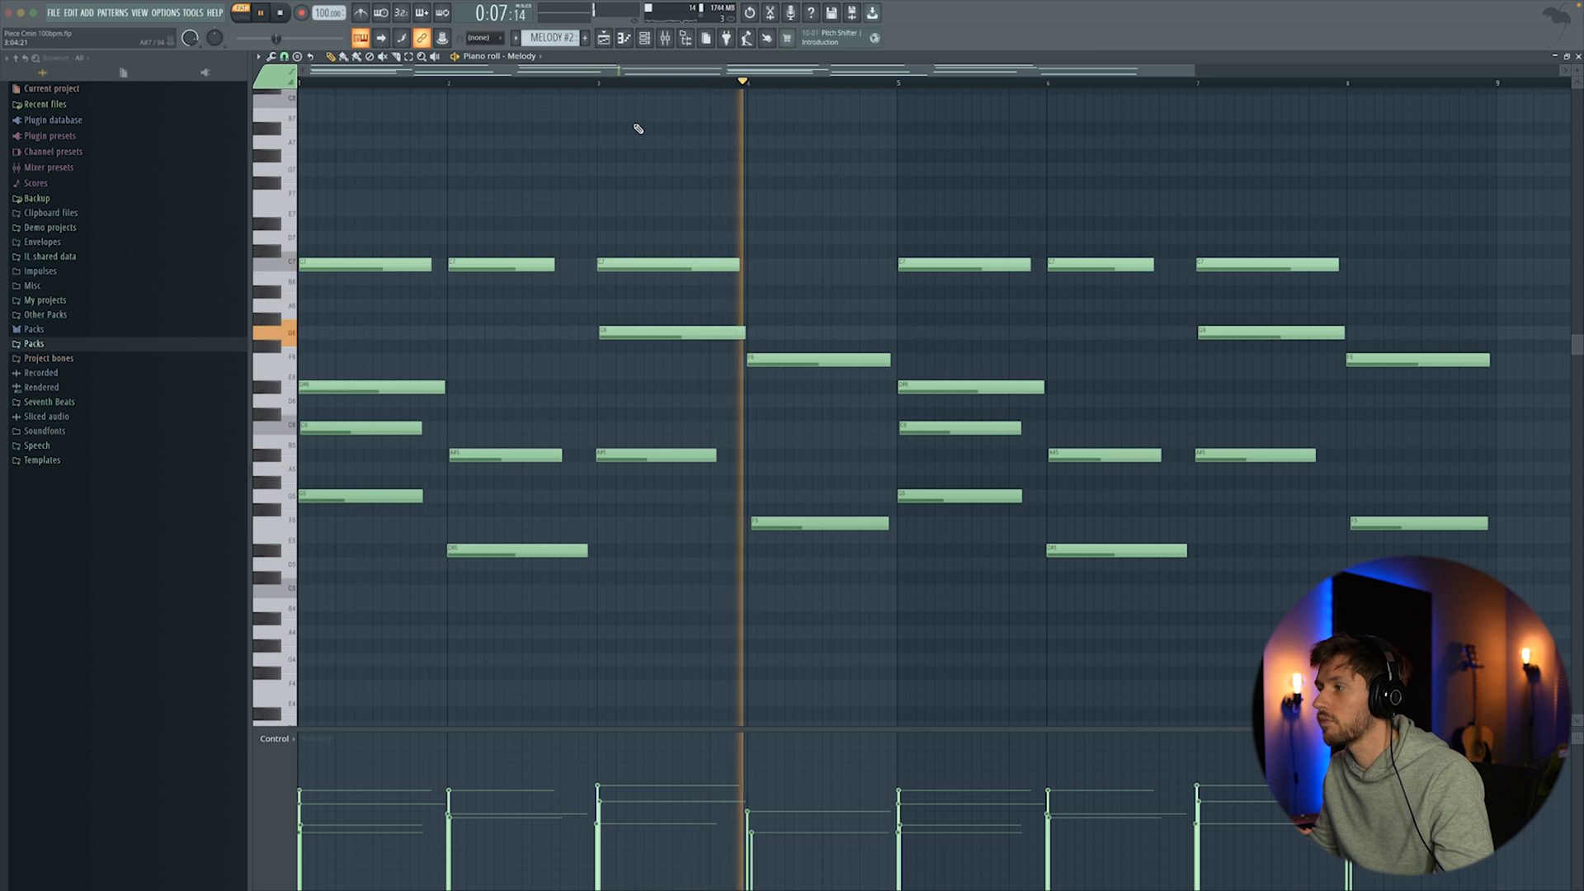
key("space")
left_click(603, 38)
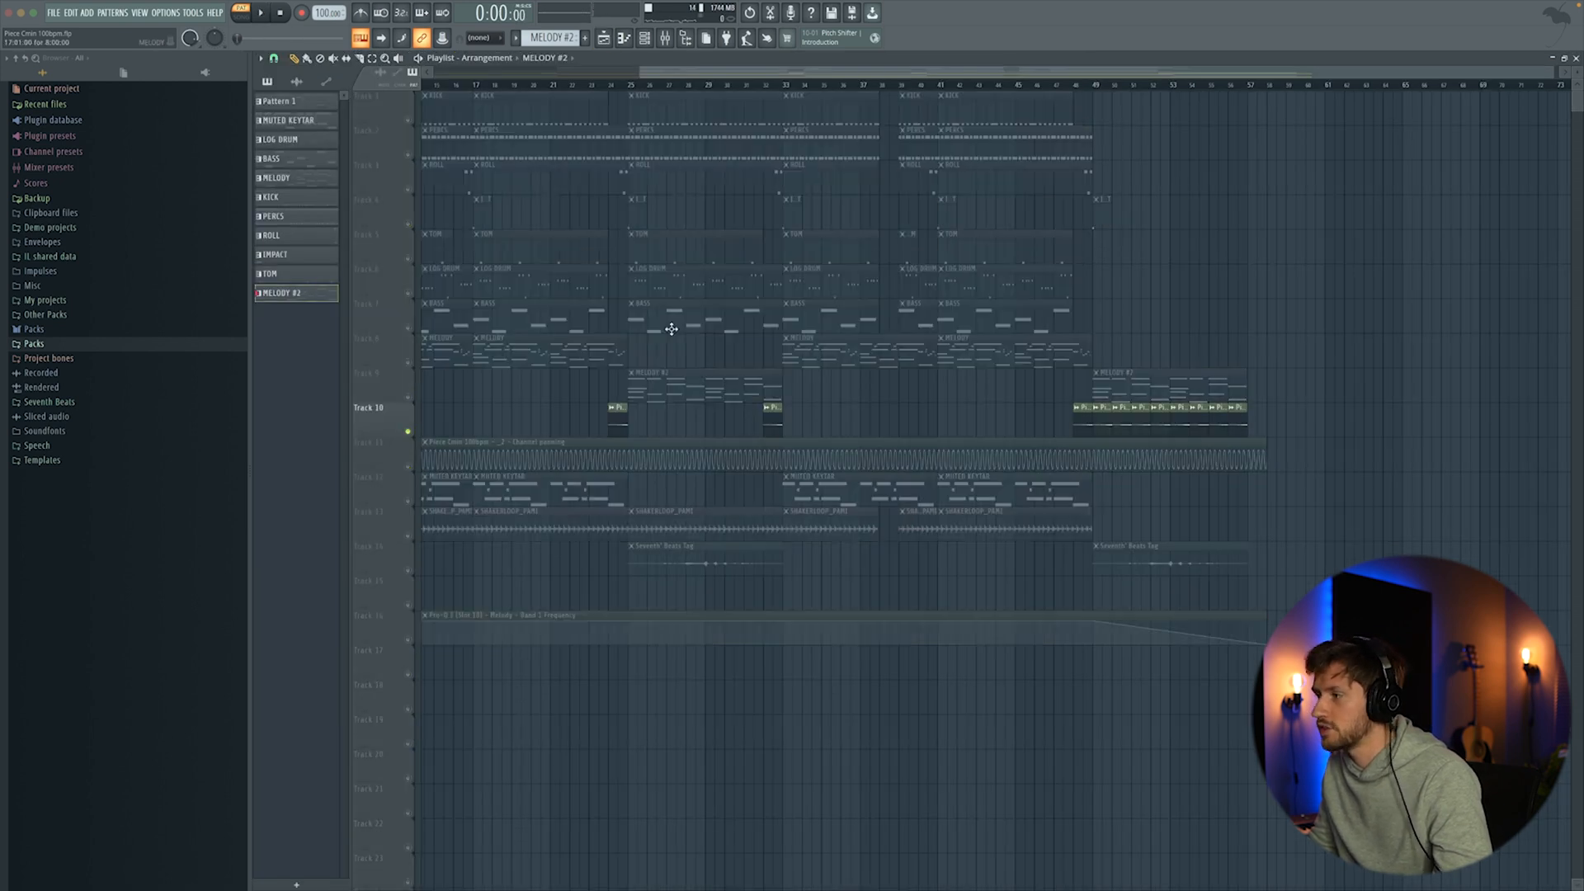
key("space")
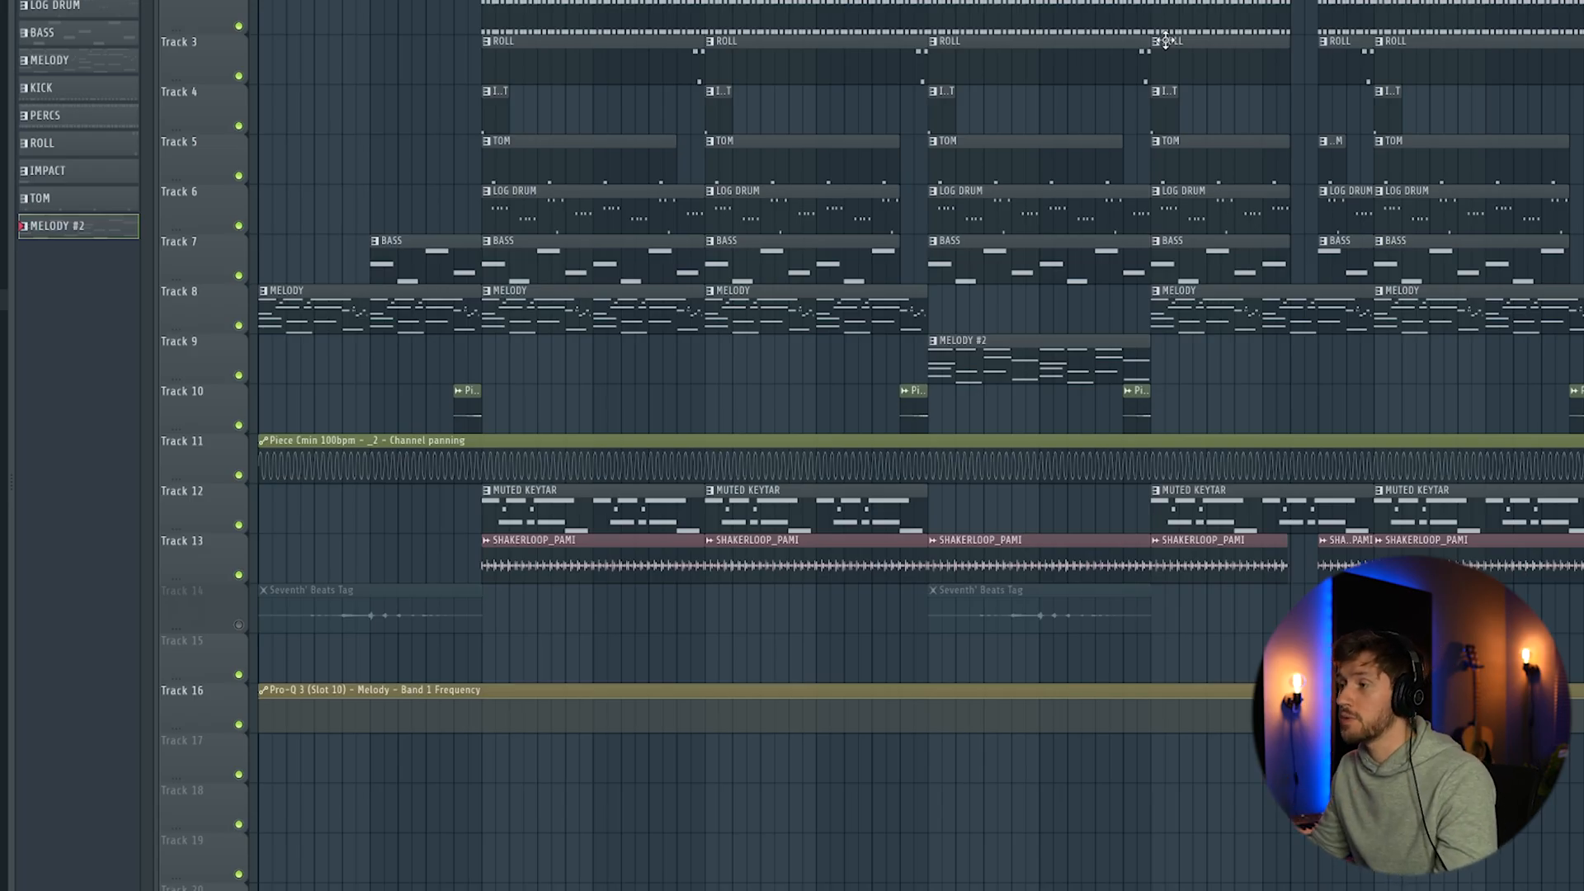
Open the channel panning automation clip on Track 11 and play through the full arrangement in the playlist
double_click(613, 445)
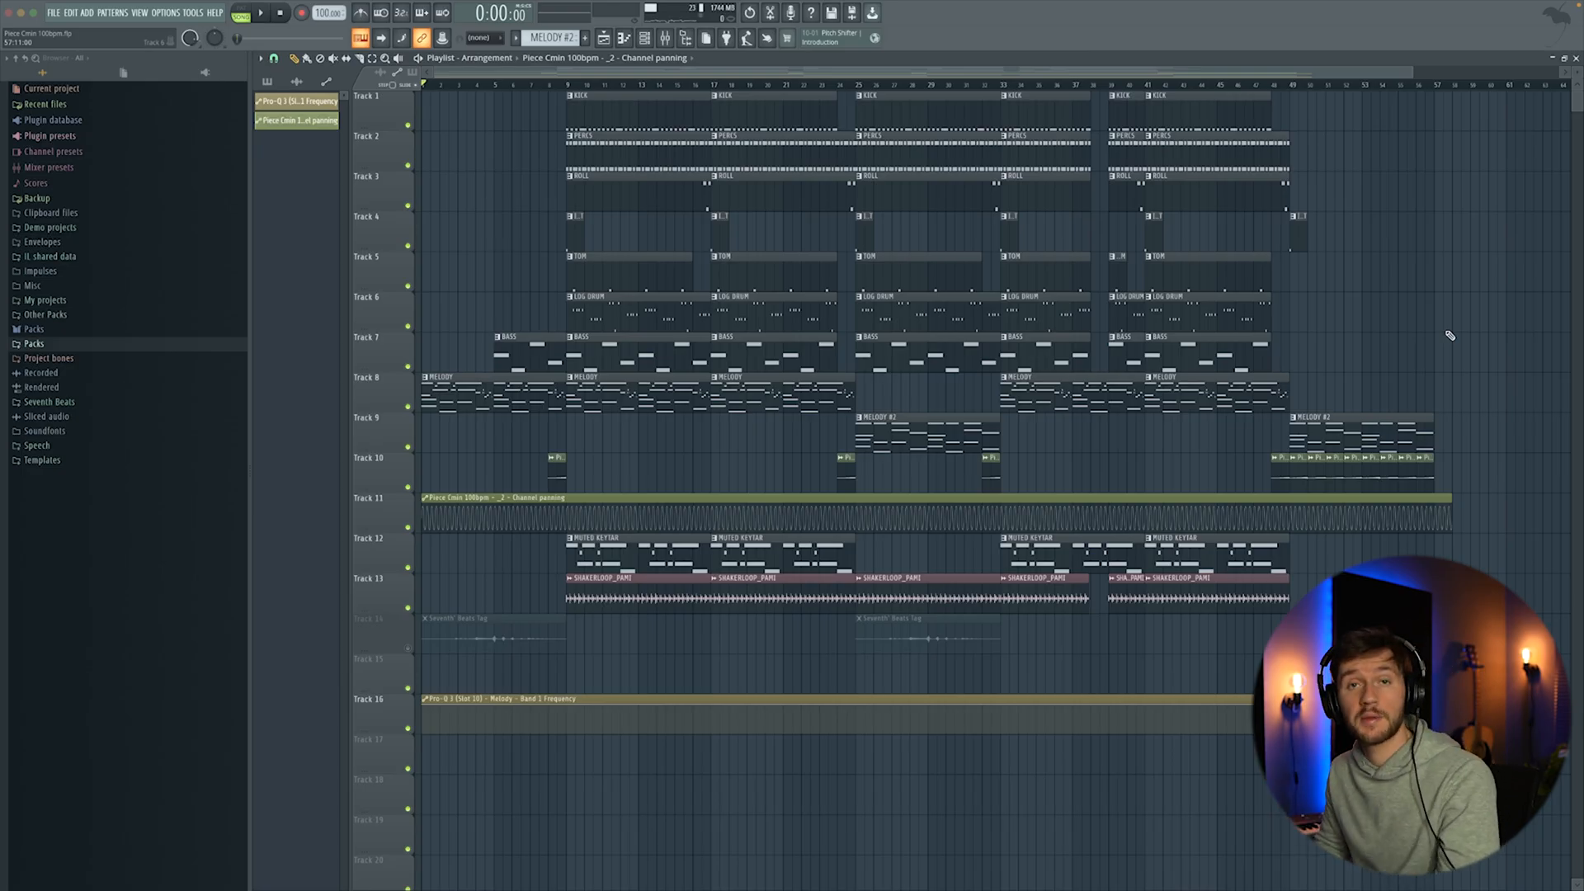
key("space")
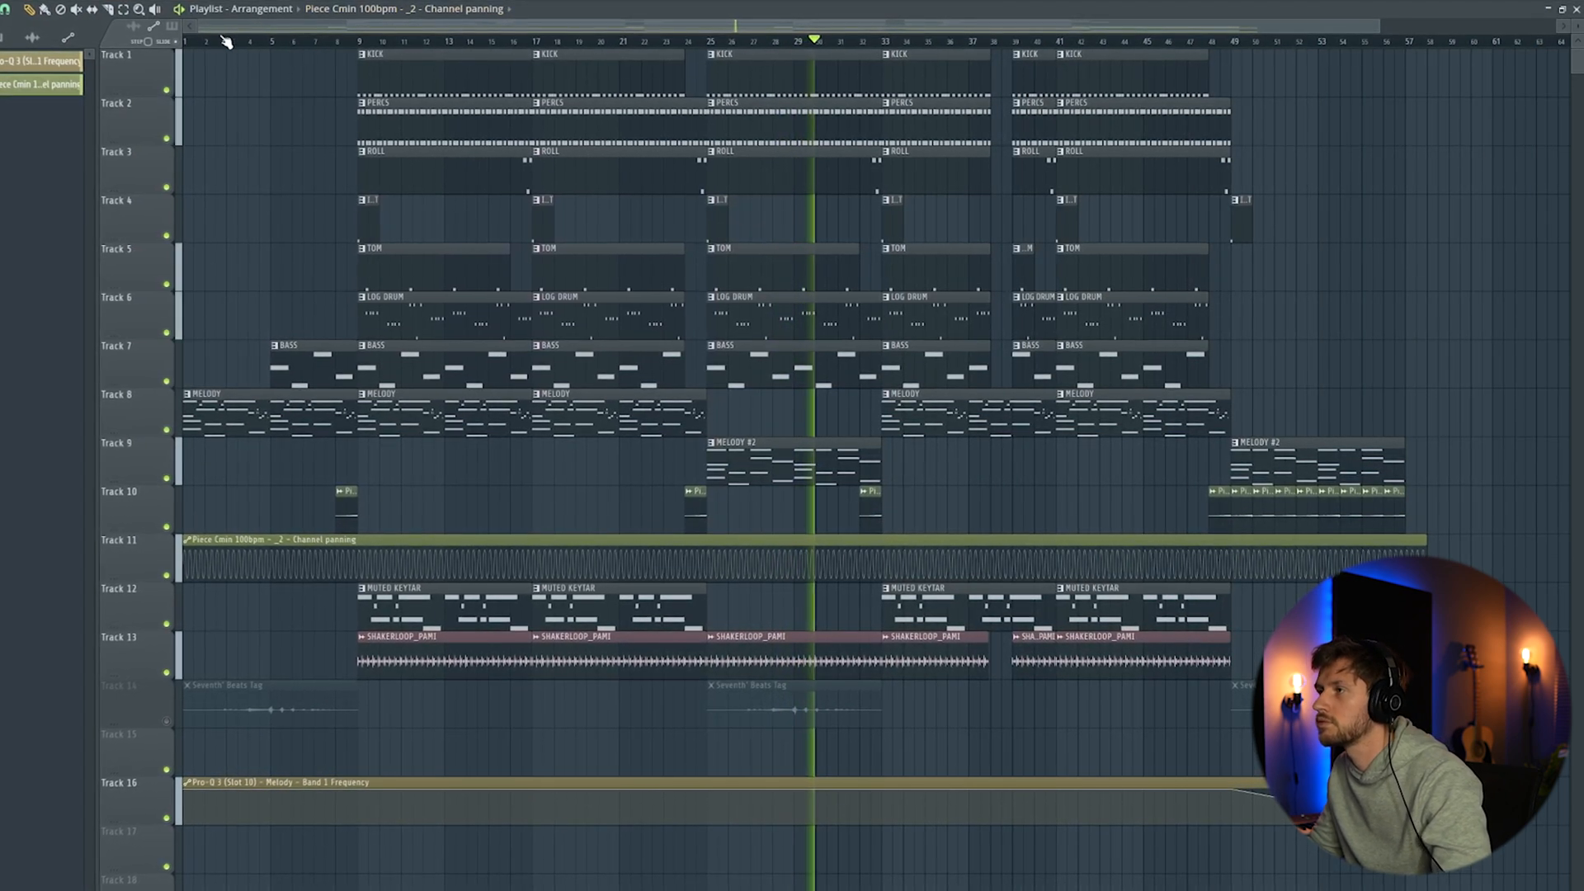
left_click_drag(191, 27, 510, 39)
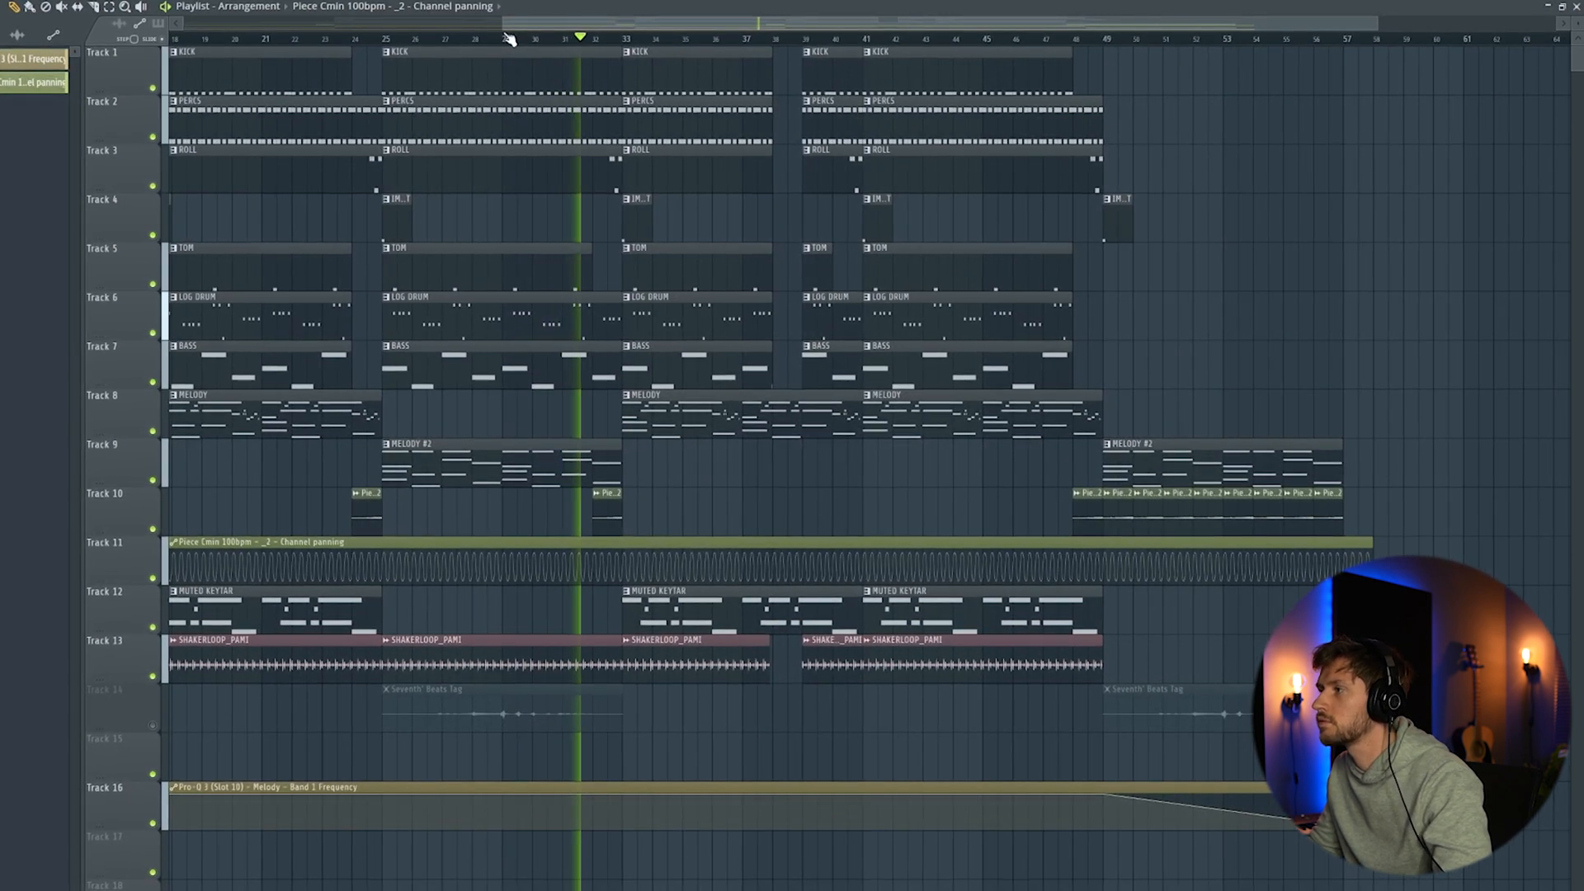